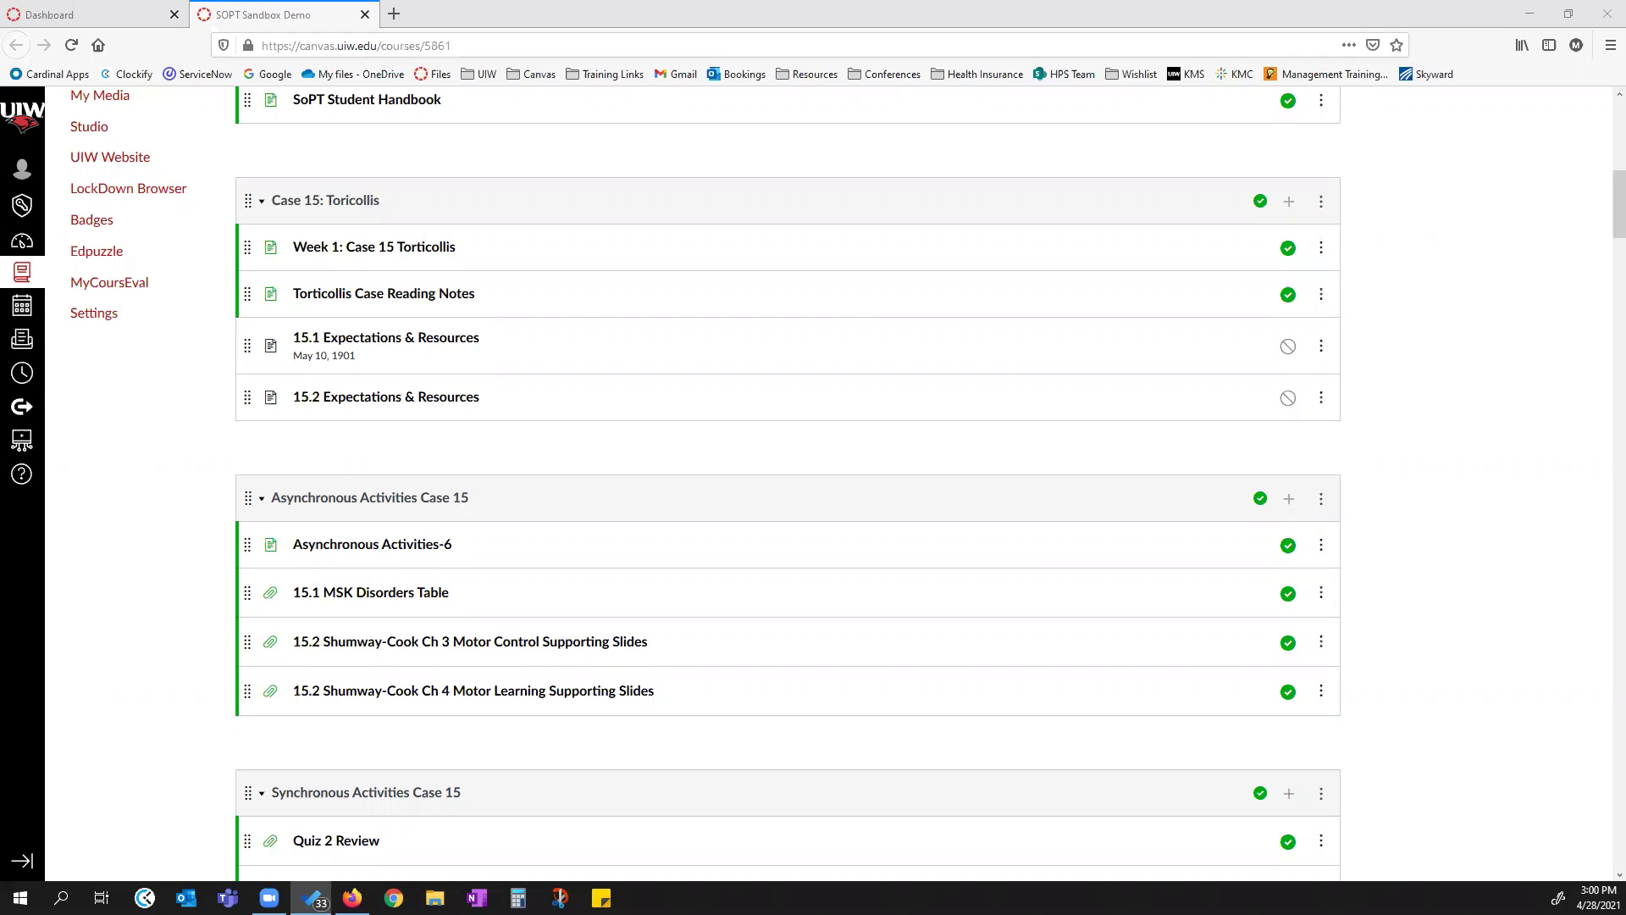
Open the navigation settings of the course and hide Edpuzzle, Badges and UIW Website from students.
{"action": "left_click", "coordinate": [86, 318]}
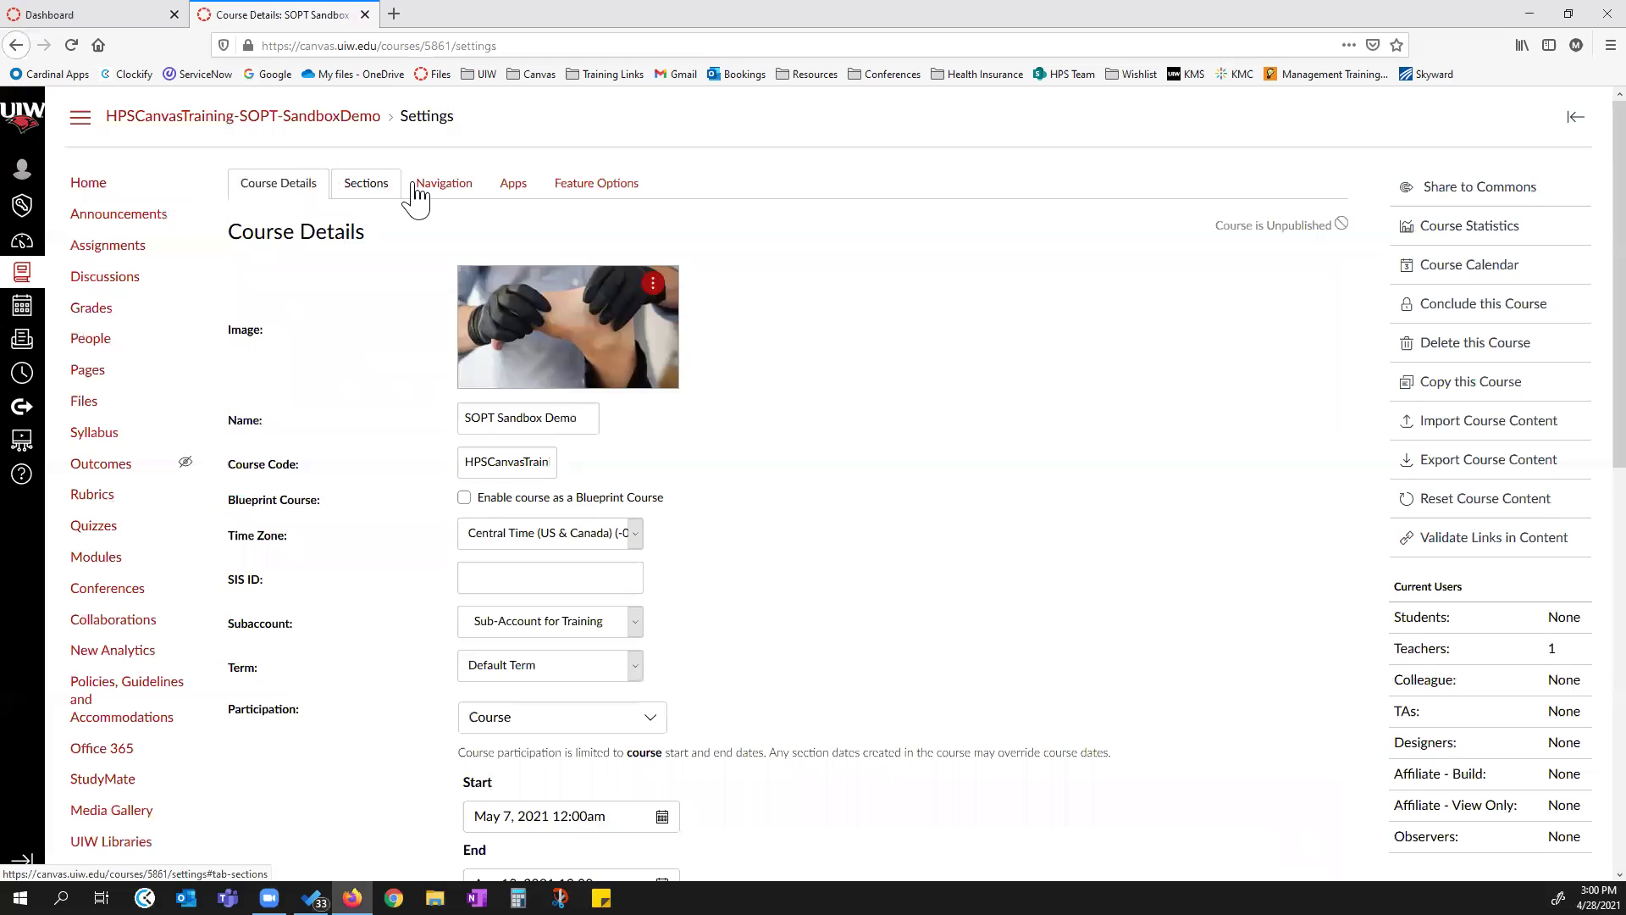
{"action": "left_click", "coordinate": [442, 191]}
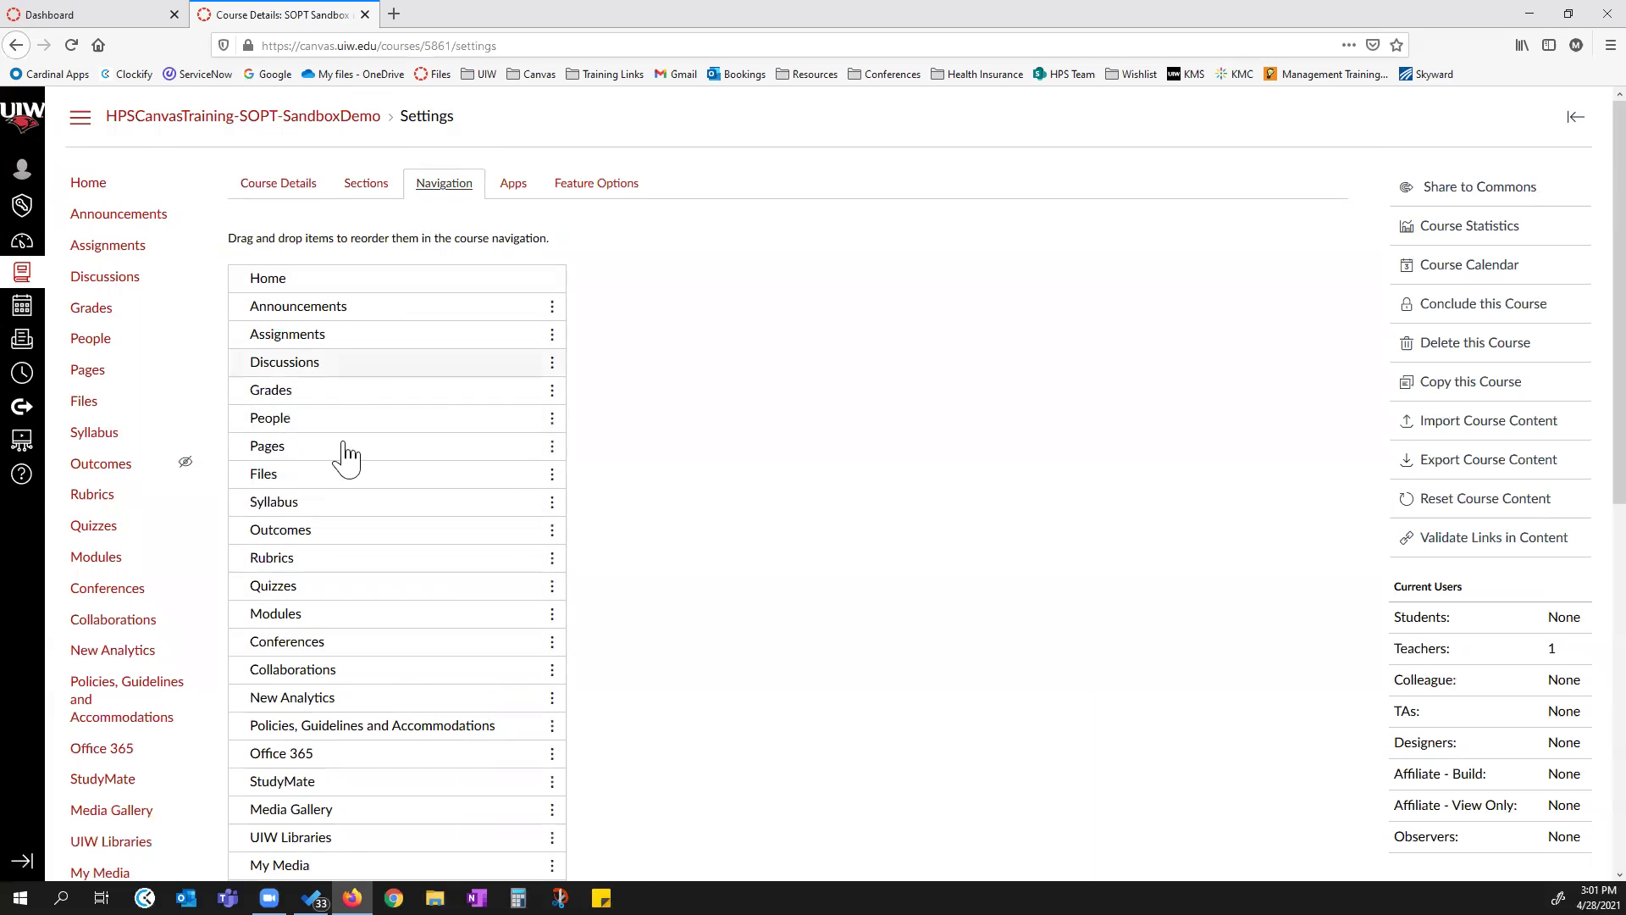
{"action": "scroll", "coordinate": [348, 372], "scroll_direction": "down", "scroll_amount": 7}
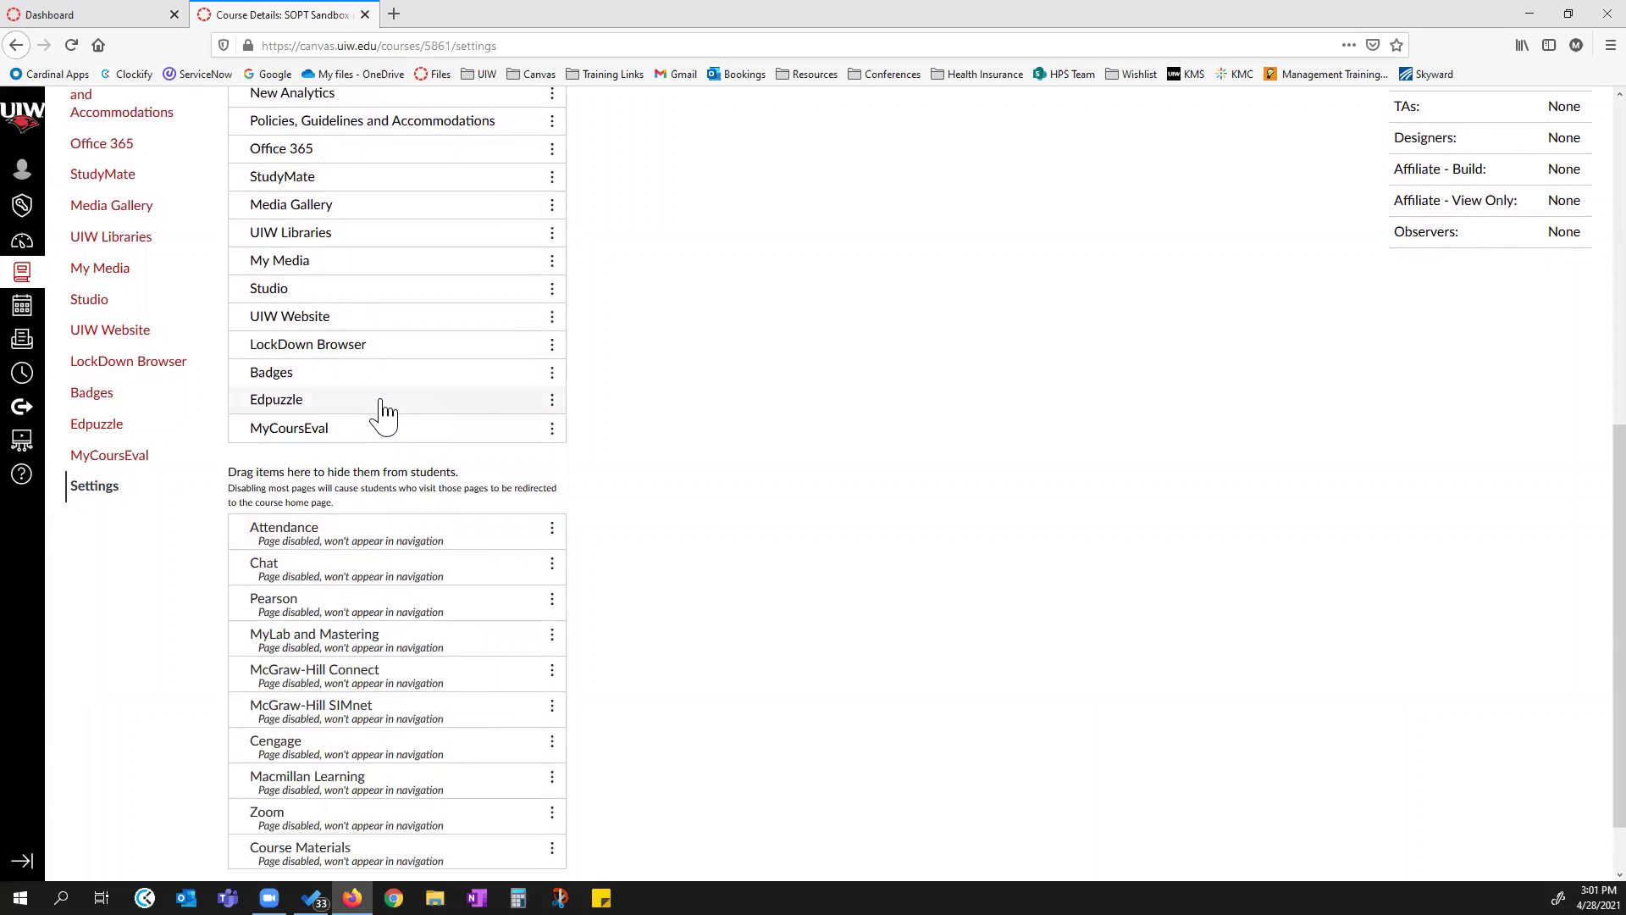
{"action": "left_click_drag", "start_coordinate": [385, 412], "coordinate": [381, 585]}
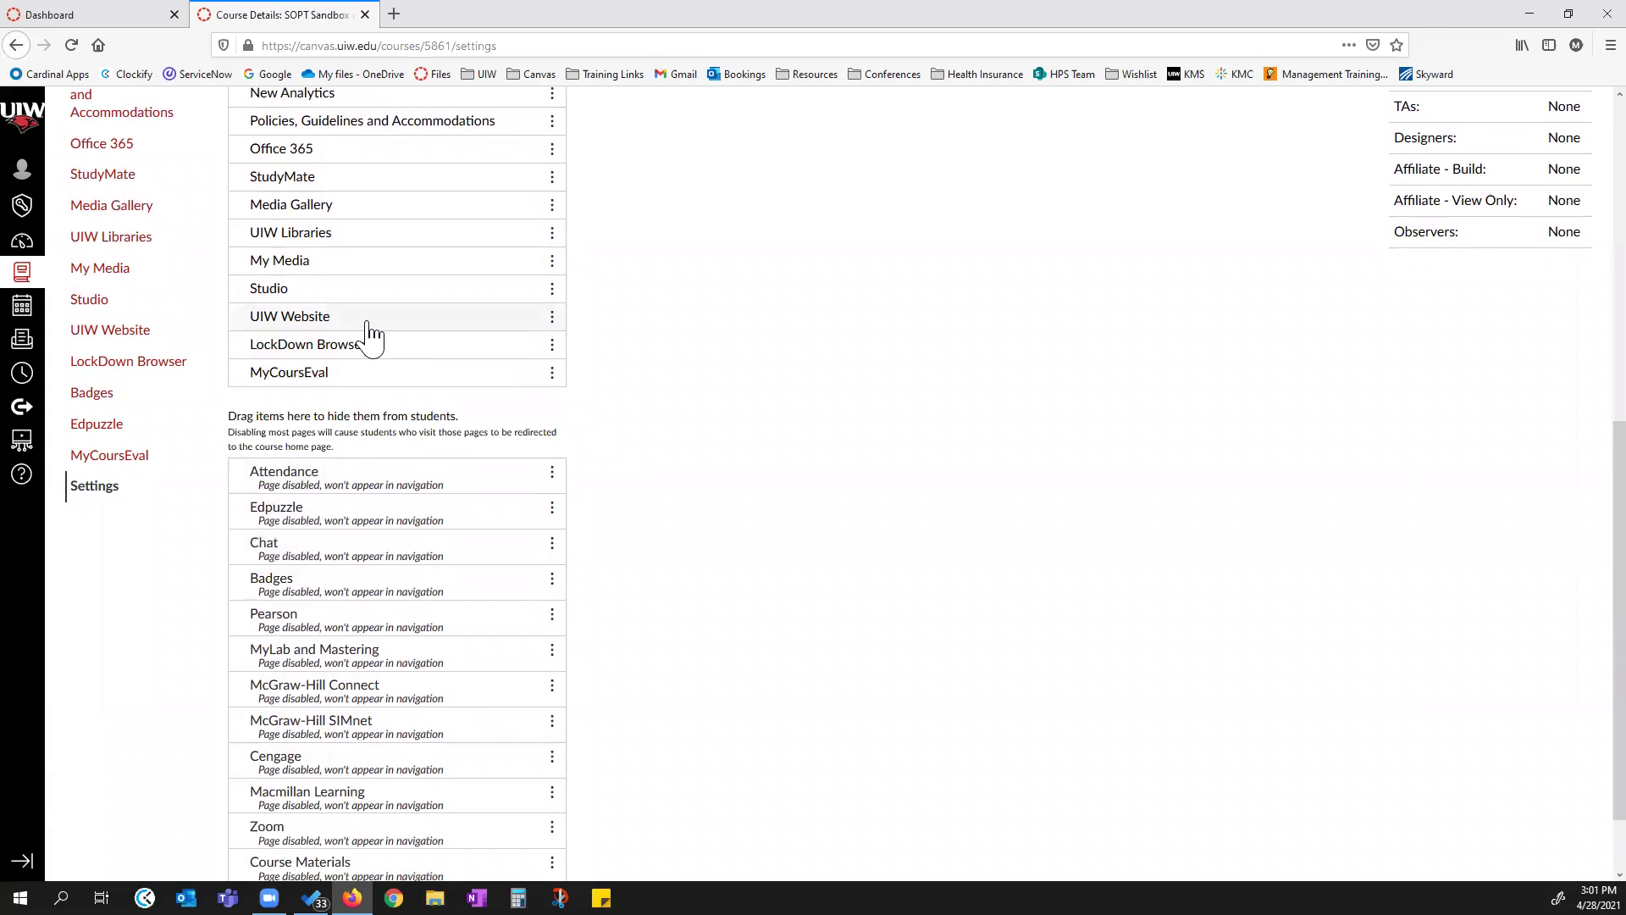
{"action": "left_click_drag", "start_coordinate": [370, 328], "coordinate": [372, 462]}
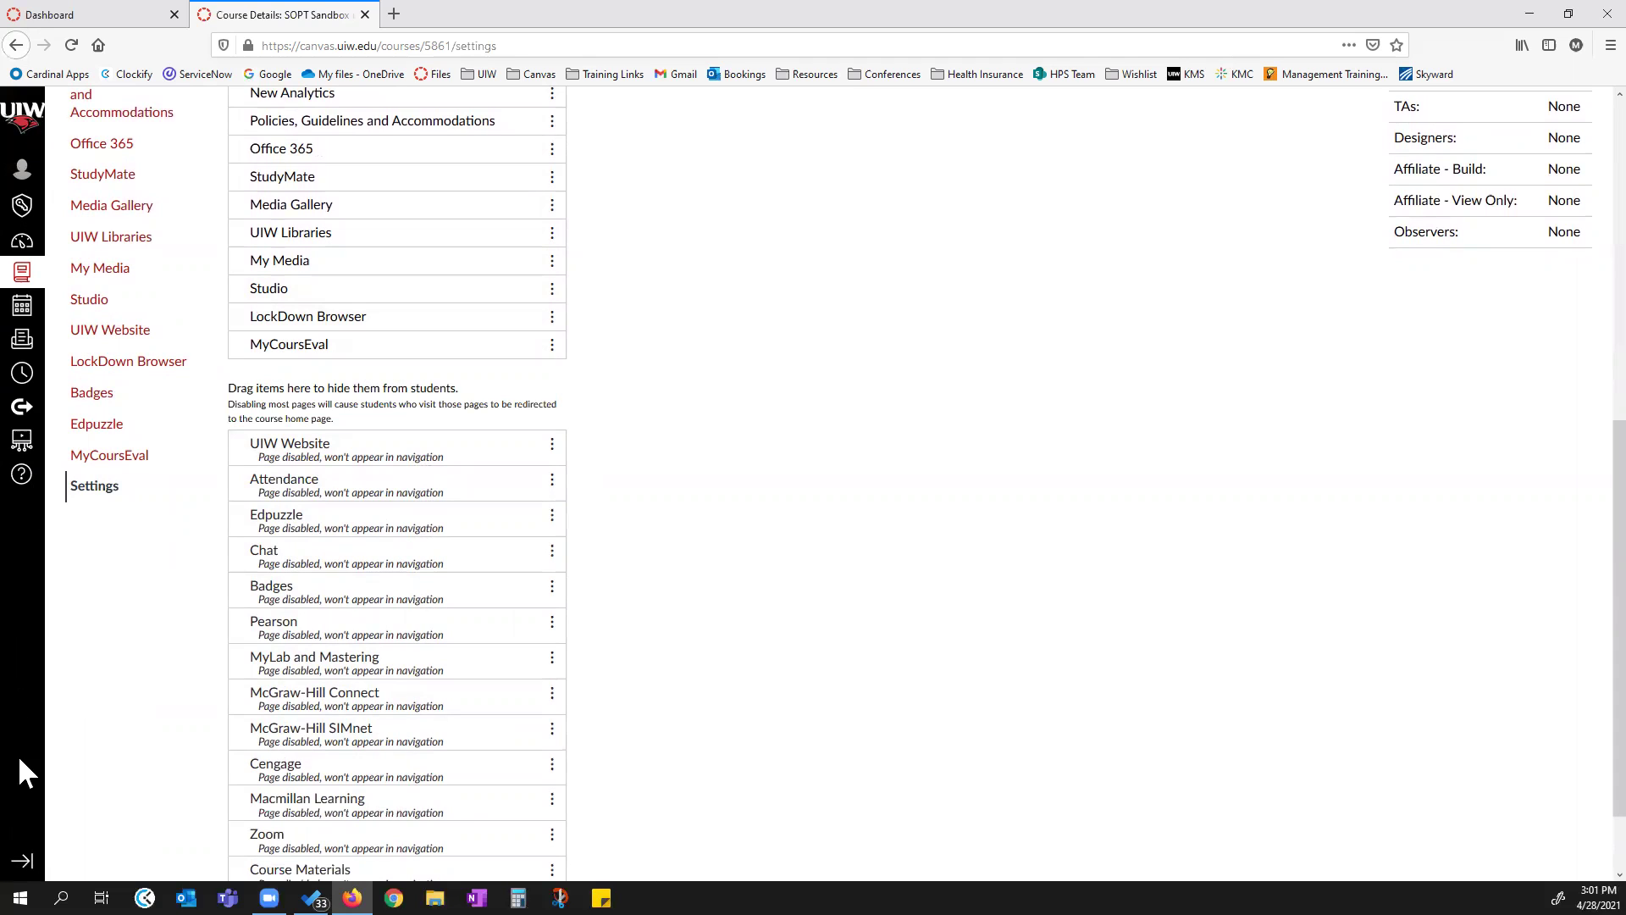
Expand the global navigation to show its labels and look over the Help resources for Canvas support.
{"action": "left_click", "coordinate": [22, 862]}
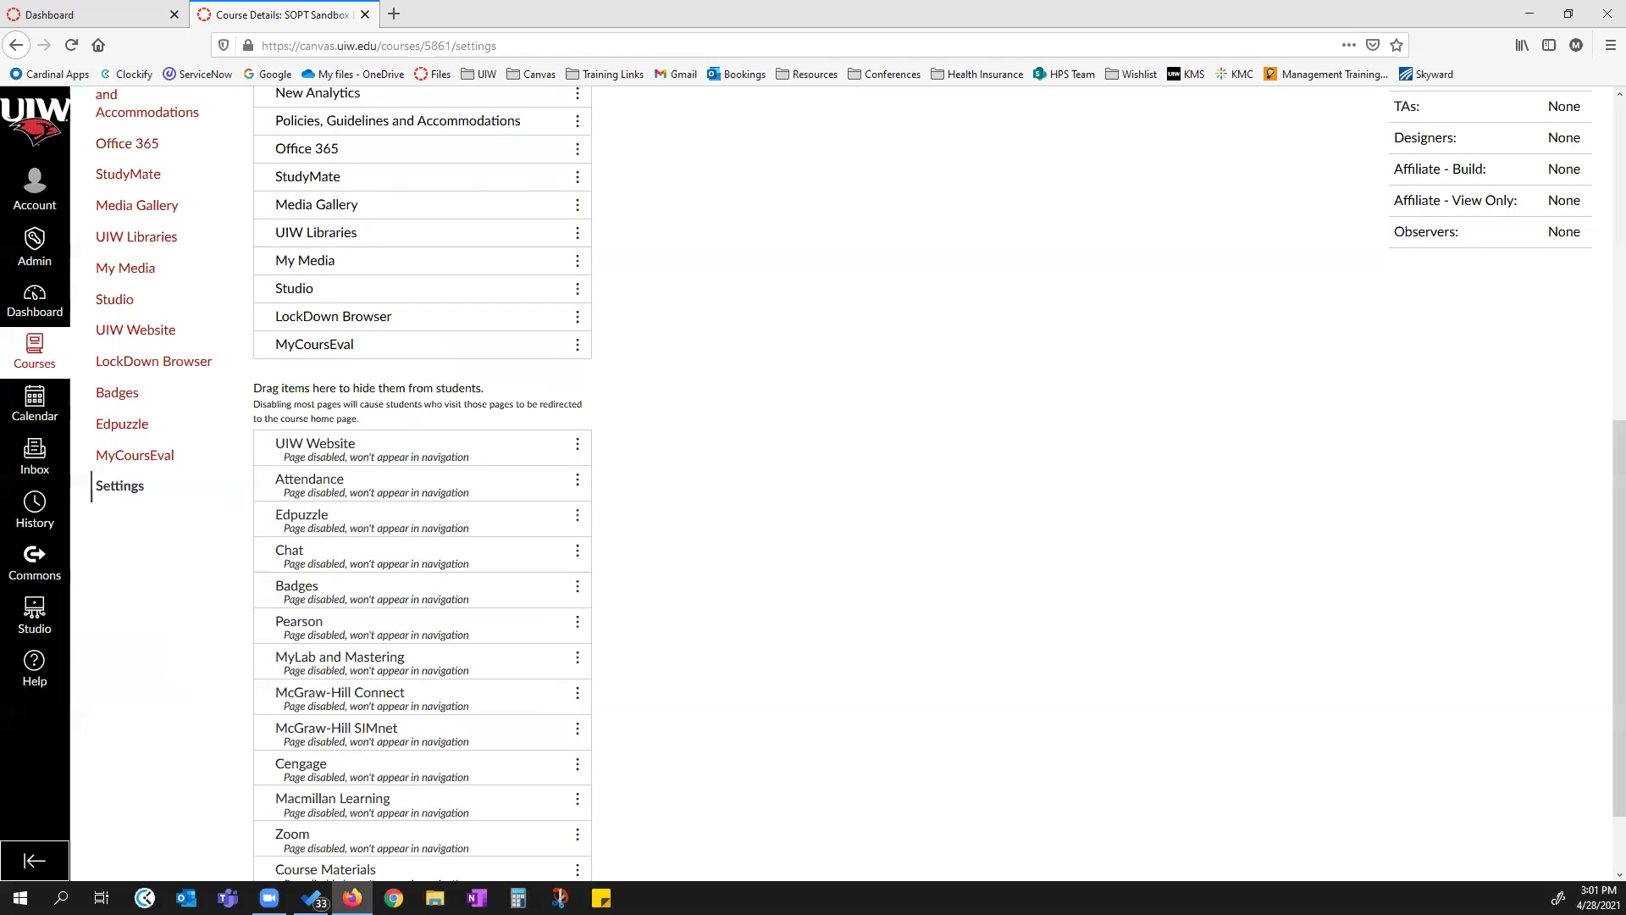
{"action": "left_click", "coordinate": [34, 861]}
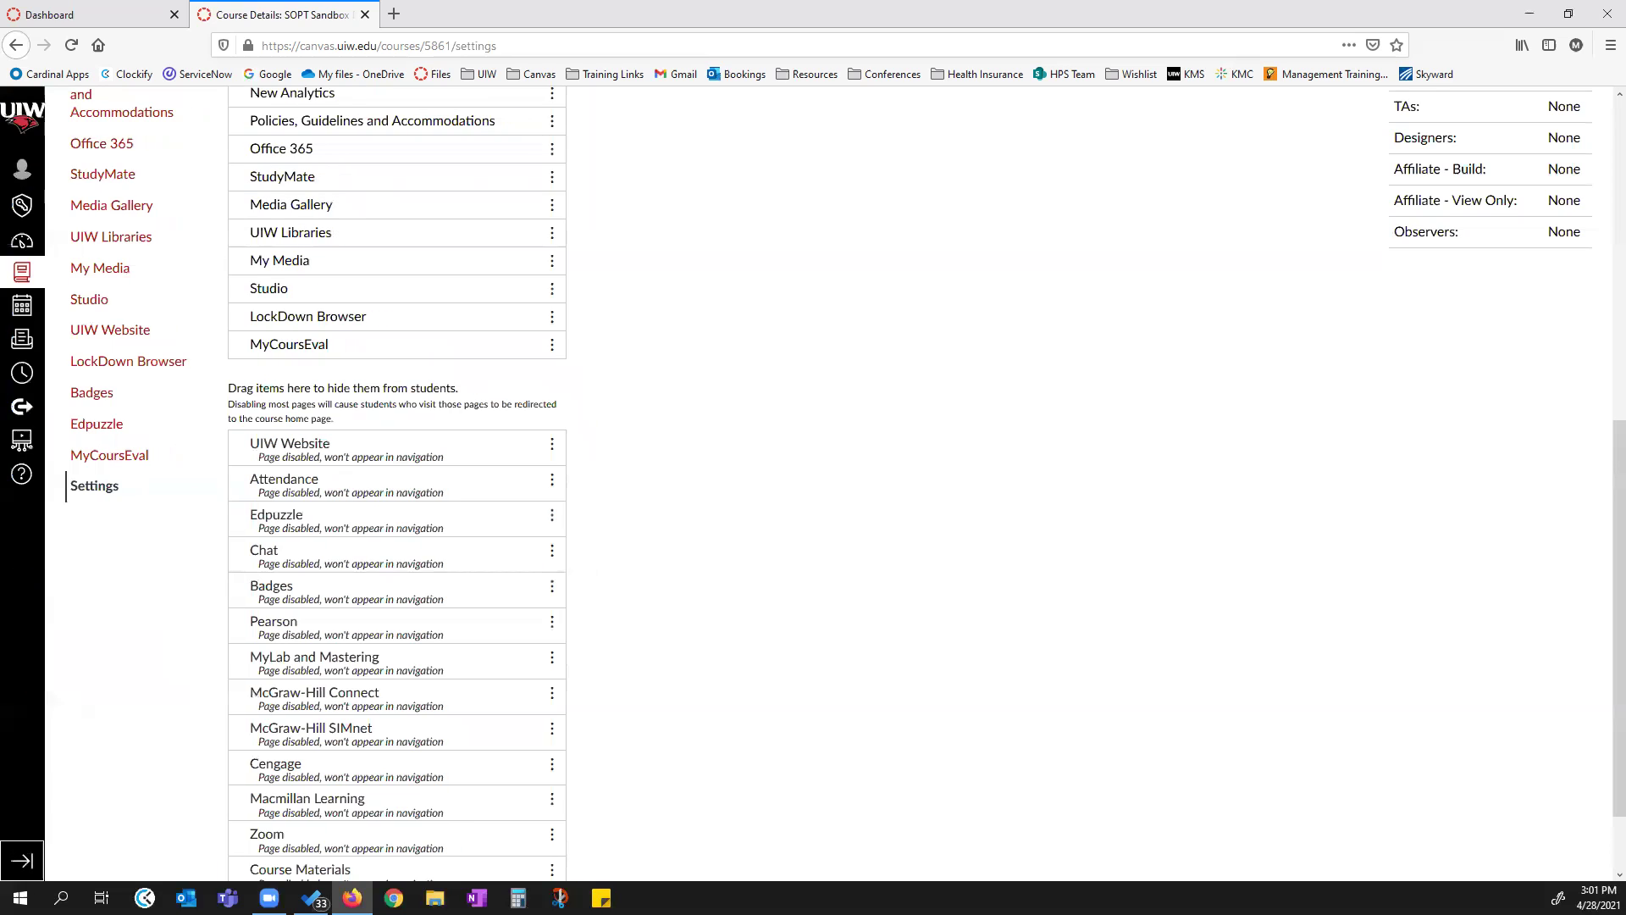
{"action": "left_click", "coordinate": [21, 860]}
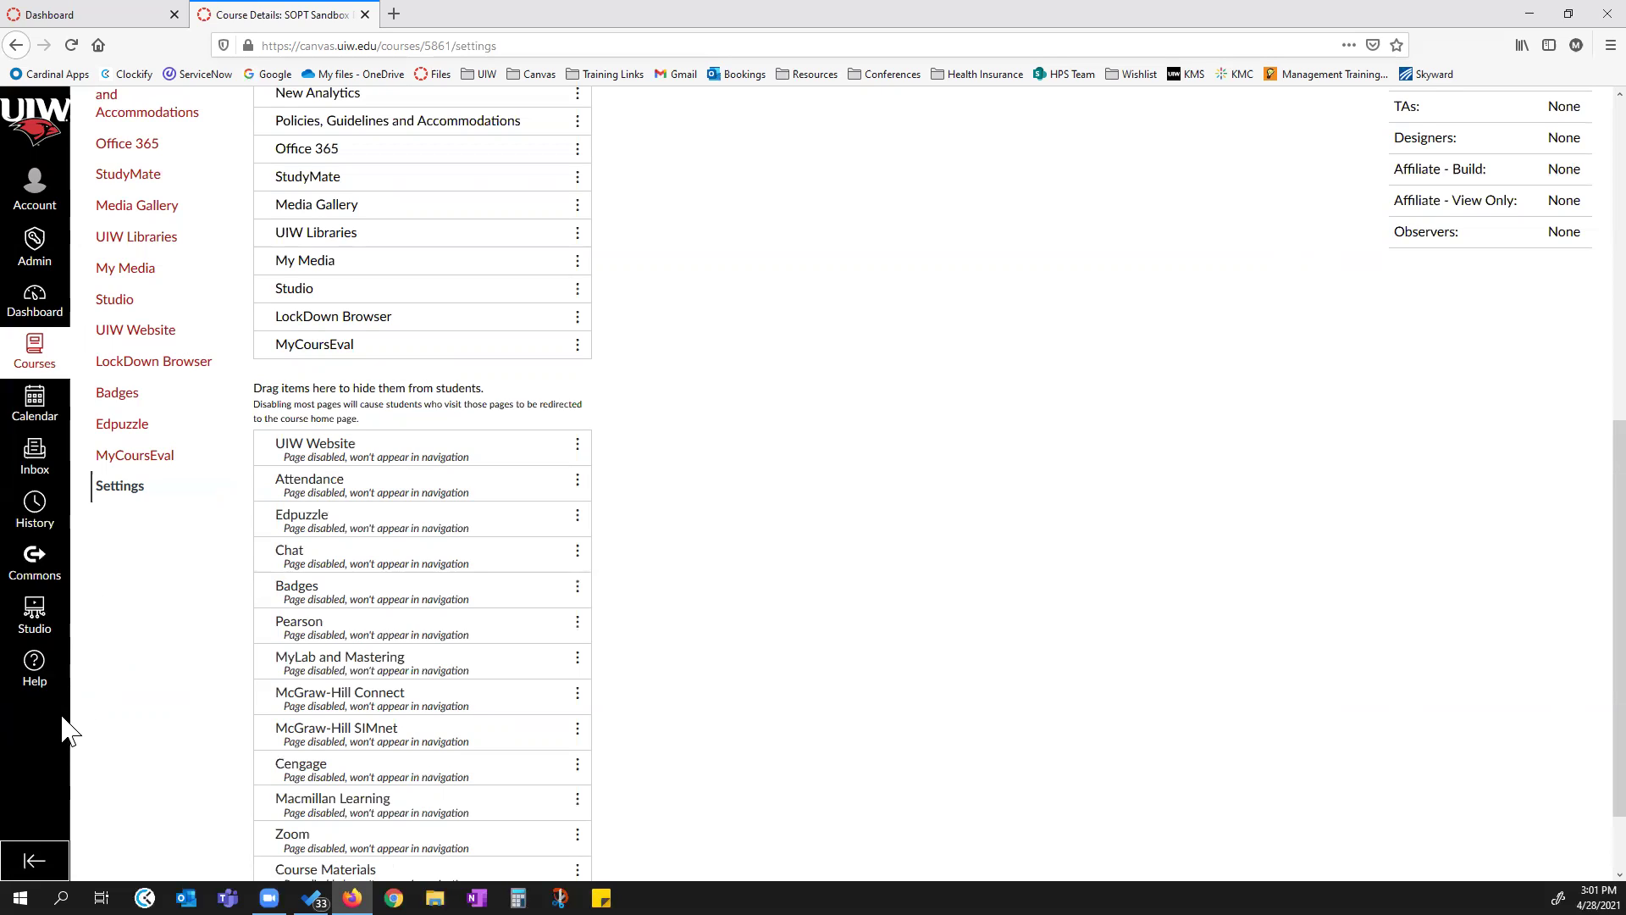
{"action": "left_click", "coordinate": [34, 668]}
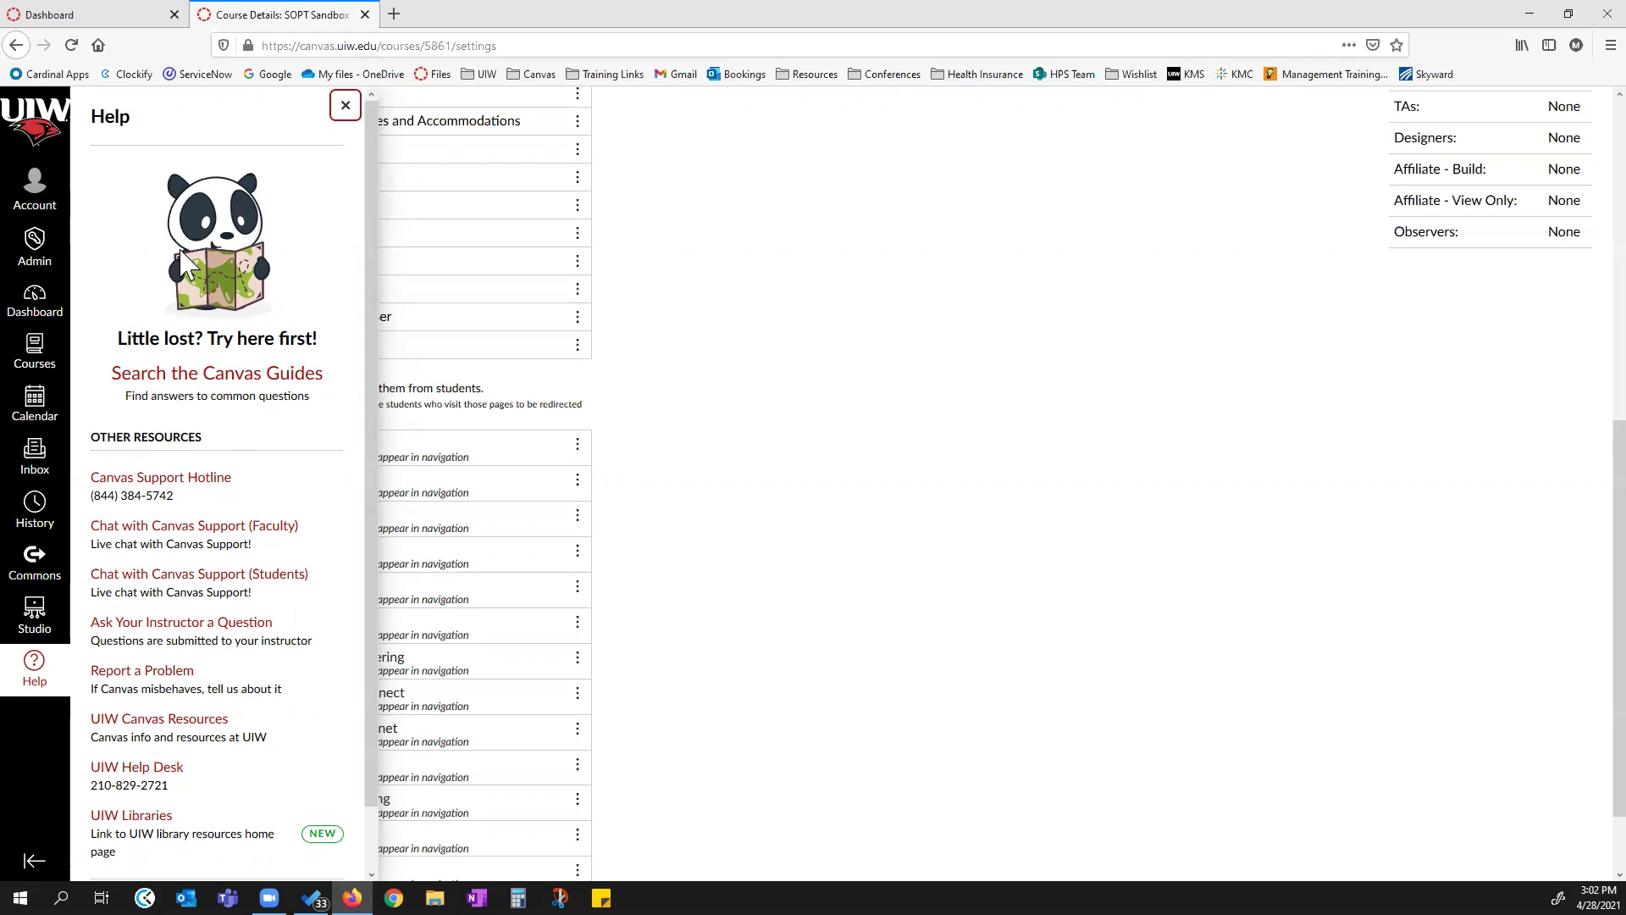
{"action": "left_click", "coordinate": [344, 106]}
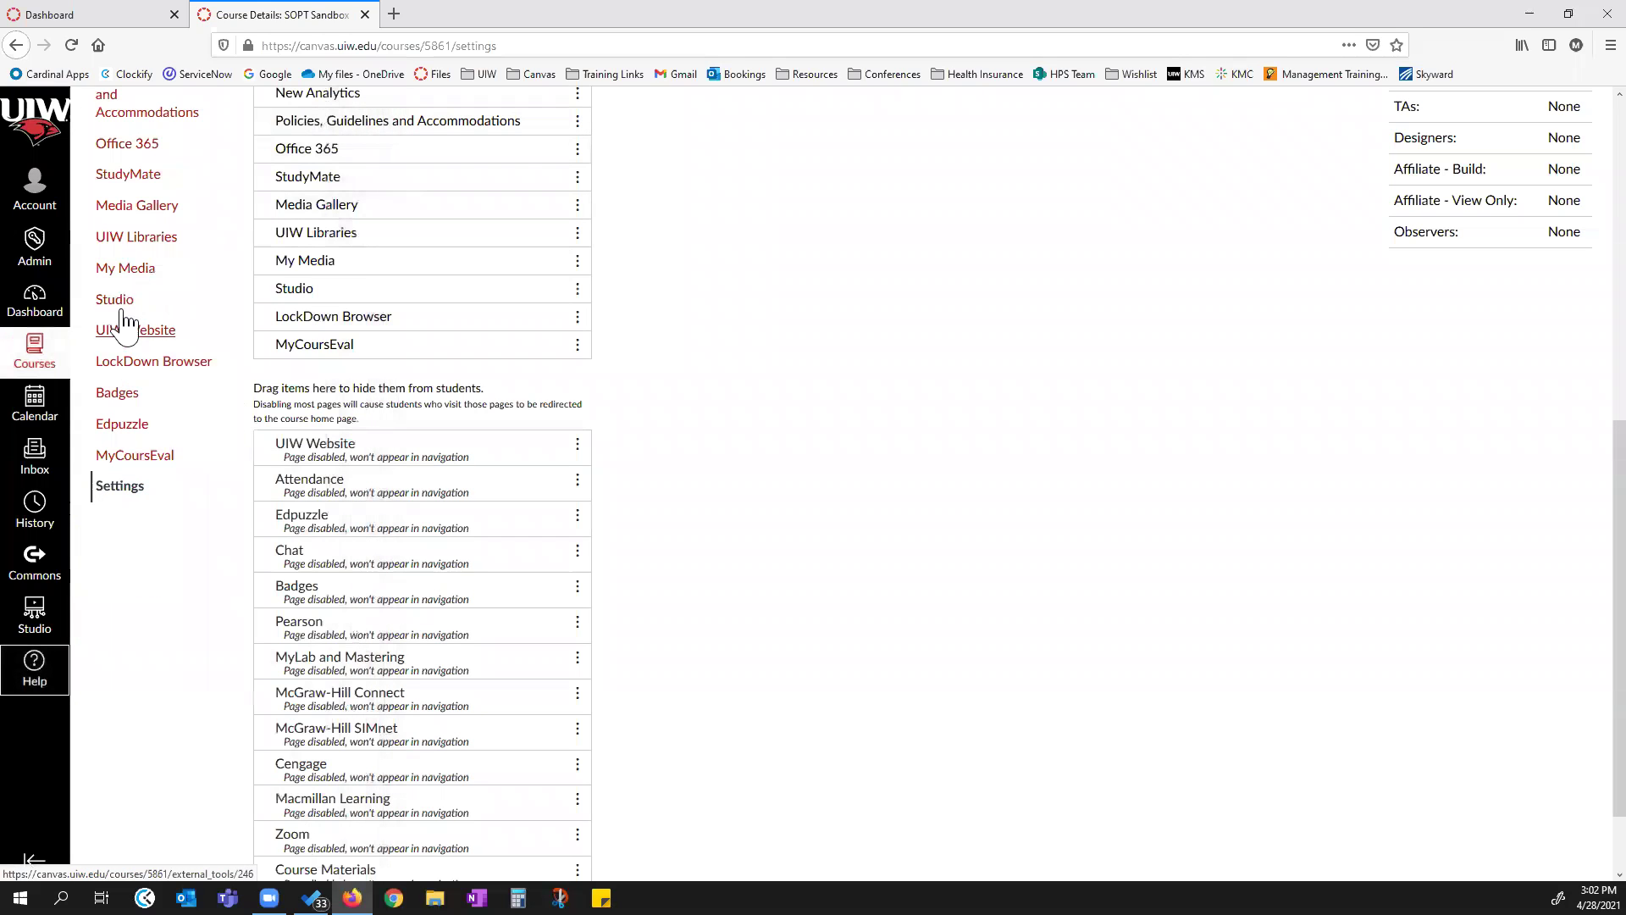
Hide UIW Libraries, Policies, Guidelines and Accommodations, Office 365, Media Gallery, My Media and Studio from students in the course navigation.
{"action": "left_click_drag", "start_coordinate": [366, 288], "coordinate": [363, 443]}
{"action": "scroll", "coordinate": [392, 304], "scroll_direction": "up", "scroll_amount": 2}
{"action": "left_click_drag", "start_coordinate": [391, 309], "coordinate": [410, 709]}
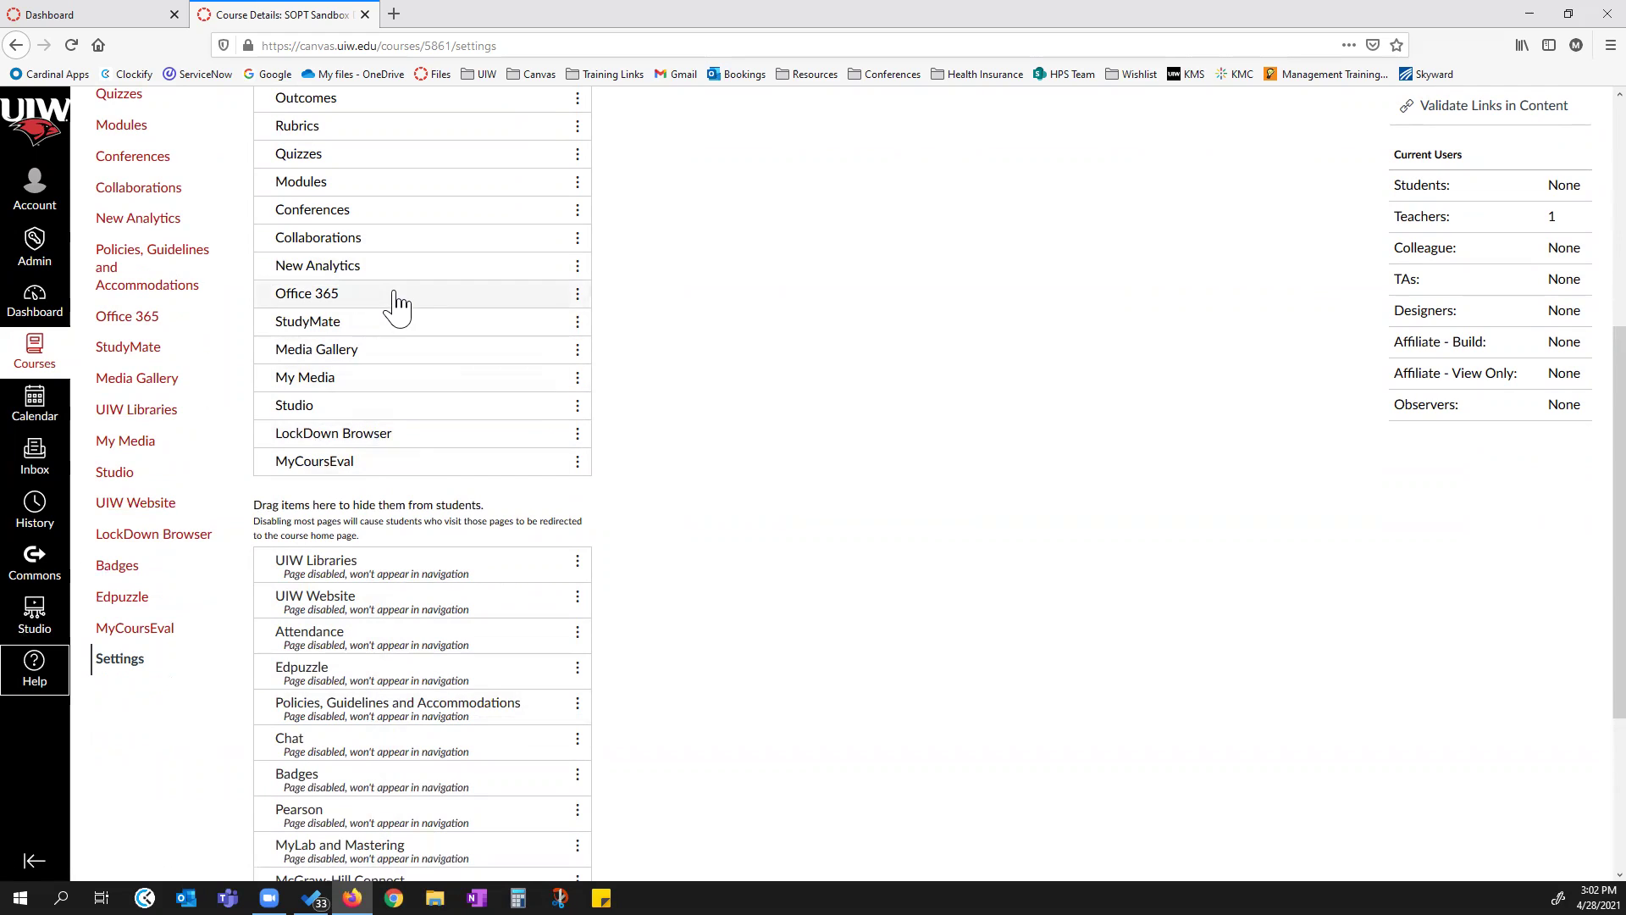
{"action": "left_click_drag", "start_coordinate": [394, 301], "coordinate": [399, 597]}
{"action": "left_click_drag", "start_coordinate": [391, 328], "coordinate": [400, 533]}
{"action": "left_click_drag", "start_coordinate": [388, 333], "coordinate": [364, 405]}
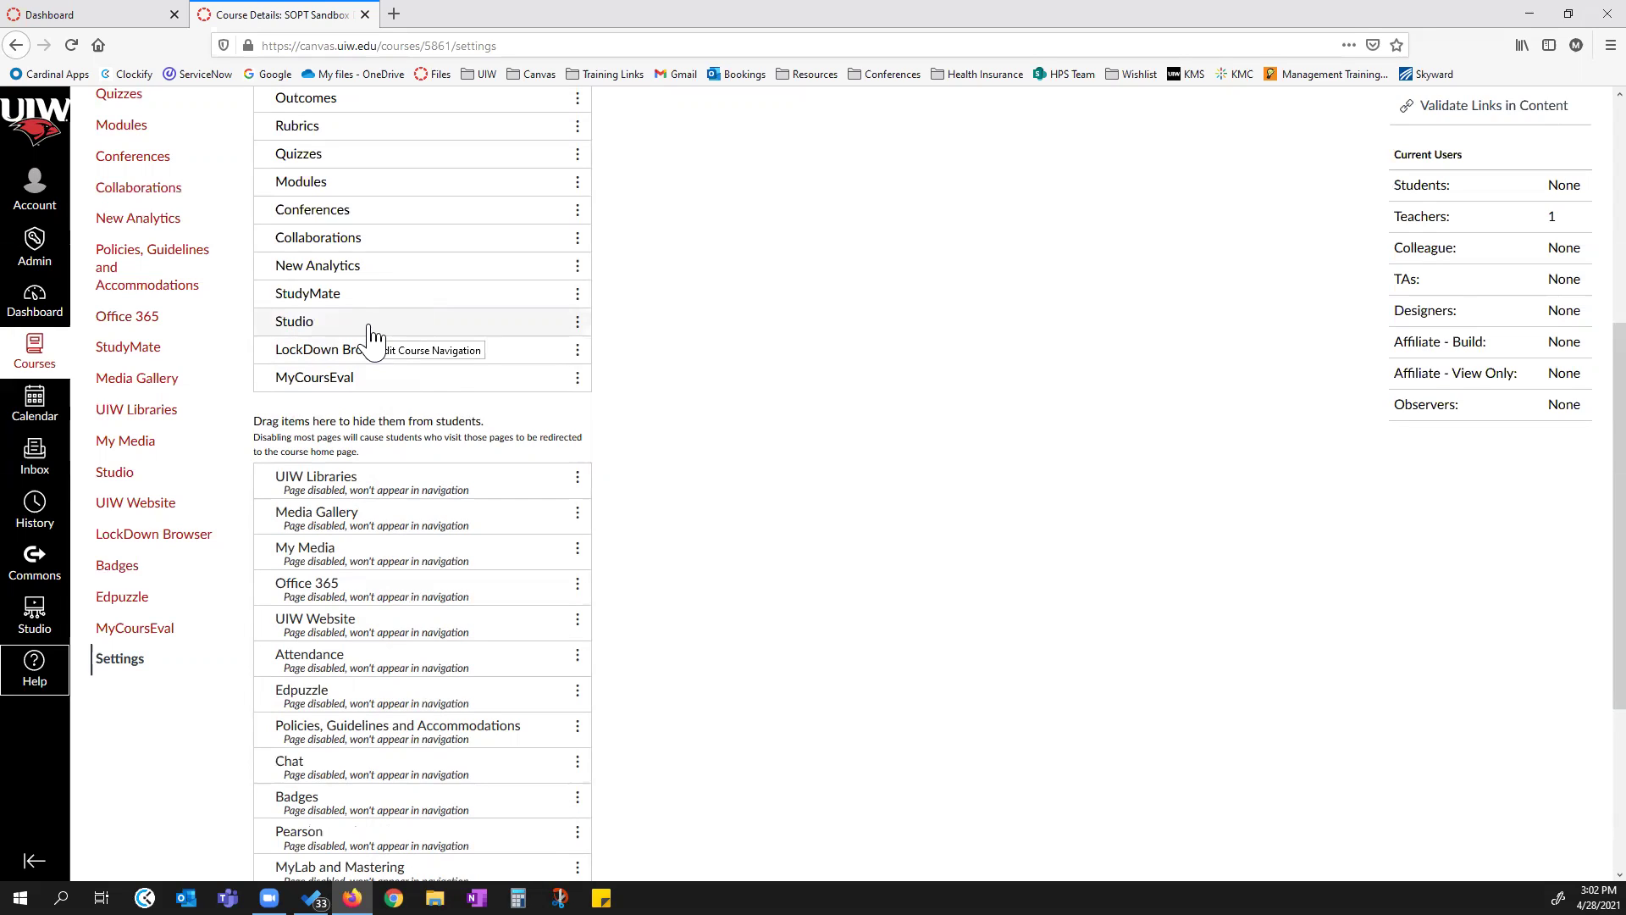
{"action": "left_click_drag", "start_coordinate": [373, 333], "coordinate": [388, 443]}
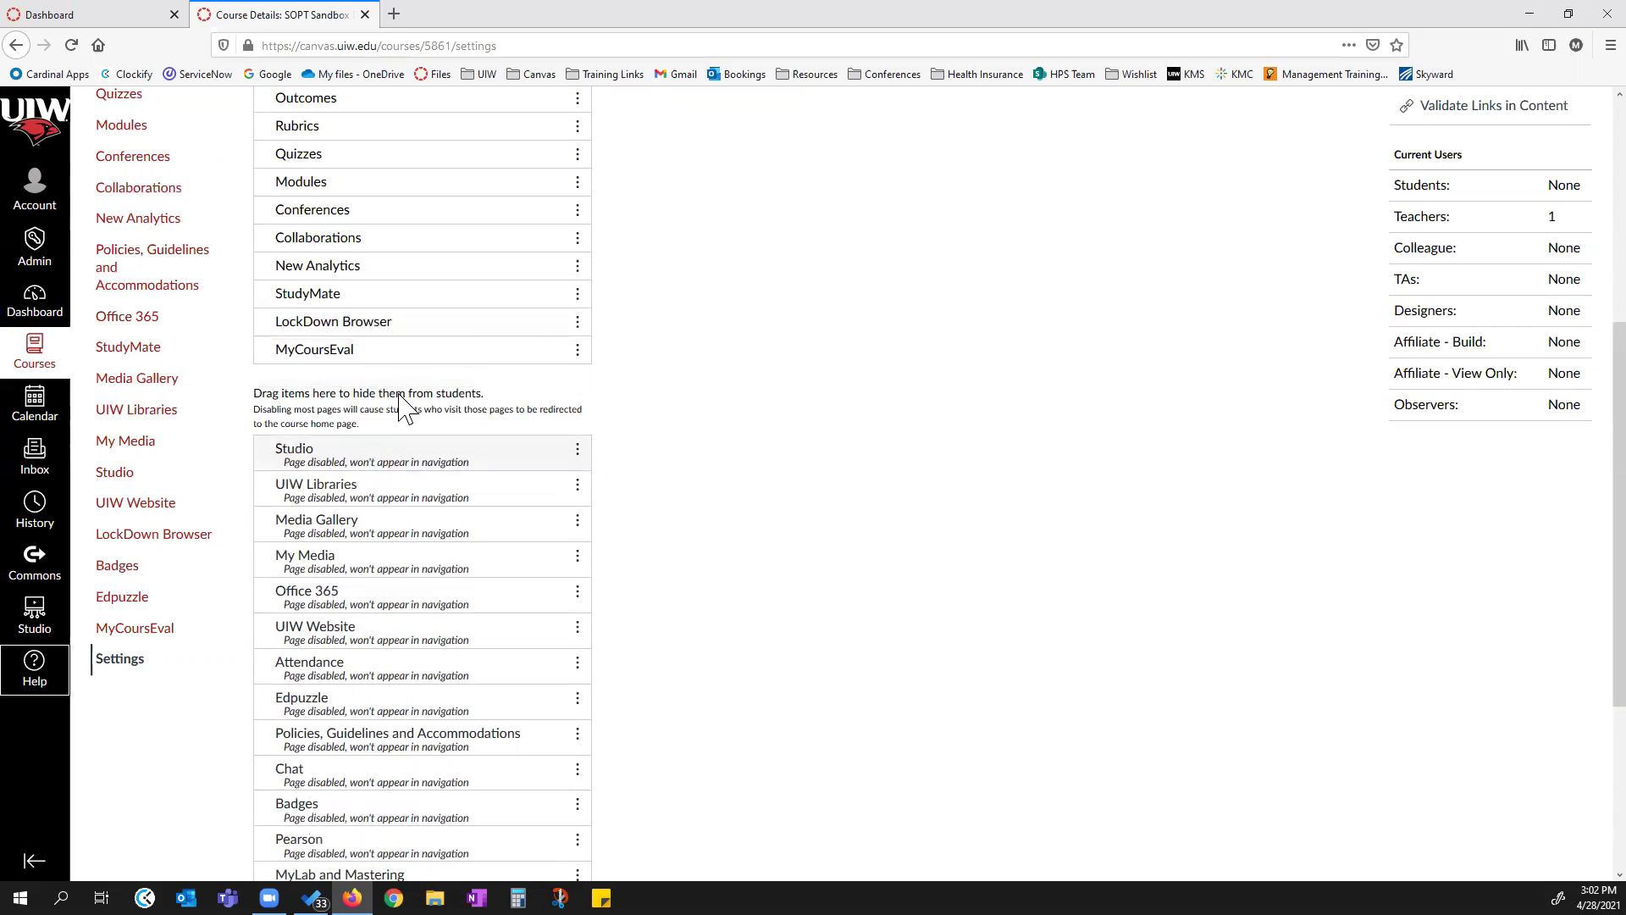
Hide StudyMate and New Analytics from students, moving StudyMate back among the visible items once before hiding it again.
{"action": "left_click_drag", "start_coordinate": [415, 386], "coordinate": [416, 388]}
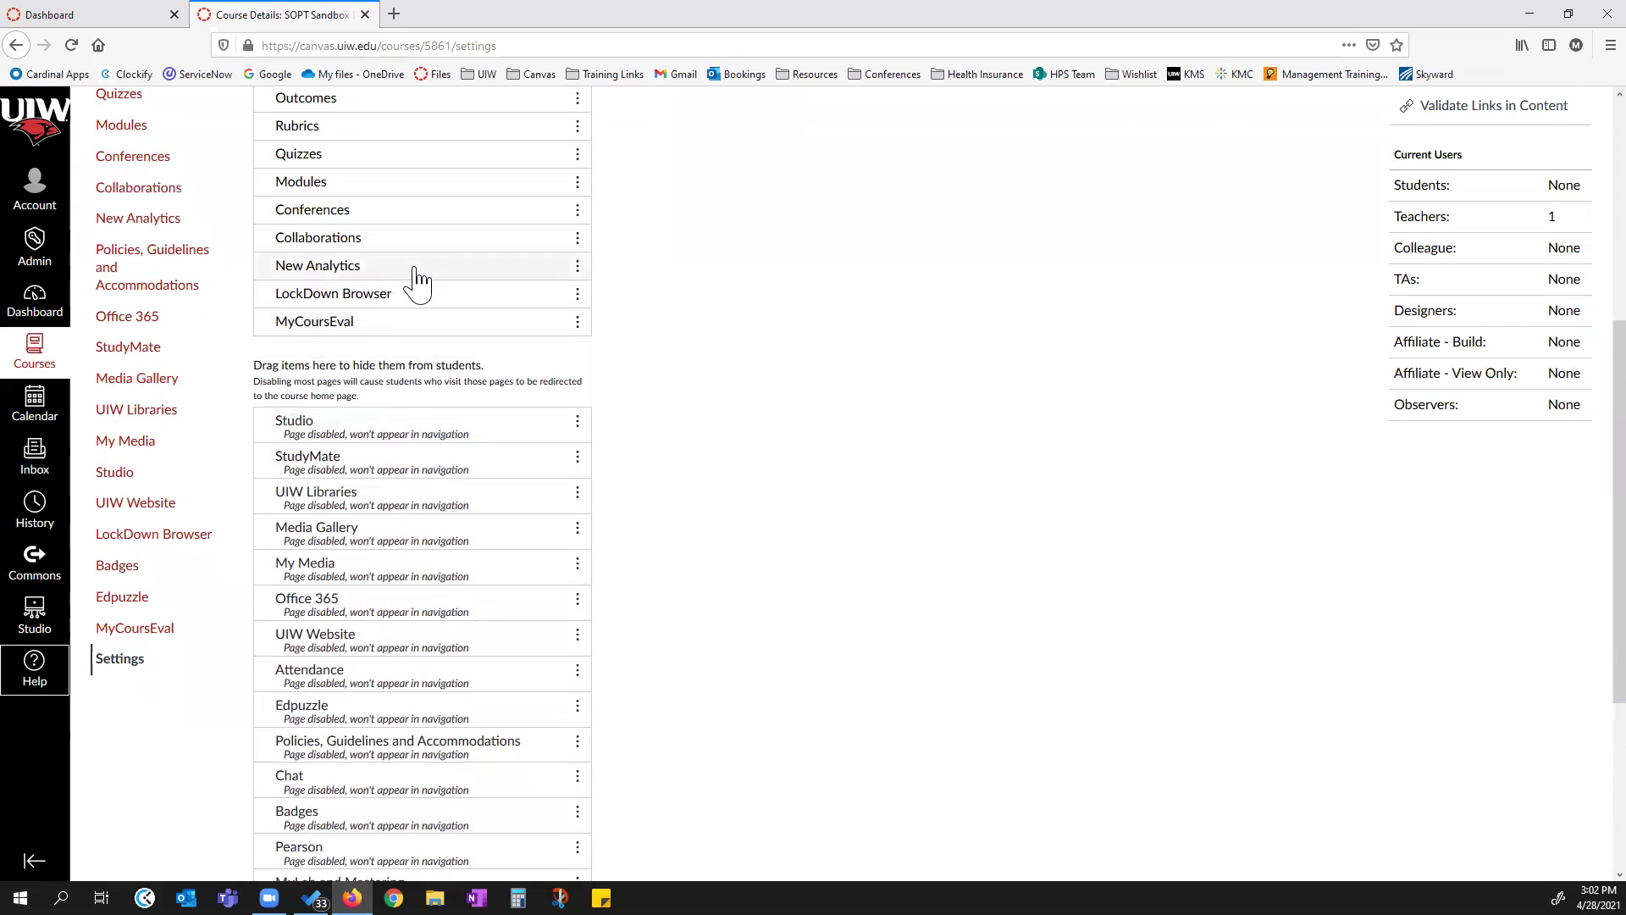
{"action": "left_click_drag", "start_coordinate": [417, 271], "coordinate": [424, 472]}
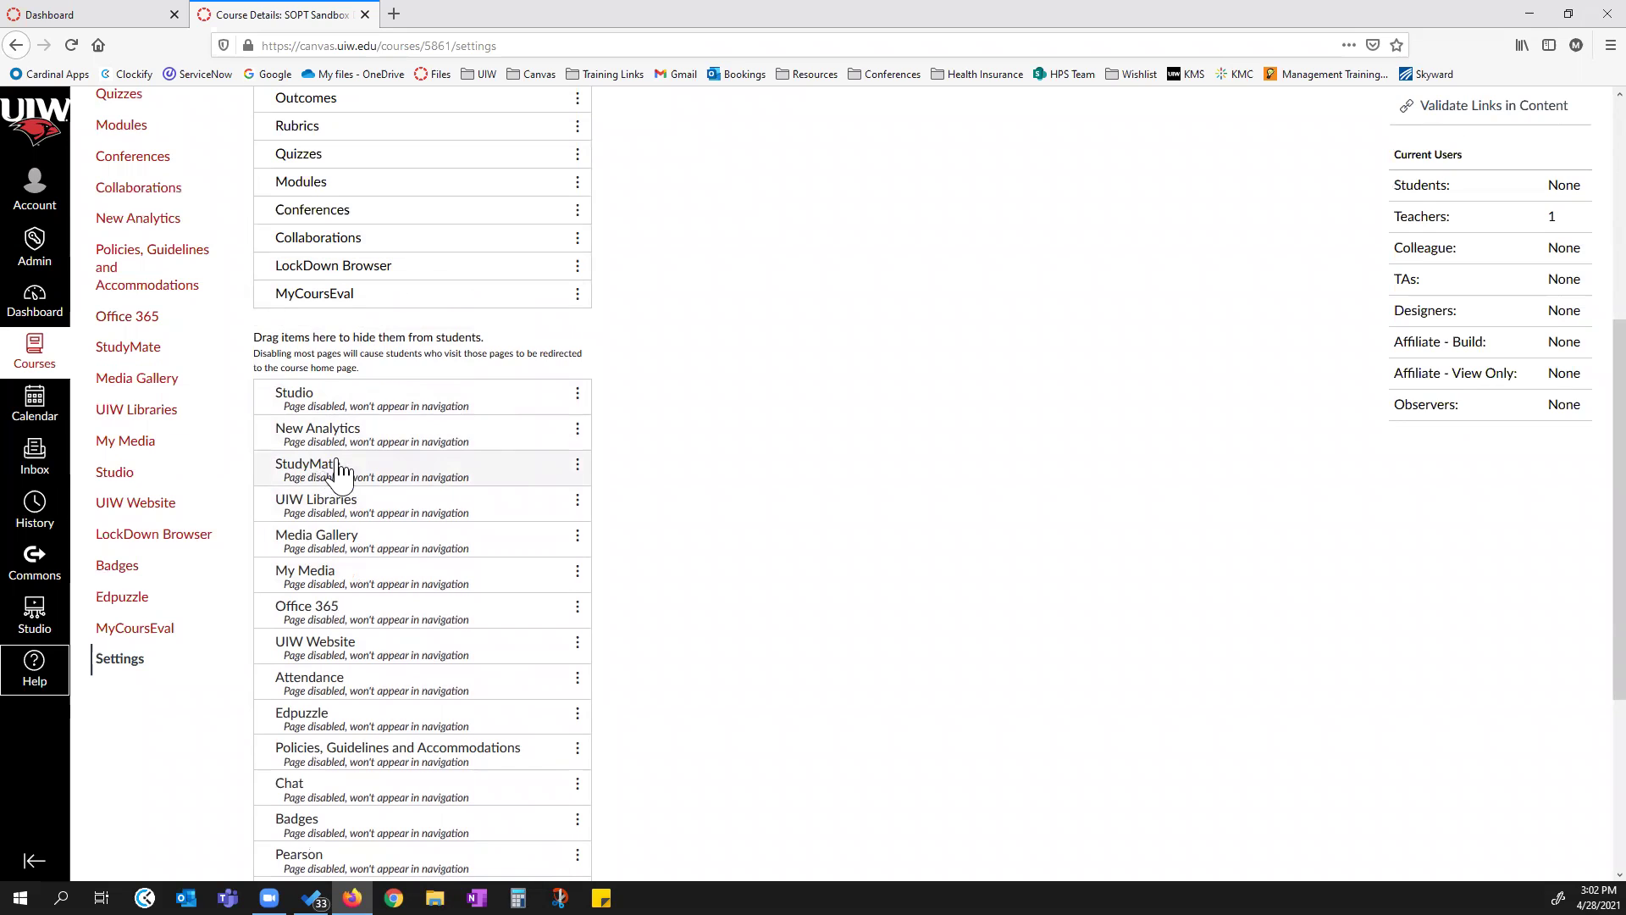
{"action": "left_click_drag", "start_coordinate": [381, 464], "coordinate": [398, 261]}
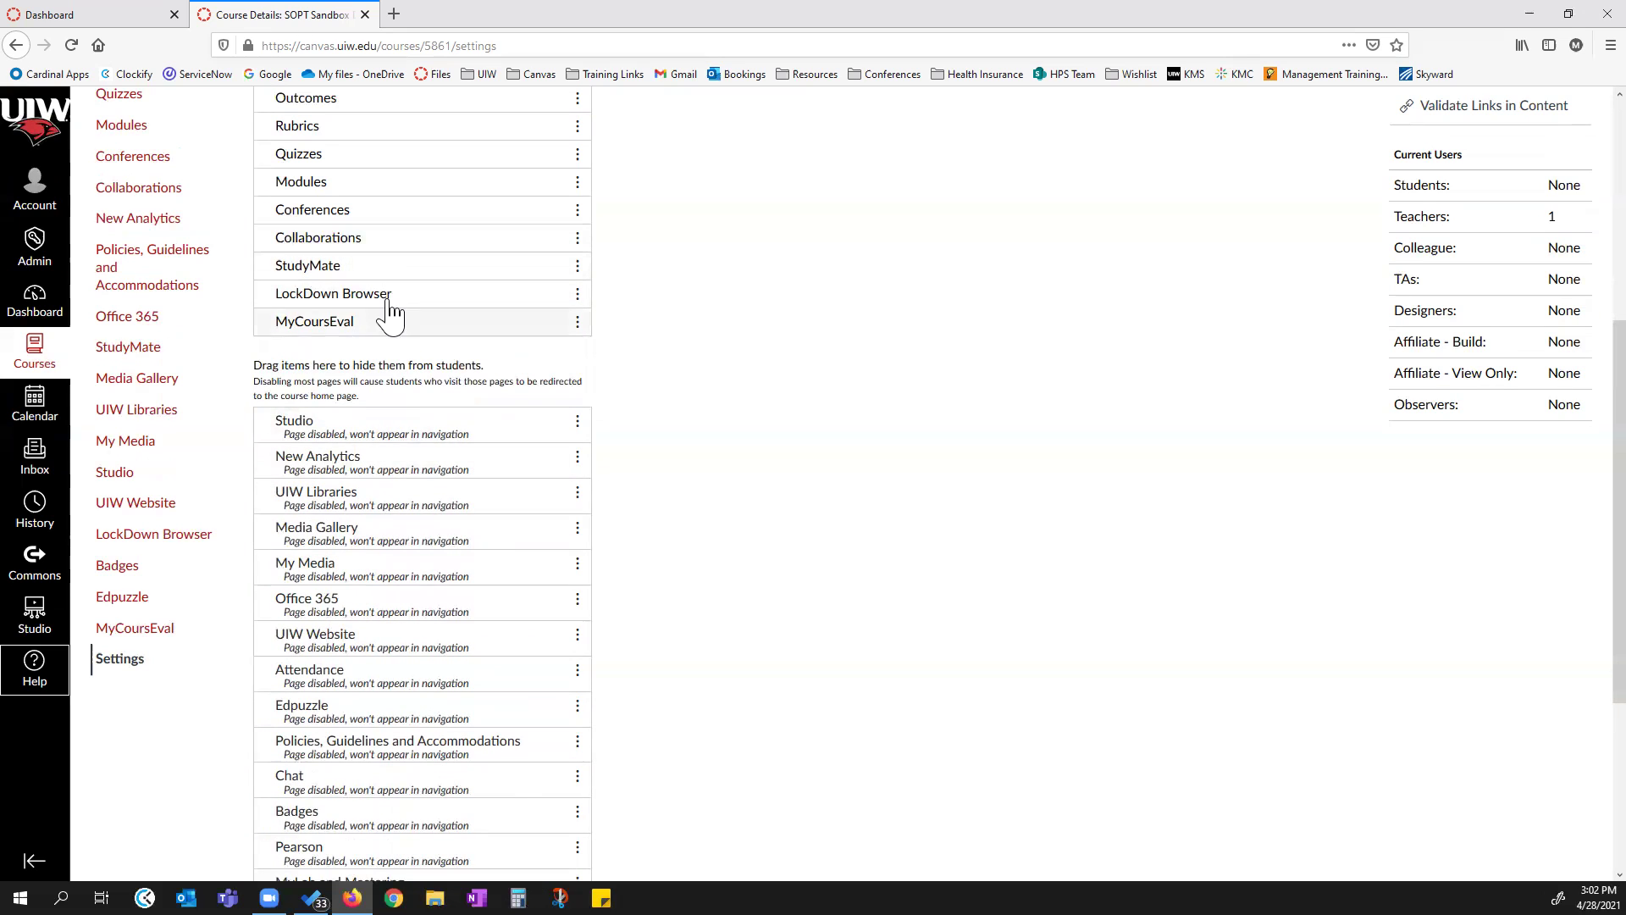
{"action": "left_click_drag", "start_coordinate": [378, 269], "coordinate": [378, 430]}
Hide Collaborations, Conferences, LockDown Browser, MyCoursEval, Outcomes and Files from students and save the course navigation.
{"action": "left_click_drag", "start_coordinate": [370, 239], "coordinate": [392, 372]}
{"action": "left_click_drag", "start_coordinate": [383, 209], "coordinate": [392, 362]}
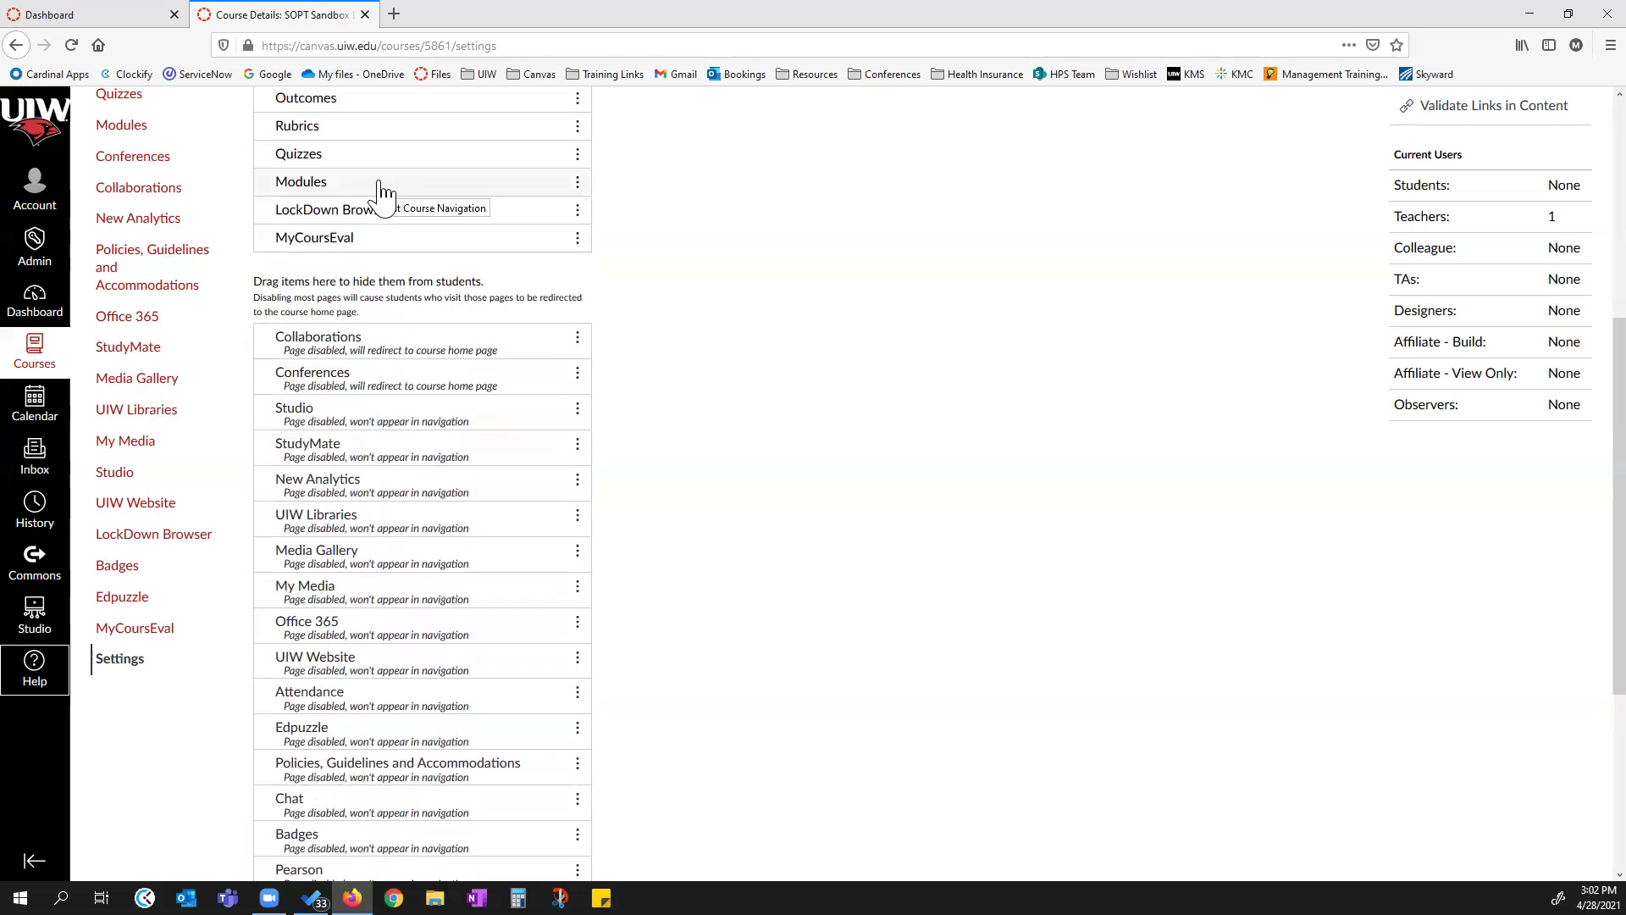
{"action": "left_click_drag", "start_coordinate": [381, 209], "coordinate": [405, 327]}
{"action": "scroll", "coordinate": [398, 319], "scroll_direction": "up", "scroll_amount": 2}
{"action": "left_click_drag", "start_coordinate": [355, 377], "coordinate": [406, 427]}
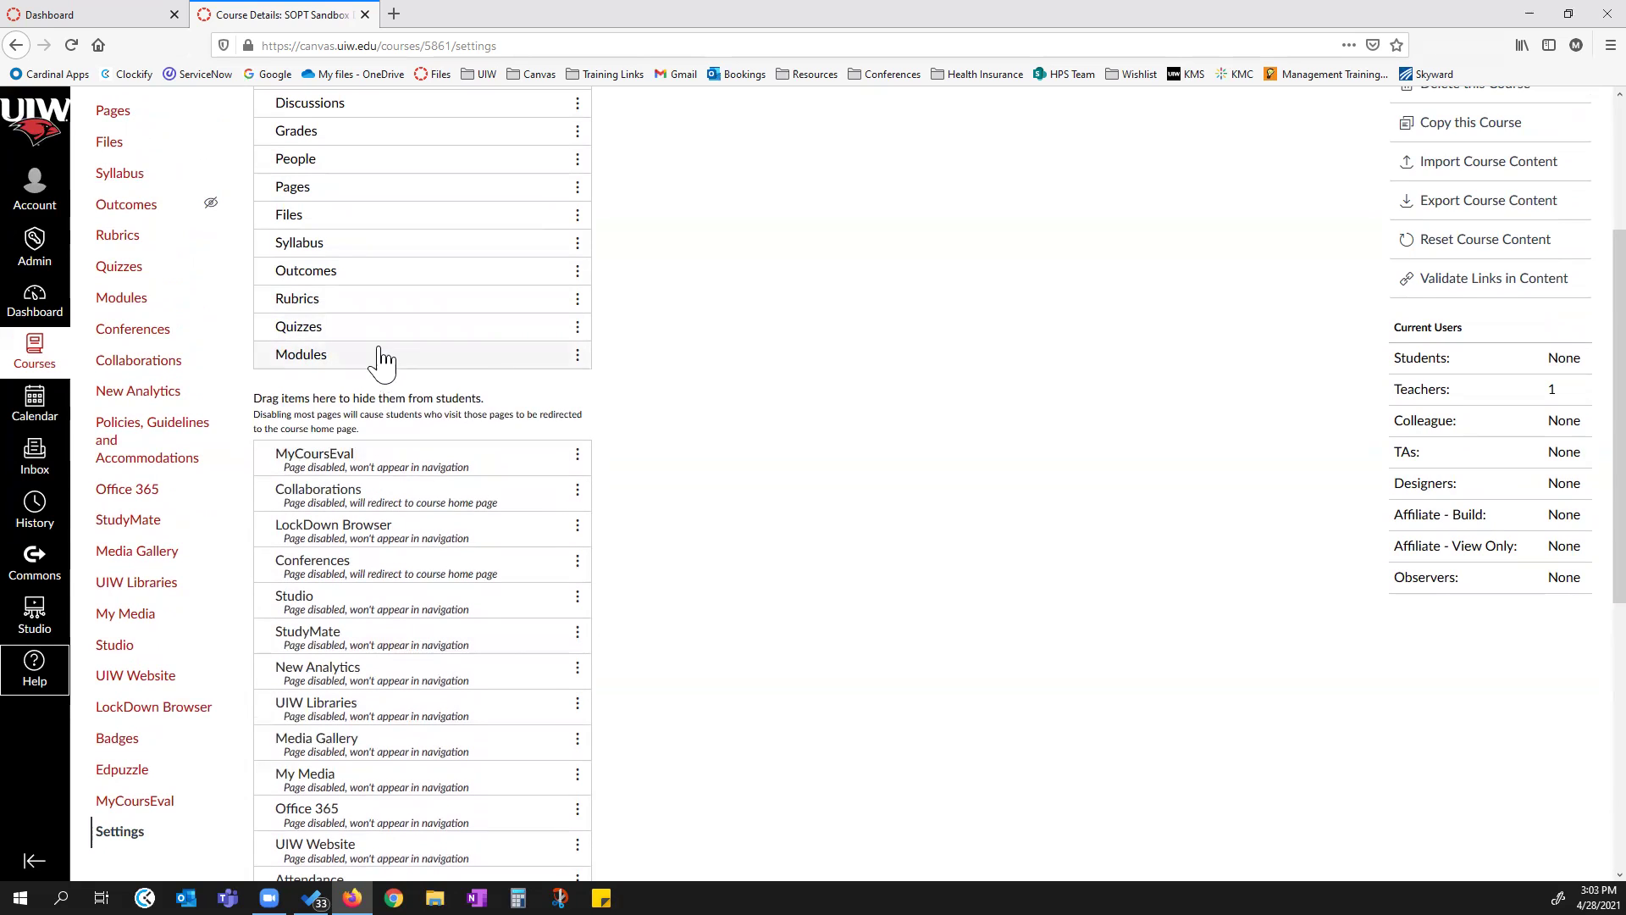
{"action": "left_click_drag", "start_coordinate": [378, 279], "coordinate": [395, 501]}
{"action": "left_click_drag", "start_coordinate": [378, 217], "coordinate": [389, 504]}
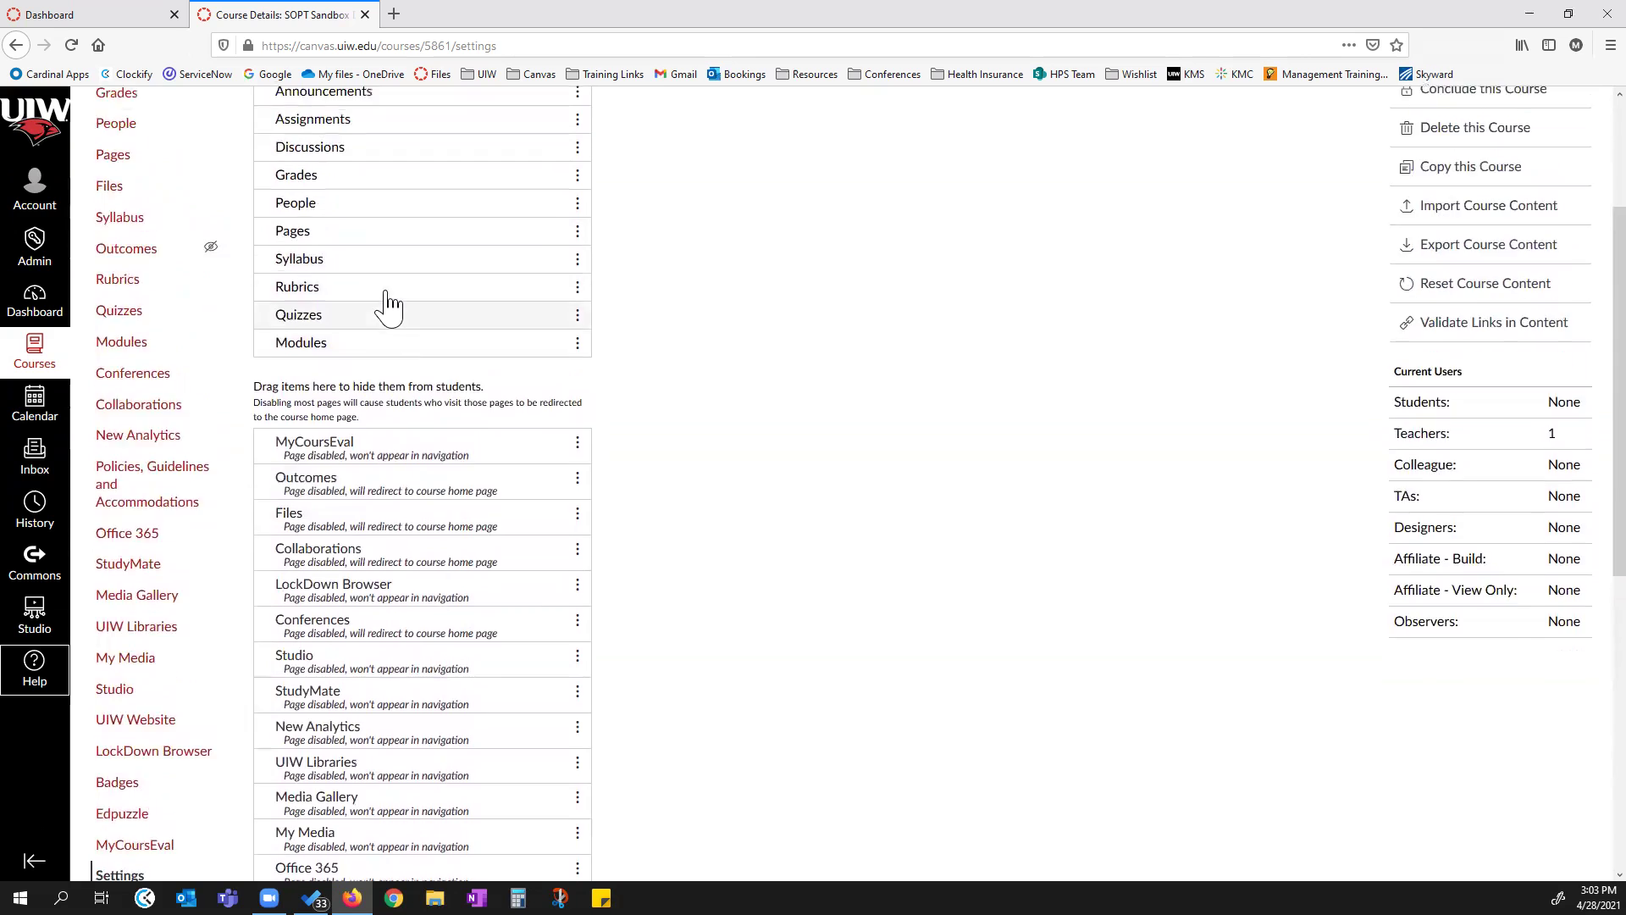
{"action": "scroll", "coordinate": [387, 302], "scroll_direction": "up", "scroll_amount": 3}
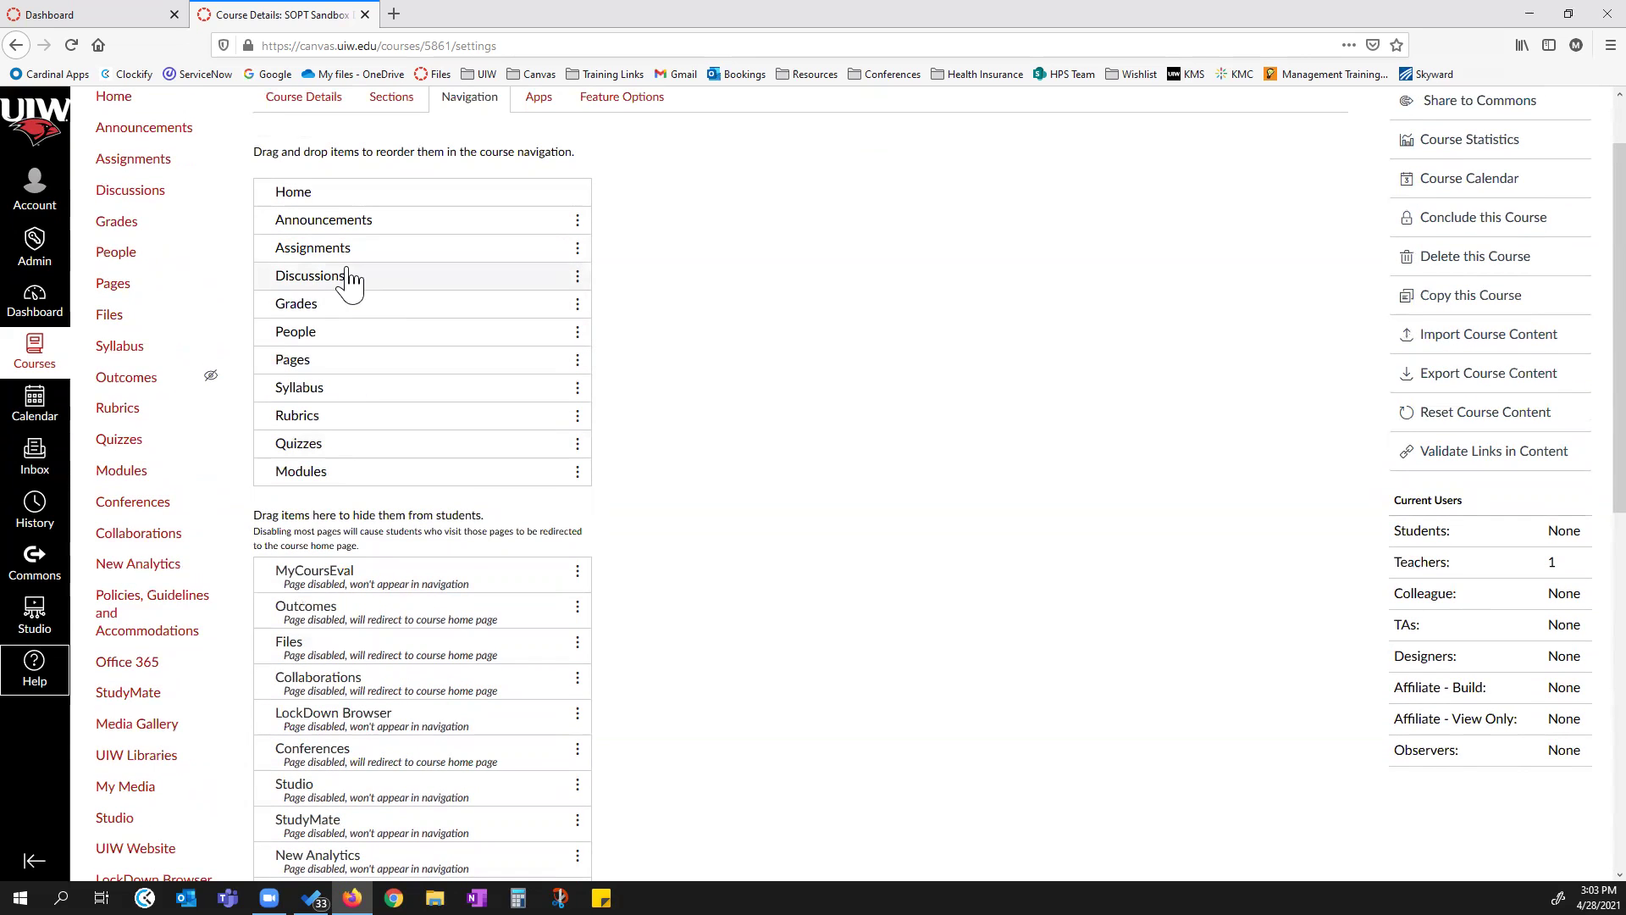
{"action": "scroll", "coordinate": [624, 697], "scroll_direction": "down", "scroll_amount": 10}
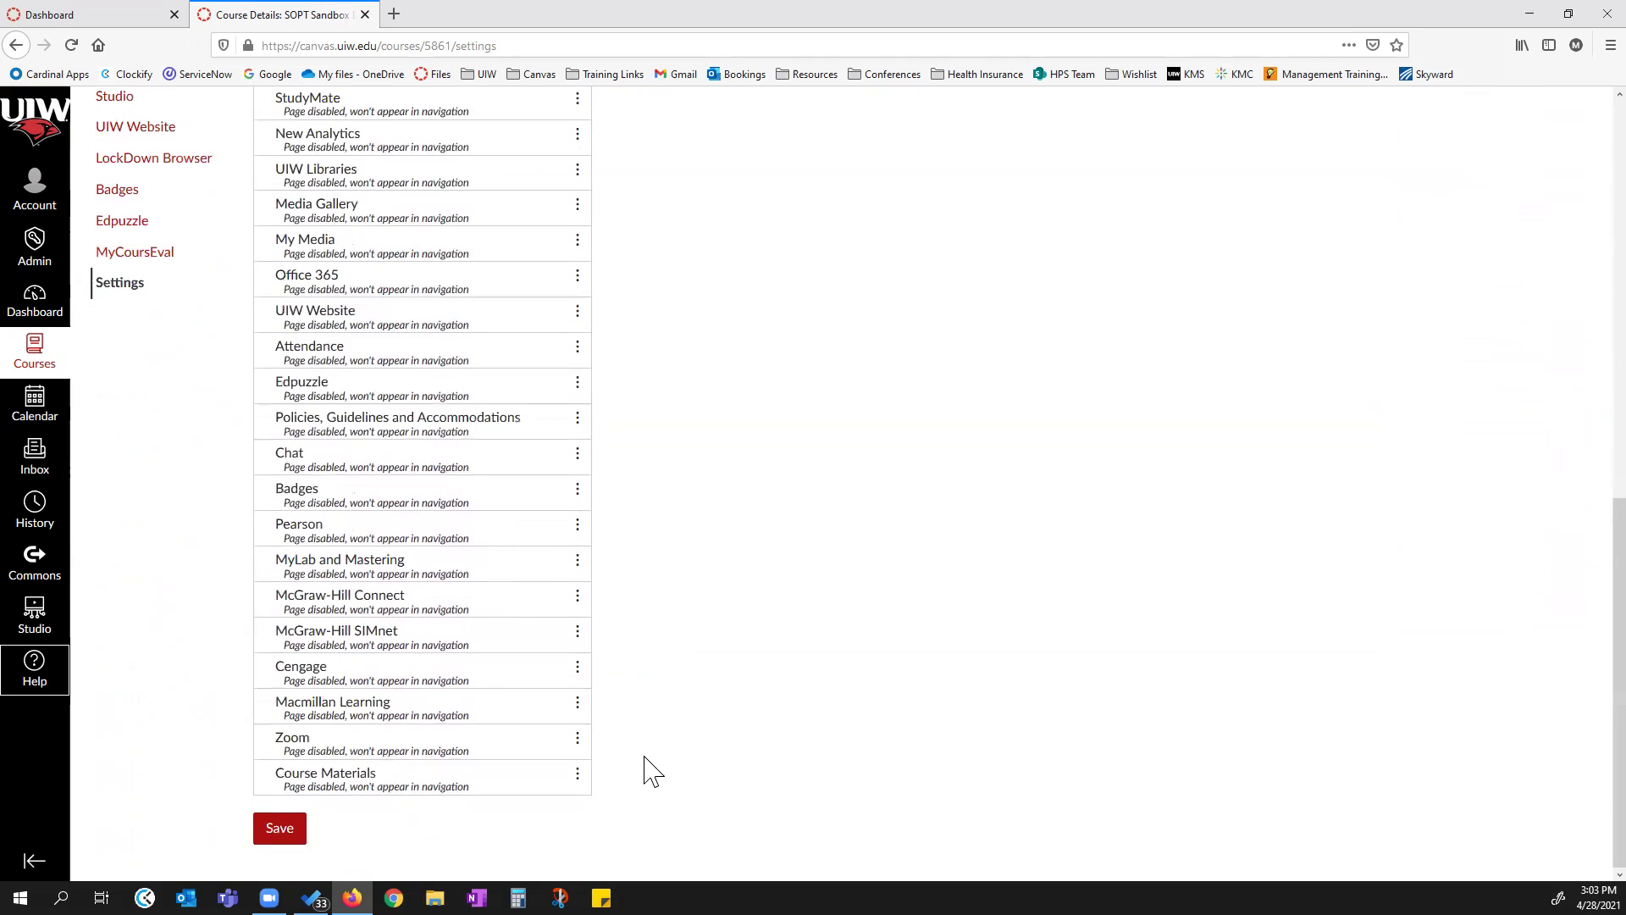
{"action": "left_click", "coordinate": [271, 836]}
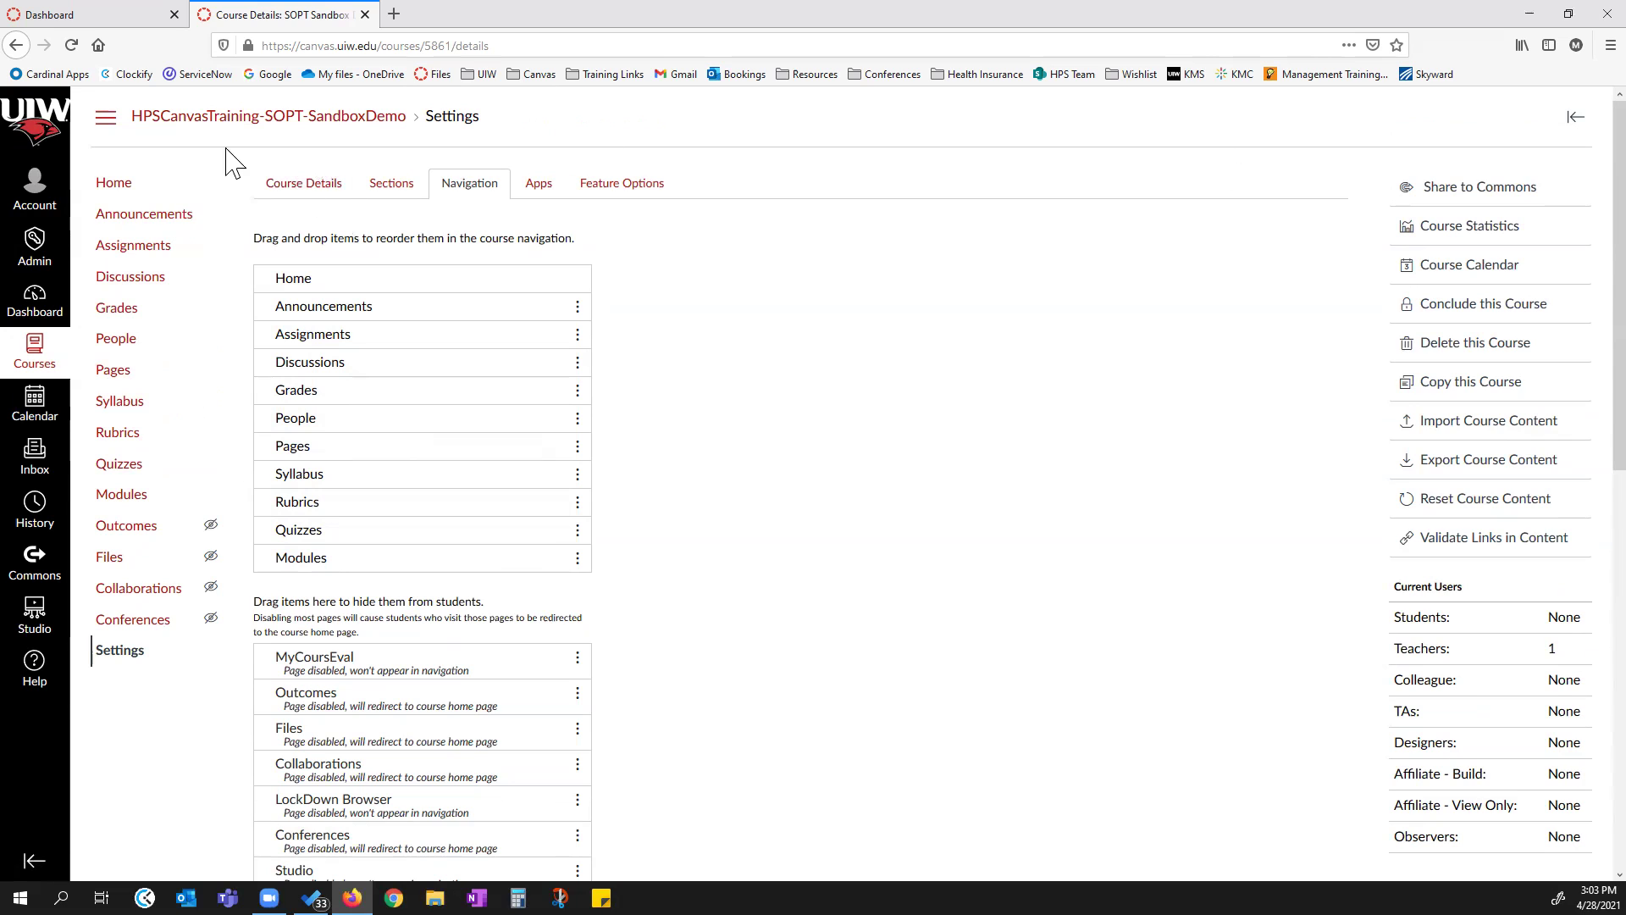
Preview the course home page and its navigation in Student View, and return to the teacher view.
{"action": "left_click", "coordinate": [119, 184]}
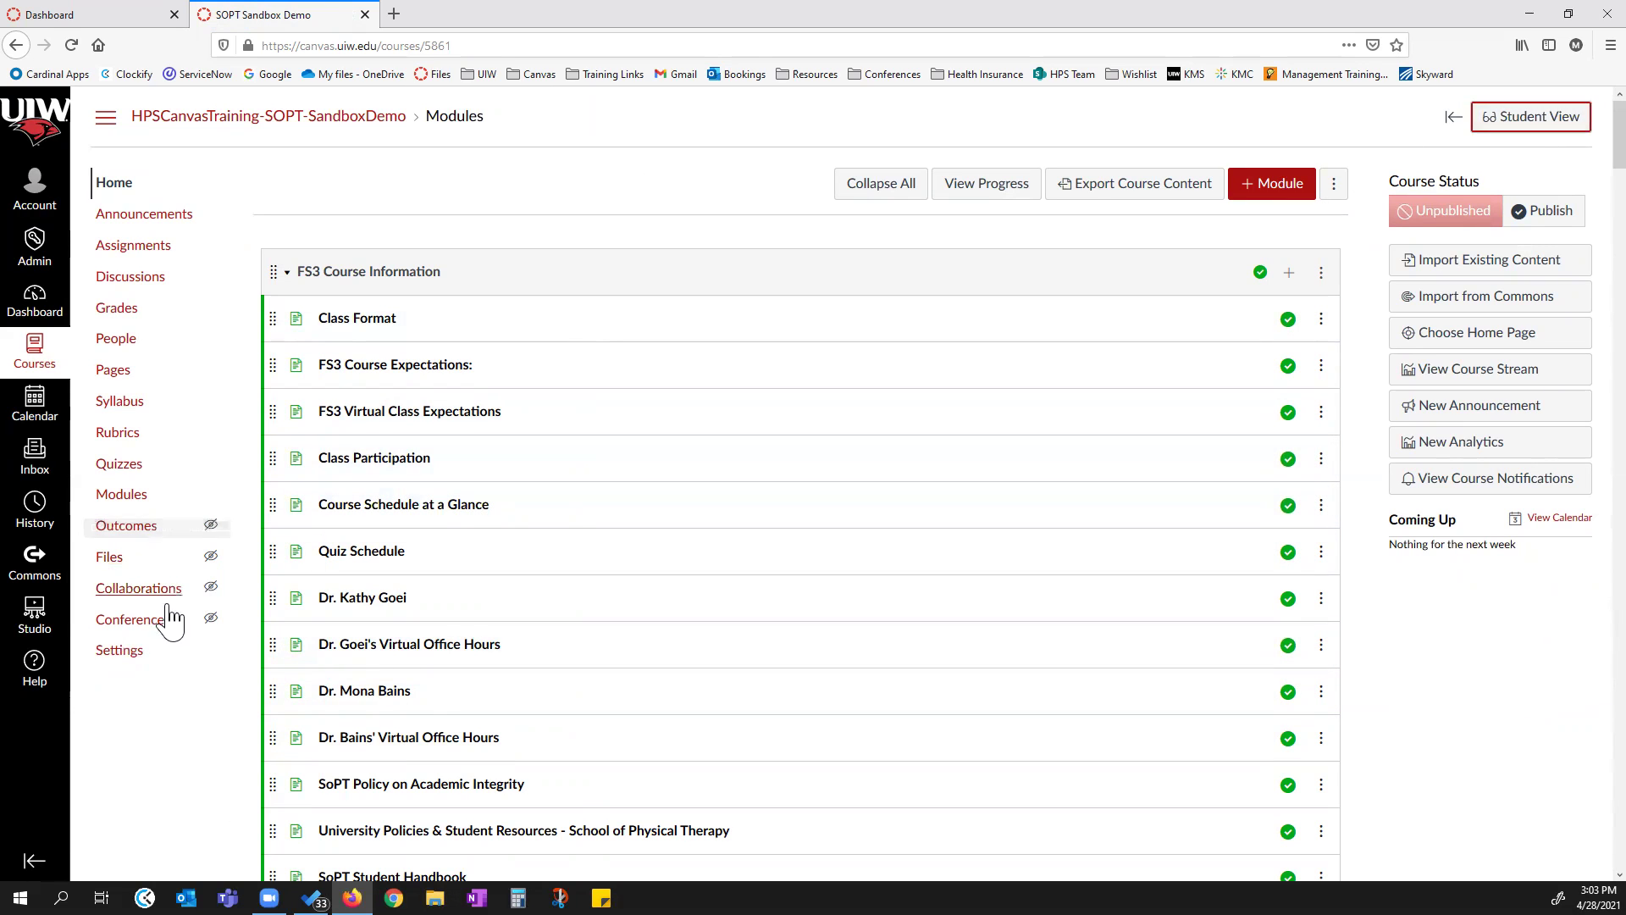
{"action": "left_click", "coordinate": [1534, 120]}
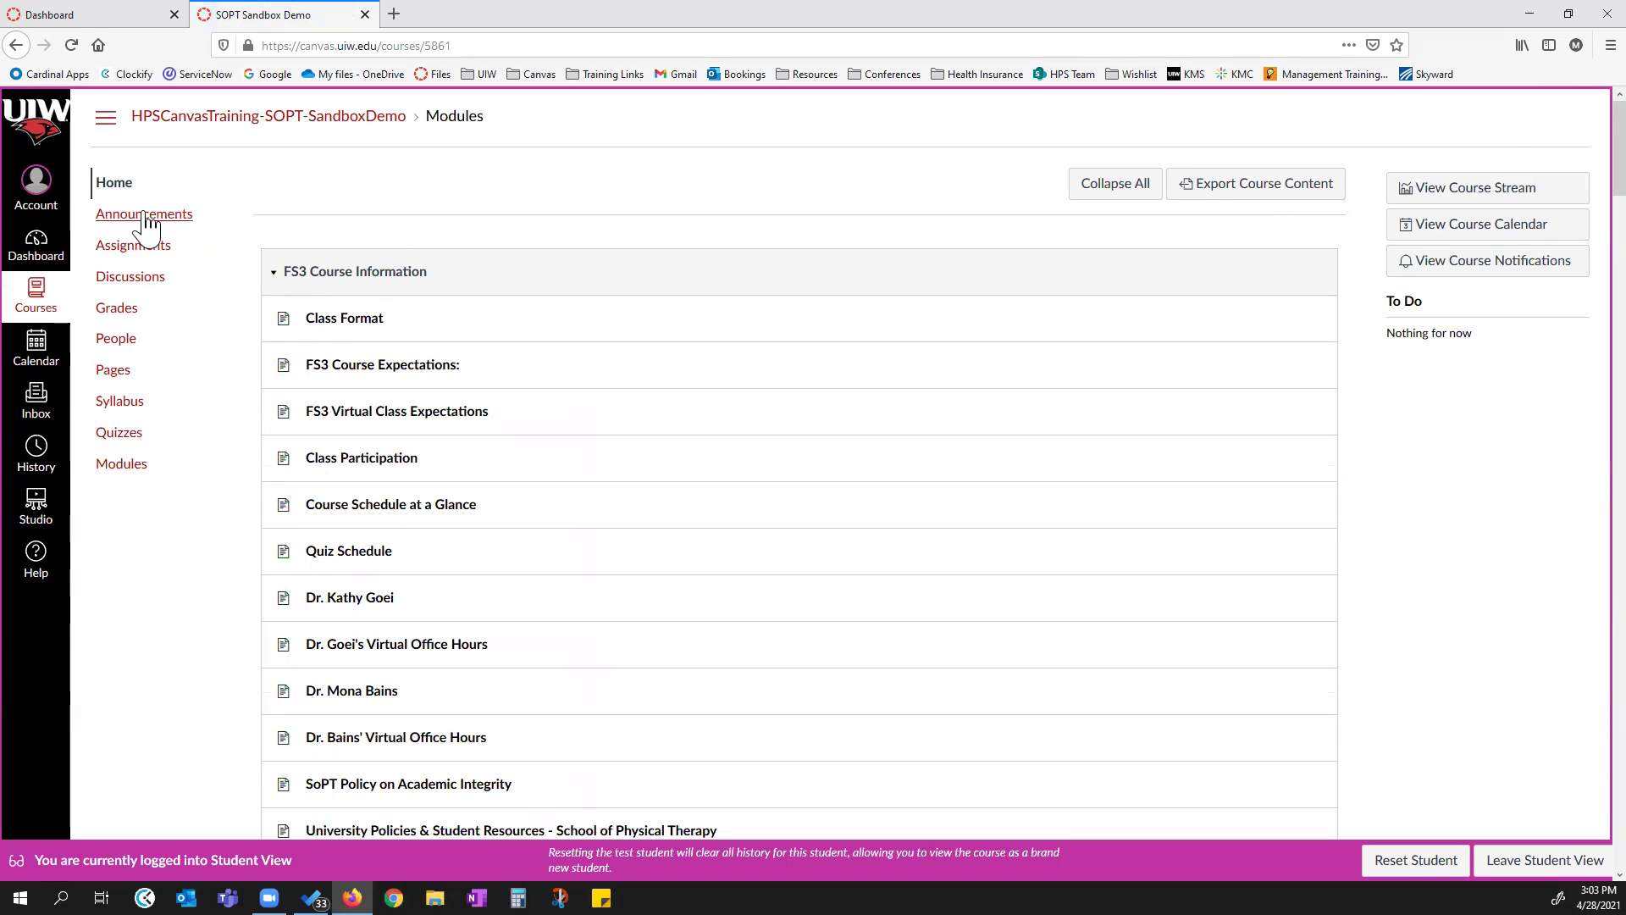
{"action": "left_click", "coordinate": [1542, 859]}
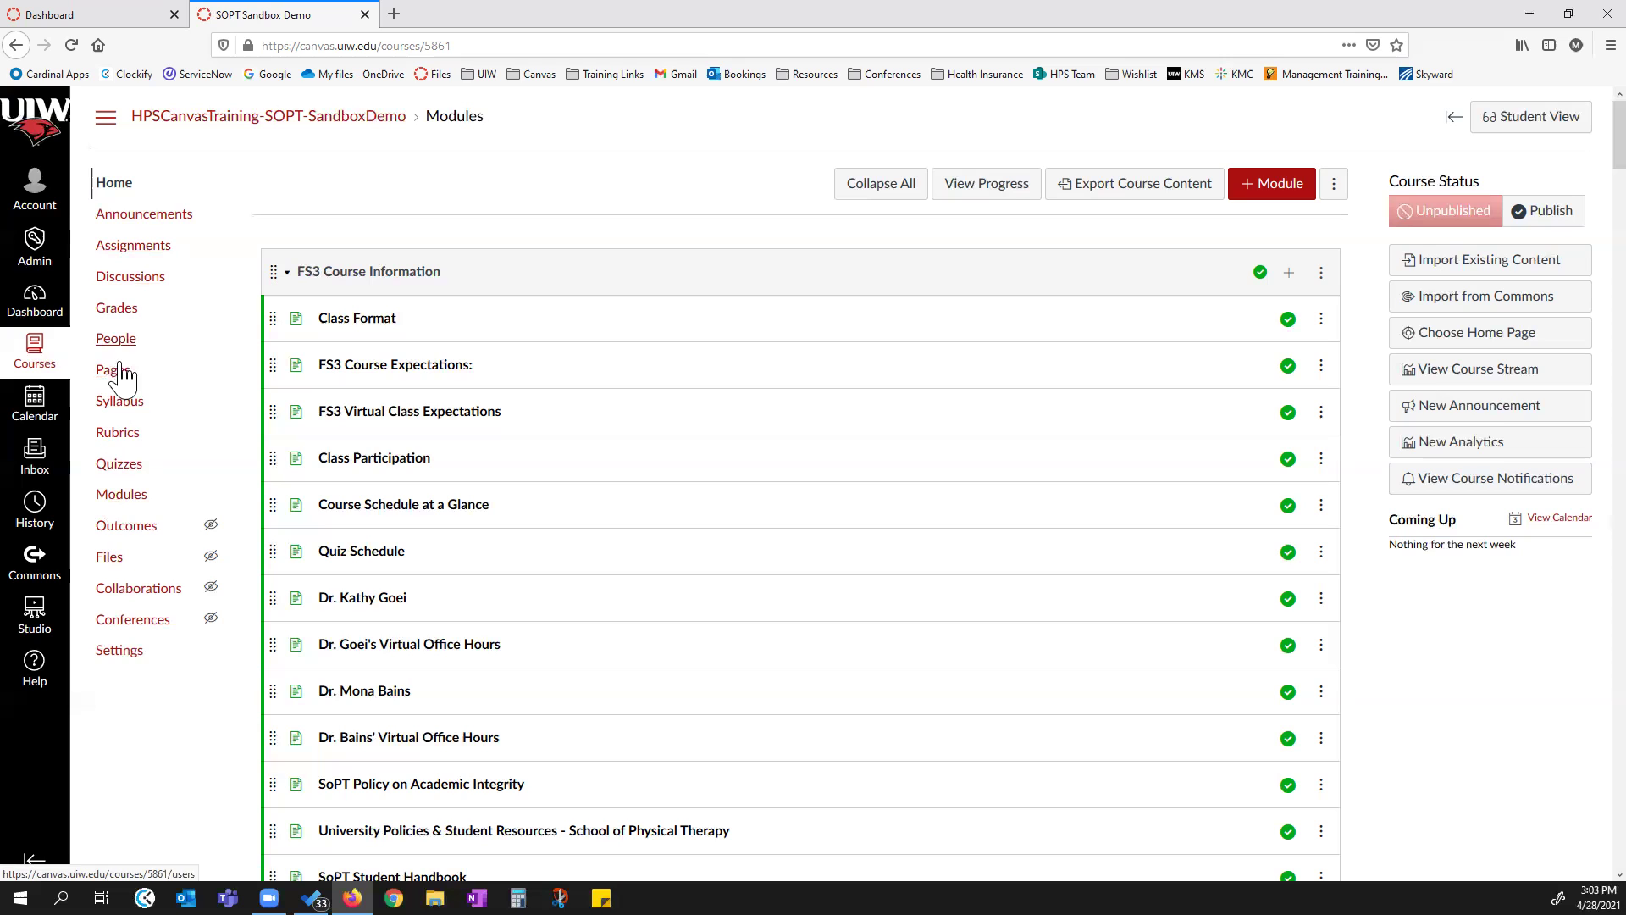
Unpublish the FS3 Course Information module and check the course home page and Assignments in Student View.
{"action": "left_click", "coordinate": [1260, 271]}
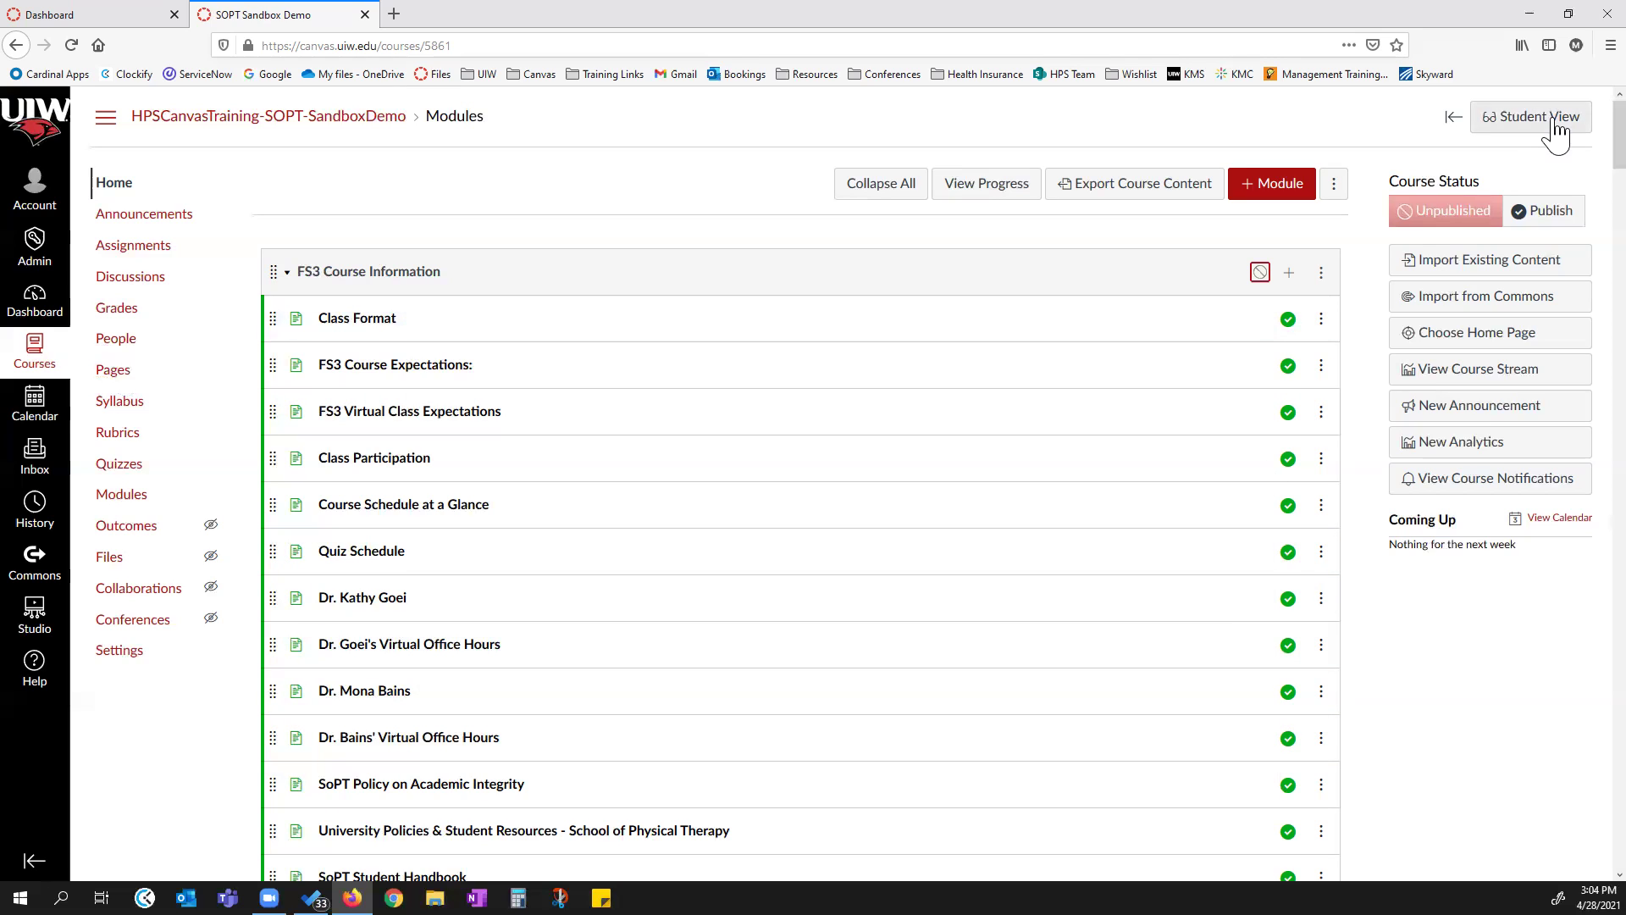
{"action": "left_click", "coordinate": [1497, 123]}
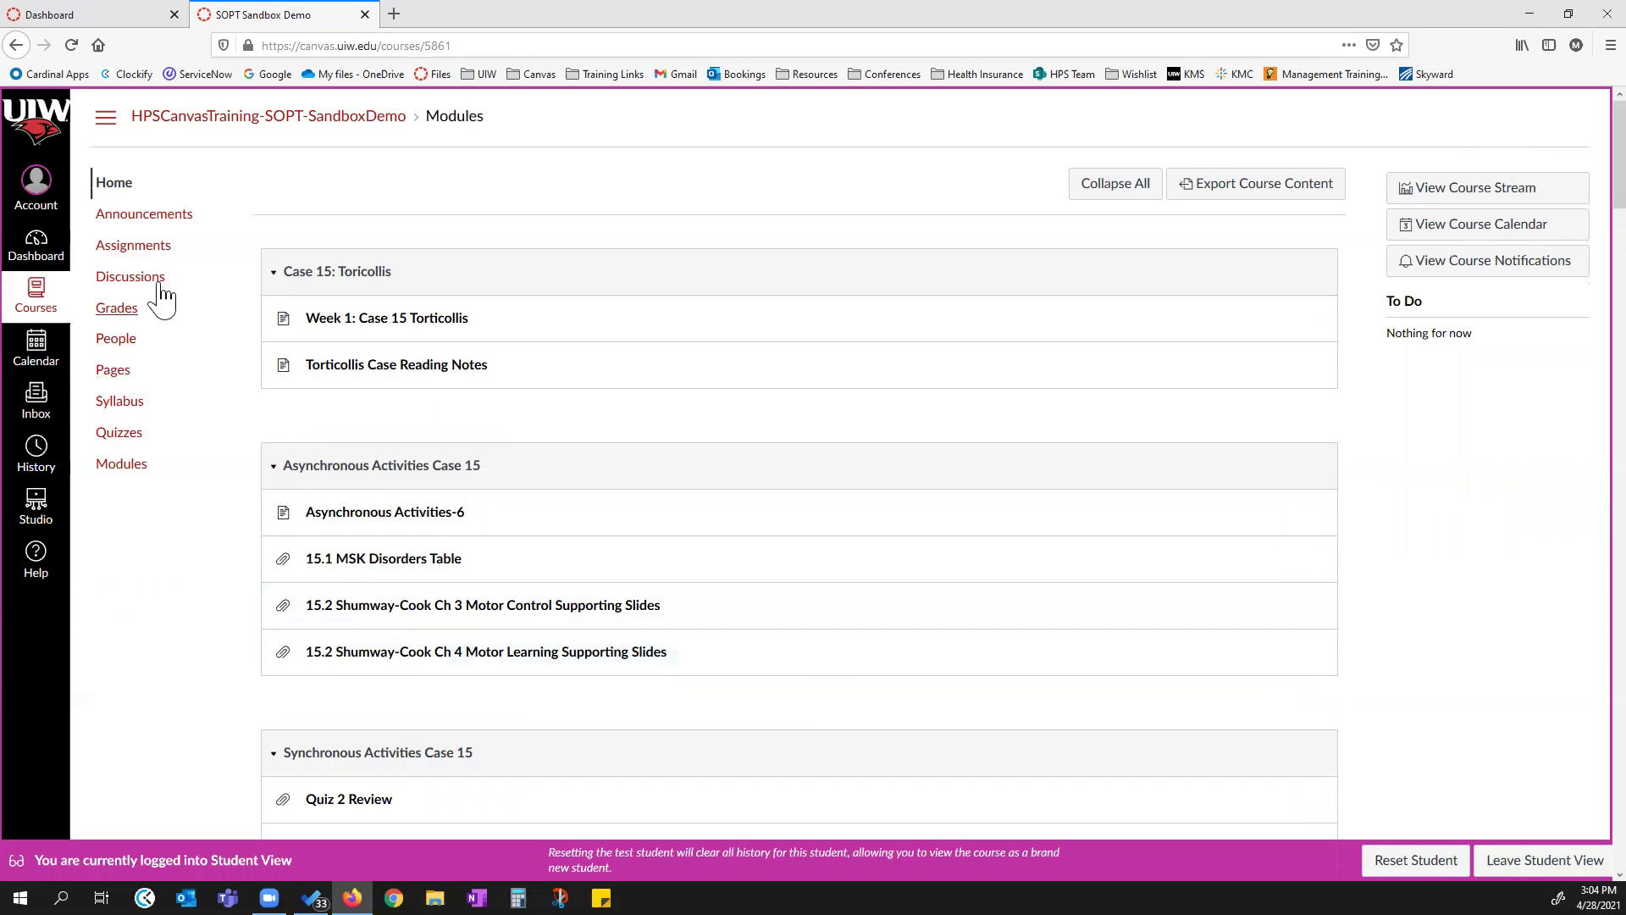
{"action": "left_click", "coordinate": [124, 254]}
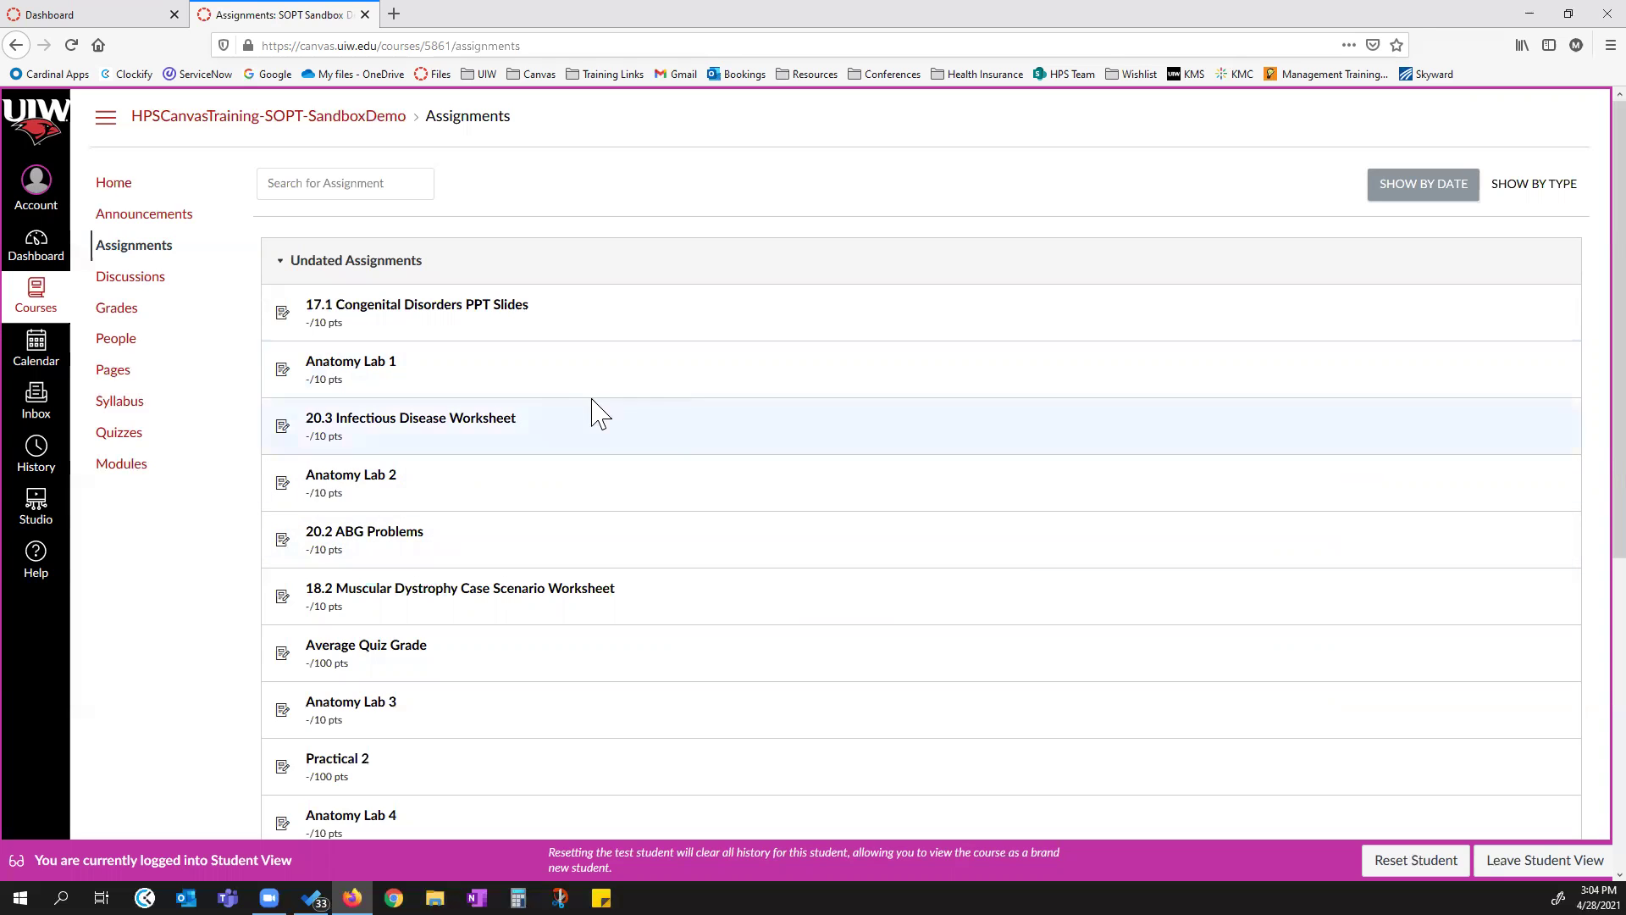
{"action": "left_click", "coordinate": [1545, 860]}
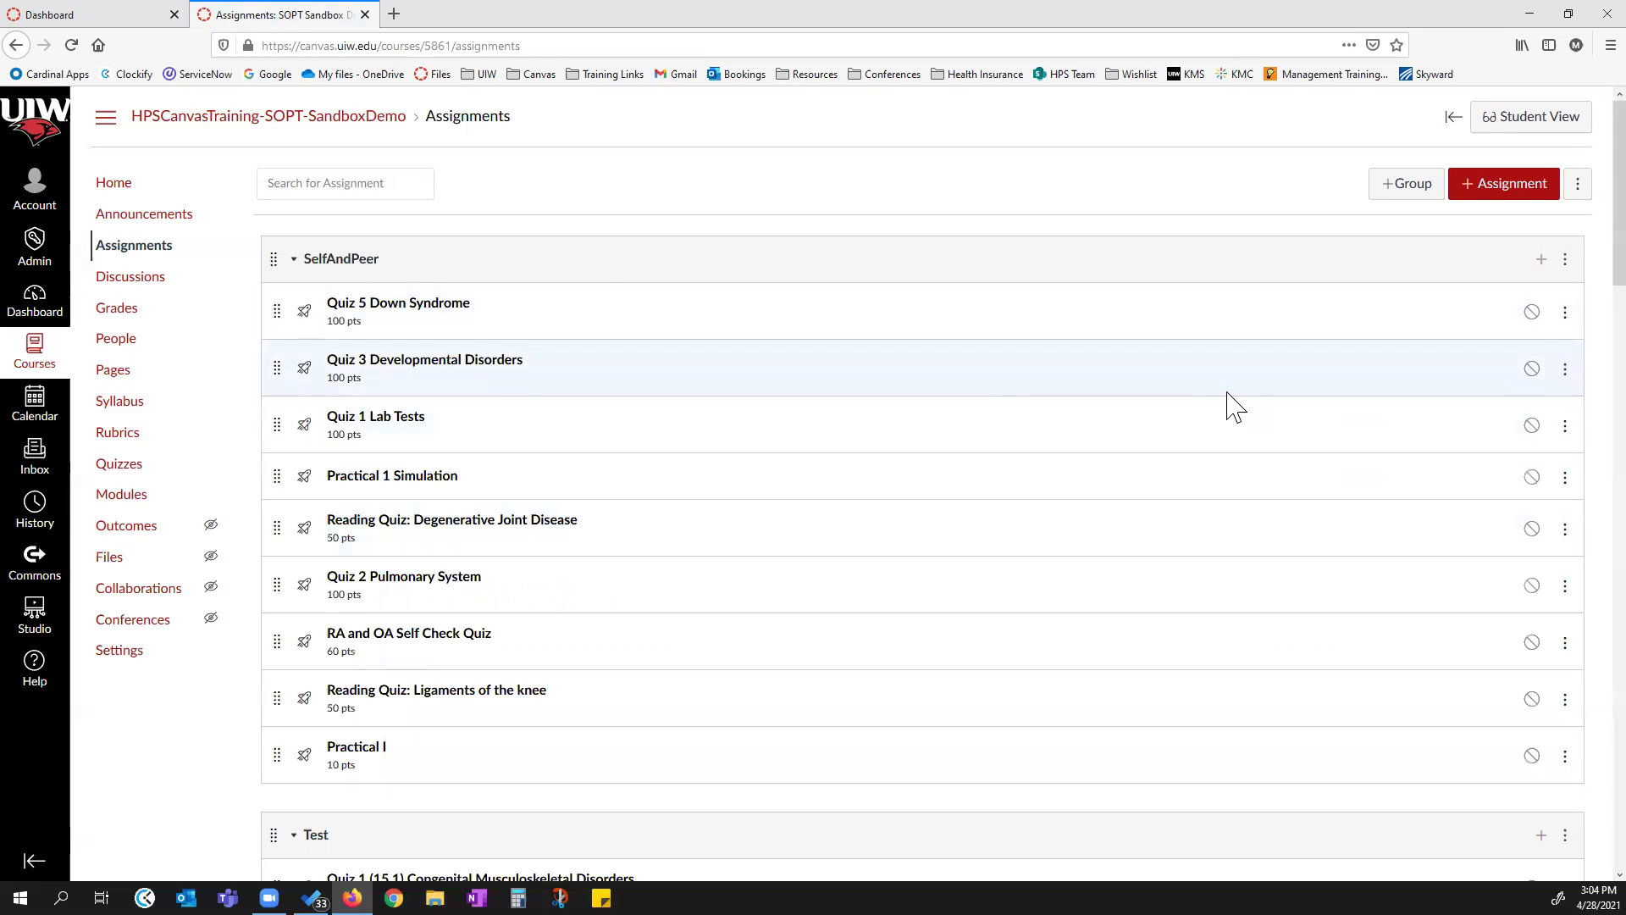
Publish the FS3 Course Information module again from the course home page.
{"action": "left_click", "coordinate": [117, 184]}
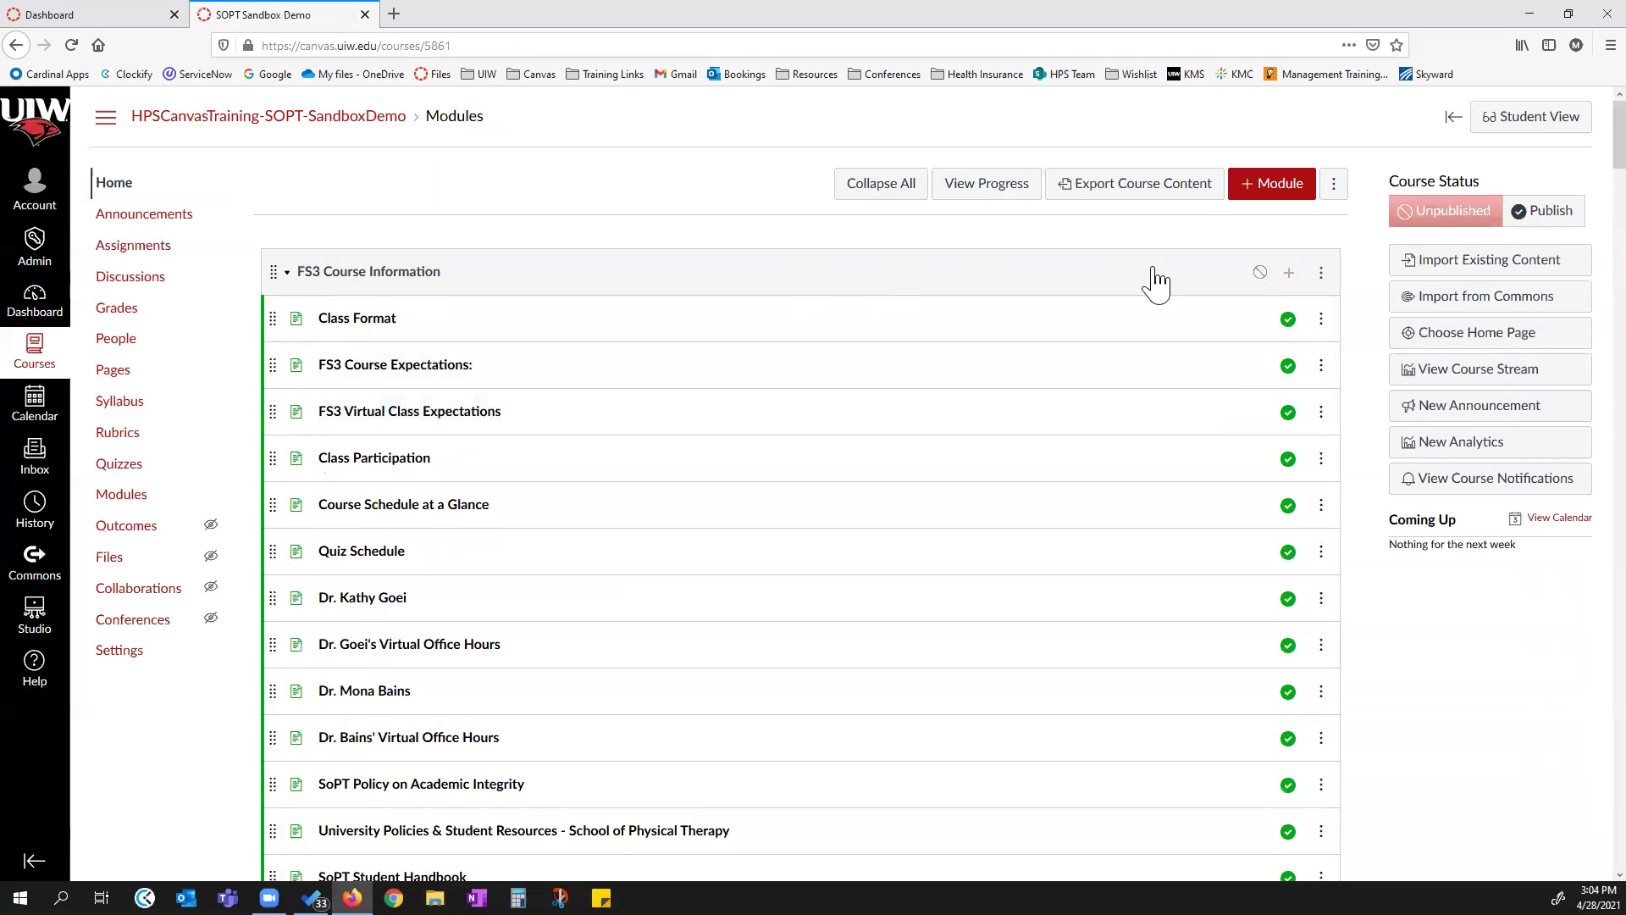
{"action": "left_click", "coordinate": [1259, 272]}
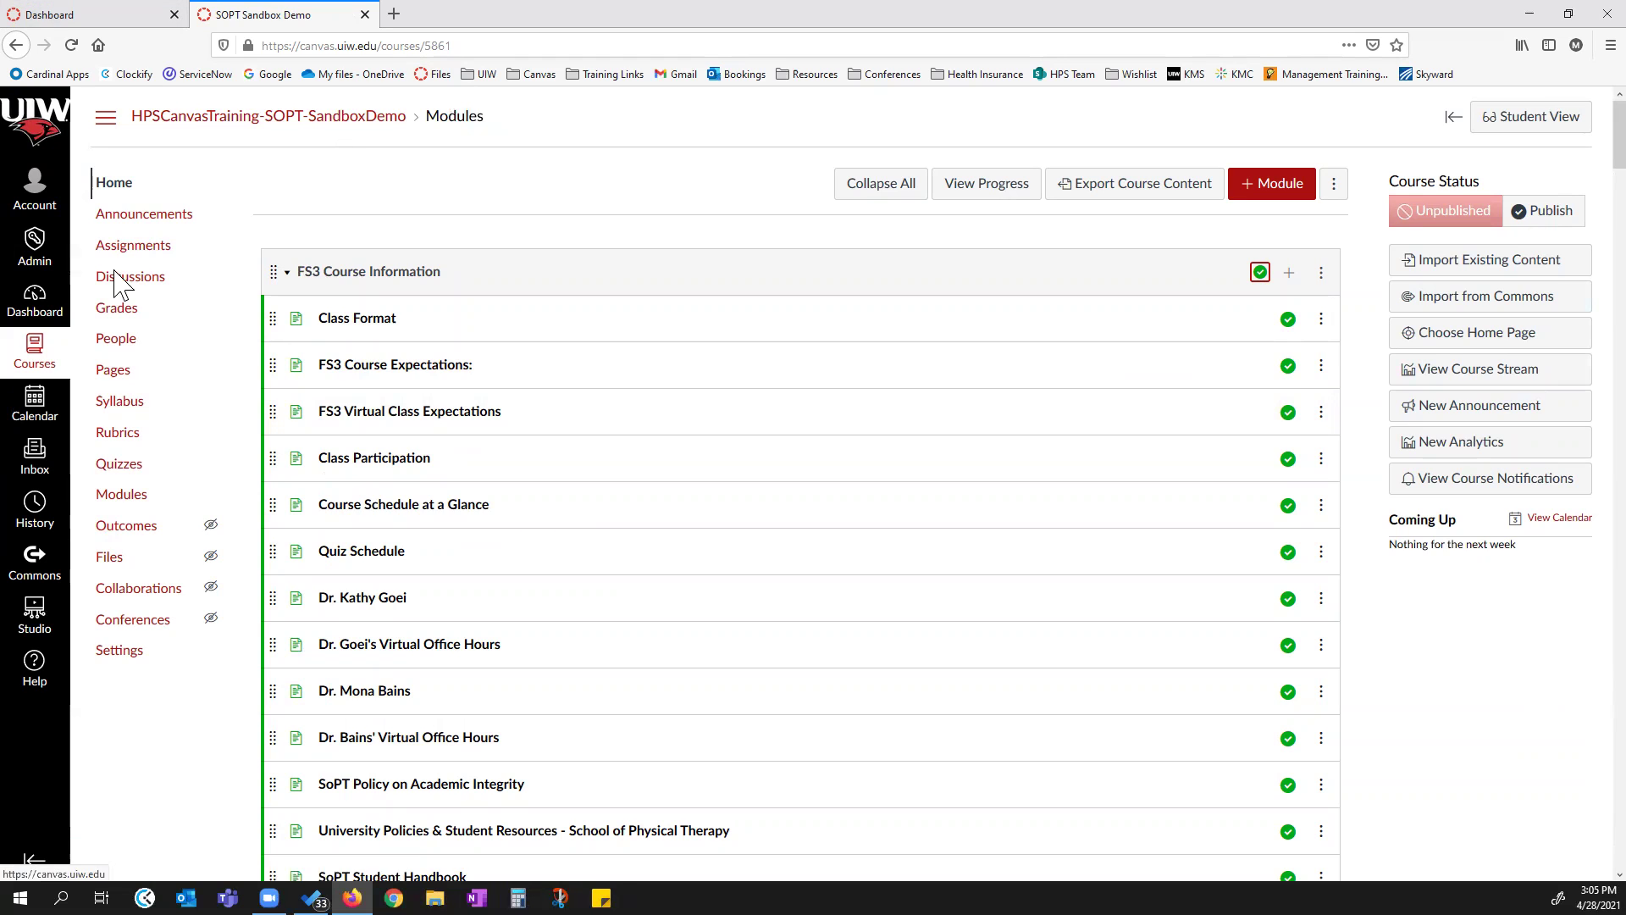
Examine how the modules on the course home page are organized, from FS3 Course Information through the Case 15 activities.
{"action": "scroll", "coordinate": [338, 212], "scroll_direction": "down", "scroll_amount": 2}
{"action": "scroll", "coordinate": [339, 212], "scroll_direction": "down", "scroll_amount": 12}
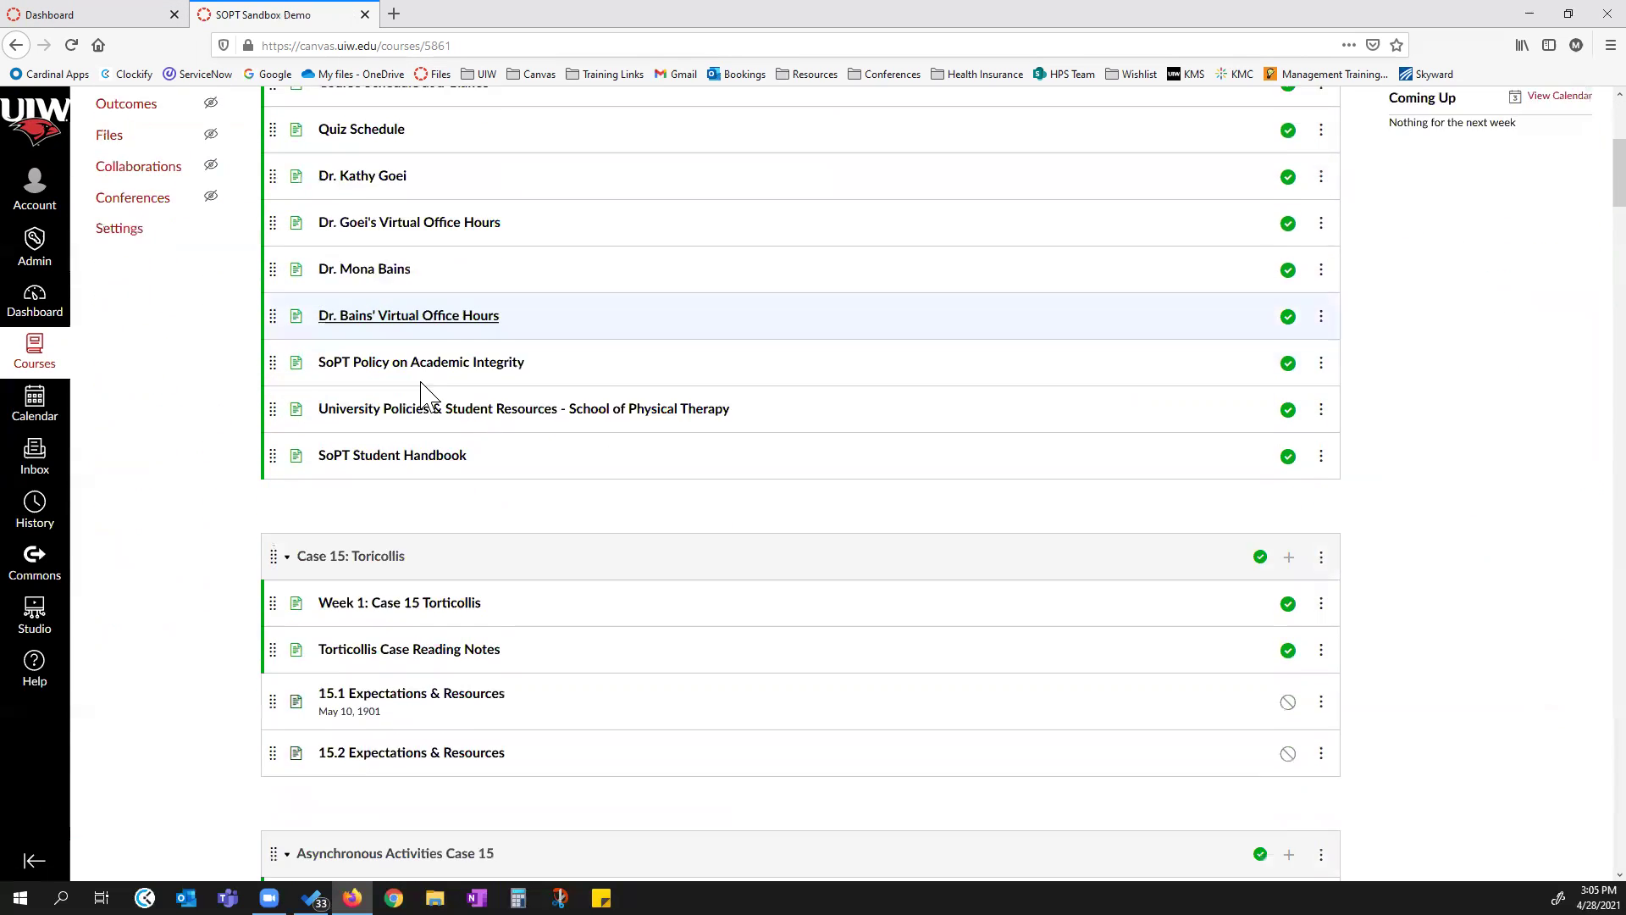
{"action": "scroll", "coordinate": [425, 410], "scroll_direction": "down", "scroll_amount": 4}
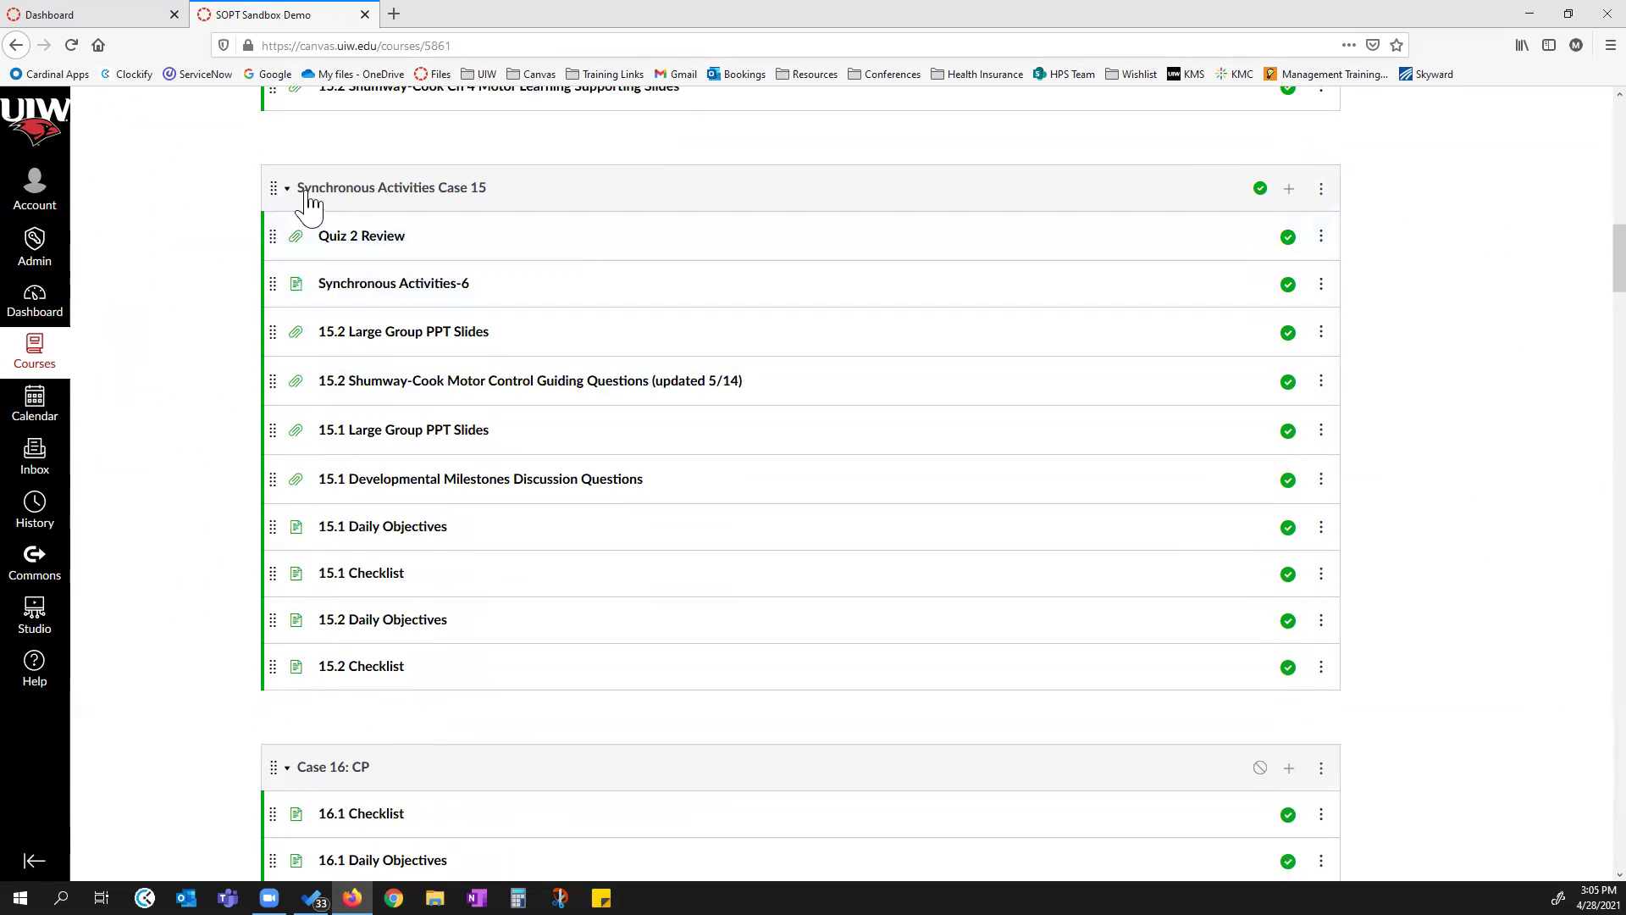
{"action": "scroll", "coordinate": [592, 296], "scroll_direction": "up", "scroll_amount": 4}
{"action": "scroll", "coordinate": [516, 339], "scroll_direction": "up", "scroll_amount": 10}
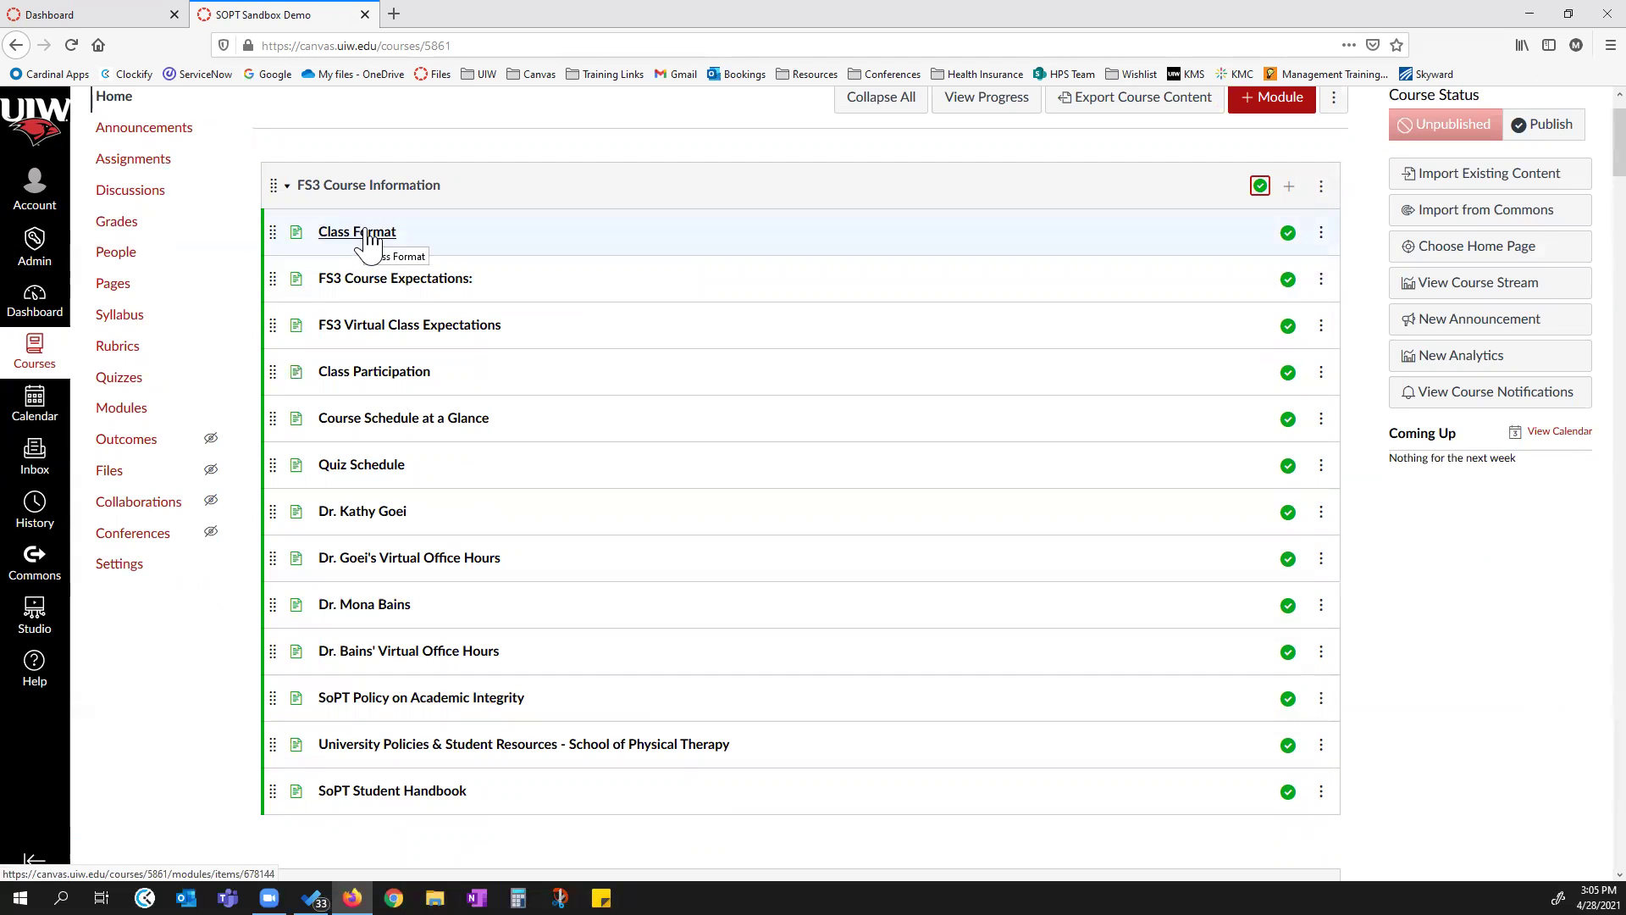
{"action": "scroll", "coordinate": [523, 579], "scroll_direction": "down", "scroll_amount": 4}
{"action": "scroll", "coordinate": [617, 675], "scroll_direction": "down", "scroll_amount": 4}
{"action": "scroll", "coordinate": [664, 660], "scroll_direction": "up", "scroll_amount": 10}
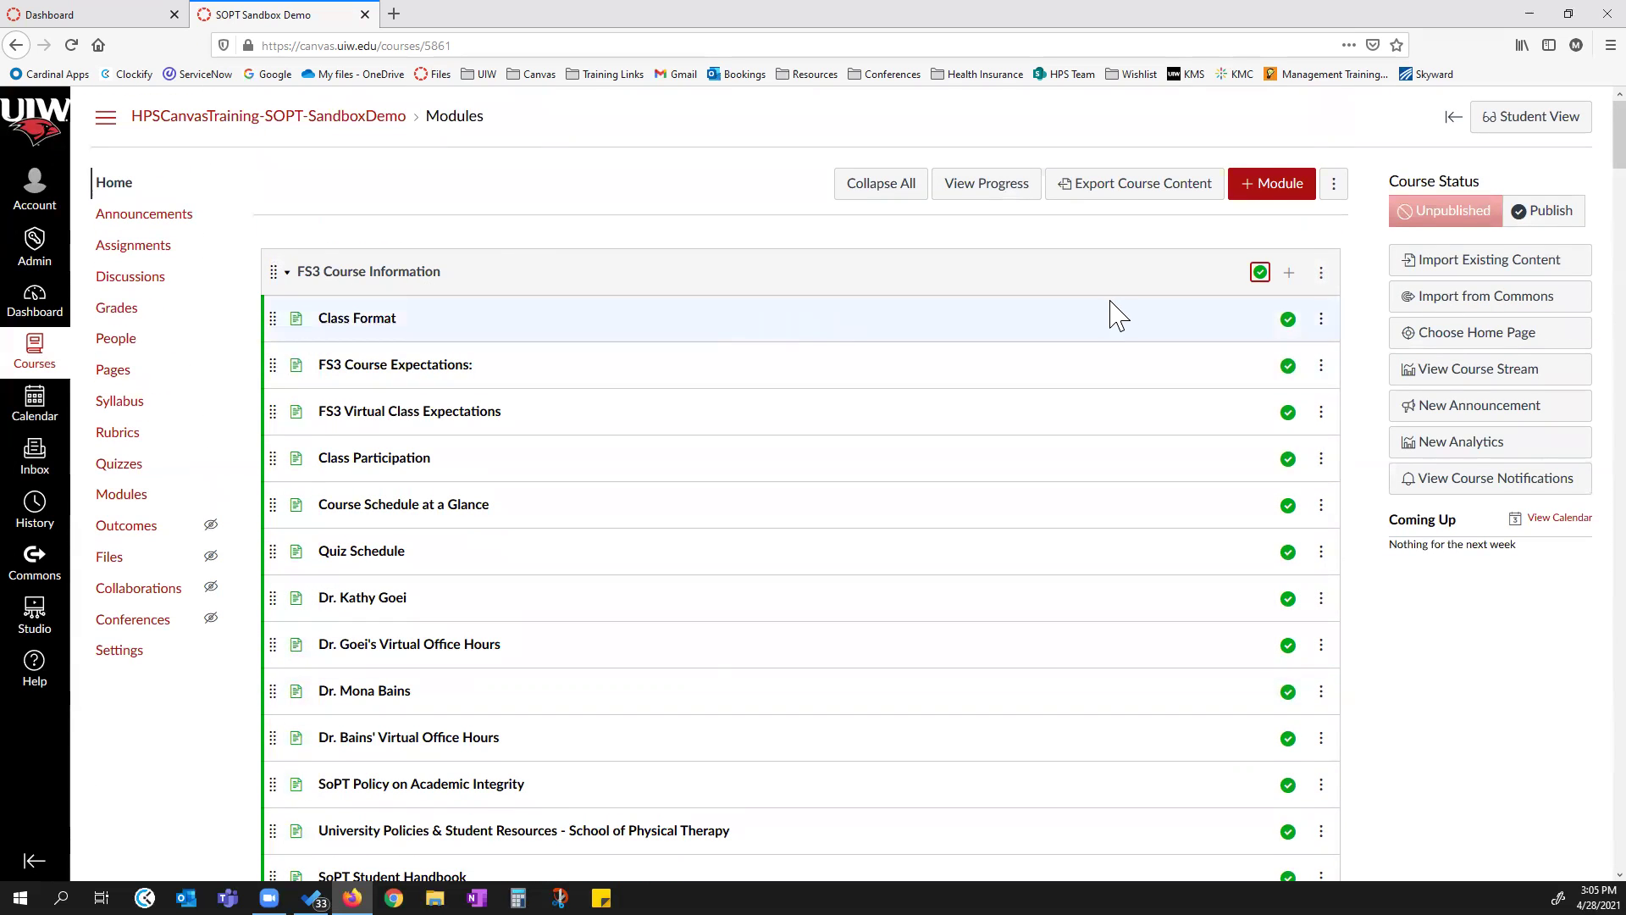
Check the options for adding a module, and examine the contents of Case 15: Toricollis and its activity modules.
{"action": "left_click", "coordinate": [1279, 189]}
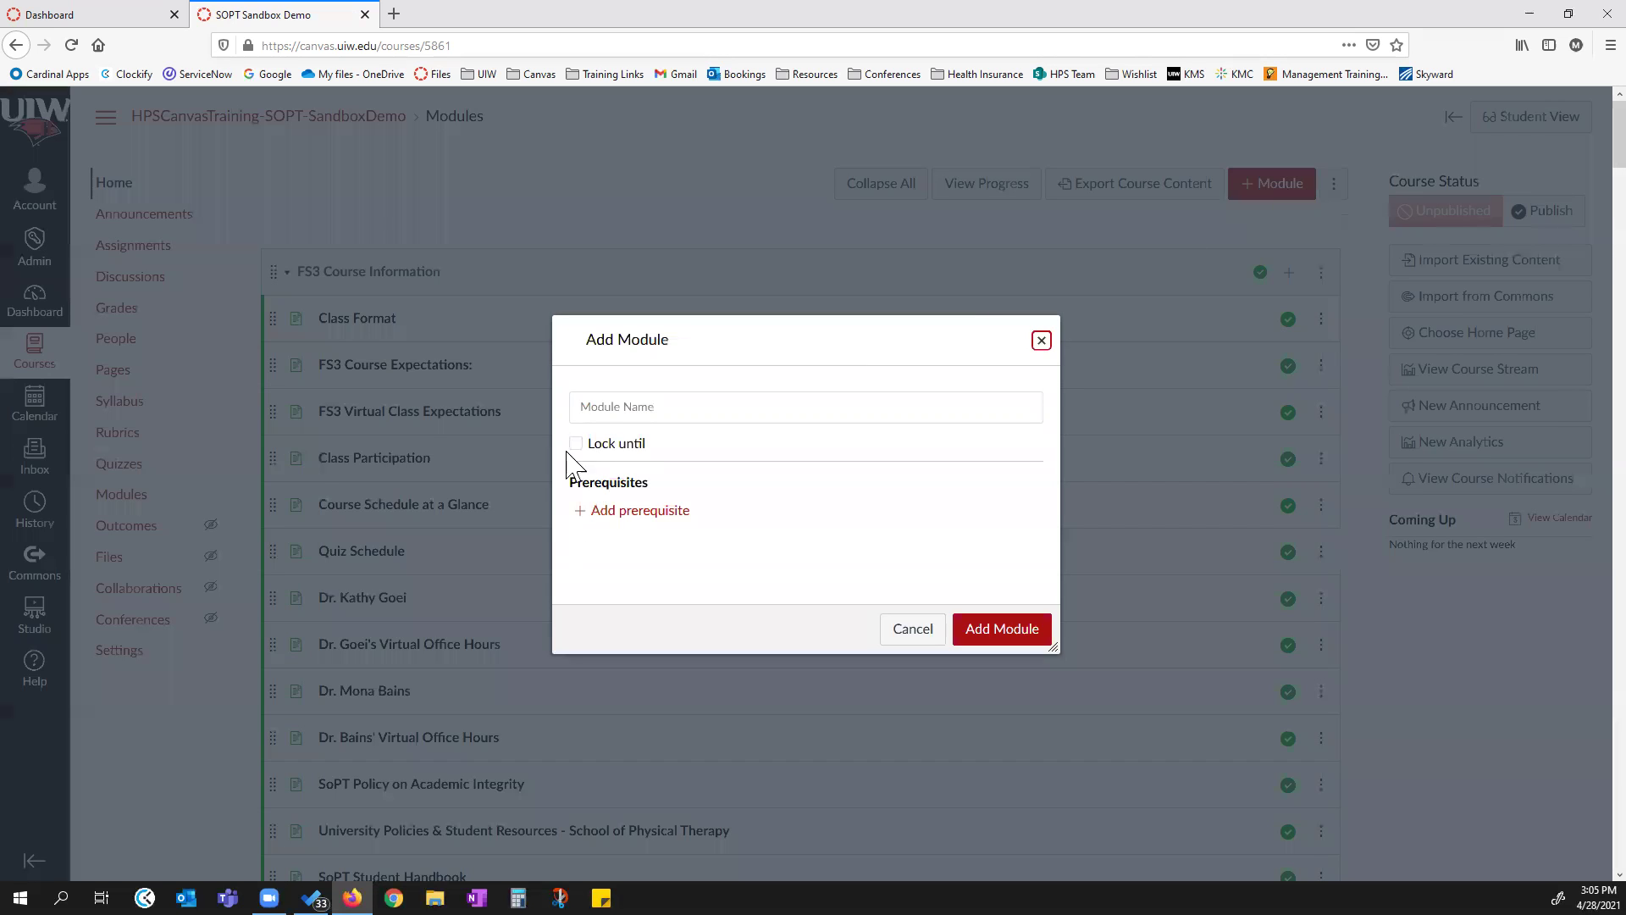
{"action": "left_click", "coordinate": [1042, 340]}
{"action": "scroll", "coordinate": [593, 343], "scroll_direction": "down", "scroll_amount": 2}
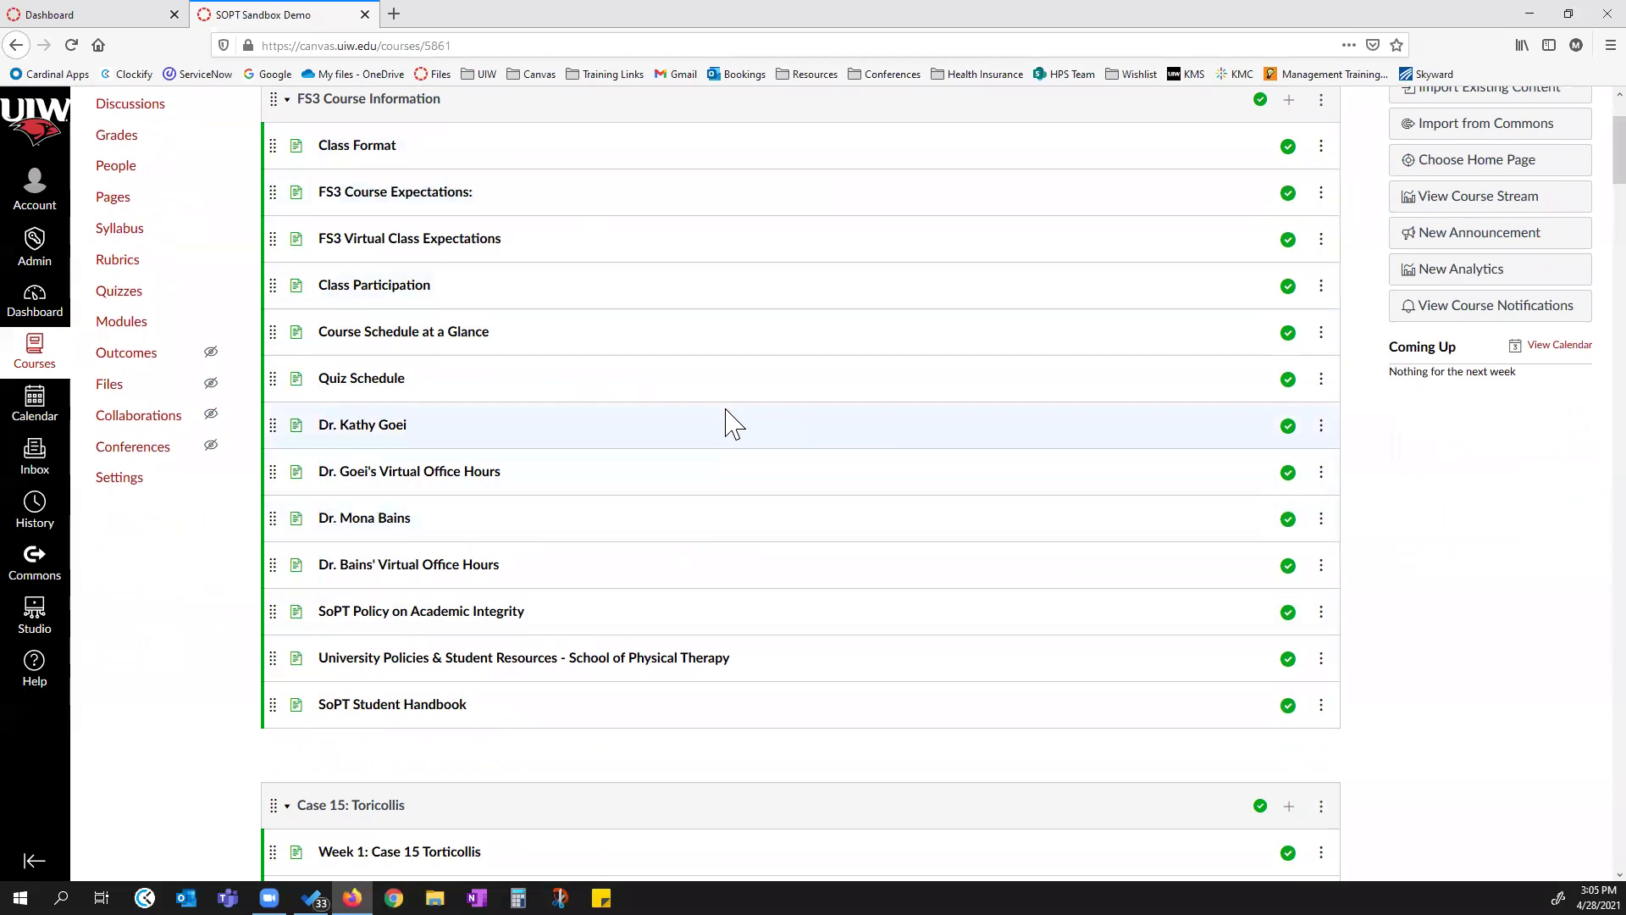
{"action": "scroll", "coordinate": [720, 459], "scroll_direction": "down", "scroll_amount": 3}
{"action": "scroll", "coordinate": [718, 462], "scroll_direction": "down", "scroll_amount": 3}
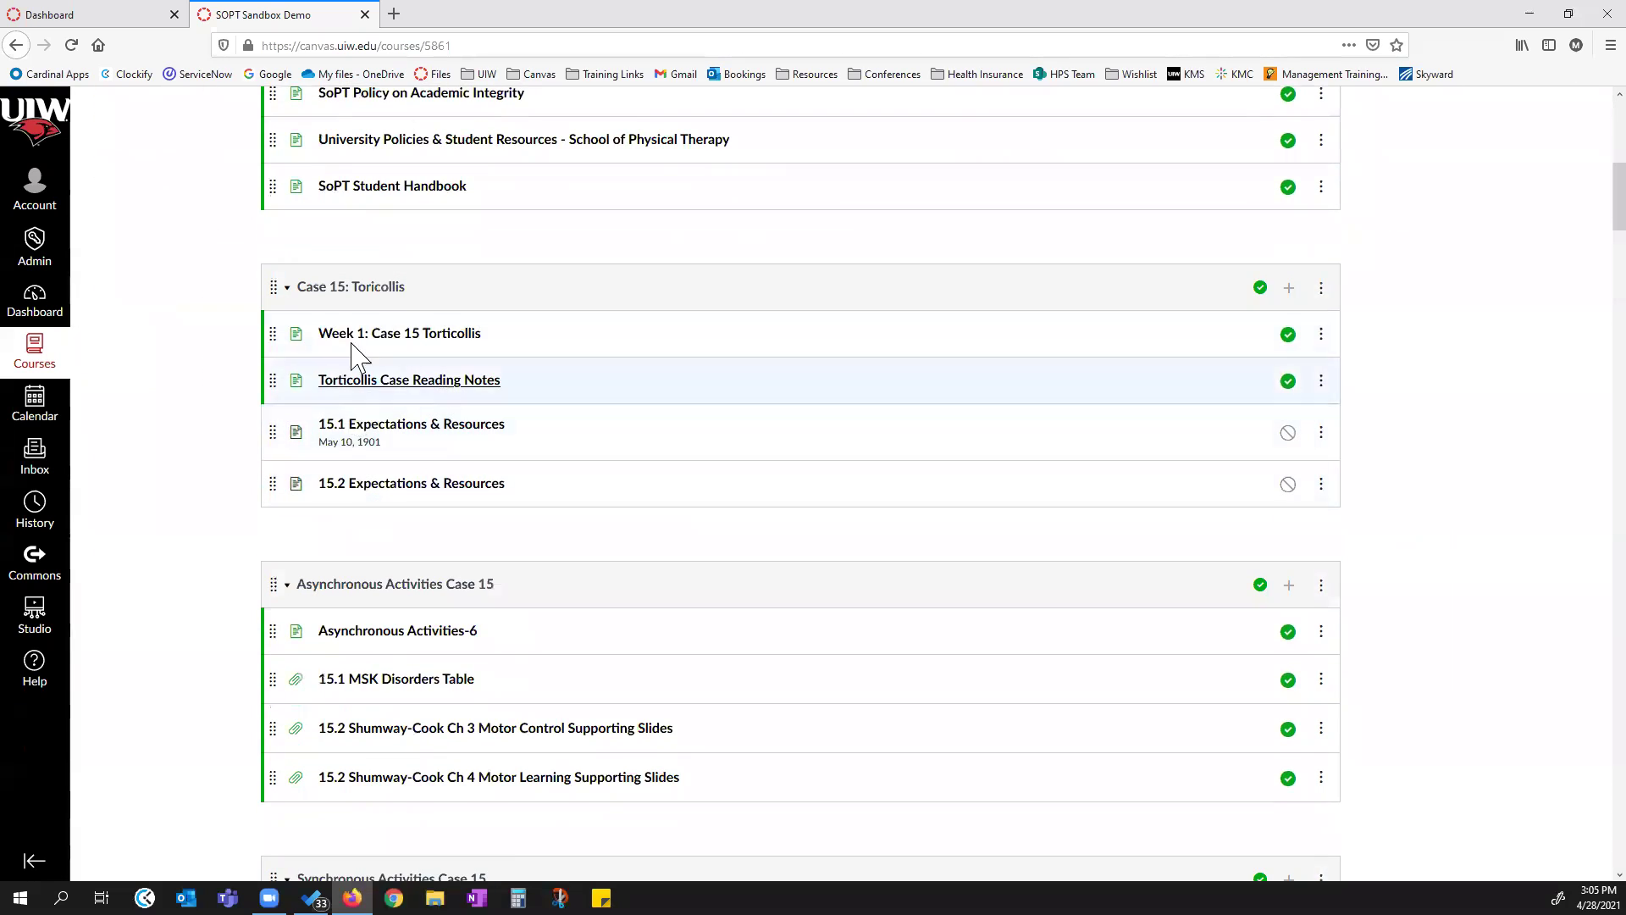
{"action": "scroll", "coordinate": [423, 406], "scroll_direction": "down", "scroll_amount": 2}
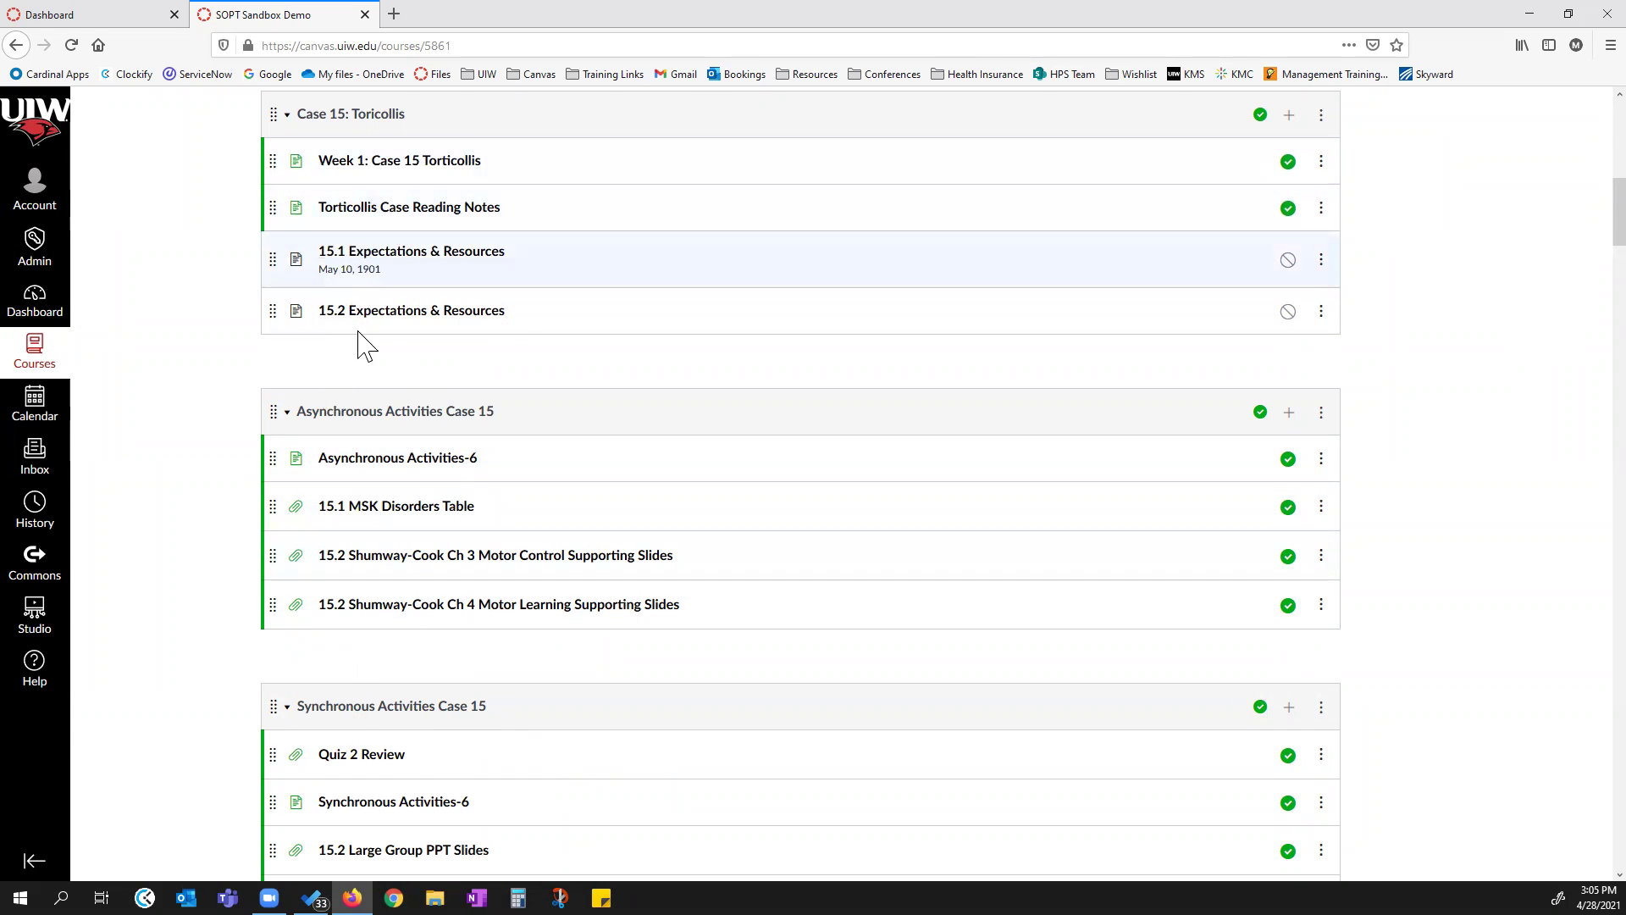
{"action": "scroll", "coordinate": [516, 269], "scroll_direction": "up", "scroll_amount": 1}
{"action": "scroll", "coordinate": [516, 269], "scroll_direction": "up", "scroll_amount": 2}
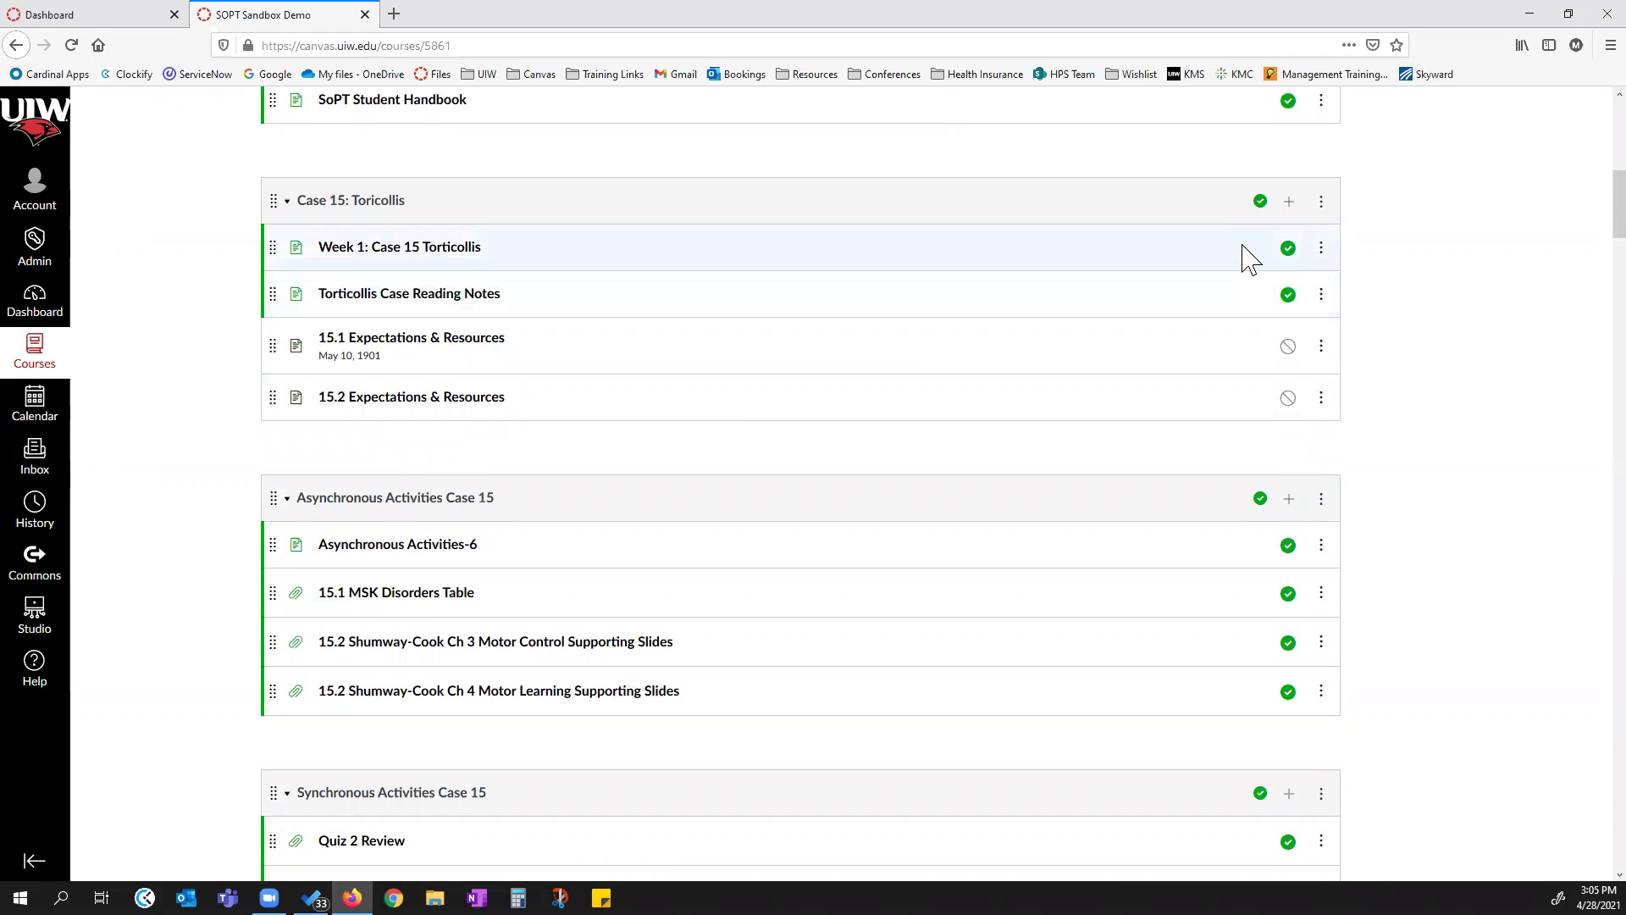
Add a text header named "Asynchronous" without indentation to the Case 15: Toricollis module.
{"action": "left_click", "coordinate": [1289, 203]}
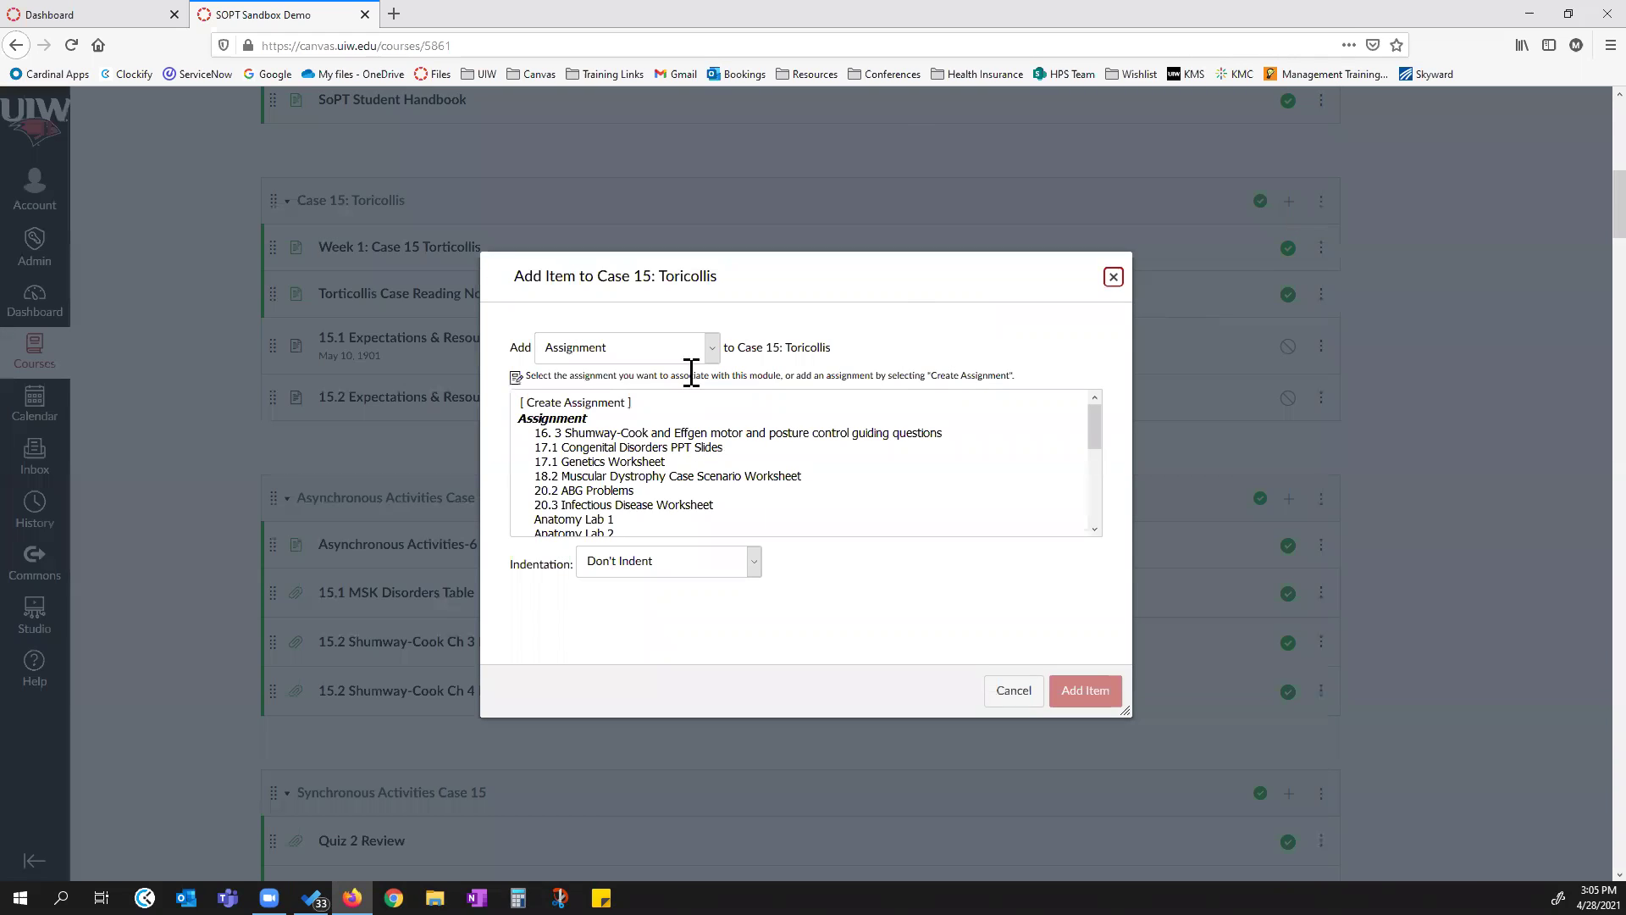
{"action": "left_click", "coordinate": [712, 348]}
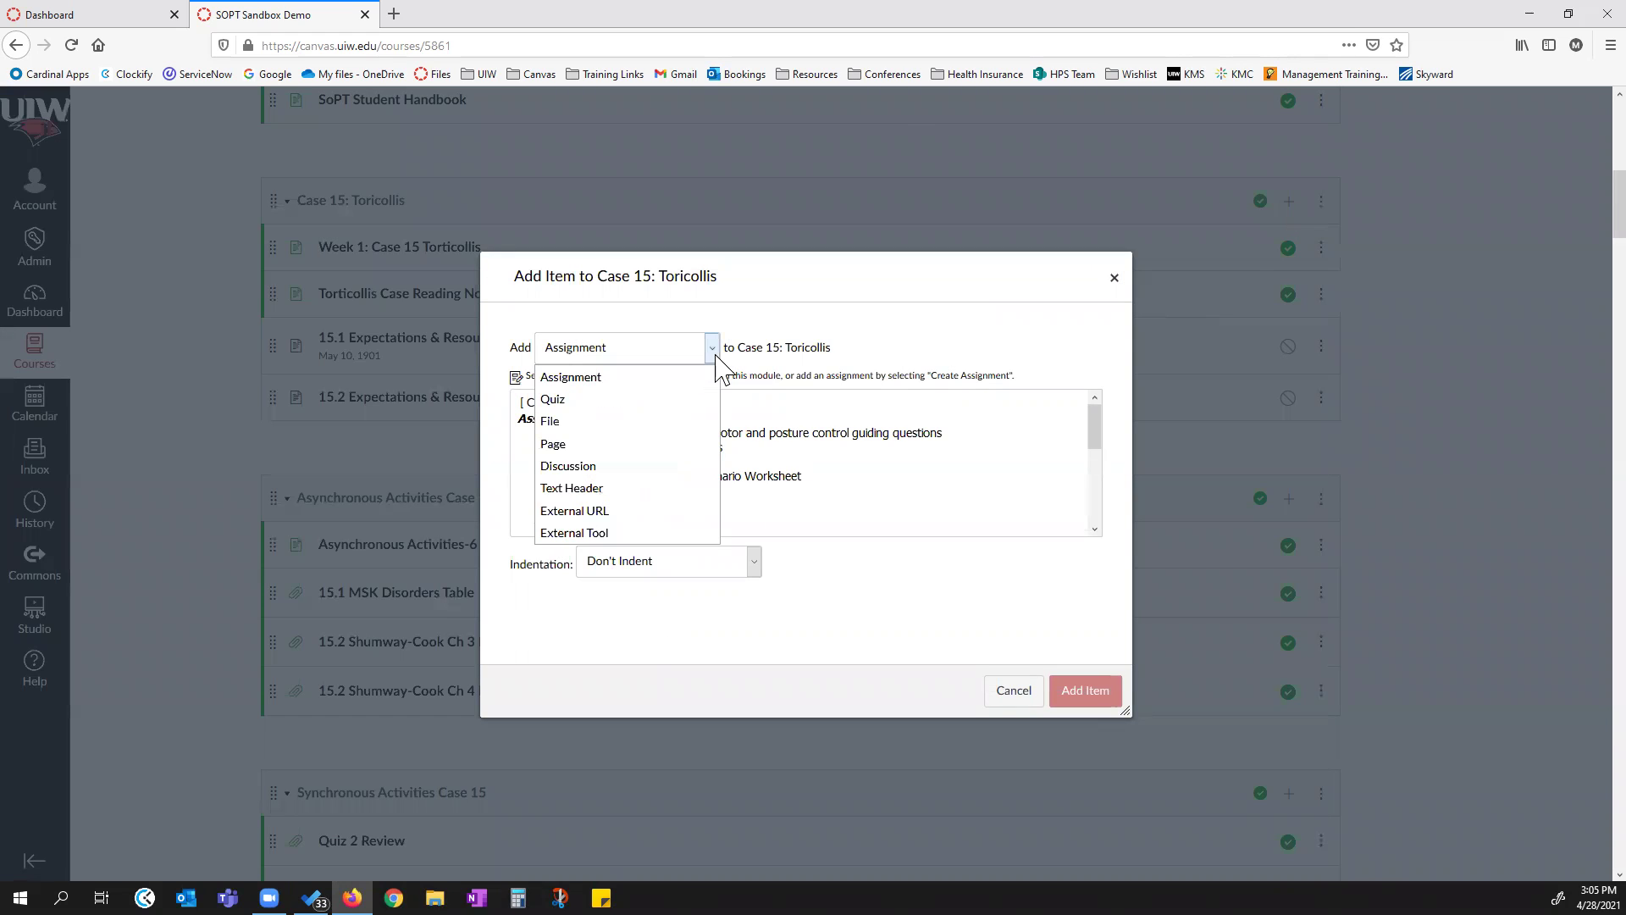
{"action": "left_click", "coordinate": [611, 489]}
{"action": "left_click", "coordinate": [627, 400]}
{"action": "type", "text": "Asynh"}
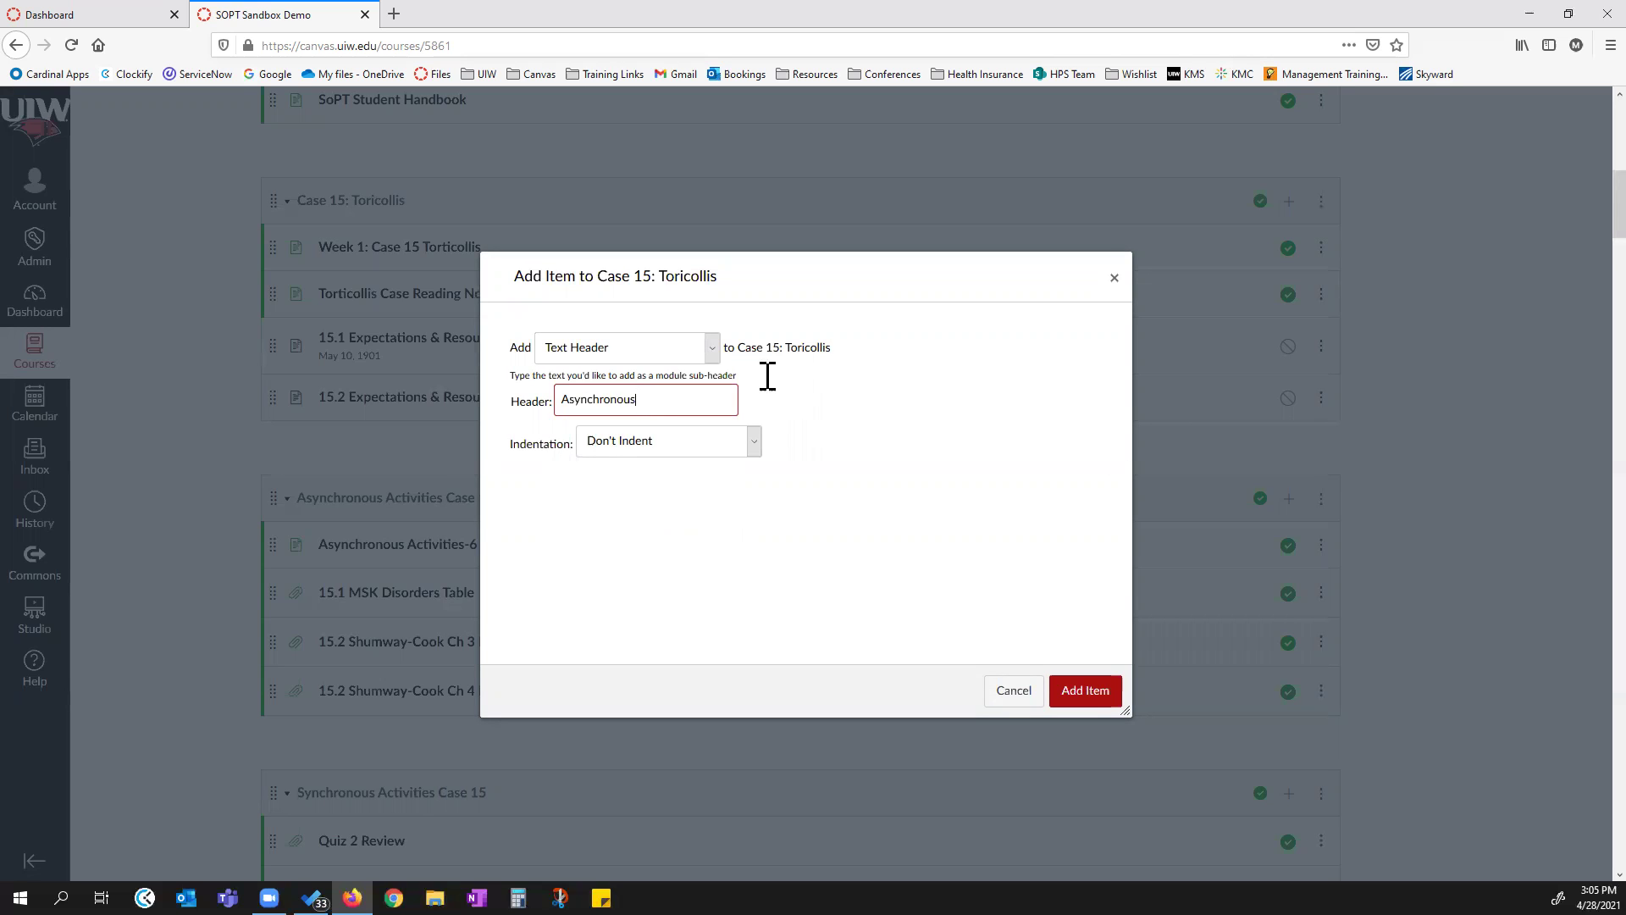
{"action": "left_click", "coordinate": [1084, 689]}
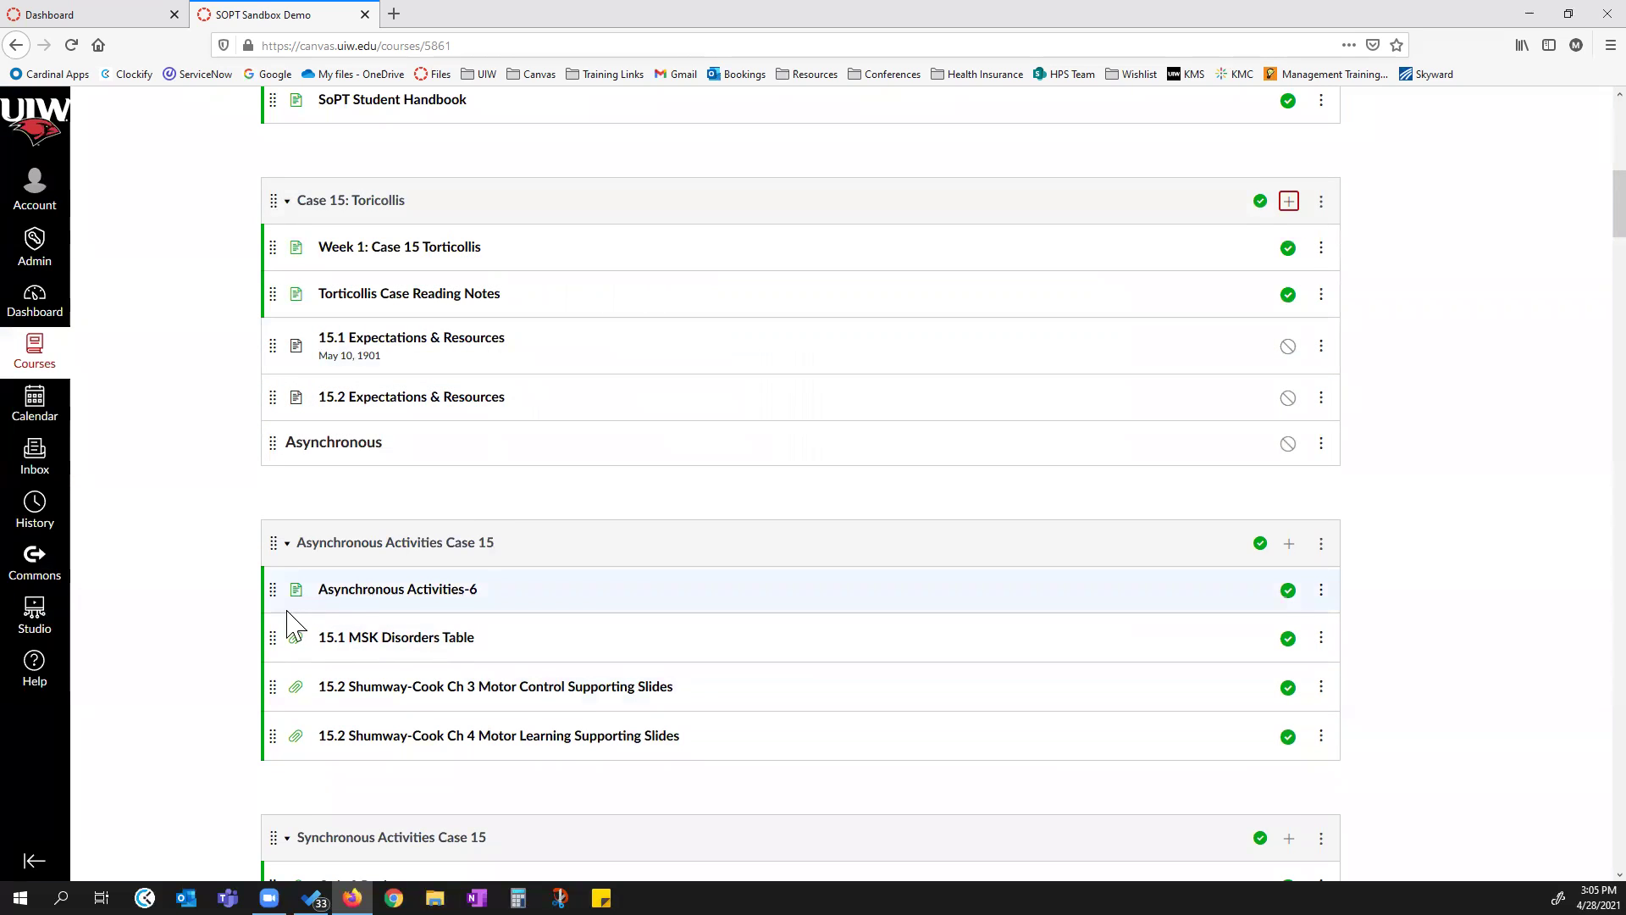
Move all four items of Asynchronous Activities Case 15 under the Asynchronous header in Case 15: Toricollis, keeping their order.
{"action": "left_click_drag", "start_coordinate": [271, 593], "coordinate": [274, 479]}
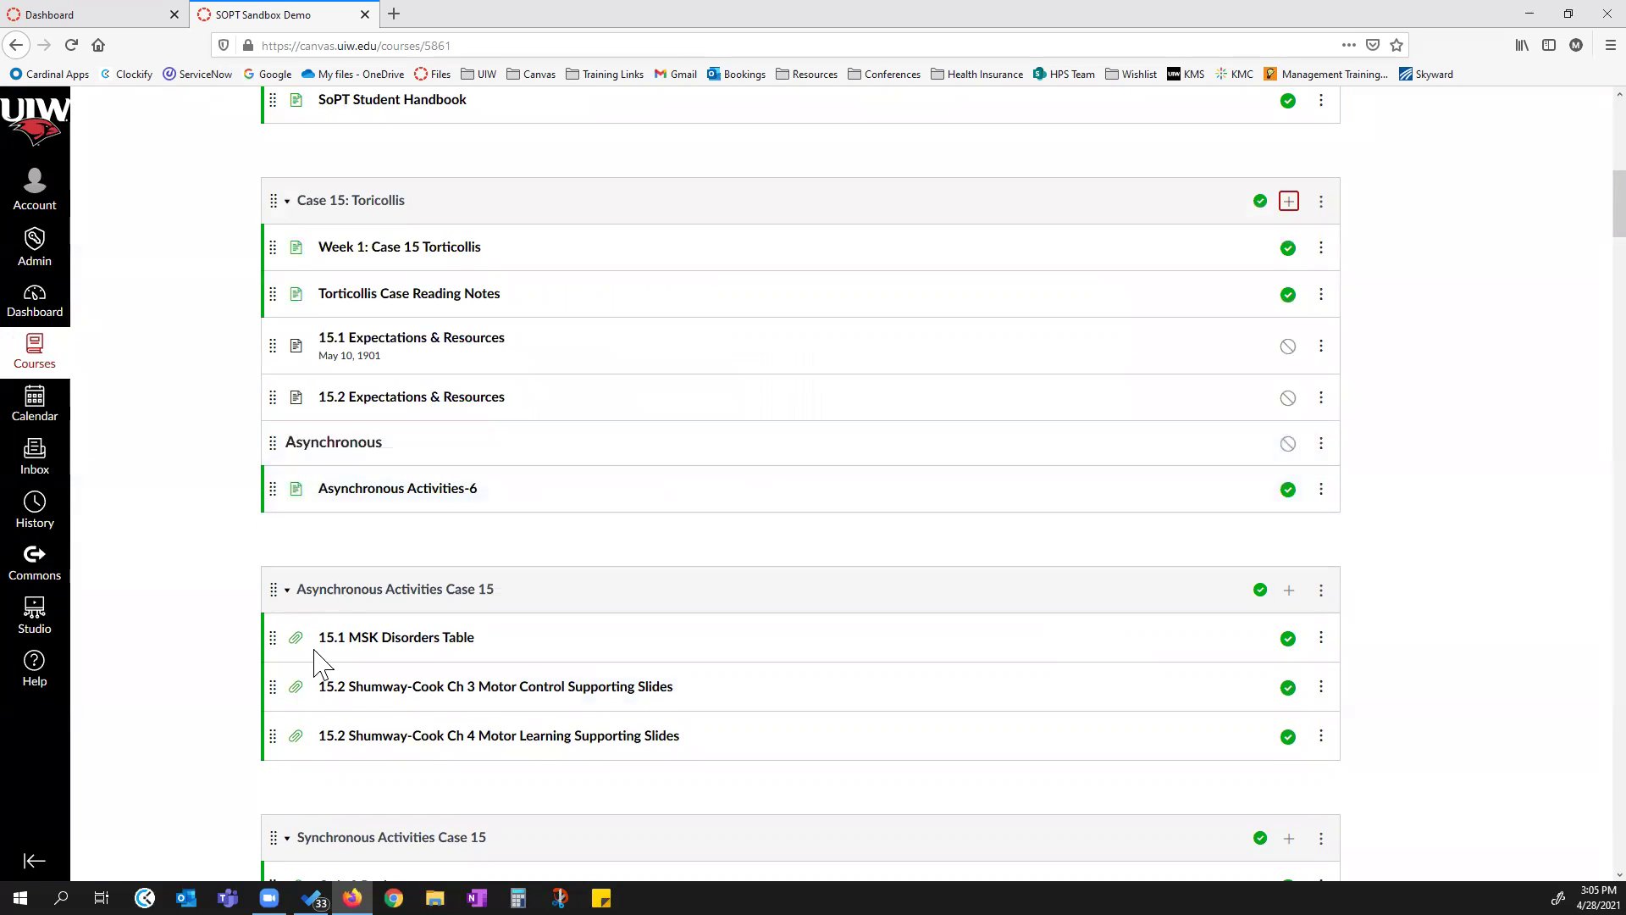
{"action": "left_click_drag", "start_coordinate": [280, 642], "coordinate": [273, 542]}
{"action": "left_click_drag", "start_coordinate": [269, 684], "coordinate": [272, 585]}
{"action": "left_click_drag", "start_coordinate": [272, 754], "coordinate": [273, 632]}
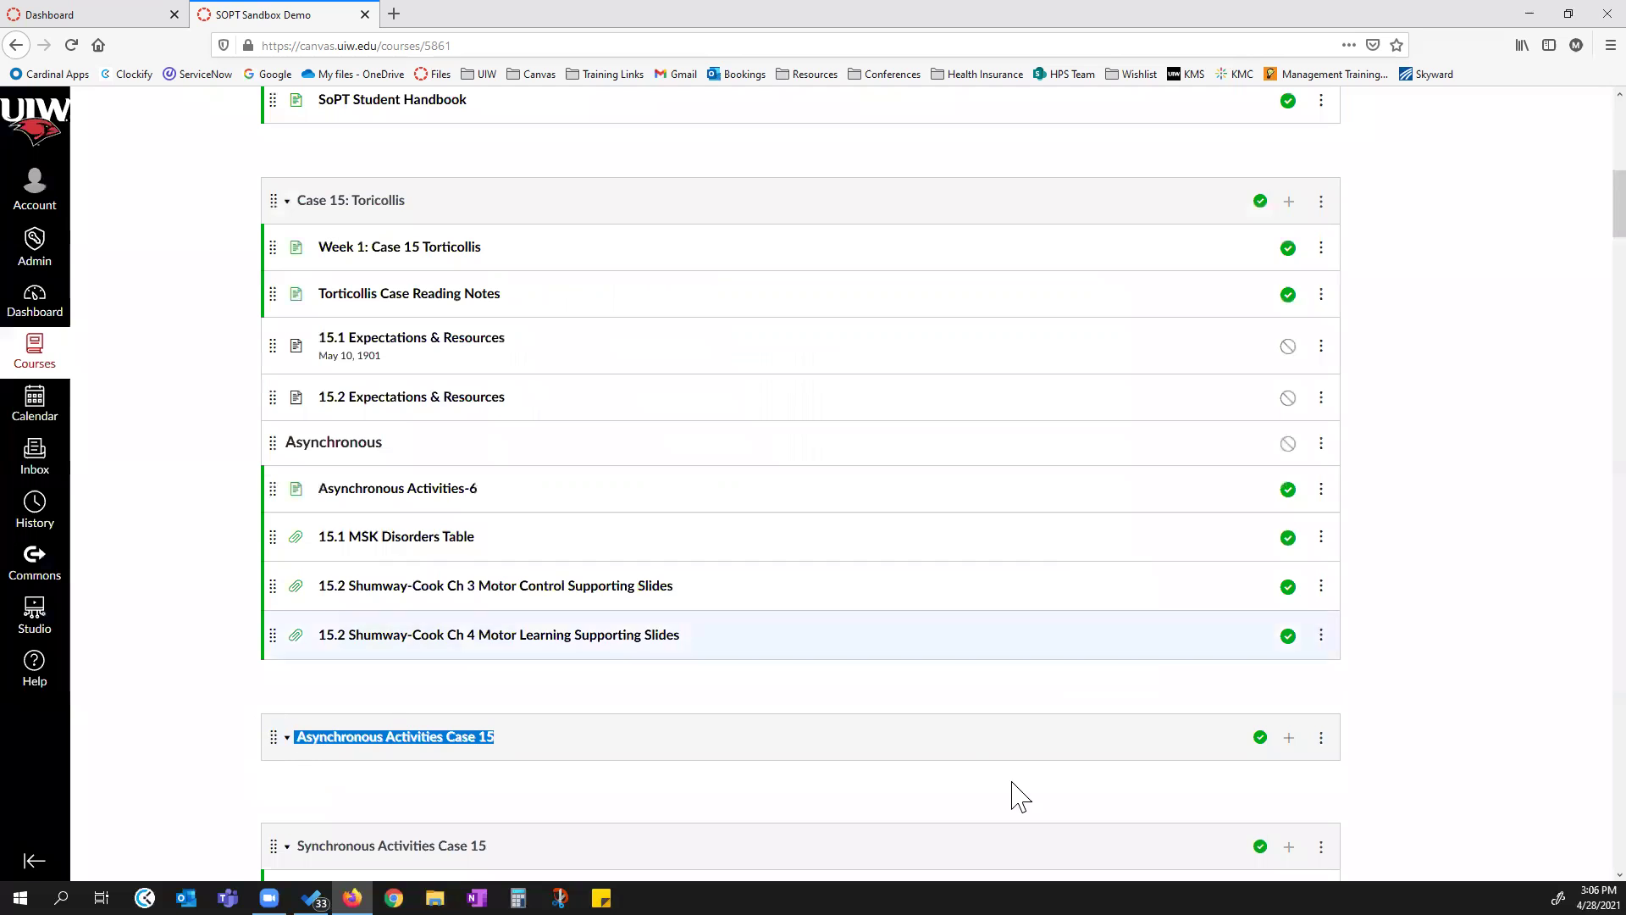
Delete the emptied Asynchronous Activities Case 15 module.
{"action": "scroll", "coordinate": [1155, 727], "scroll_direction": "down", "scroll_amount": 2}
{"action": "left_click", "coordinate": [1321, 563]}
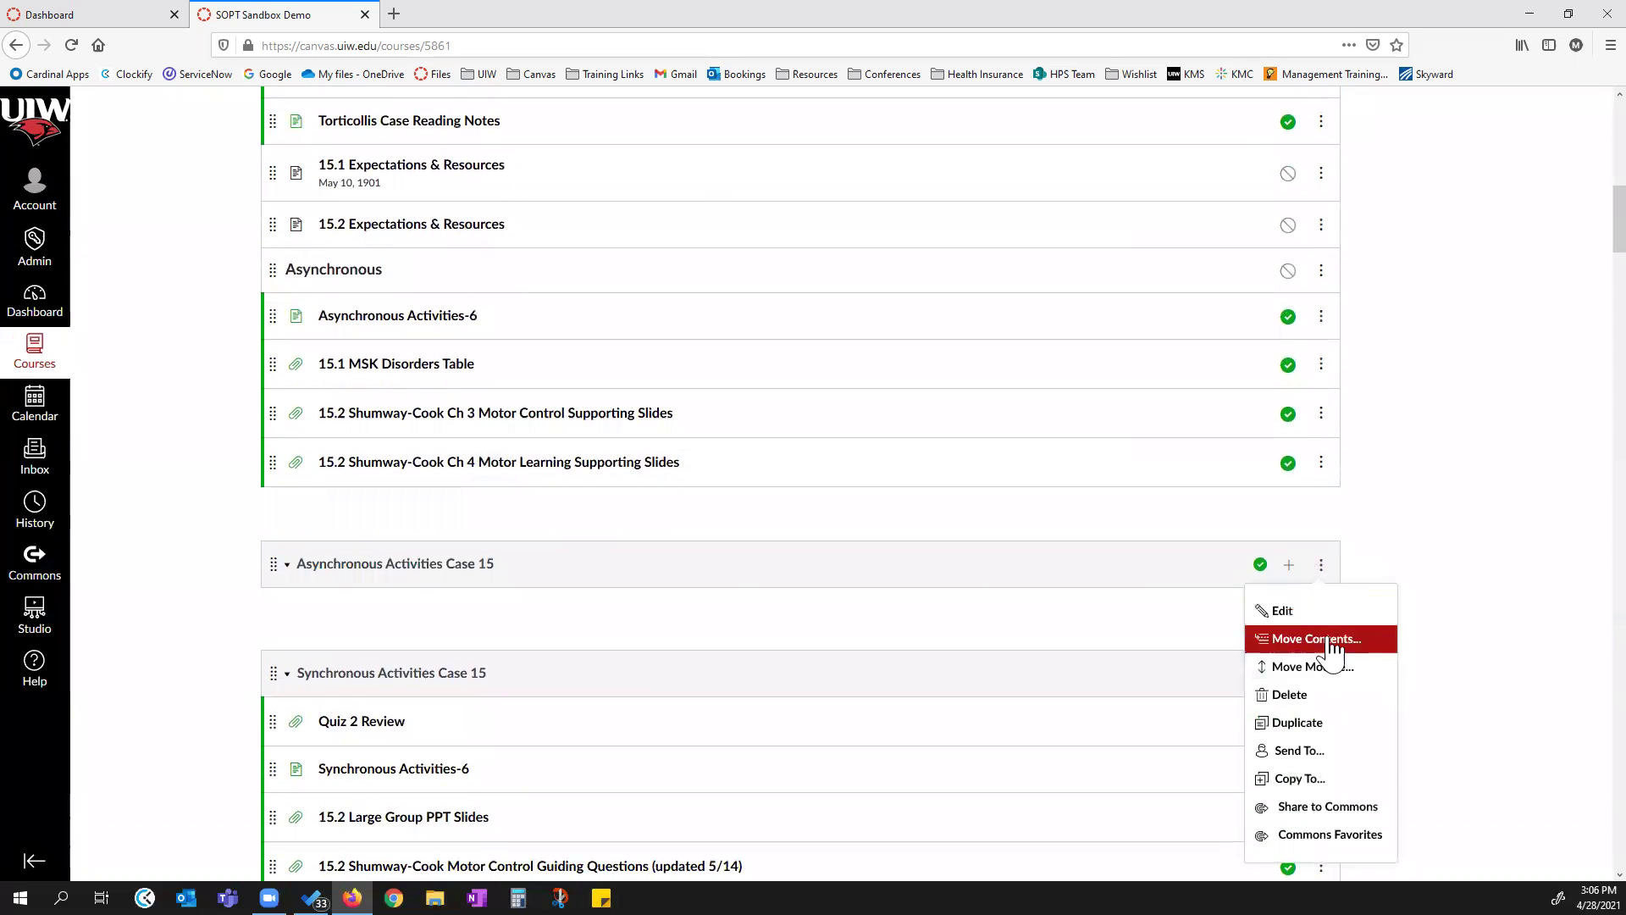
{"action": "left_click", "coordinate": [1296, 697]}
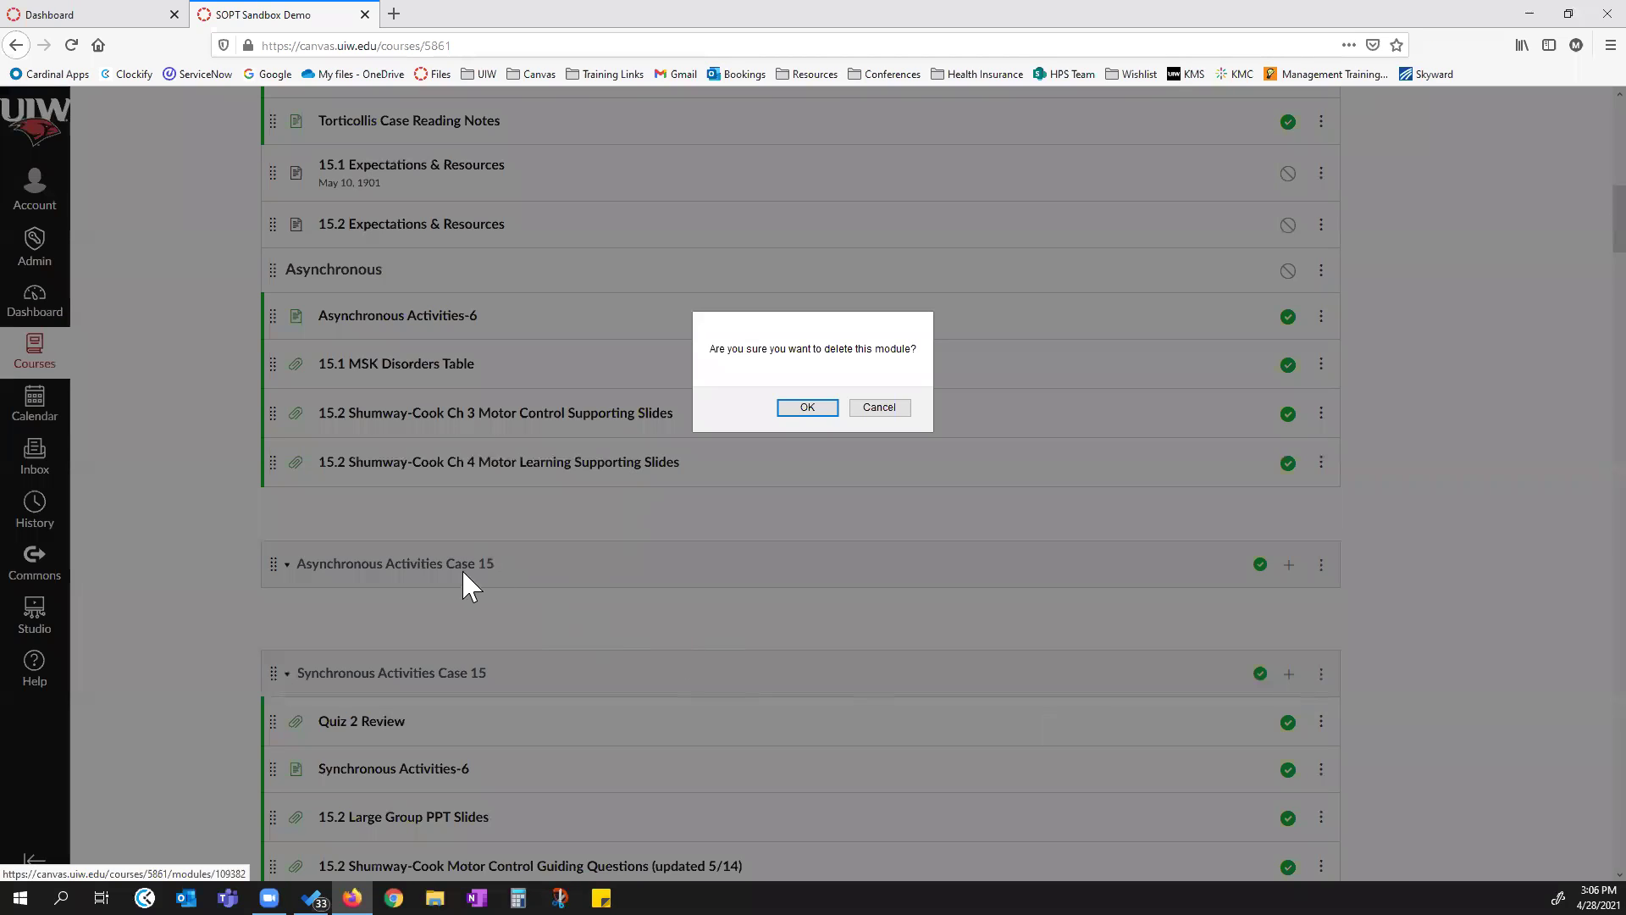
{"action": "left_click", "coordinate": [808, 408]}
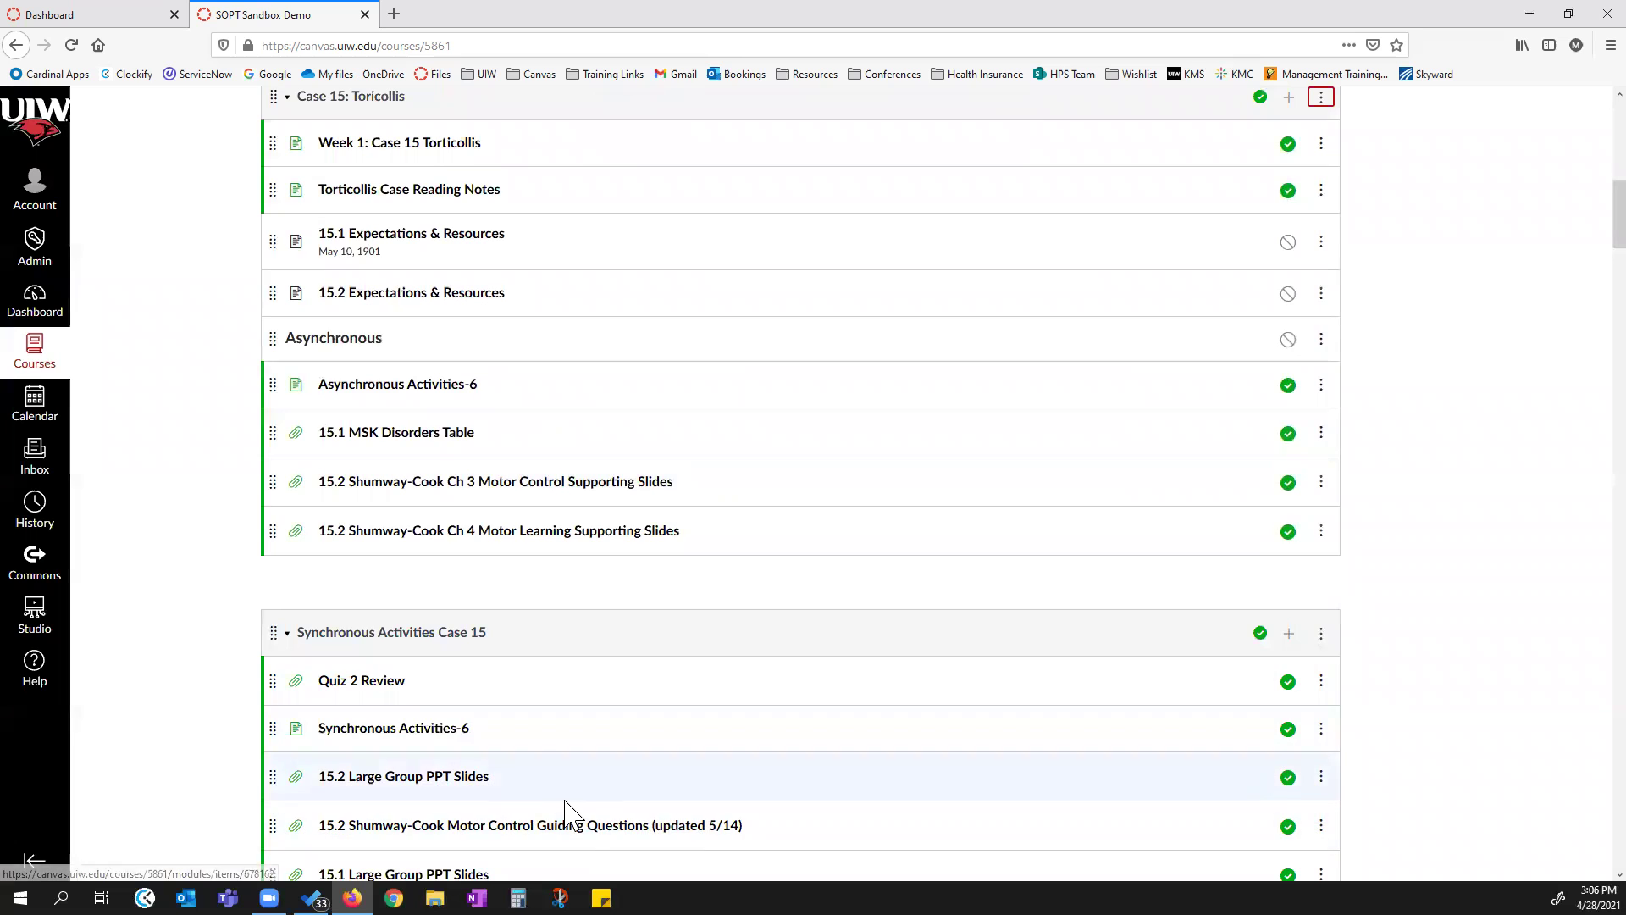
{"action": "scroll", "coordinate": [526, 646], "scroll_direction": "up", "scroll_amount": 2}
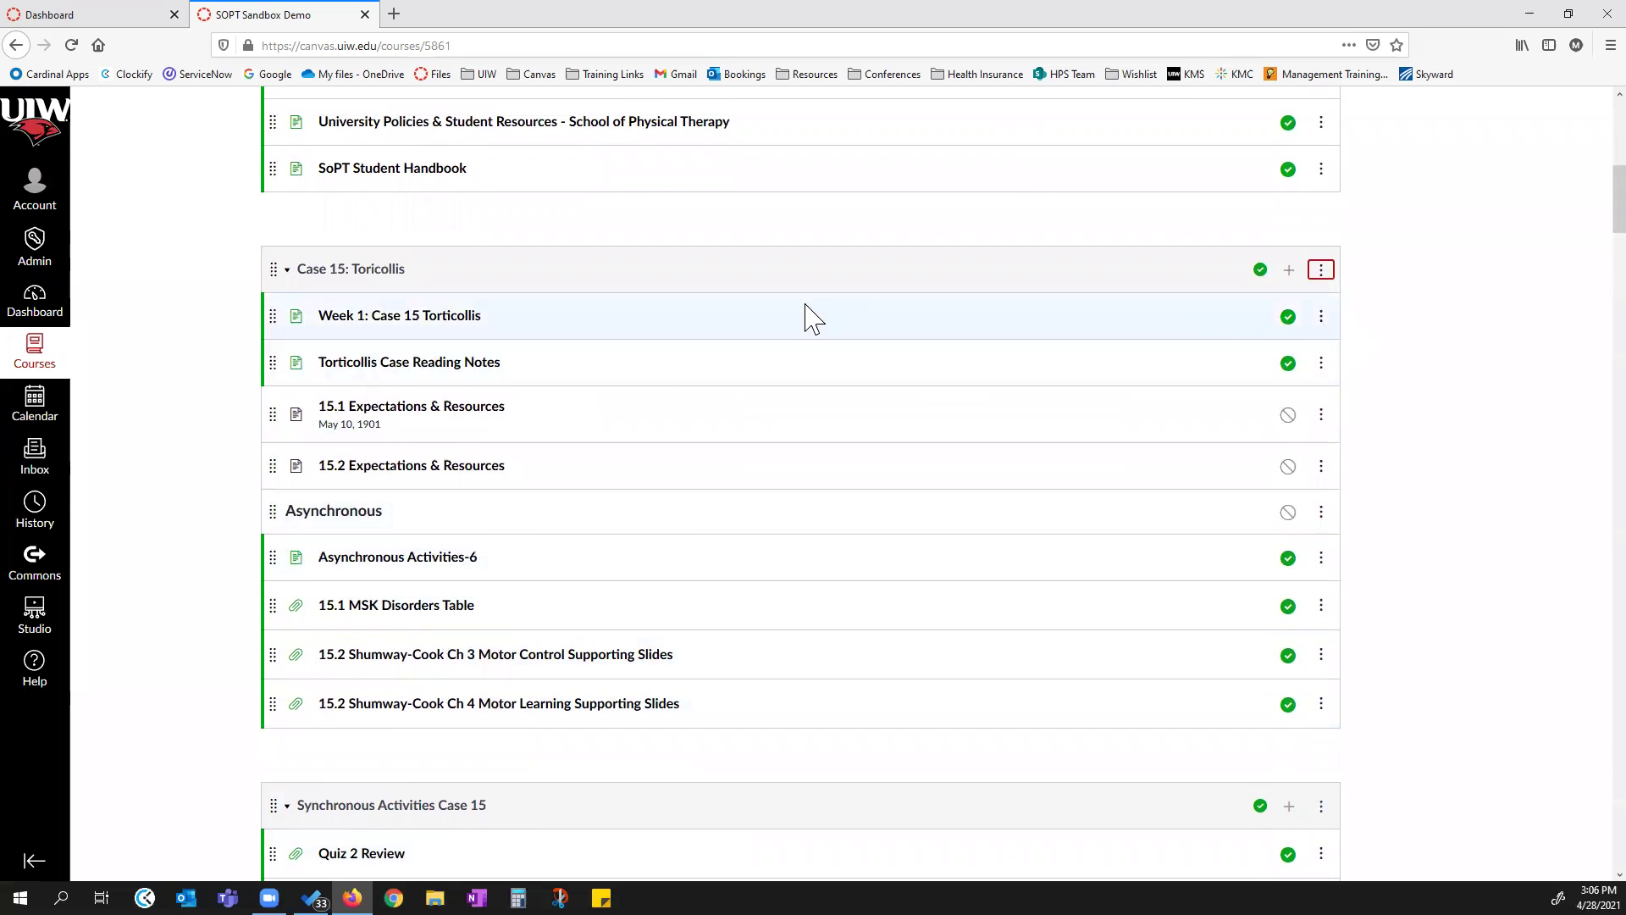
{"action": "mouse_move", "coordinate": [275, 315]}
{"action": "left_mouse_down"}
{"action": "mouse_move", "coordinate": [271, 419]}
{"action": "mouse_move", "coordinate": [263, 316]}
{"action": "mouse_move", "coordinate": [277, 322]}
{"action": "left_mouse_up"}
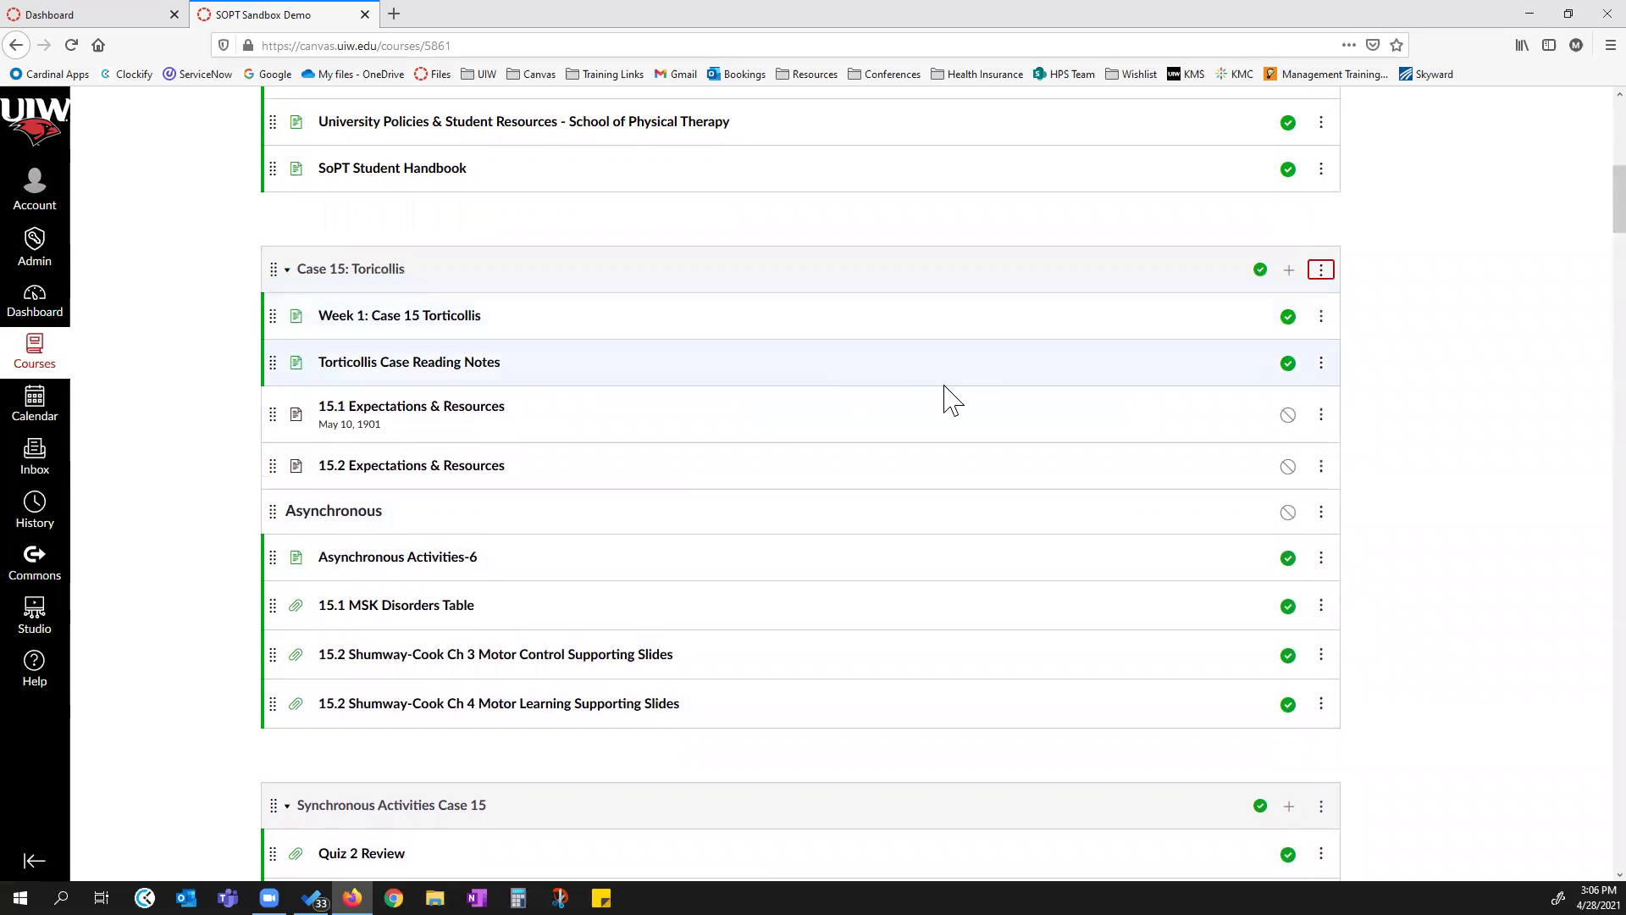
{"action": "scroll", "coordinate": [385, 365], "scroll_direction": "up", "scroll_amount": 1}
{"action": "scroll", "coordinate": [386, 364], "scroll_direction": "up", "scroll_amount": 2}
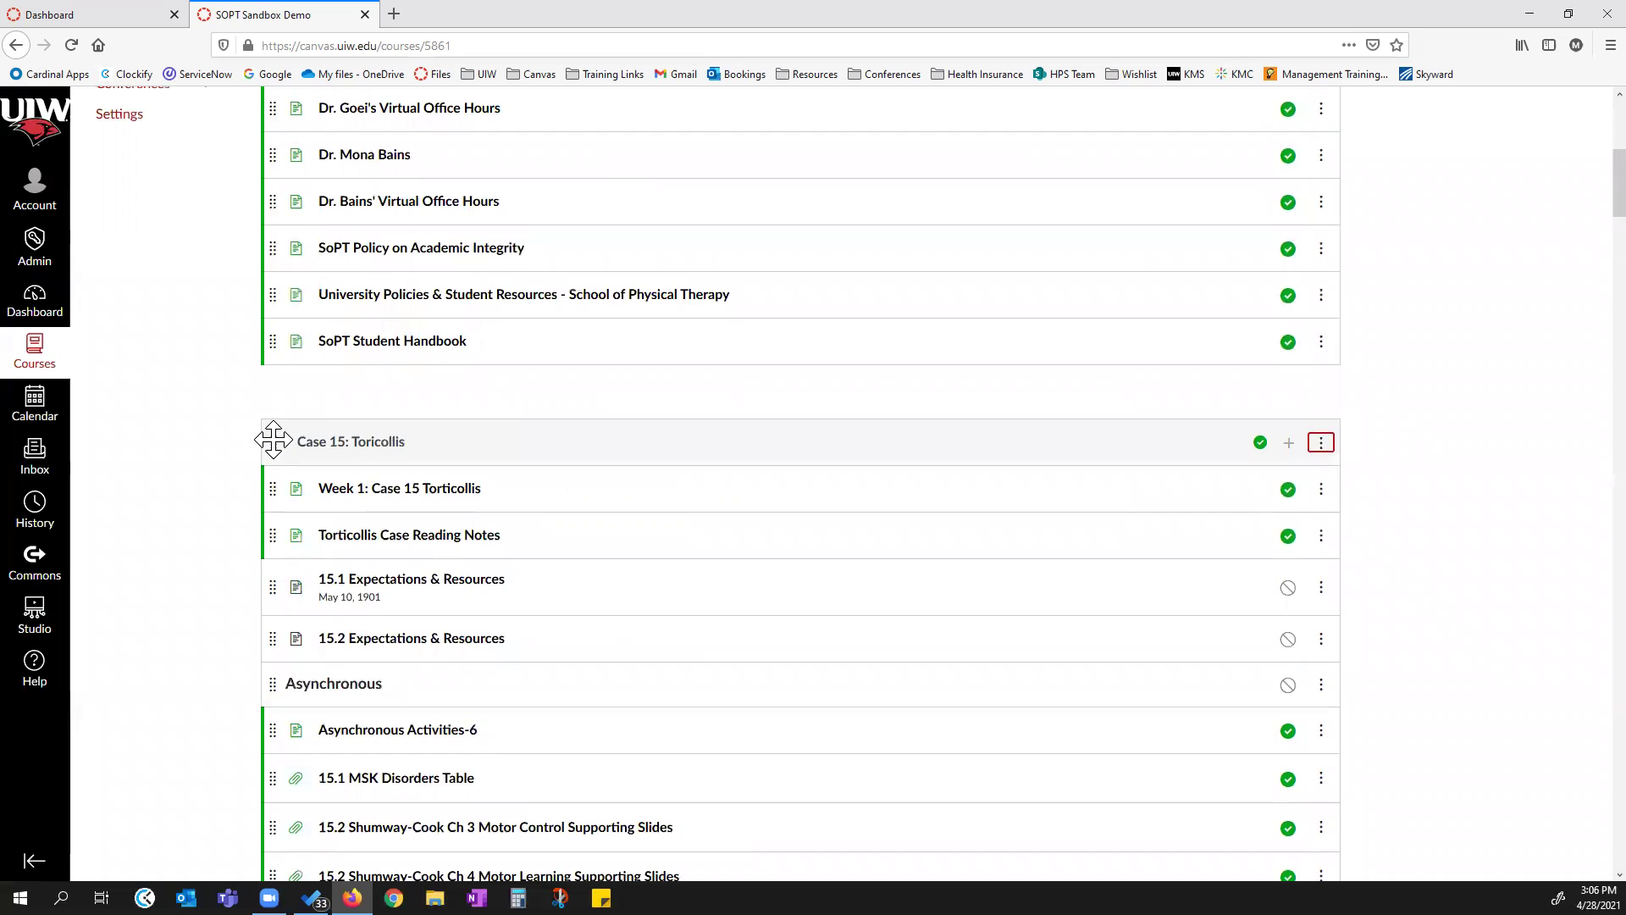
{"action": "mouse_move", "coordinate": [271, 431]}
{"action": "left_mouse_down"}
{"action": "mouse_move", "coordinate": [276, 292]}
{"action": "mouse_move", "coordinate": [258, 410]}
{"action": "left_mouse_up"}
{"action": "scroll", "coordinate": [499, 461], "scroll_direction": "up", "scroll_amount": 5}
{"action": "scroll", "coordinate": [525, 457], "scroll_direction": "up", "scroll_amount": 1}
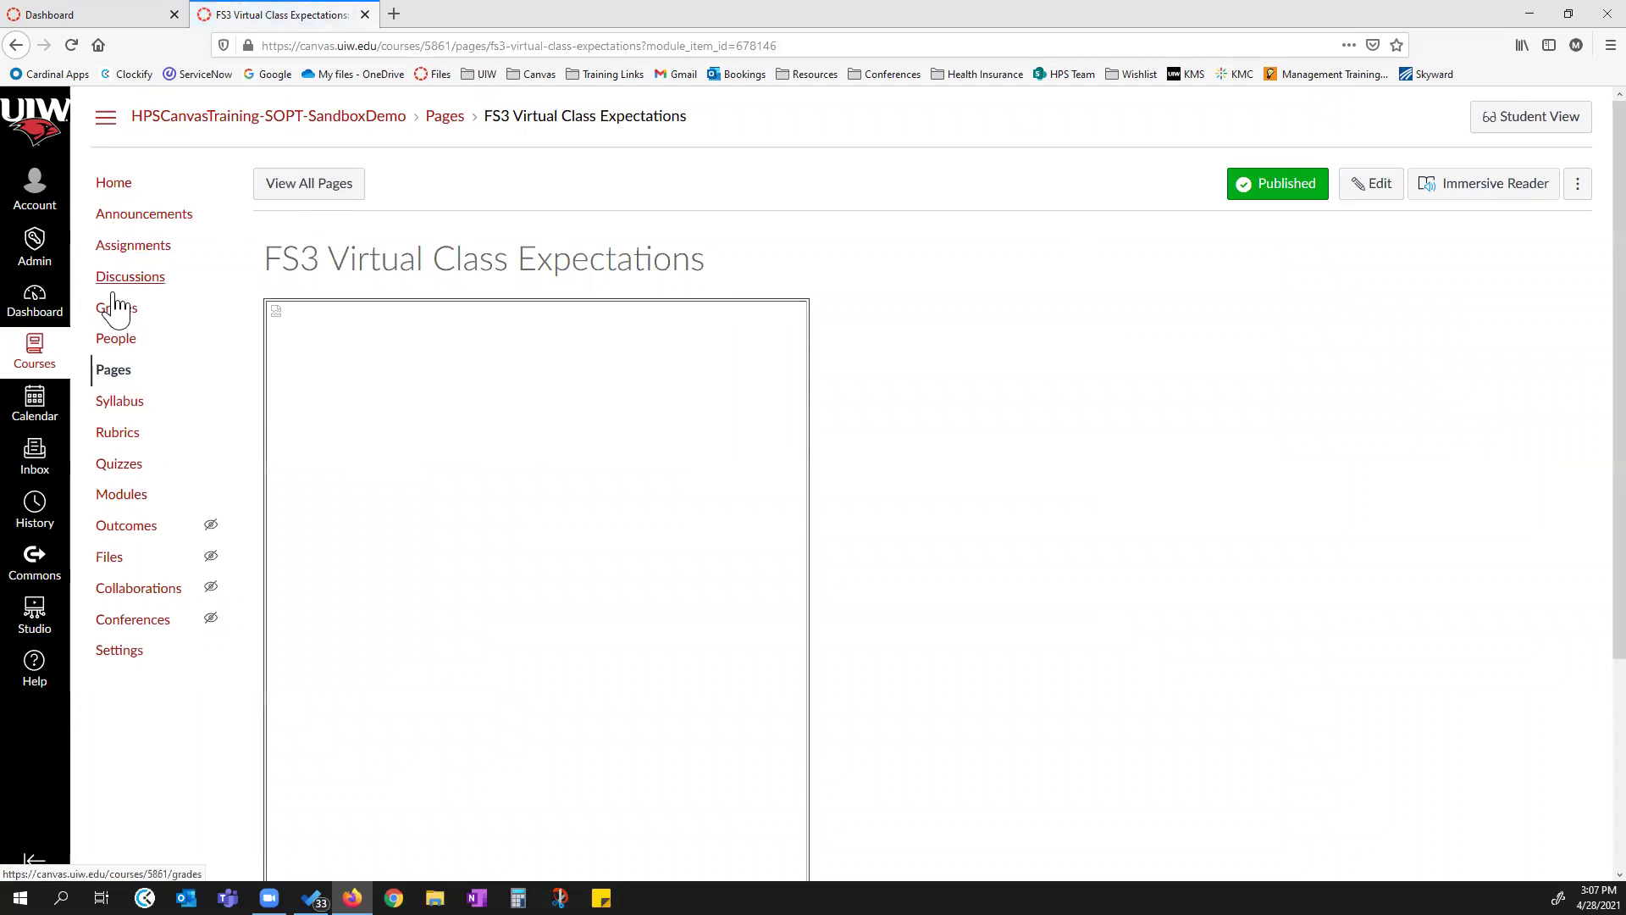
Open the course's Modules page, collapse all modules and look over the full module list.
{"action": "left_click", "coordinate": [122, 502]}
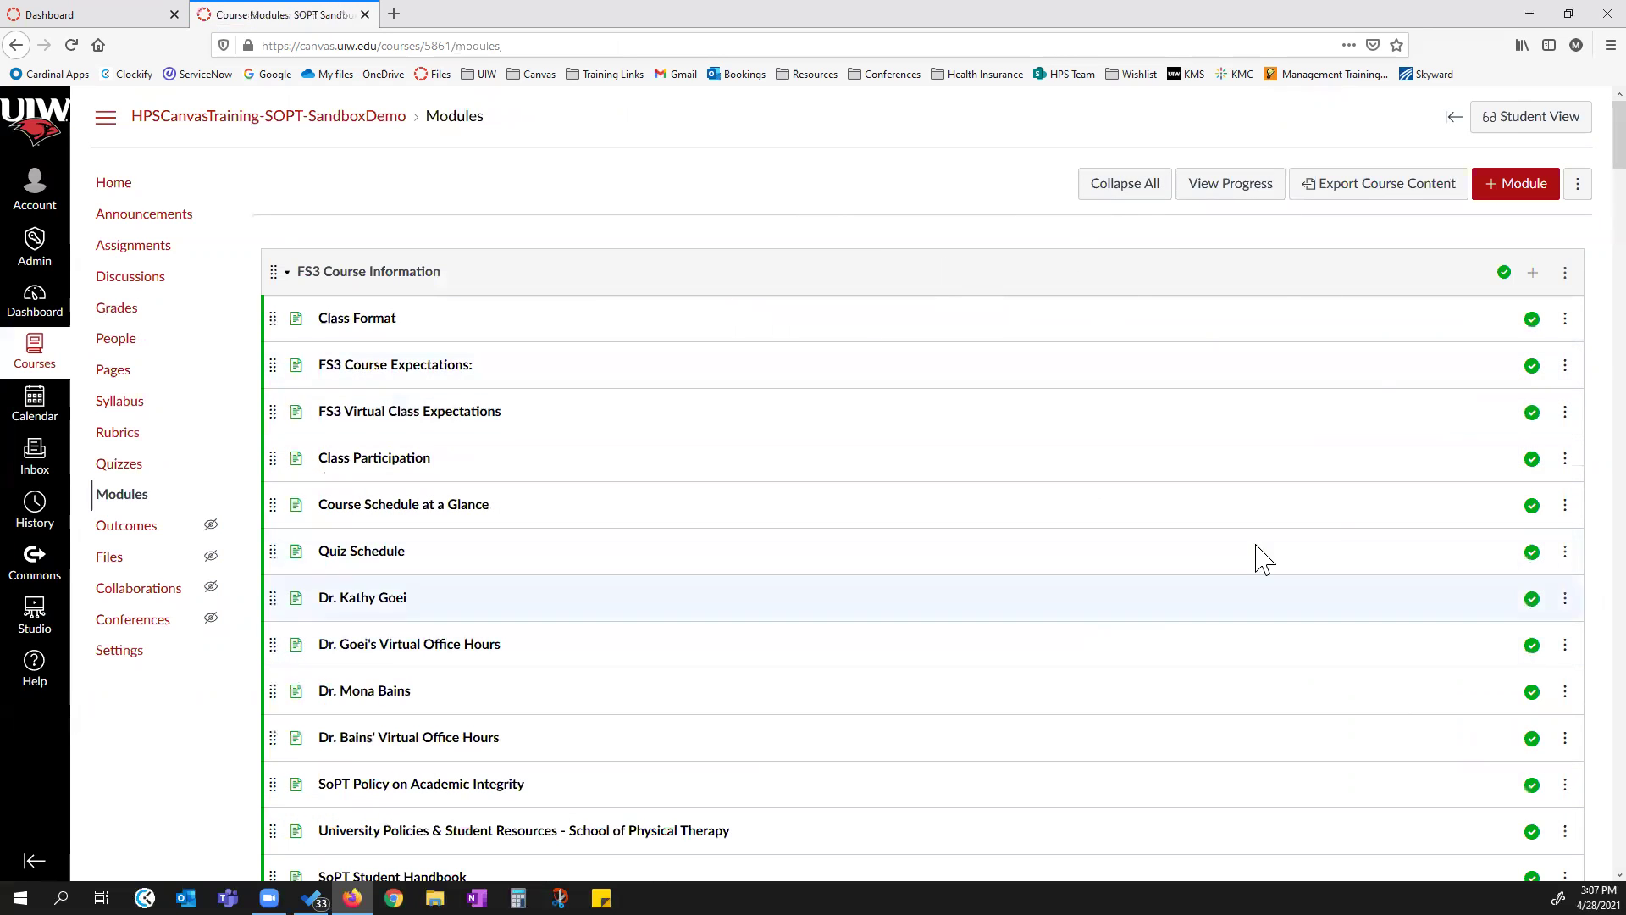
{"action": "left_click", "coordinate": [1121, 192]}
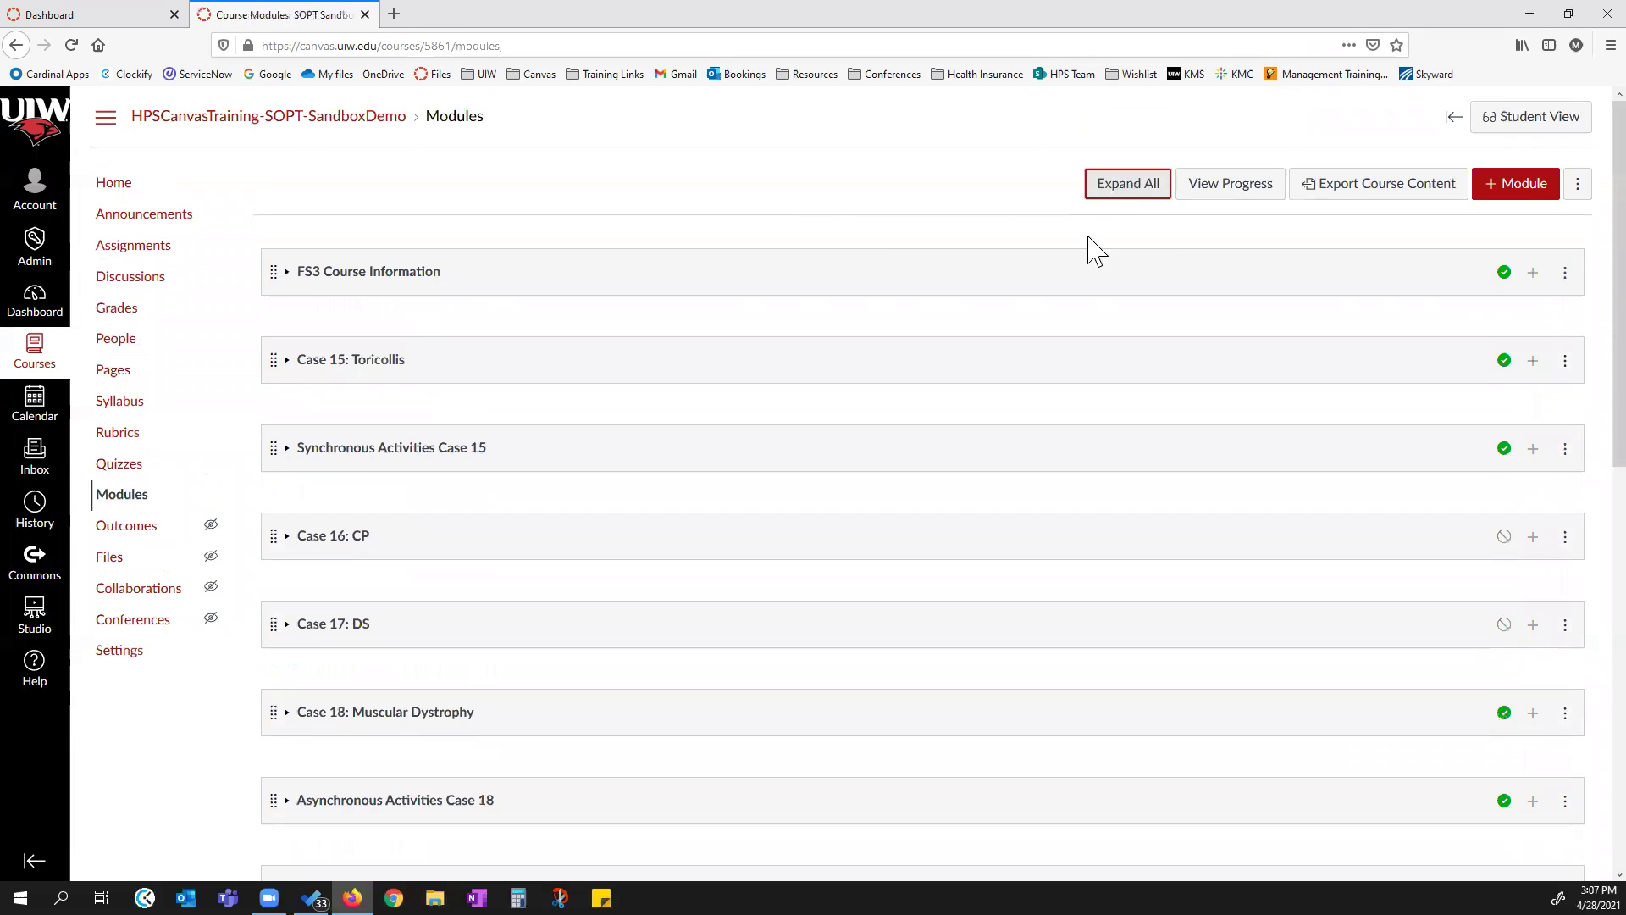
{"action": "scroll", "coordinate": [758, 406], "scroll_direction": "down", "scroll_amount": 10}
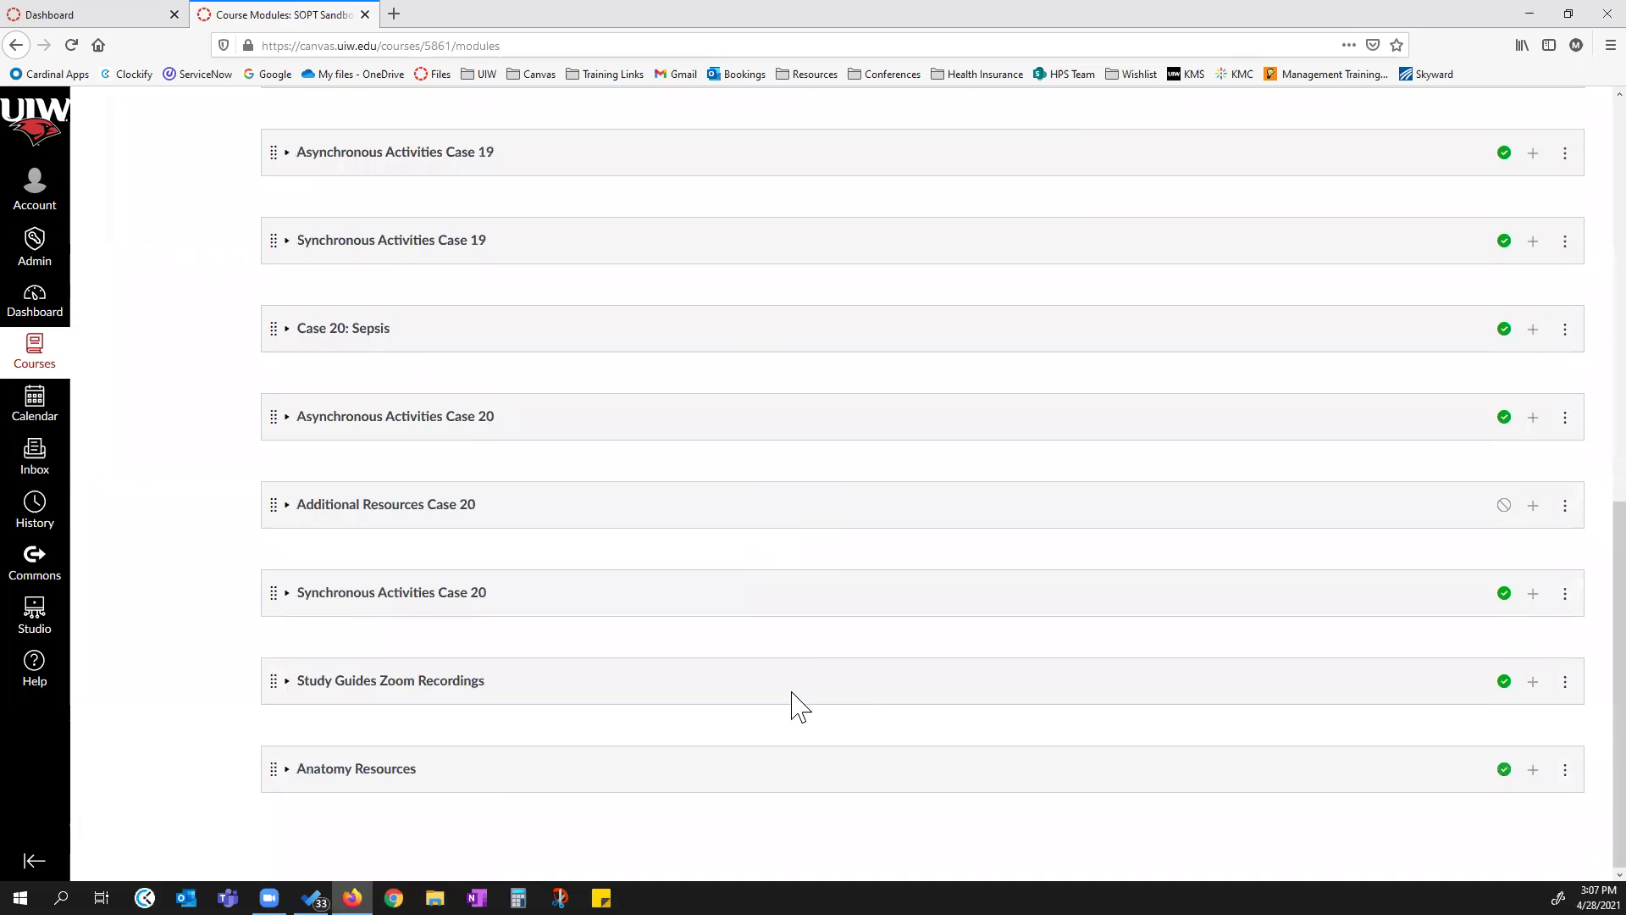
{"action": "scroll", "coordinate": [787, 678], "scroll_direction": "up", "scroll_amount": 10}
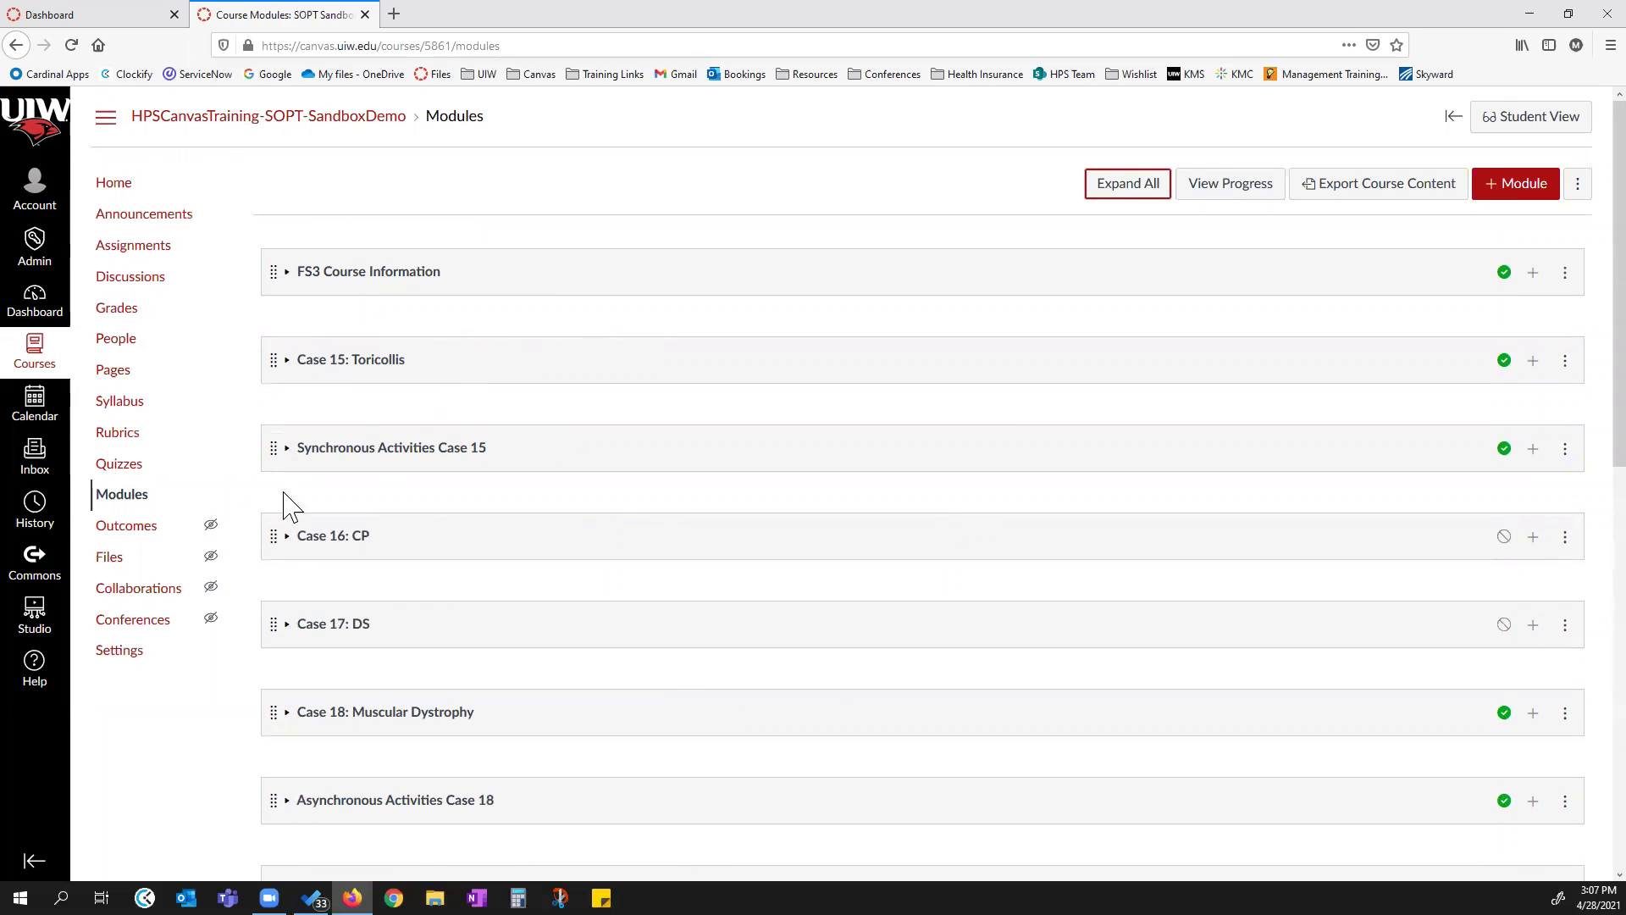
Examine the placement options for moving the Case 15: Toricollis module, including before FS3 Course Information, and cancel the move.
{"action": "left_click", "coordinate": [1566, 367]}
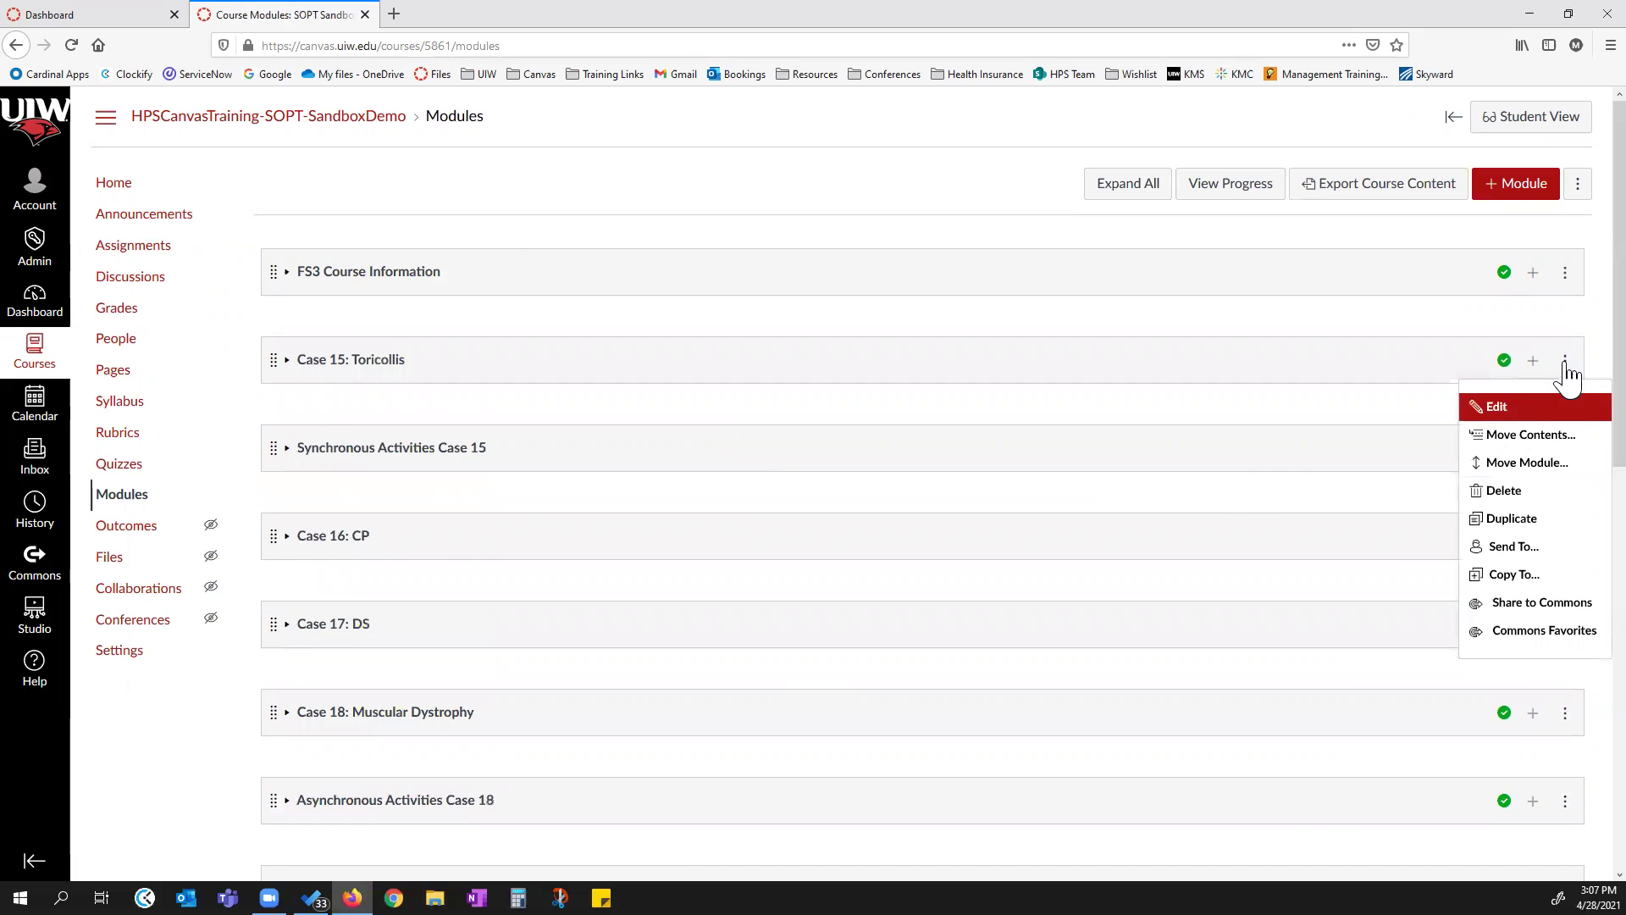
{"action": "left_click", "coordinate": [1517, 471]}
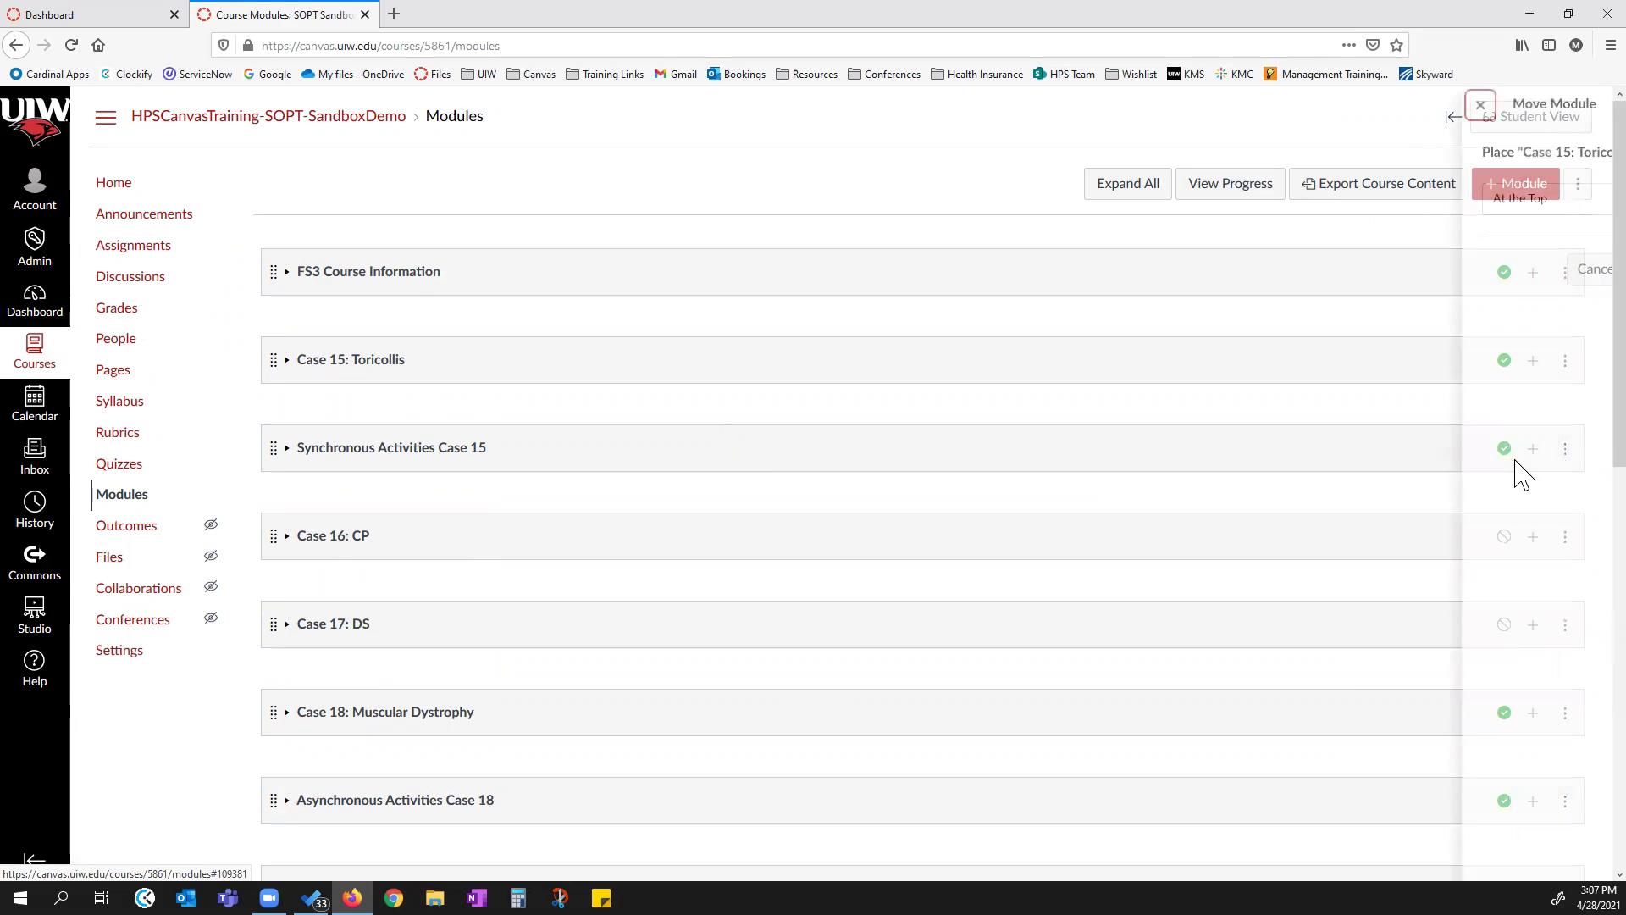
{"action": "left_click", "coordinate": [1563, 200]}
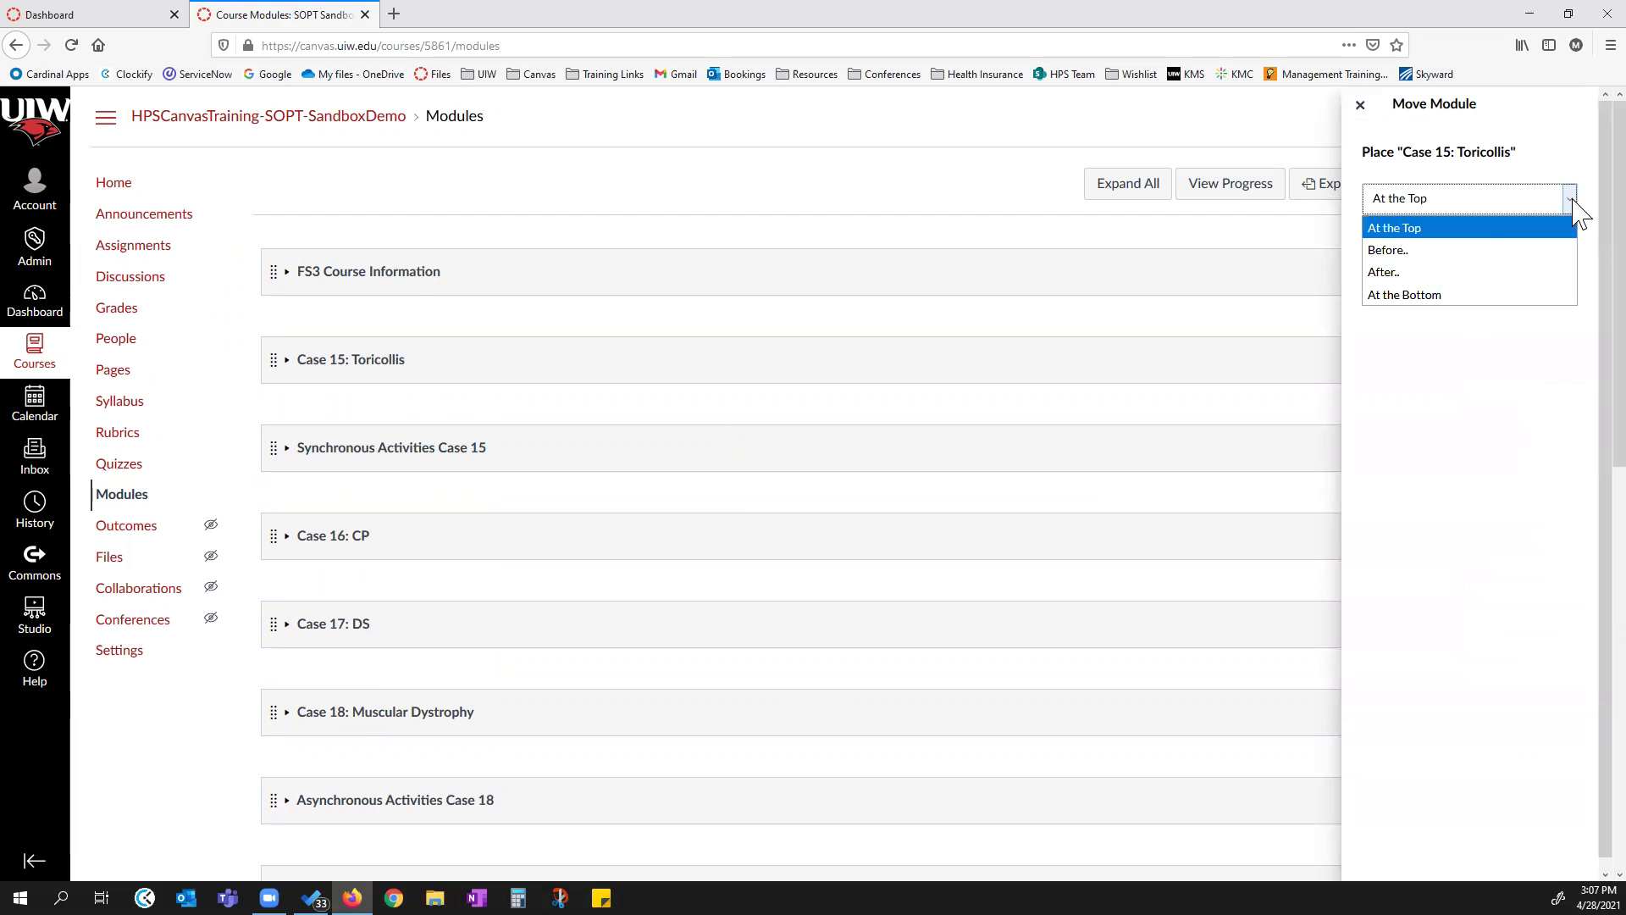
{"action": "left_click", "coordinate": [1394, 250]}
{"action": "left_click", "coordinate": [1410, 251]}
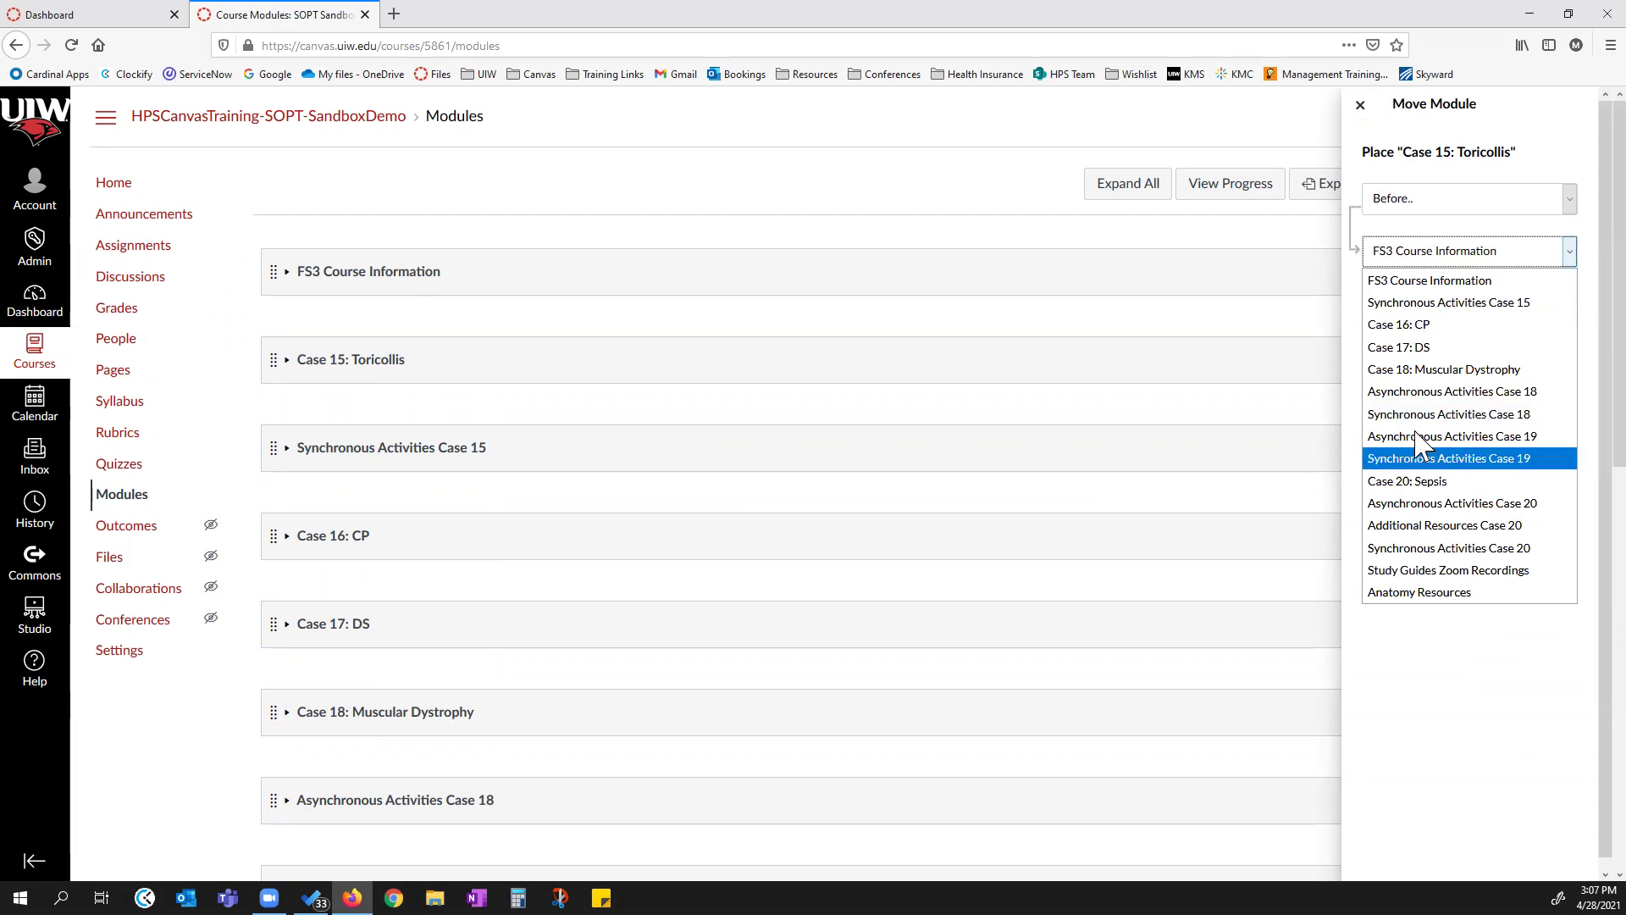
{"action": "left_click", "coordinate": [1434, 631]}
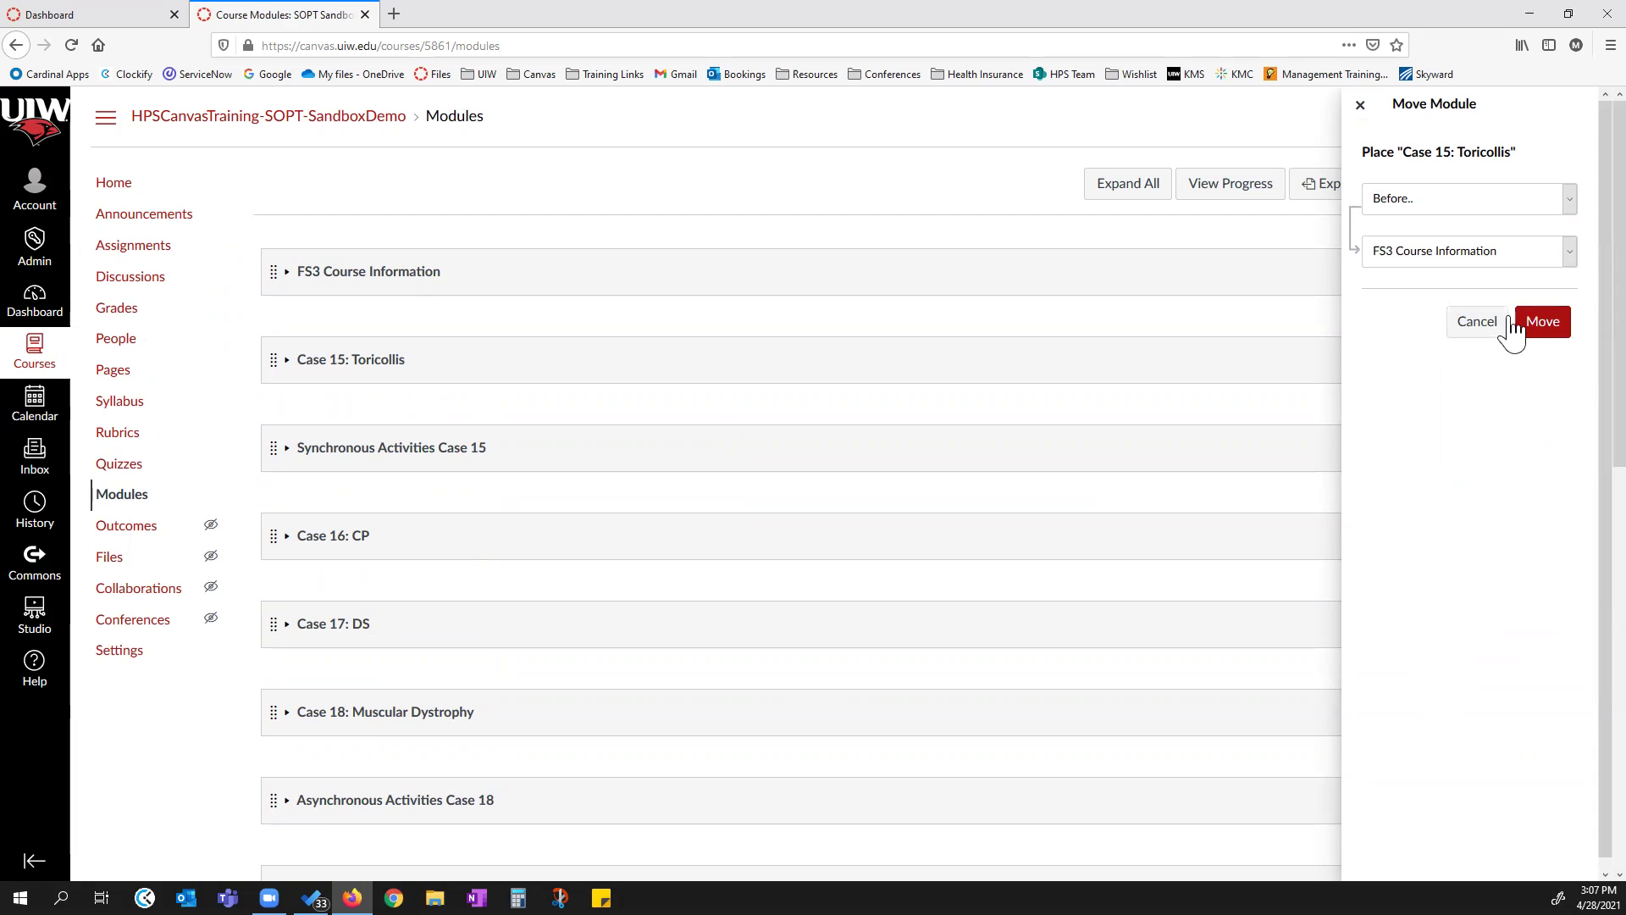
{"action": "left_click", "coordinate": [1537, 330]}
{"action": "left_click", "coordinate": [1471, 331]}
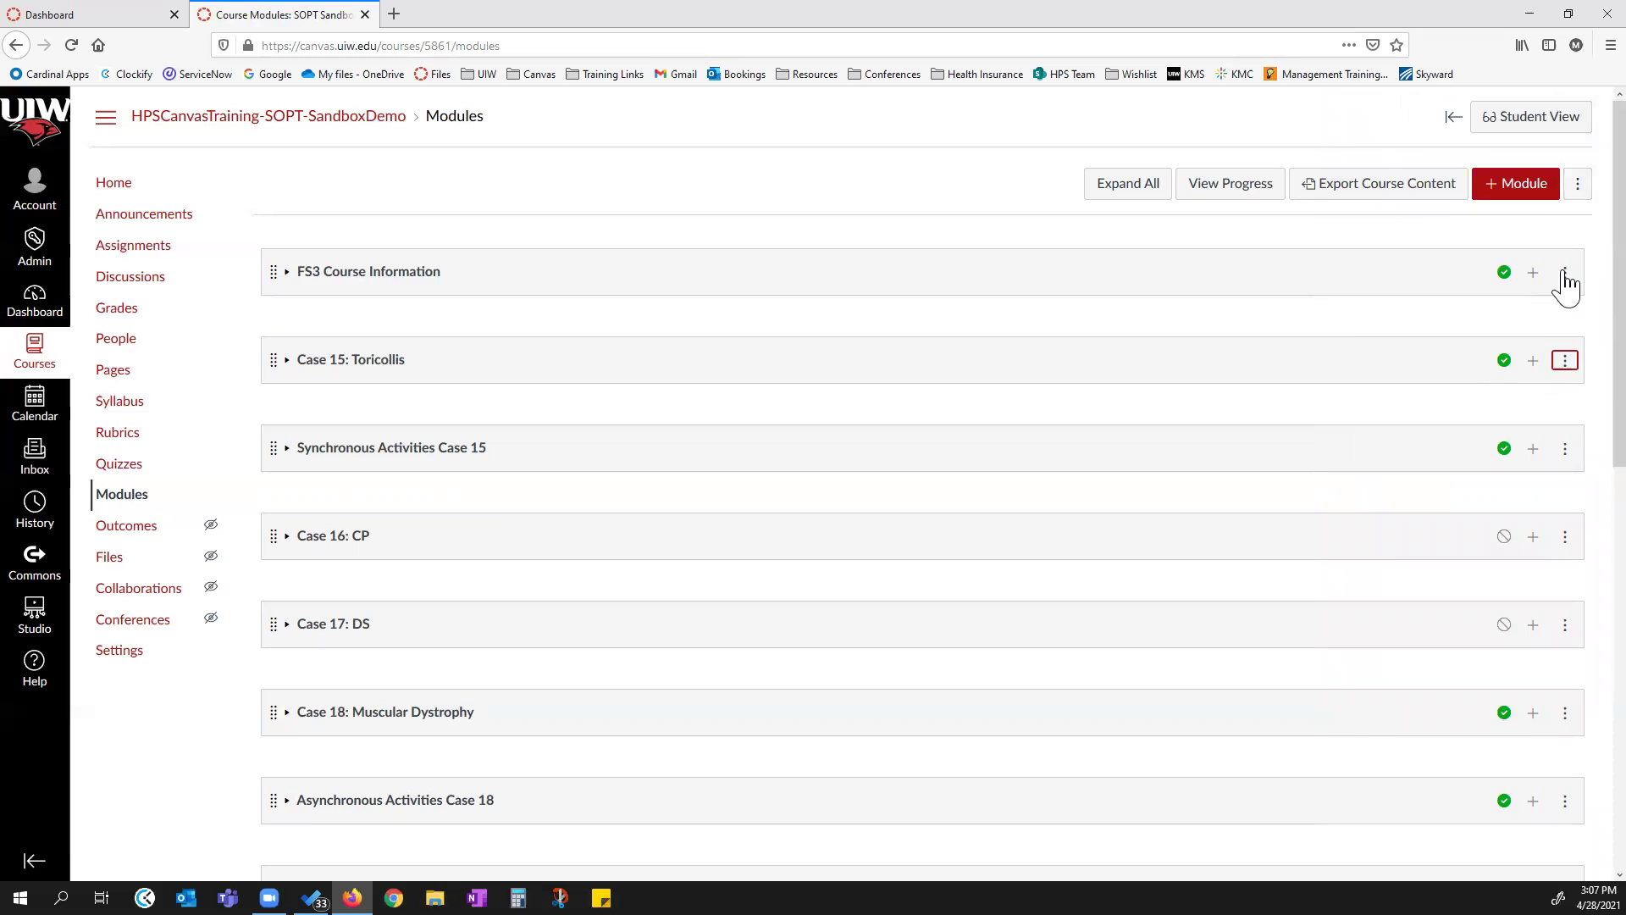
Expand the FS3 Course Information and Case 15: Toricollis modules, and view the available actions for the SoPT Student Handbook item.
{"action": "left_click", "coordinate": [1565, 279]}
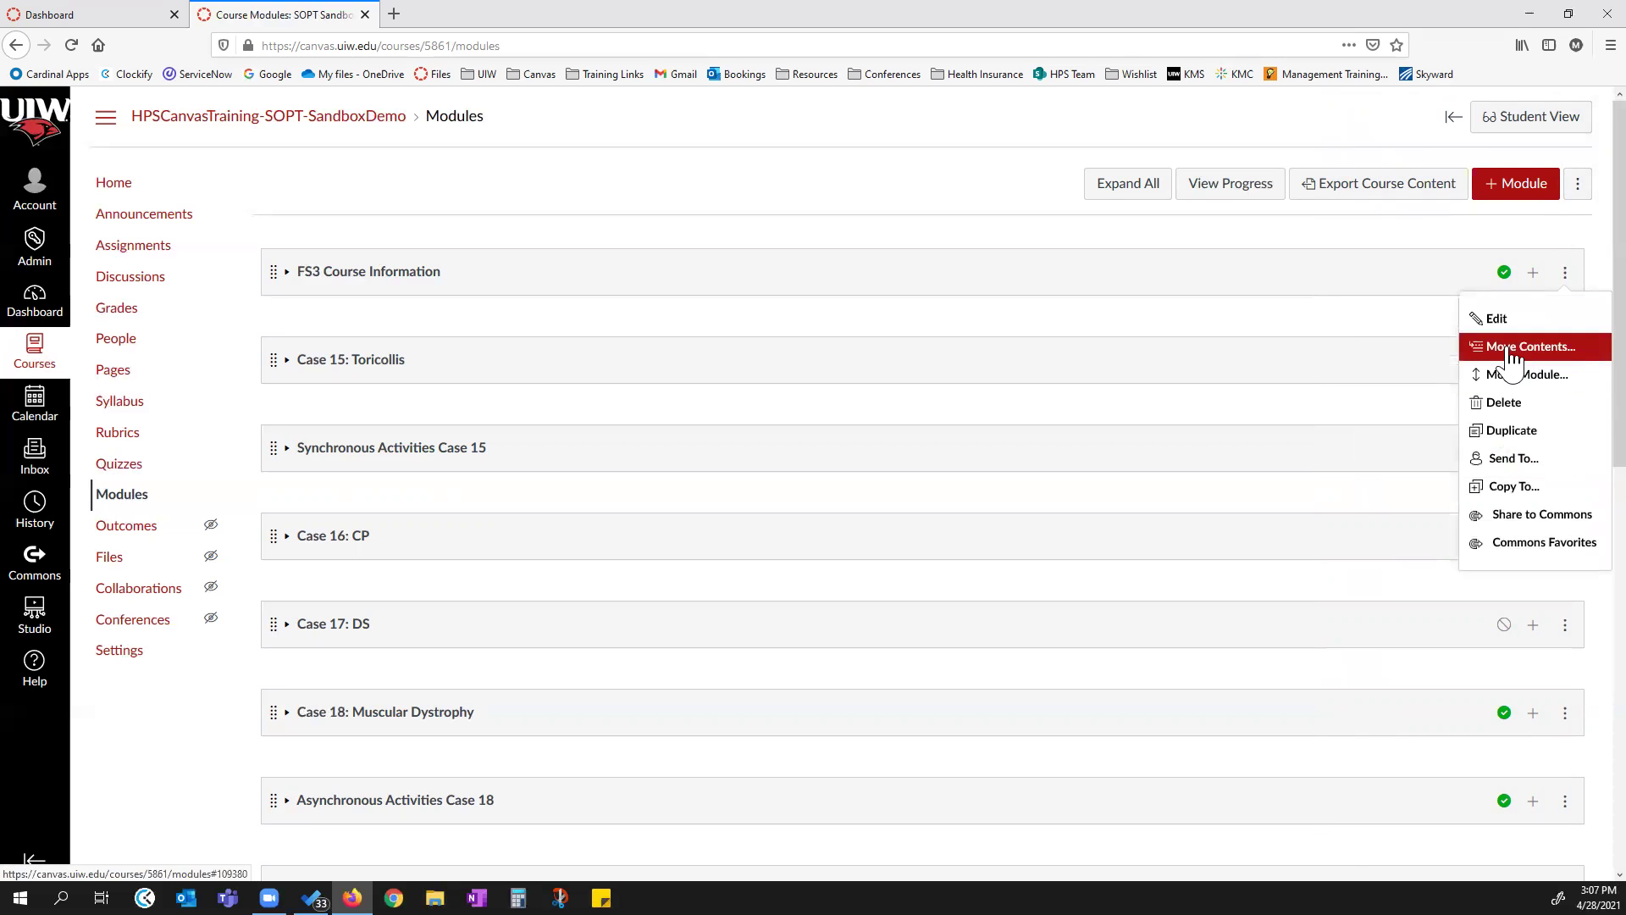
{"action": "left_click", "coordinate": [296, 279]}
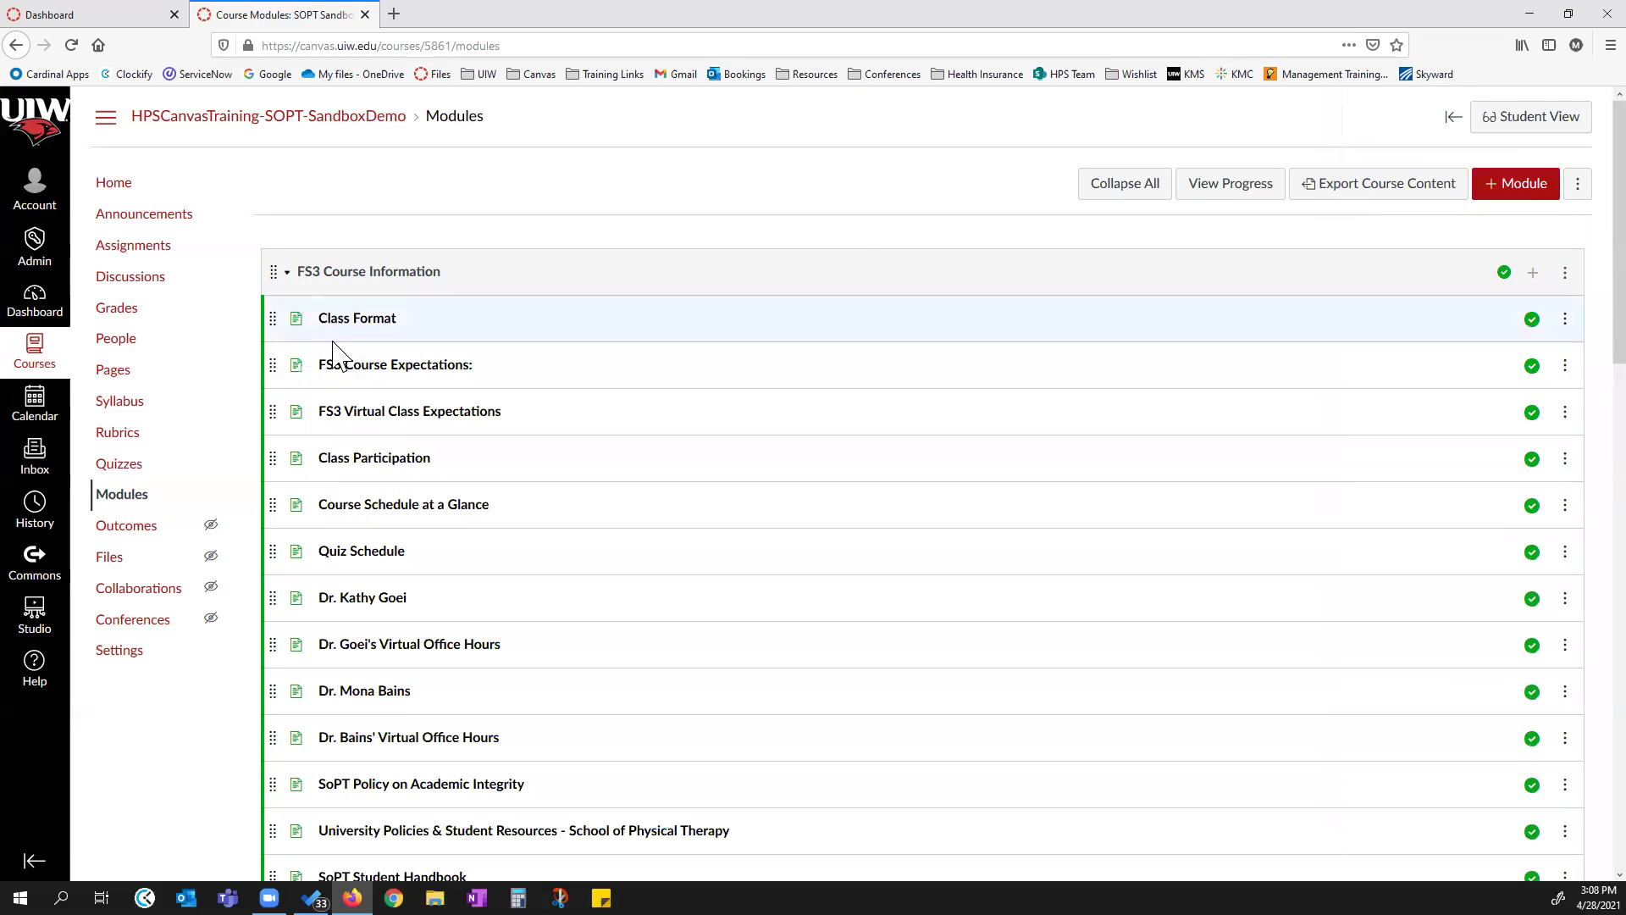
{"action": "scroll", "coordinate": [537, 598], "scroll_direction": "down", "scroll_amount": 6}
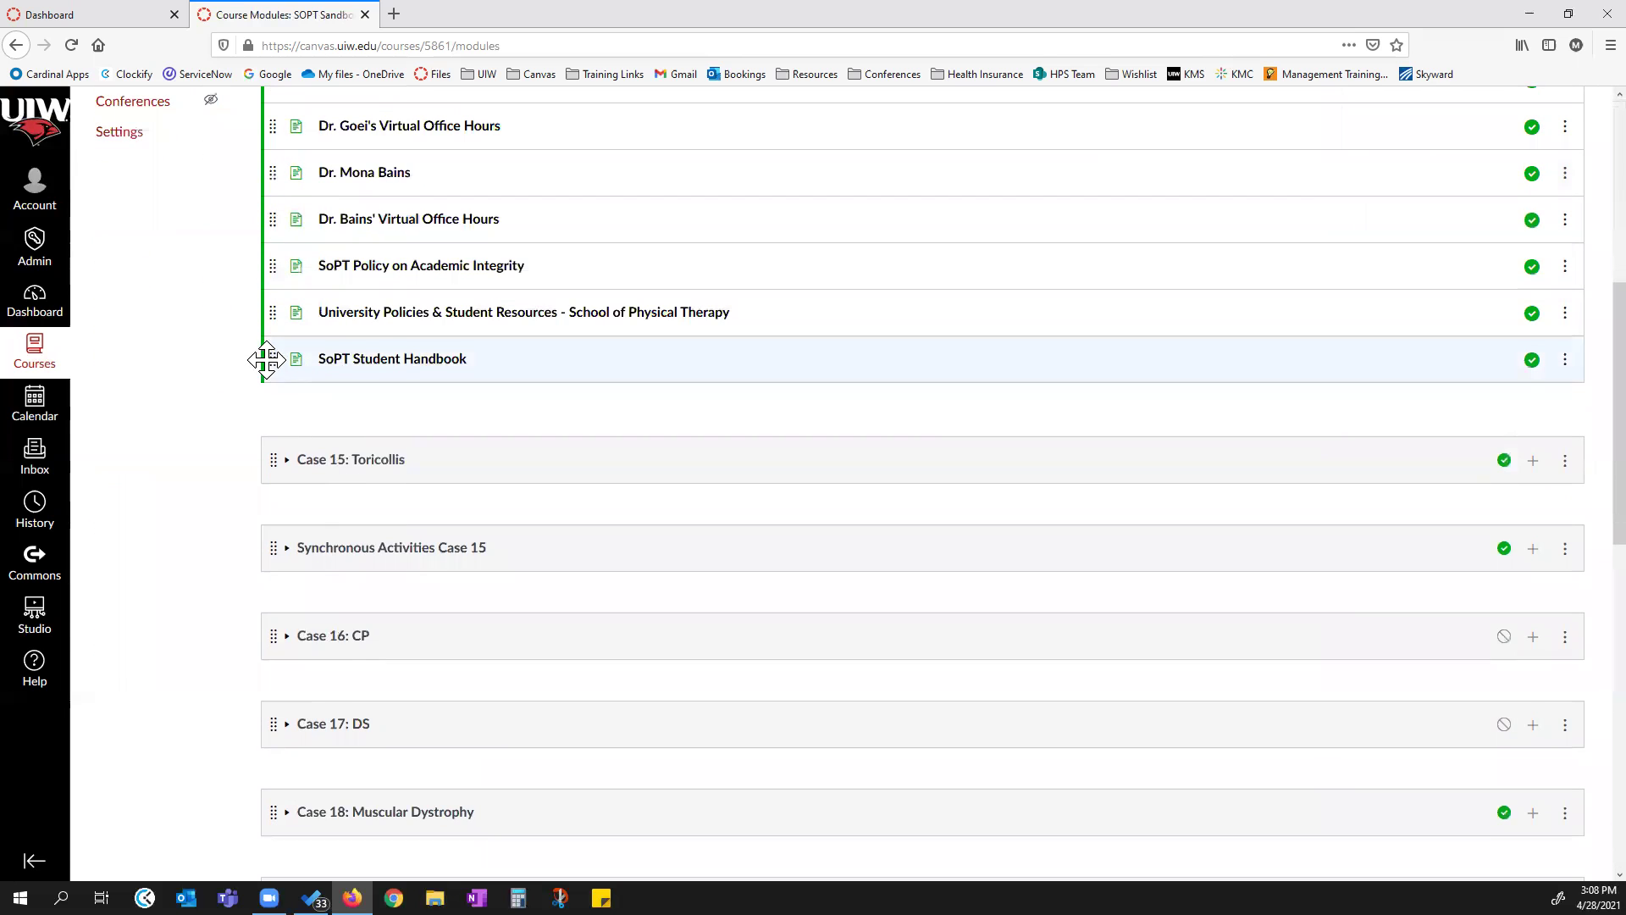
{"action": "left_click", "coordinate": [285, 464]}
{"action": "mouse_move", "coordinate": [266, 357]}
{"action": "left_mouse_down"}
{"action": "mouse_move", "coordinate": [265, 498]}
{"action": "mouse_move", "coordinate": [284, 324]}
{"action": "mouse_move", "coordinate": [273, 352]}
{"action": "left_mouse_up"}
{"action": "left_click", "coordinate": [1565, 360]}
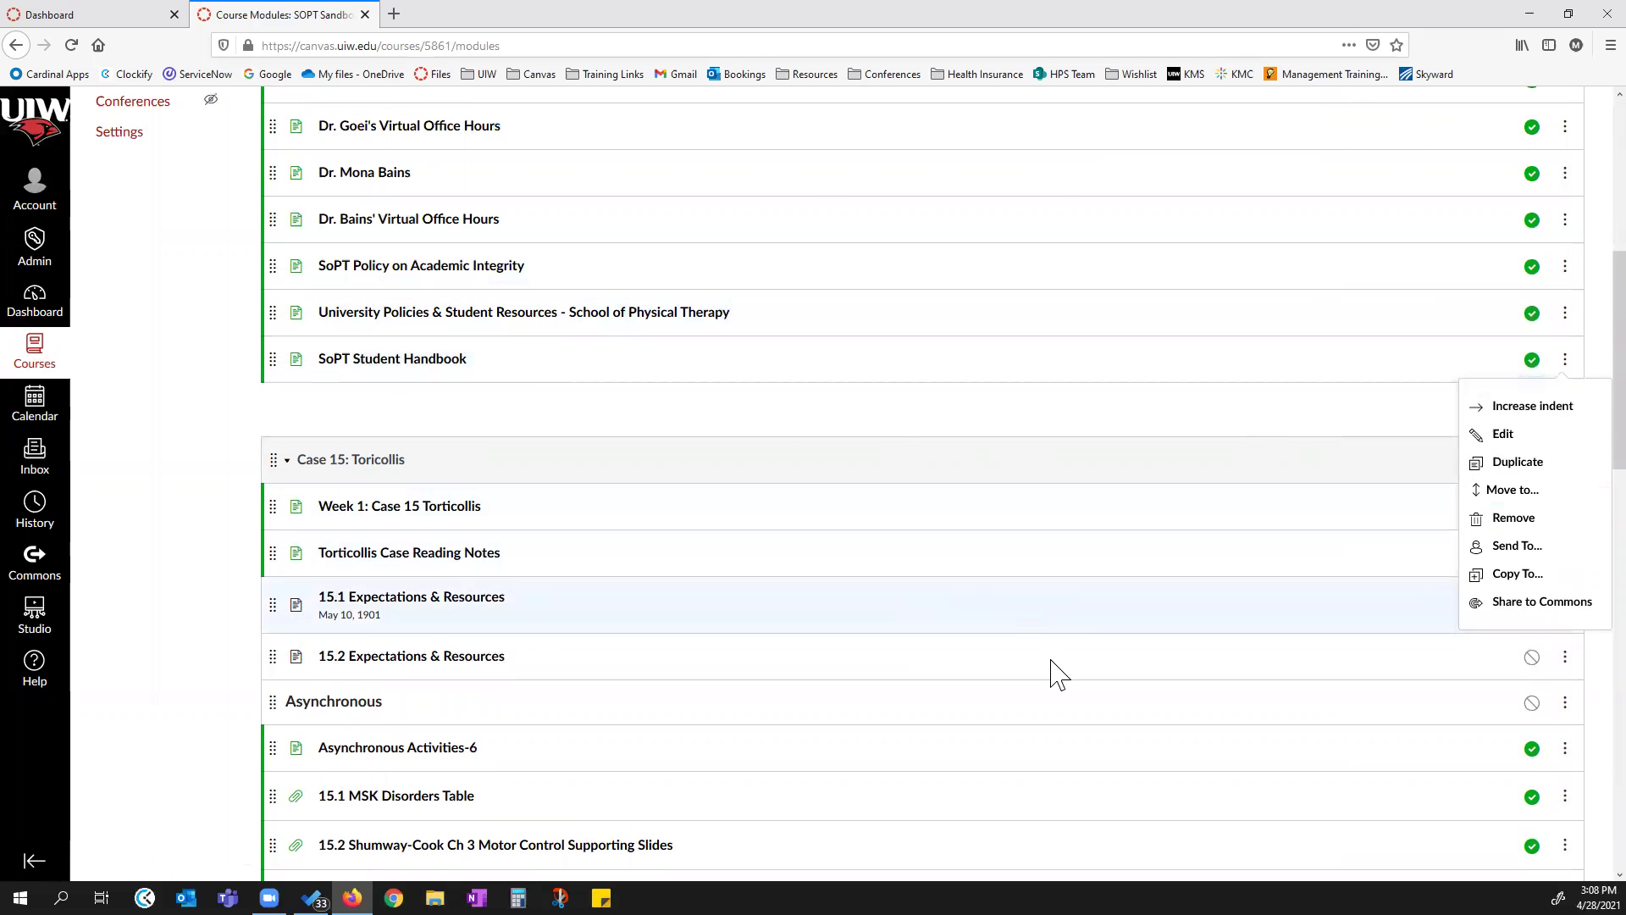
Check the options for moving the contents of FS3 Course Information into another module, and cancel the move.
{"action": "scroll", "coordinate": [1008, 675], "scroll_direction": "up", "scroll_amount": 6}
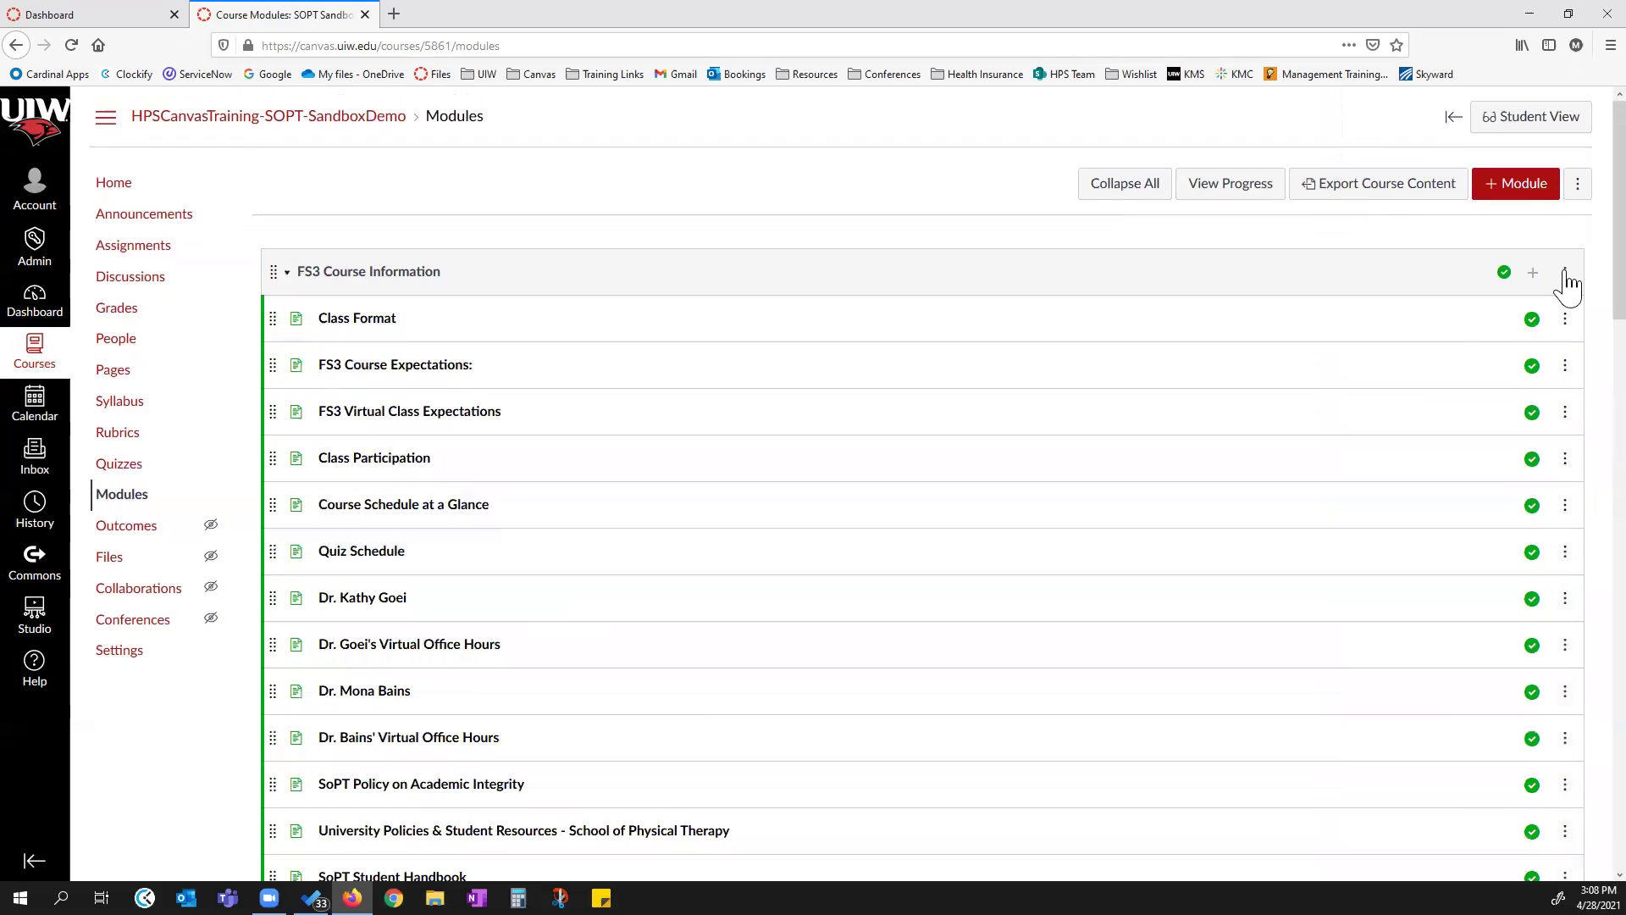
{"action": "left_click", "coordinate": [1565, 275]}
{"action": "left_click", "coordinate": [1532, 351]}
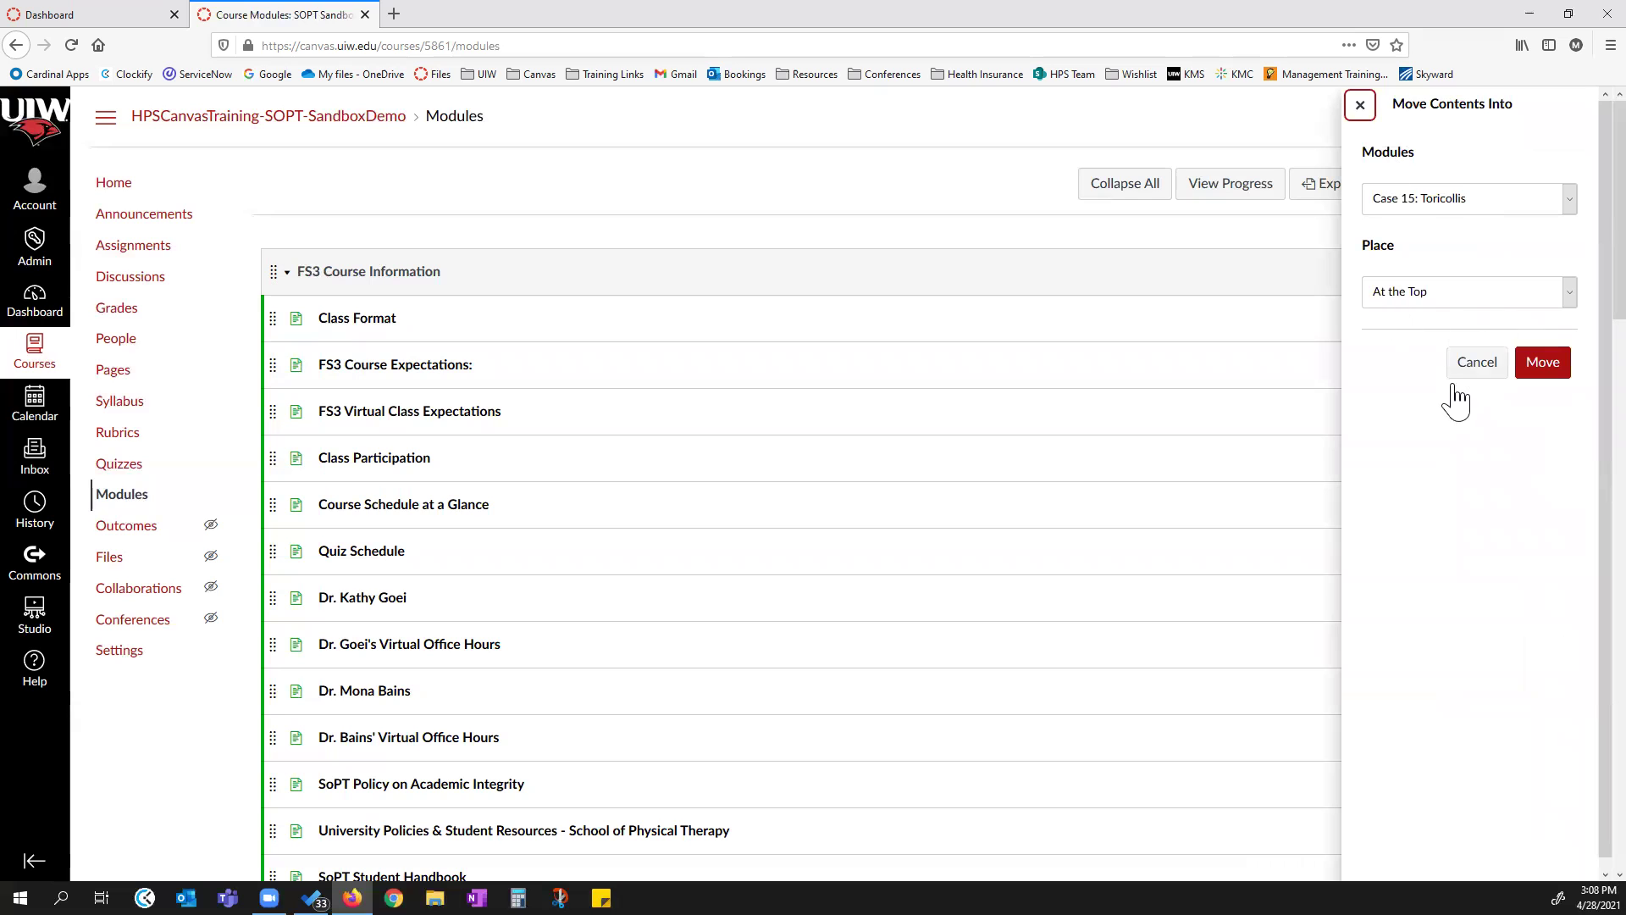
{"action": "left_click", "coordinate": [1476, 366]}
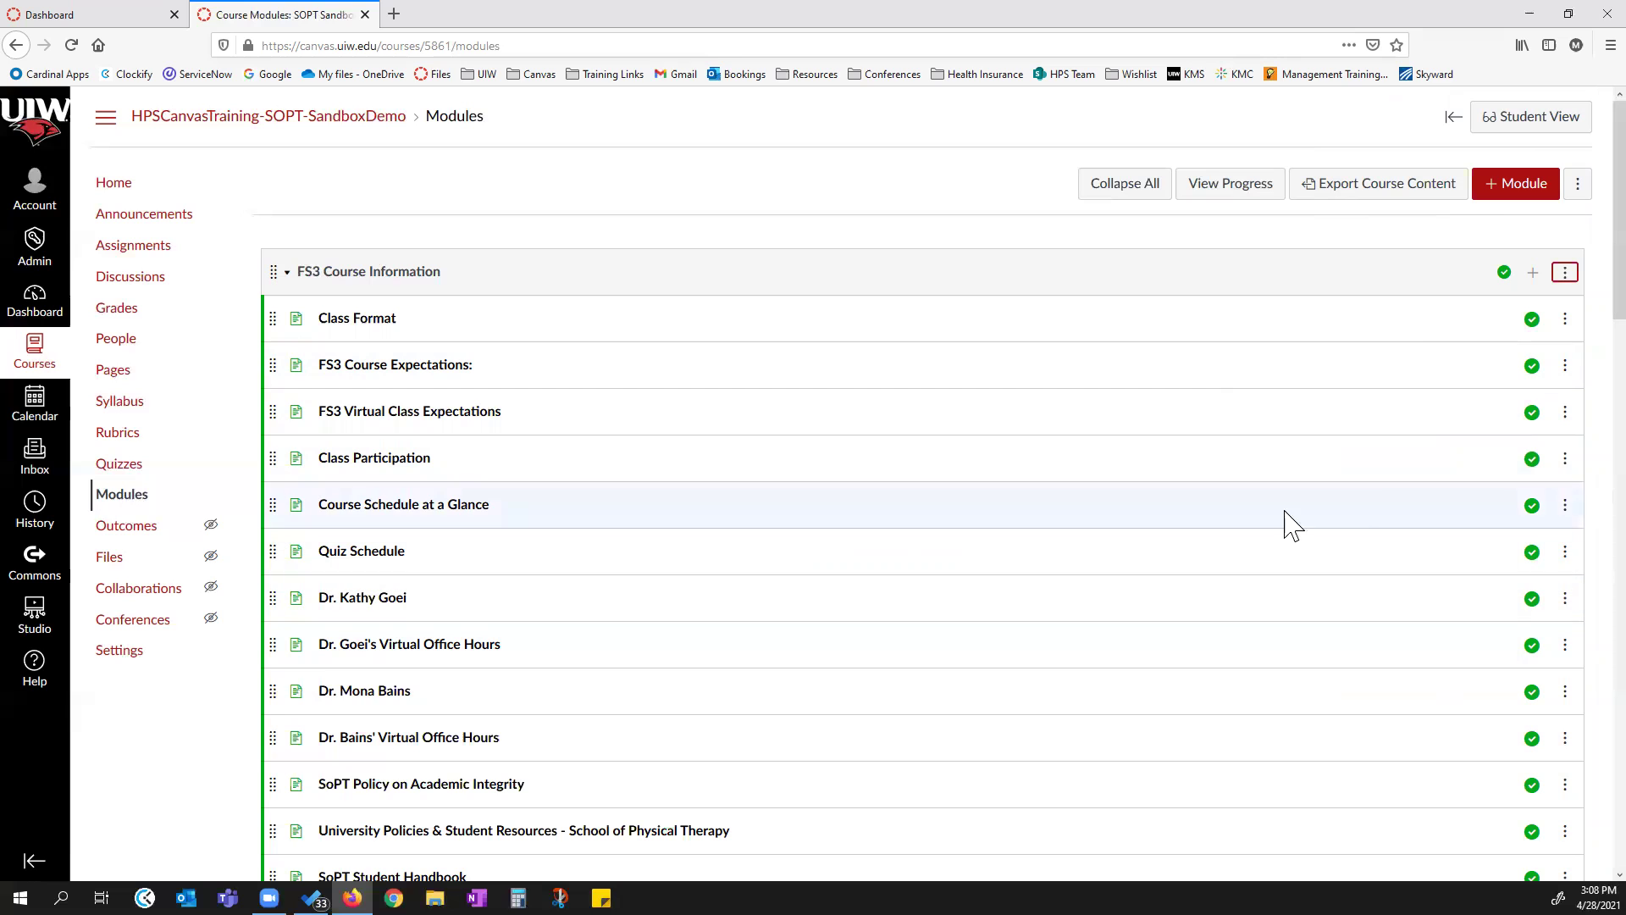
Try the Lock until option in the FS3 Course Information module settings and cancel the changes.
{"action": "left_click", "coordinate": [1566, 275]}
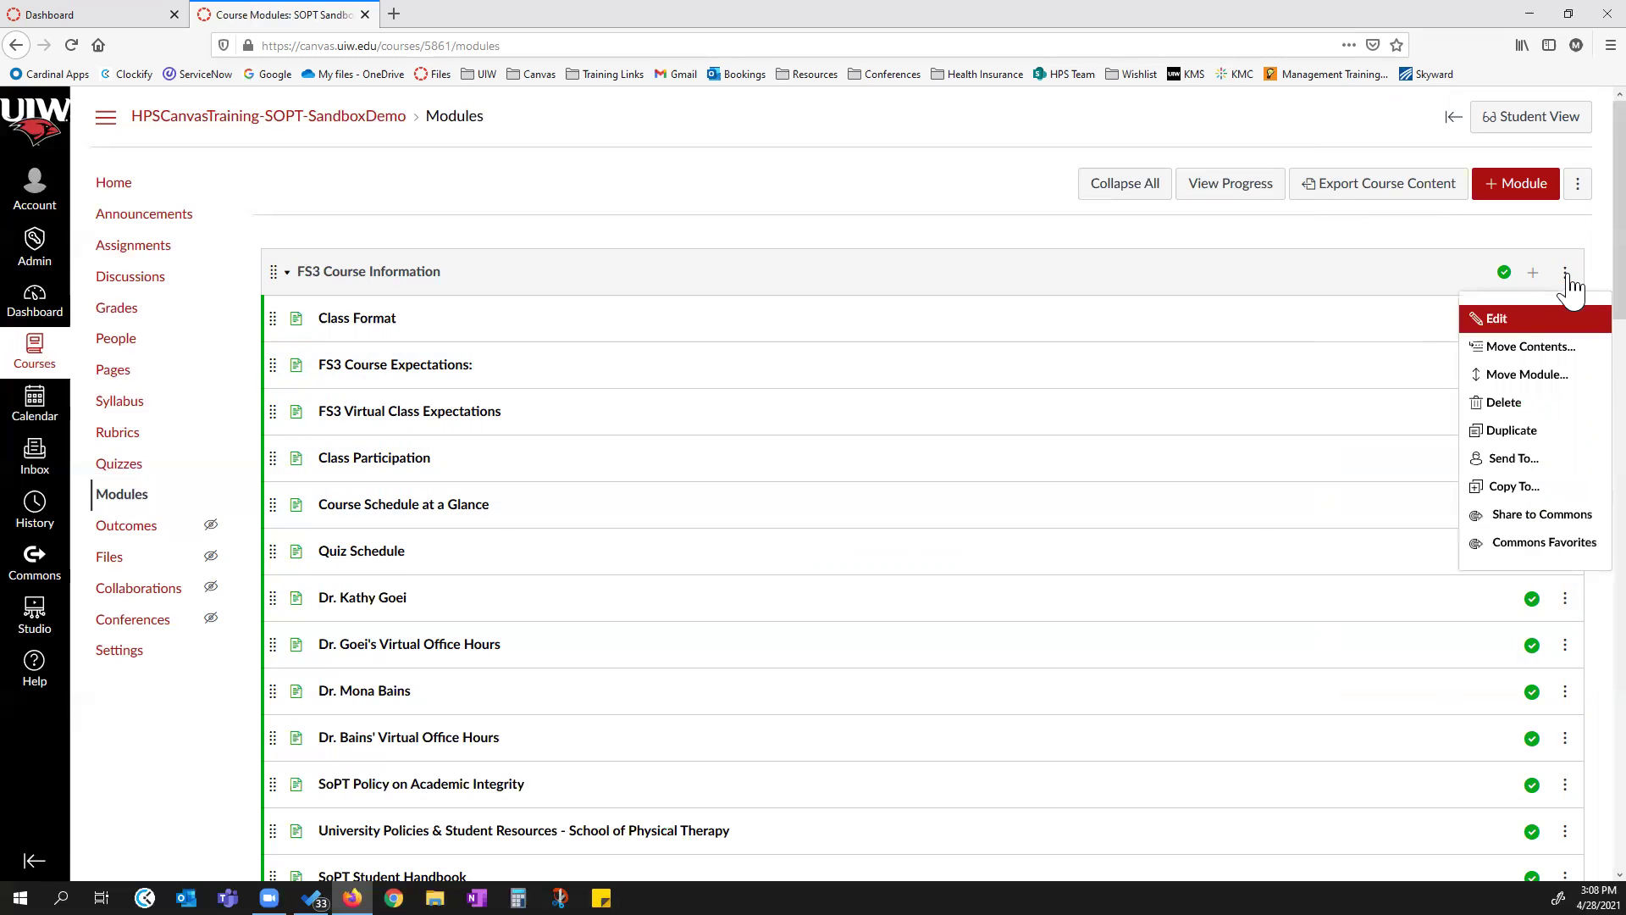
{"action": "left_click", "coordinate": [1512, 320]}
{"action": "left_click", "coordinate": [577, 358]}
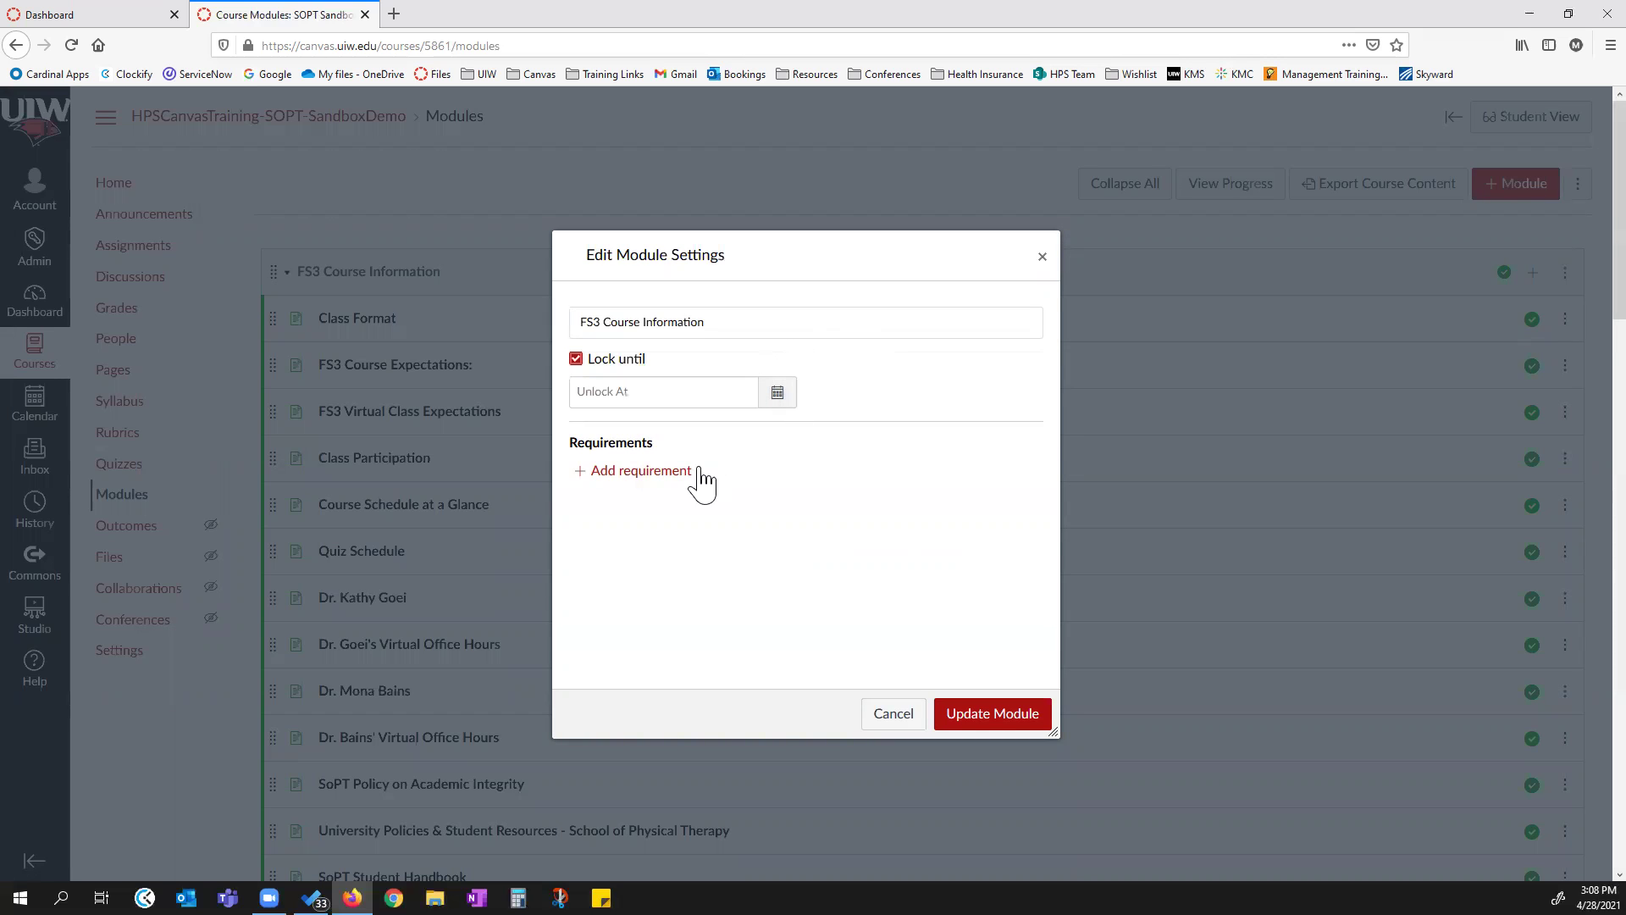
{"action": "left_click", "coordinate": [893, 714]}
Try out FS3 Course Information as a prerequisite in the Case 15: Toricollis module settings.
{"action": "scroll", "coordinate": [1226, 460], "scroll_direction": "down", "scroll_amount": 2}
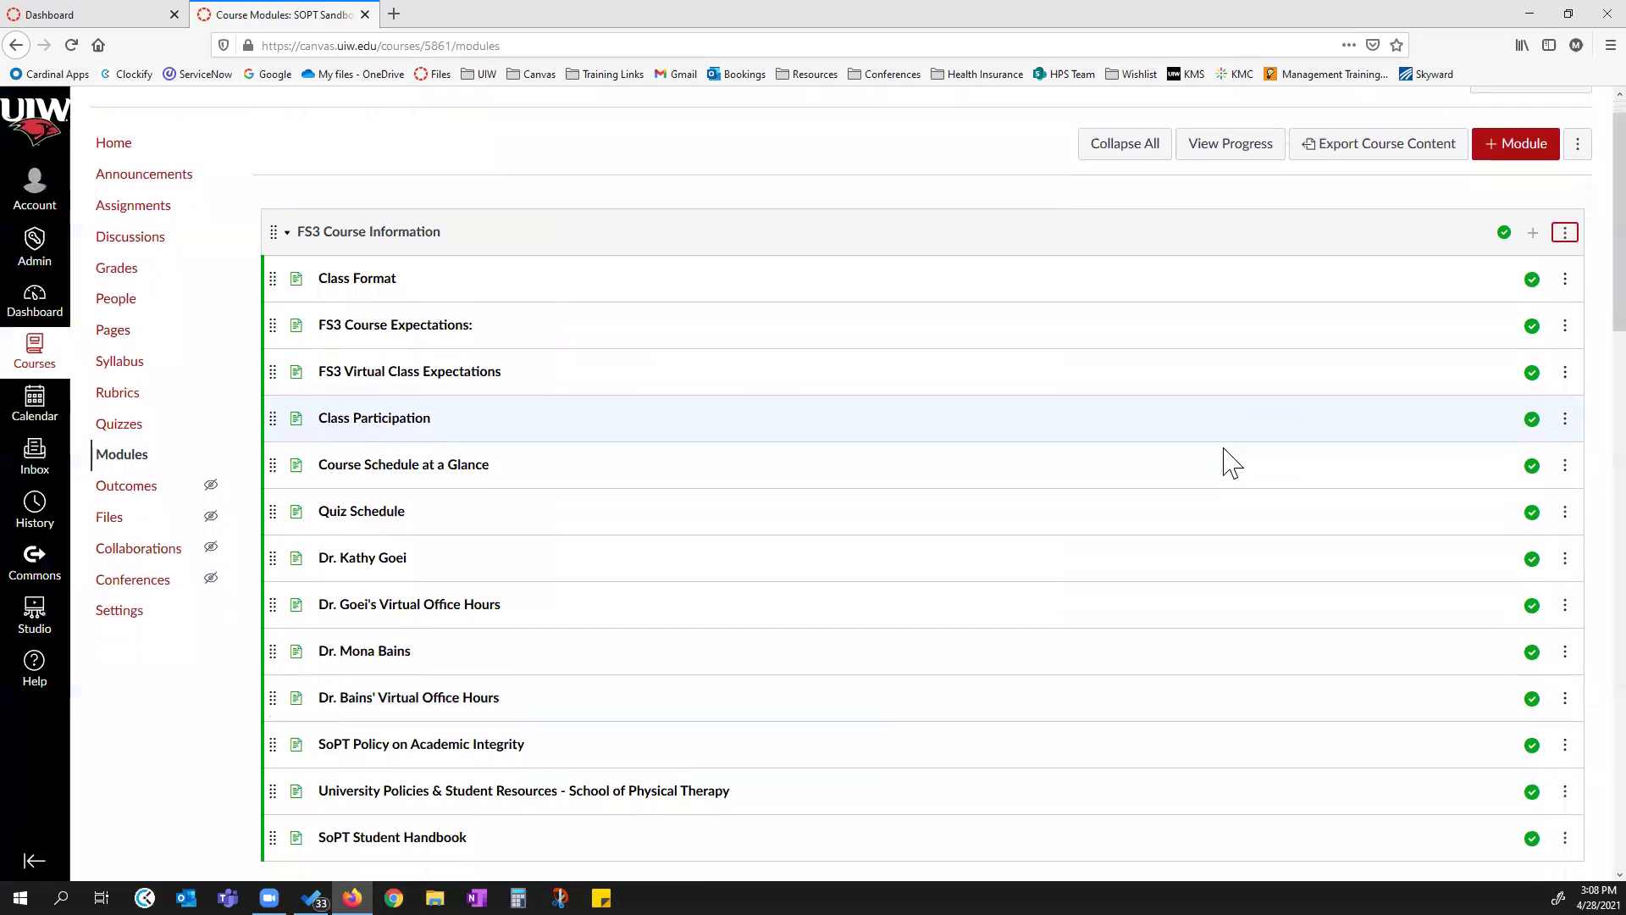
{"action": "scroll", "coordinate": [1417, 370], "scroll_direction": "down", "scroll_amount": 4}
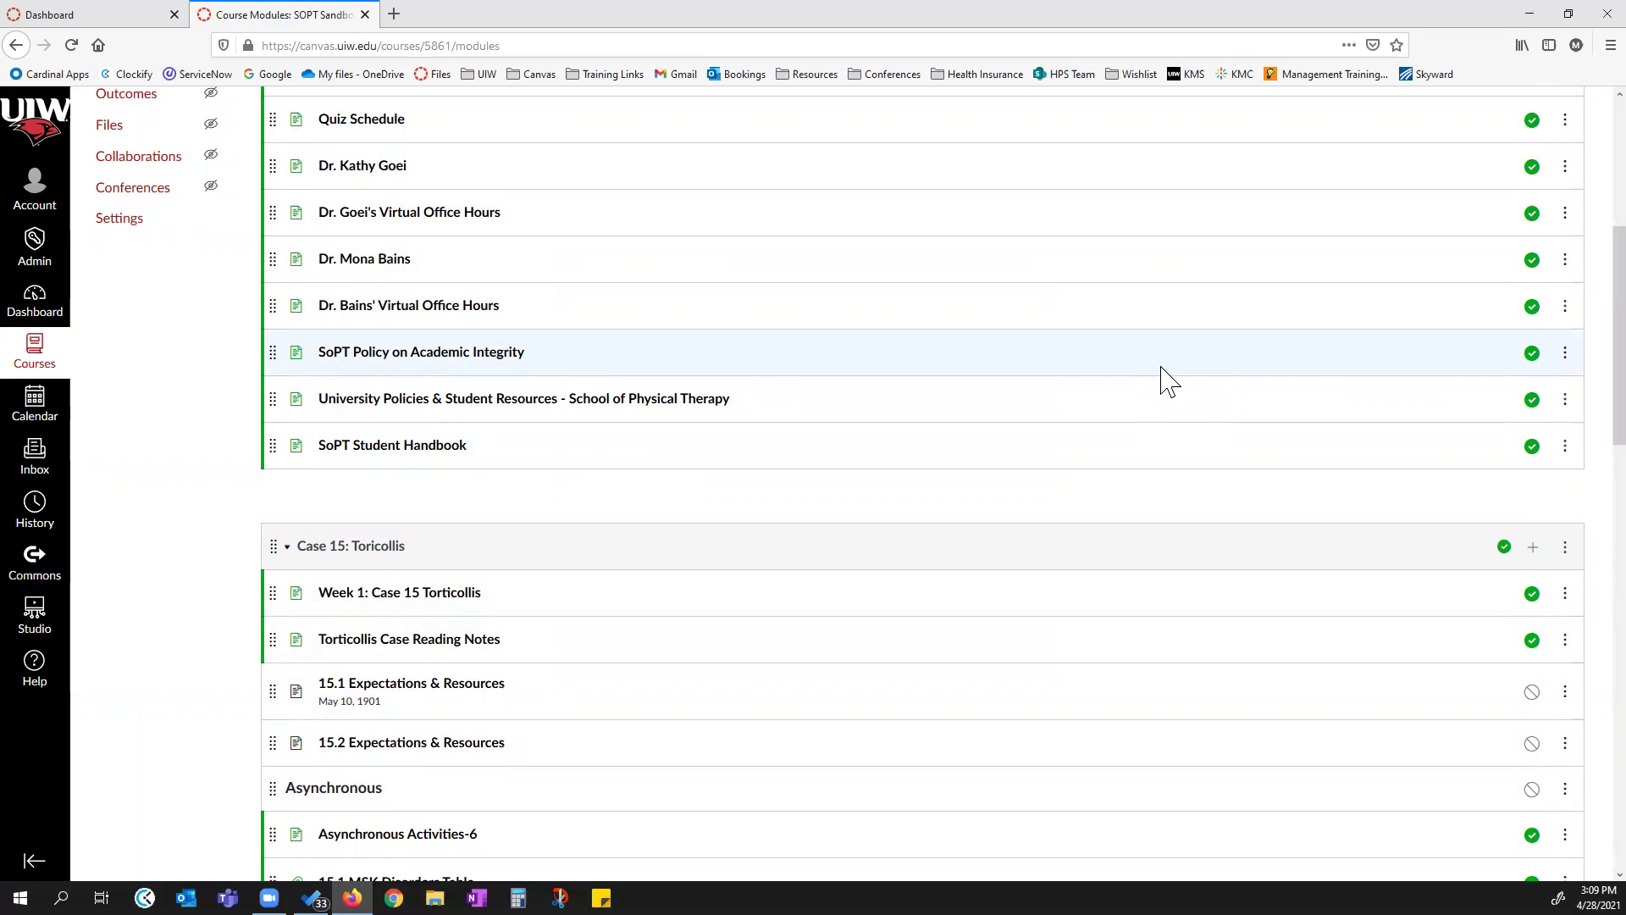
{"action": "left_click", "coordinate": [1565, 548]}
{"action": "left_click", "coordinate": [1521, 589]}
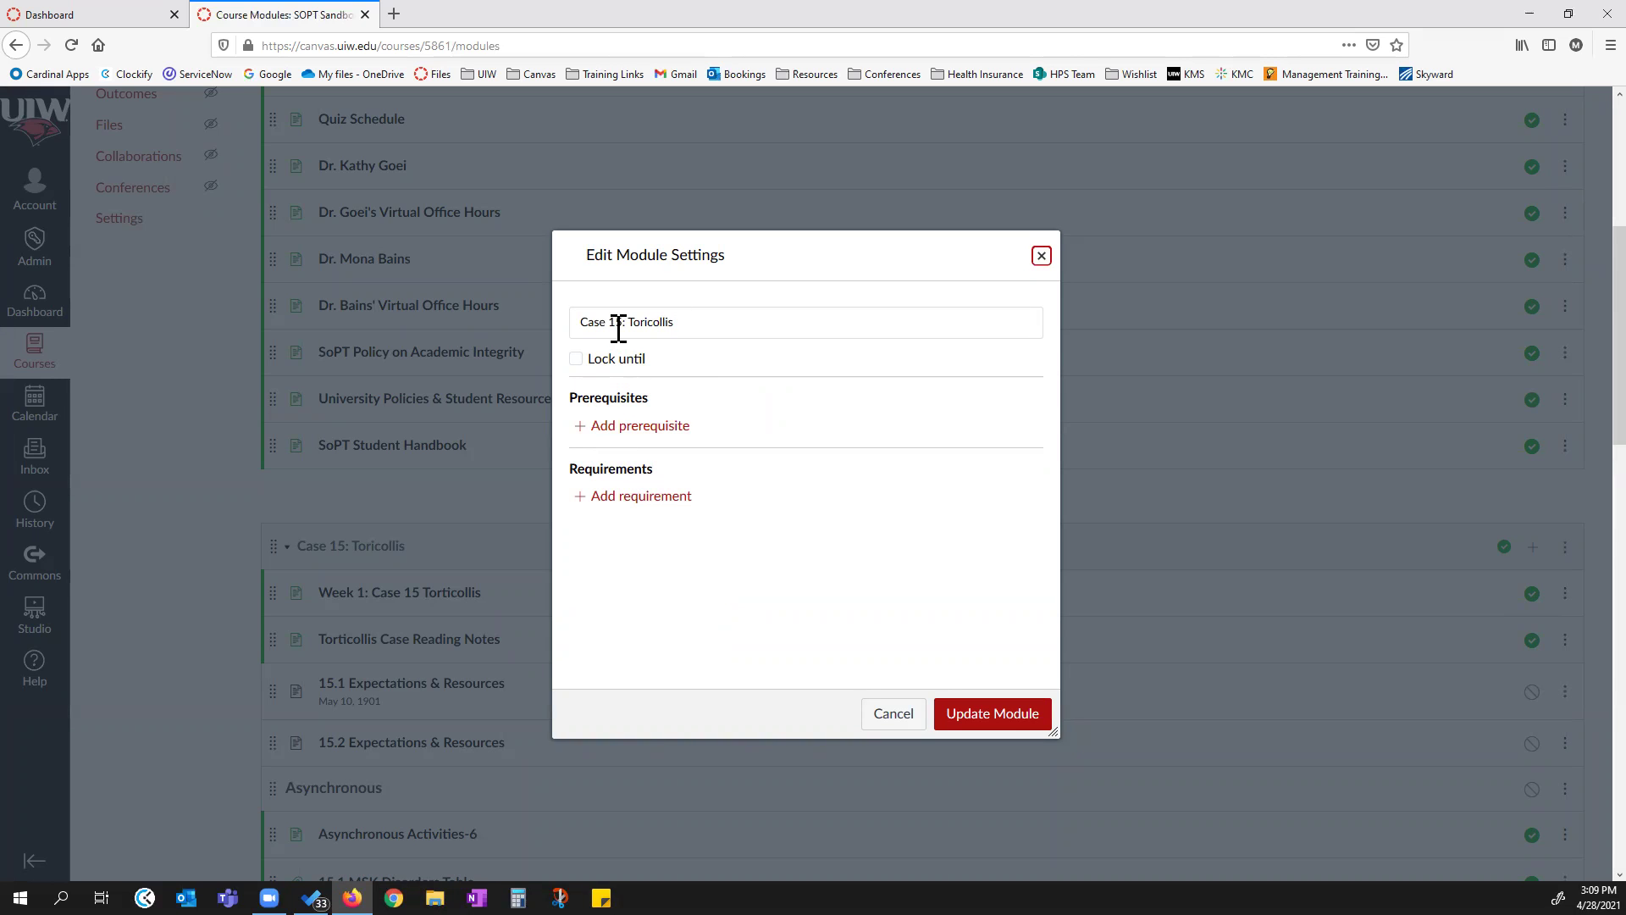
{"action": "left_click_drag", "start_coordinate": [588, 321], "coordinate": [668, 318]}
{"action": "left_click", "coordinate": [668, 317]}
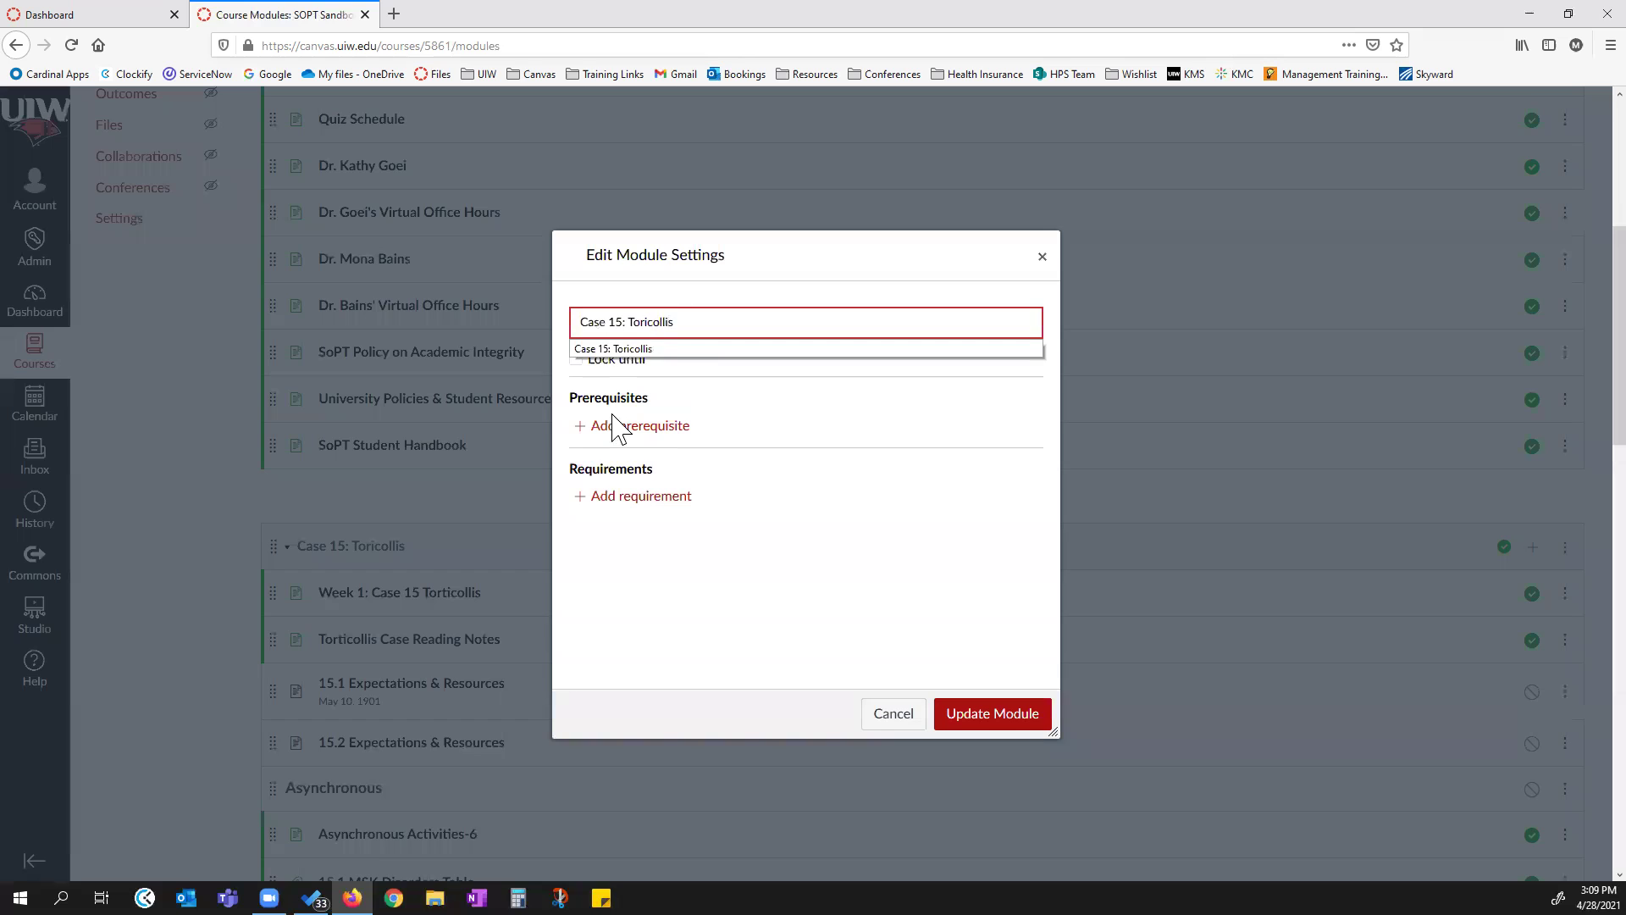
{"action": "left_click", "coordinate": [624, 430]}
{"action": "left_click", "coordinate": [637, 436]}
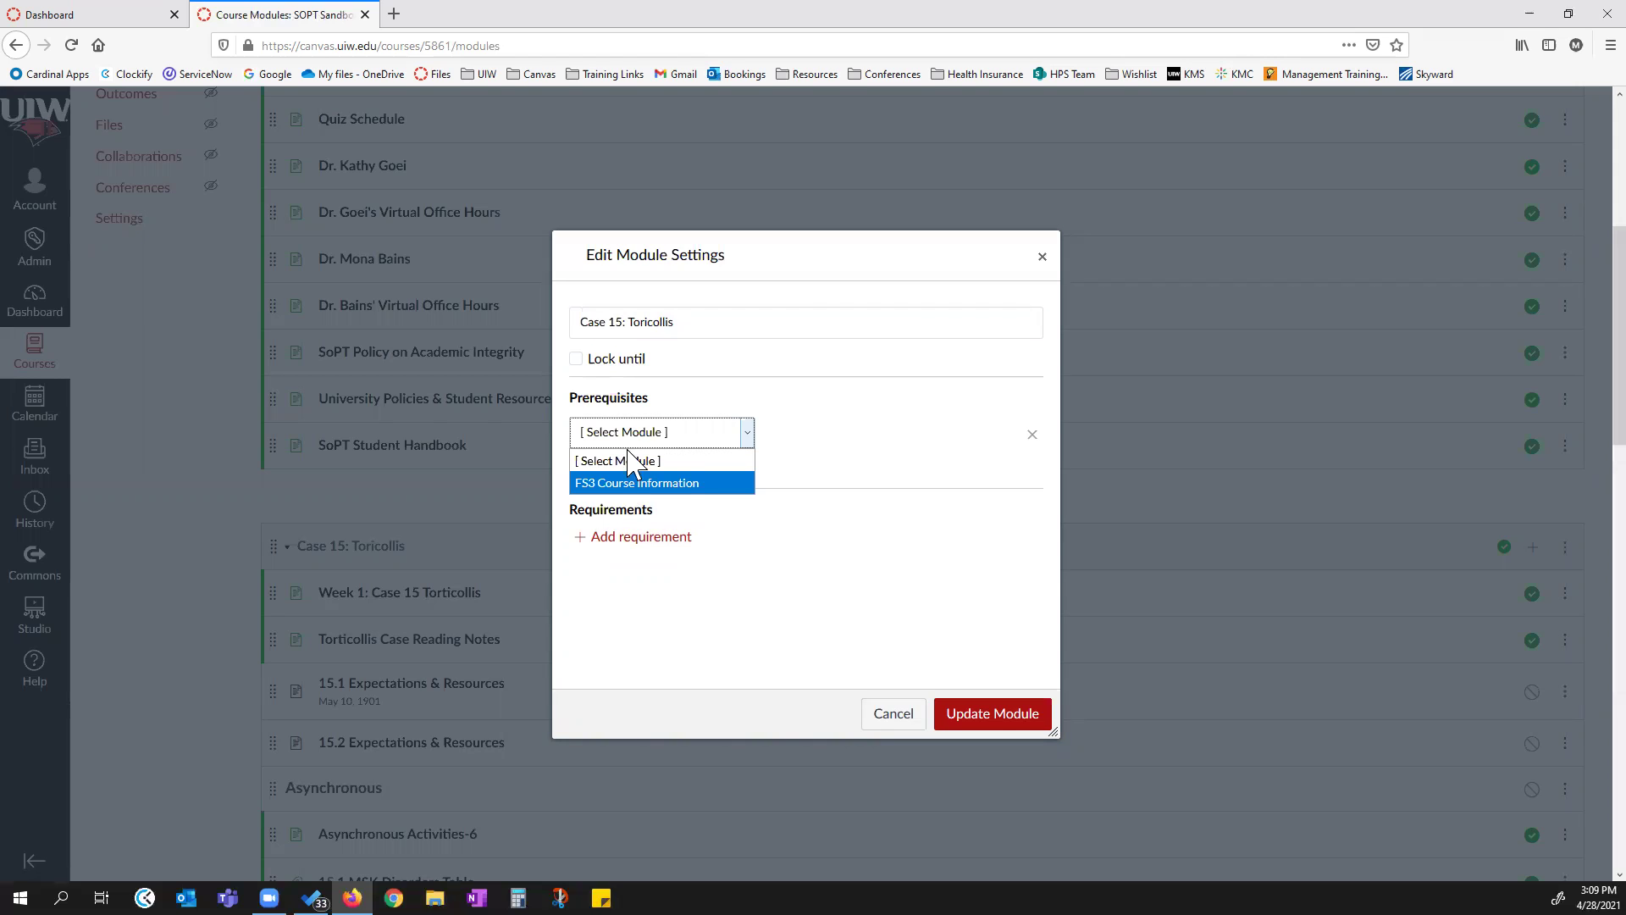
{"action": "left_click", "coordinate": [641, 483]}
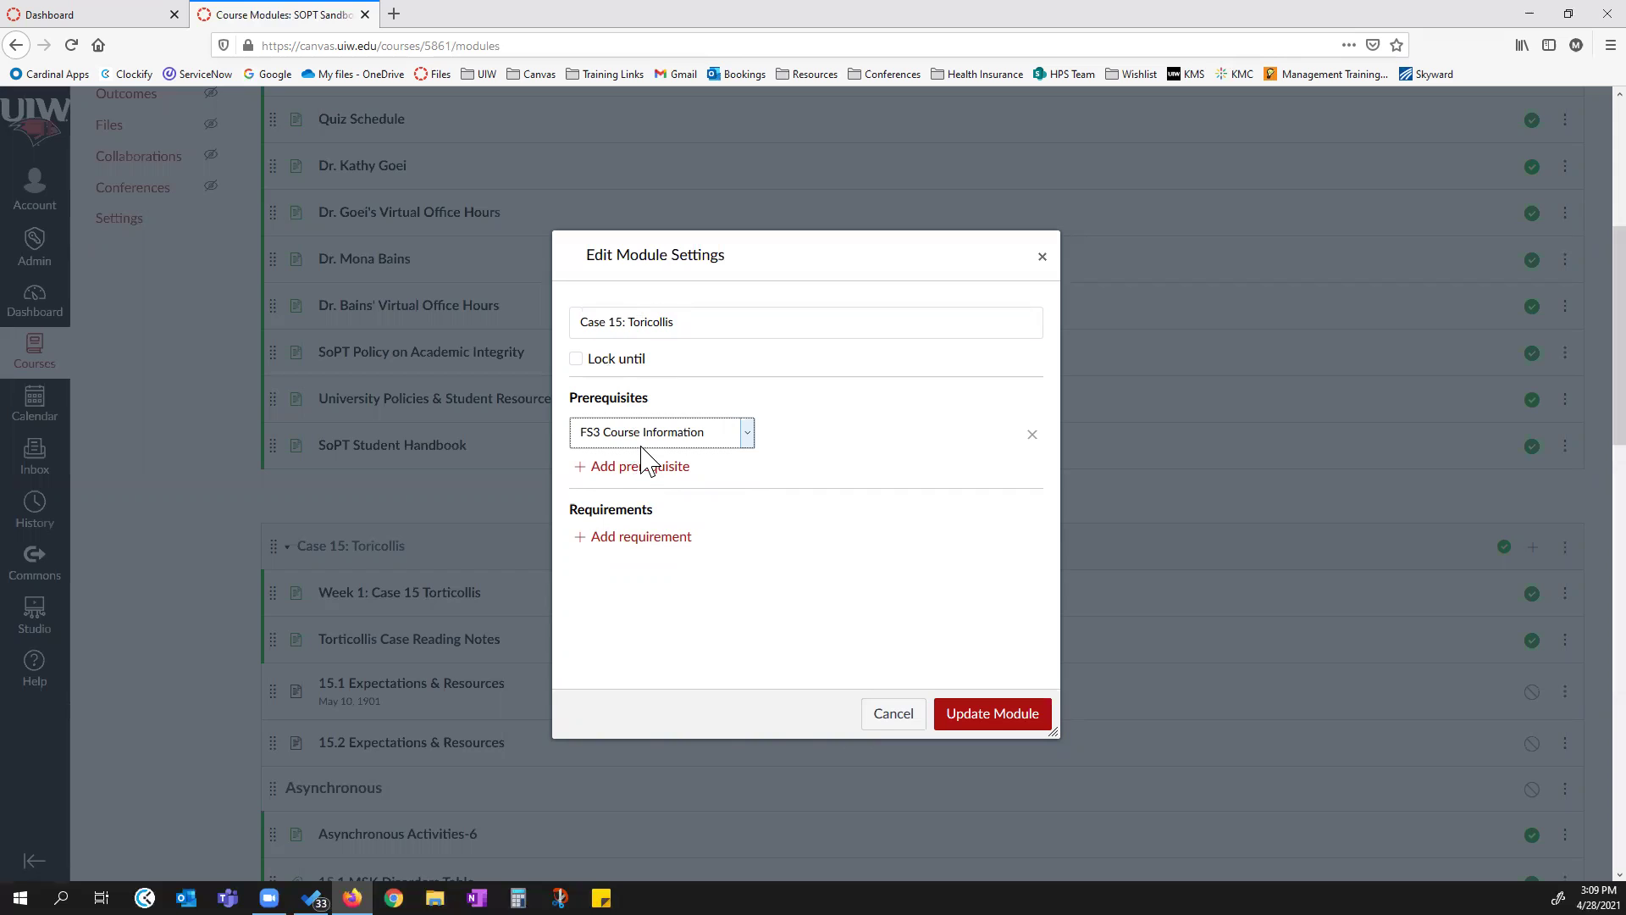
{"action": "left_click_drag", "start_coordinate": [592, 318], "coordinate": [693, 317]}
{"action": "left_click", "coordinate": [695, 318]}
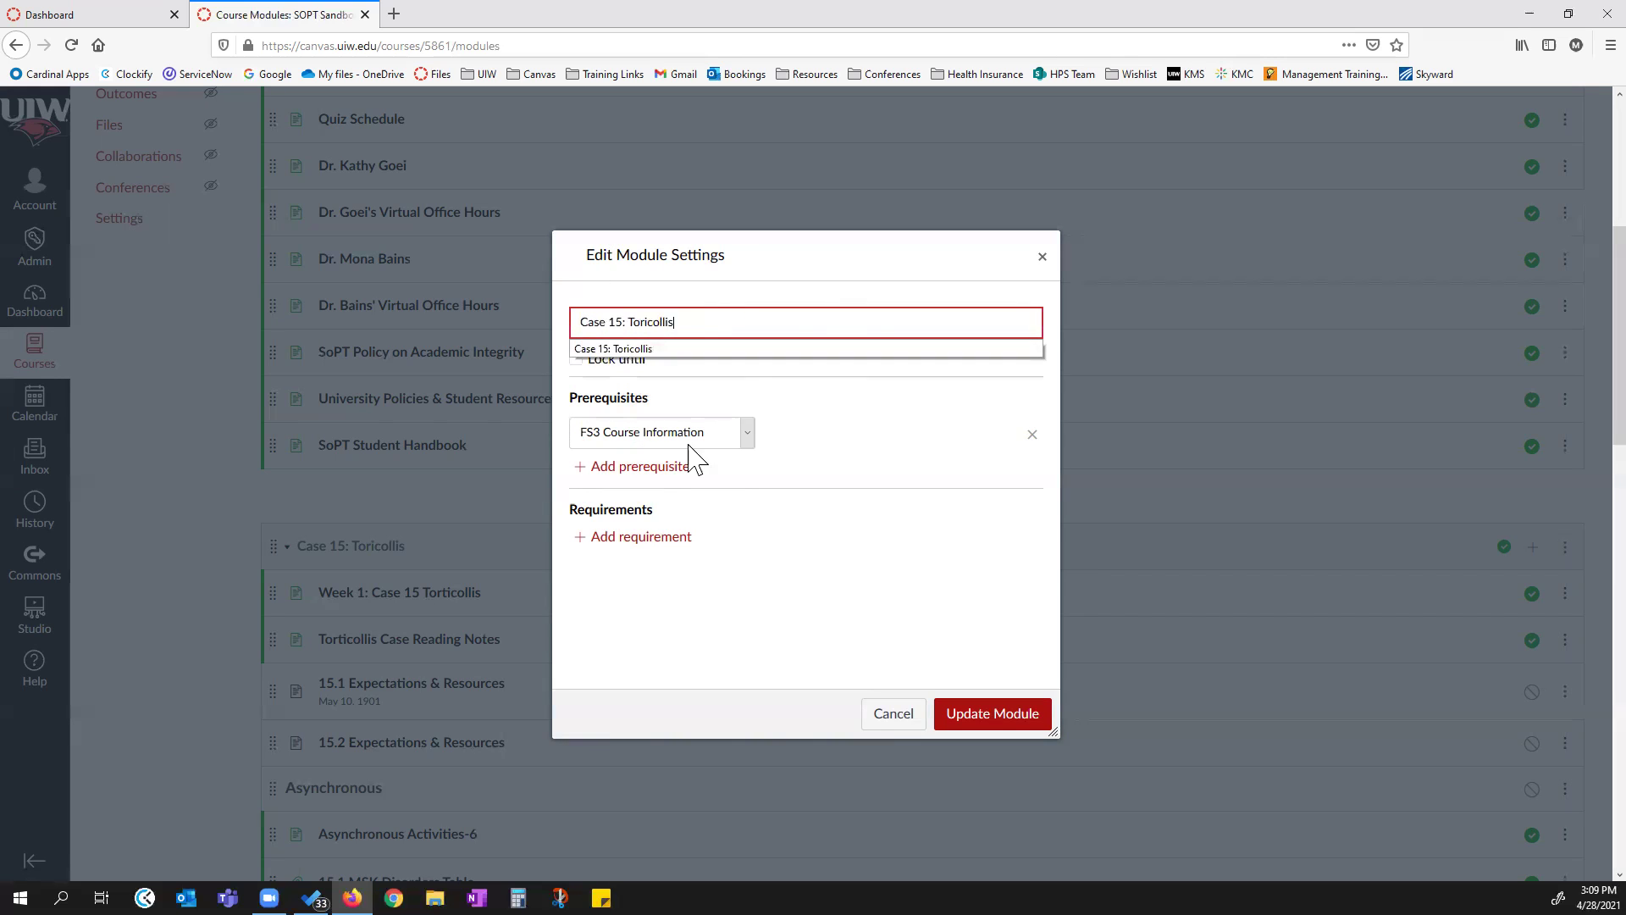
Remove the FS3 Course Information prerequisite from Case 15: Toricollis and discard another blank prerequisite.
{"action": "left_click", "coordinate": [1031, 436]}
{"action": "left_click", "coordinate": [669, 427]}
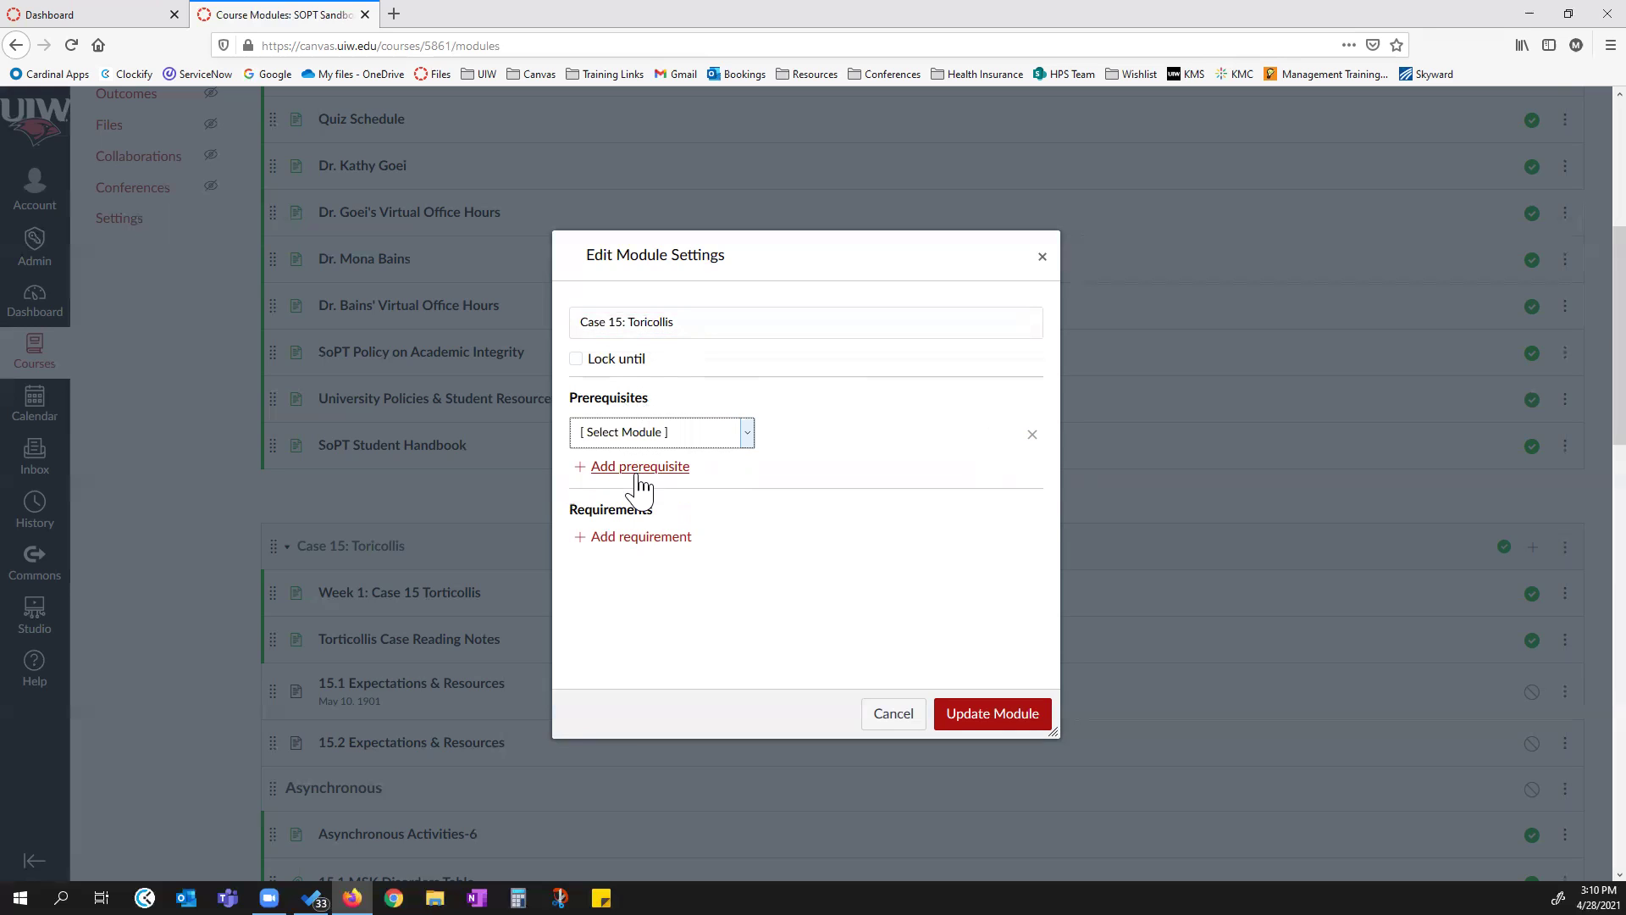
{"action": "left_click", "coordinate": [1032, 434]}
Add a requirement to view Week 1: Case 15 Torticollis, with students completing one of the requirements.
{"action": "left_click", "coordinate": [608, 508]}
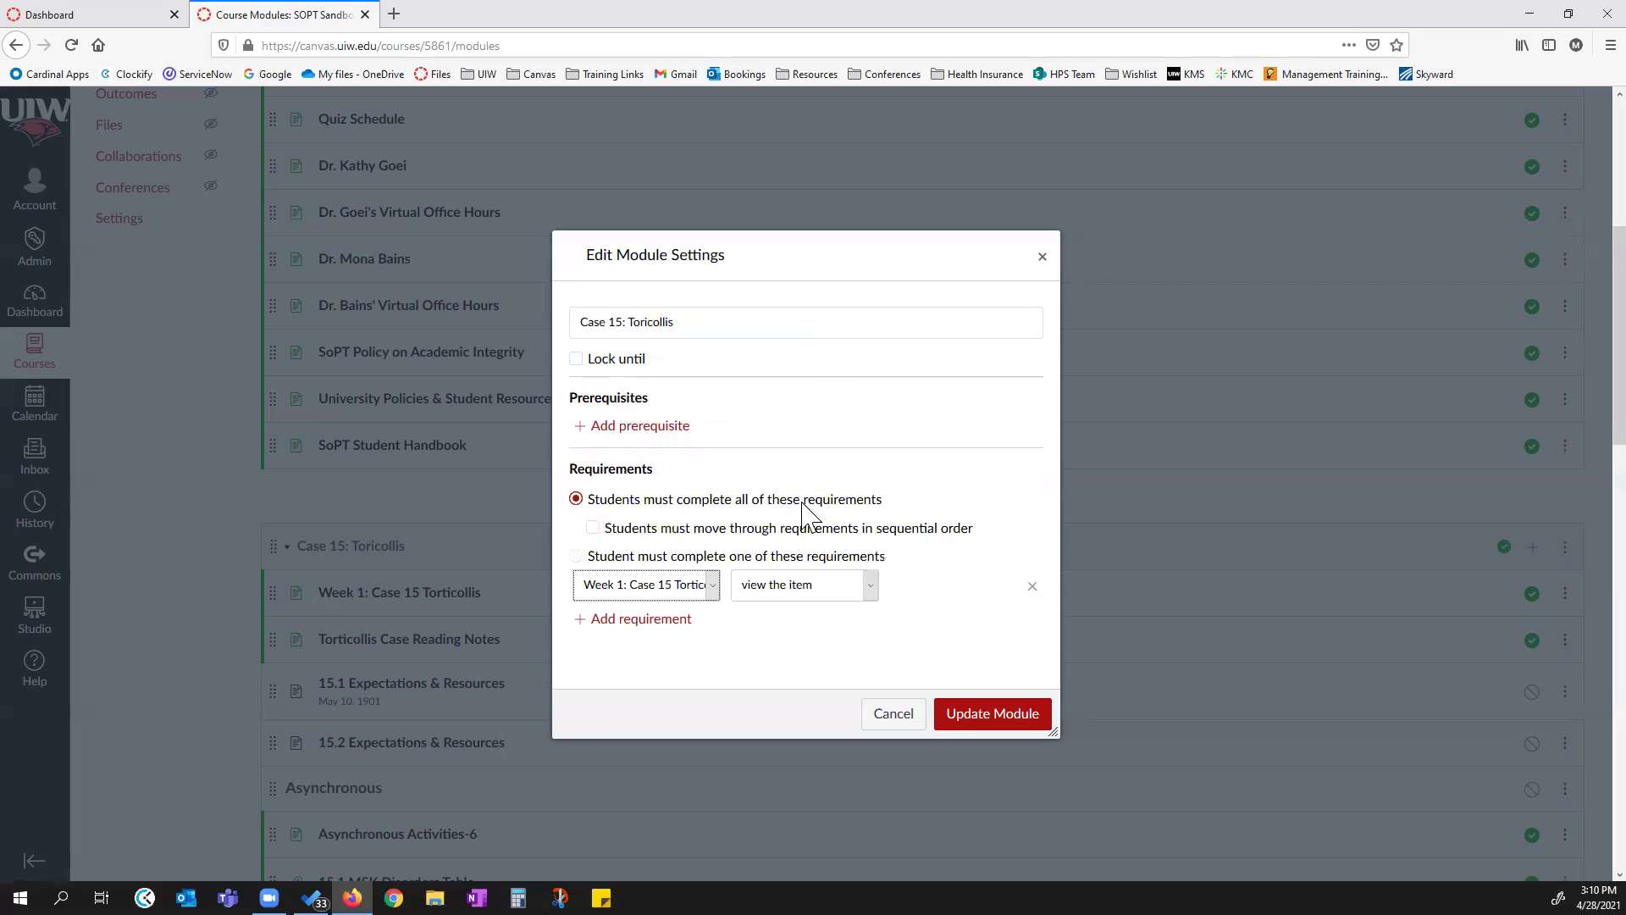
{"action": "left_click", "coordinate": [592, 527]}
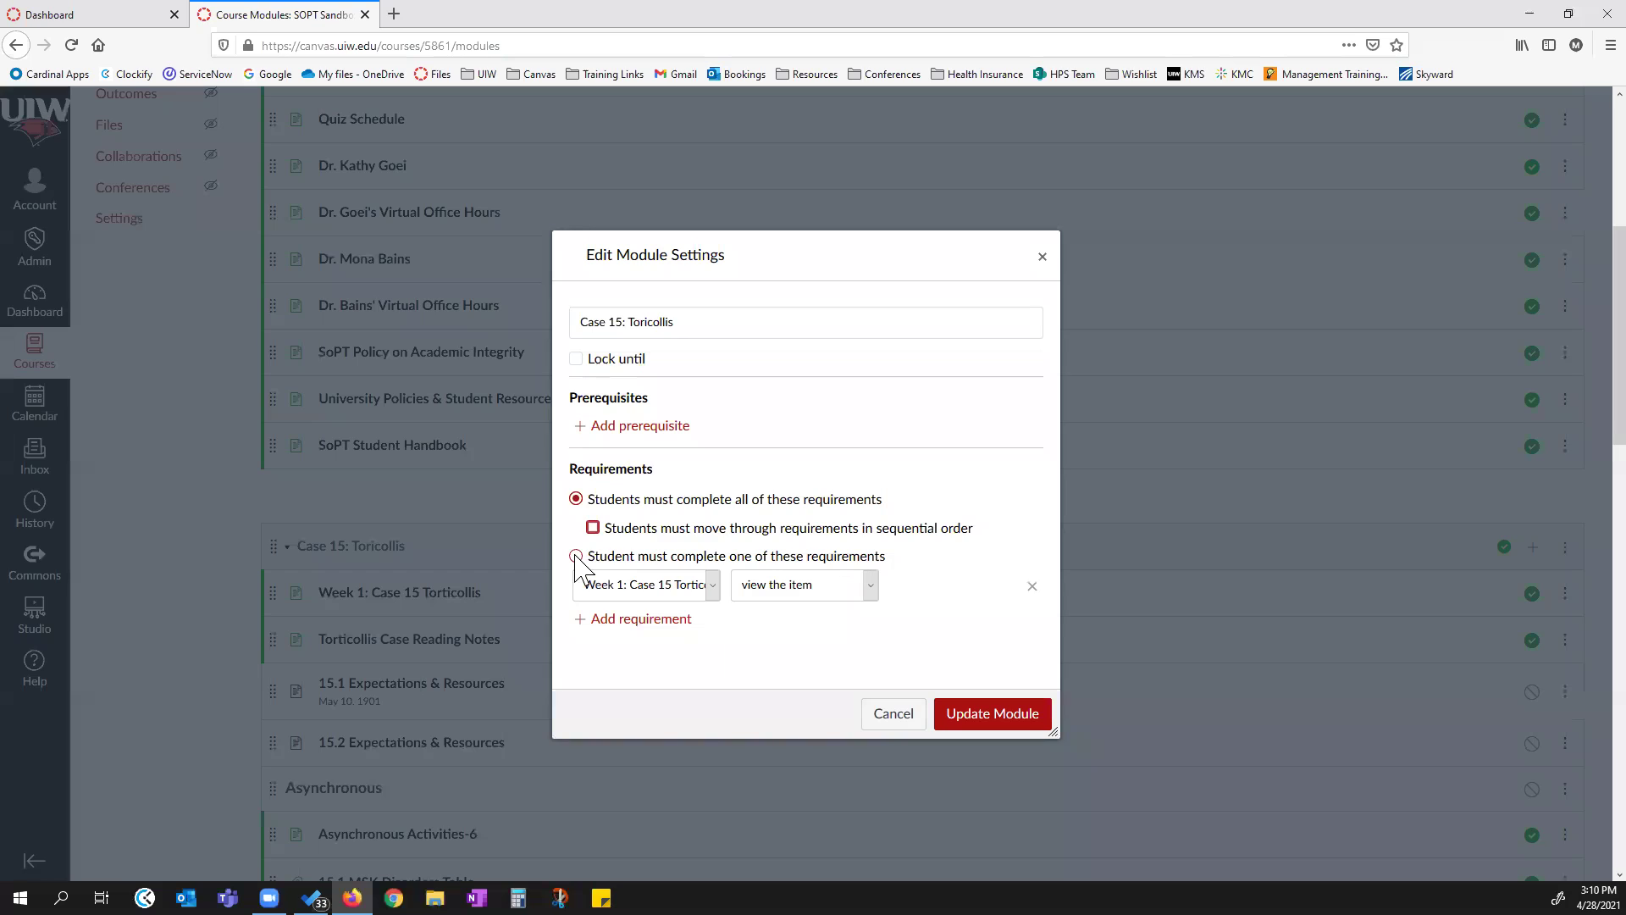
{"action": "left_click", "coordinate": [576, 556]}
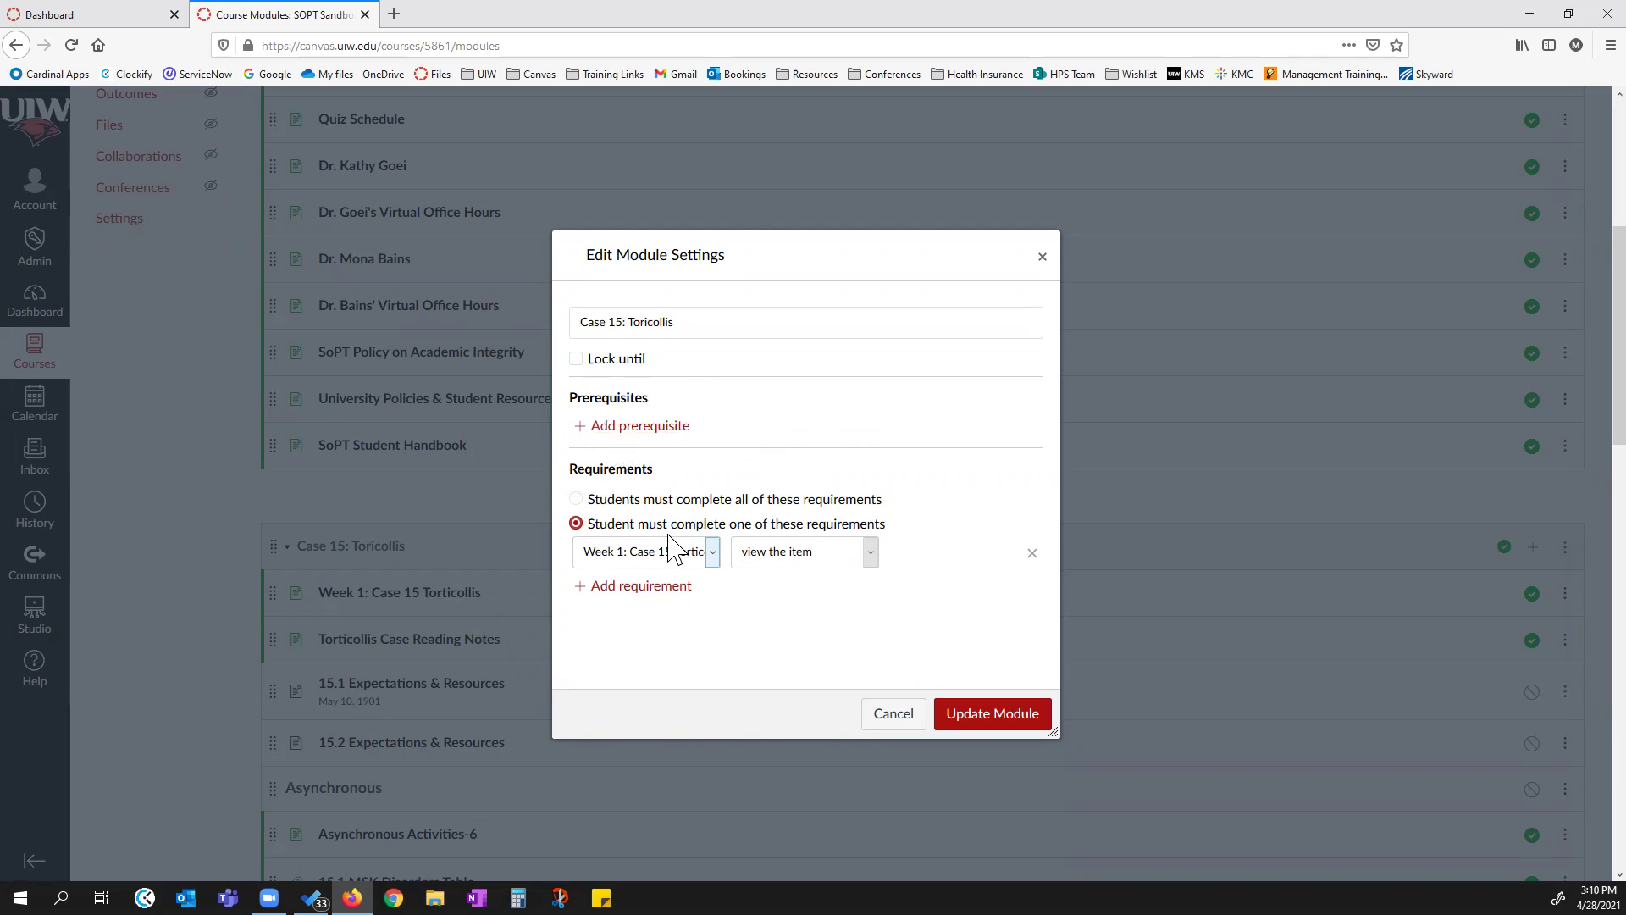
Check the requirement's item and completion choices, remove the requirement and update the Case 15: Toricollis module.
{"action": "left_click", "coordinate": [713, 554]}
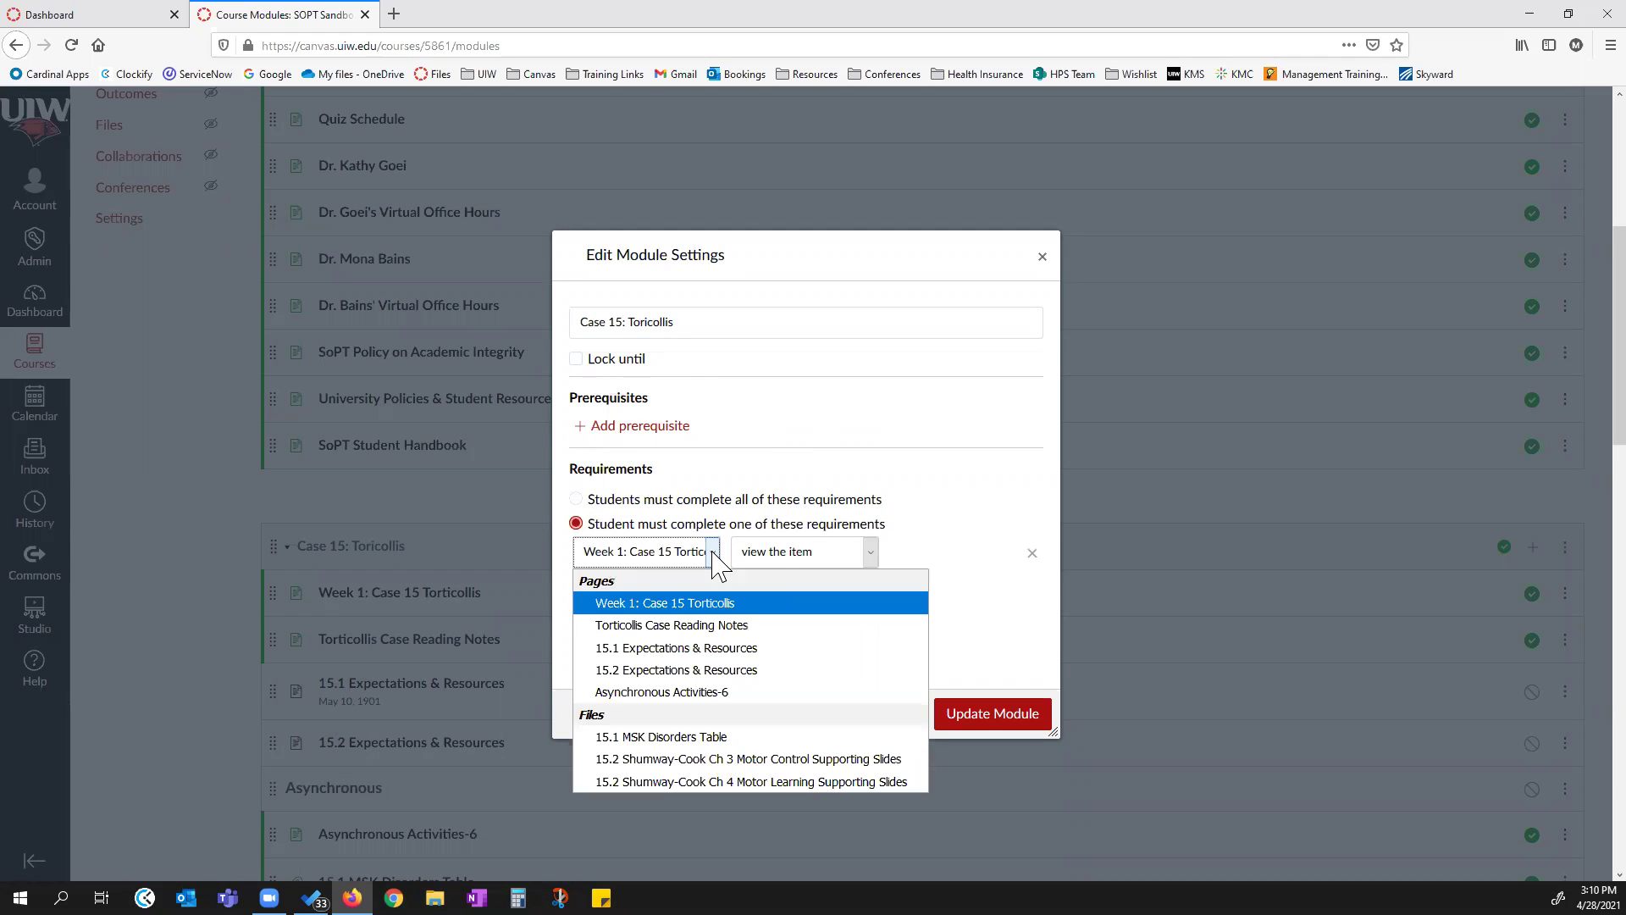
{"action": "left_click", "coordinate": [948, 516]}
{"action": "left_click", "coordinate": [869, 557]}
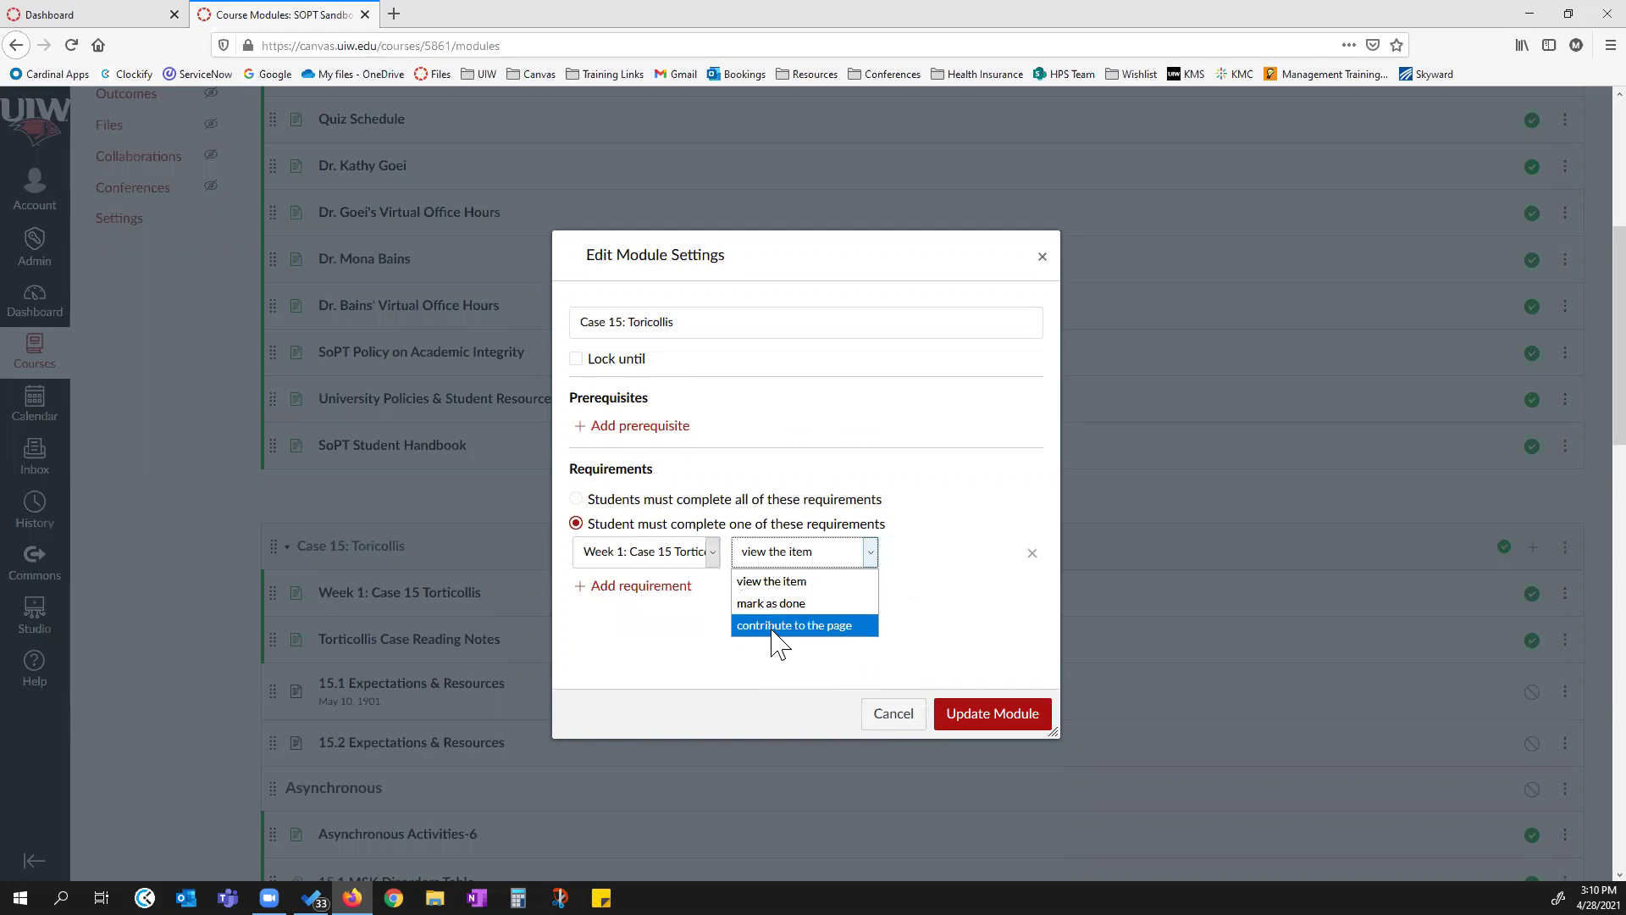
{"action": "left_click", "coordinate": [956, 558]}
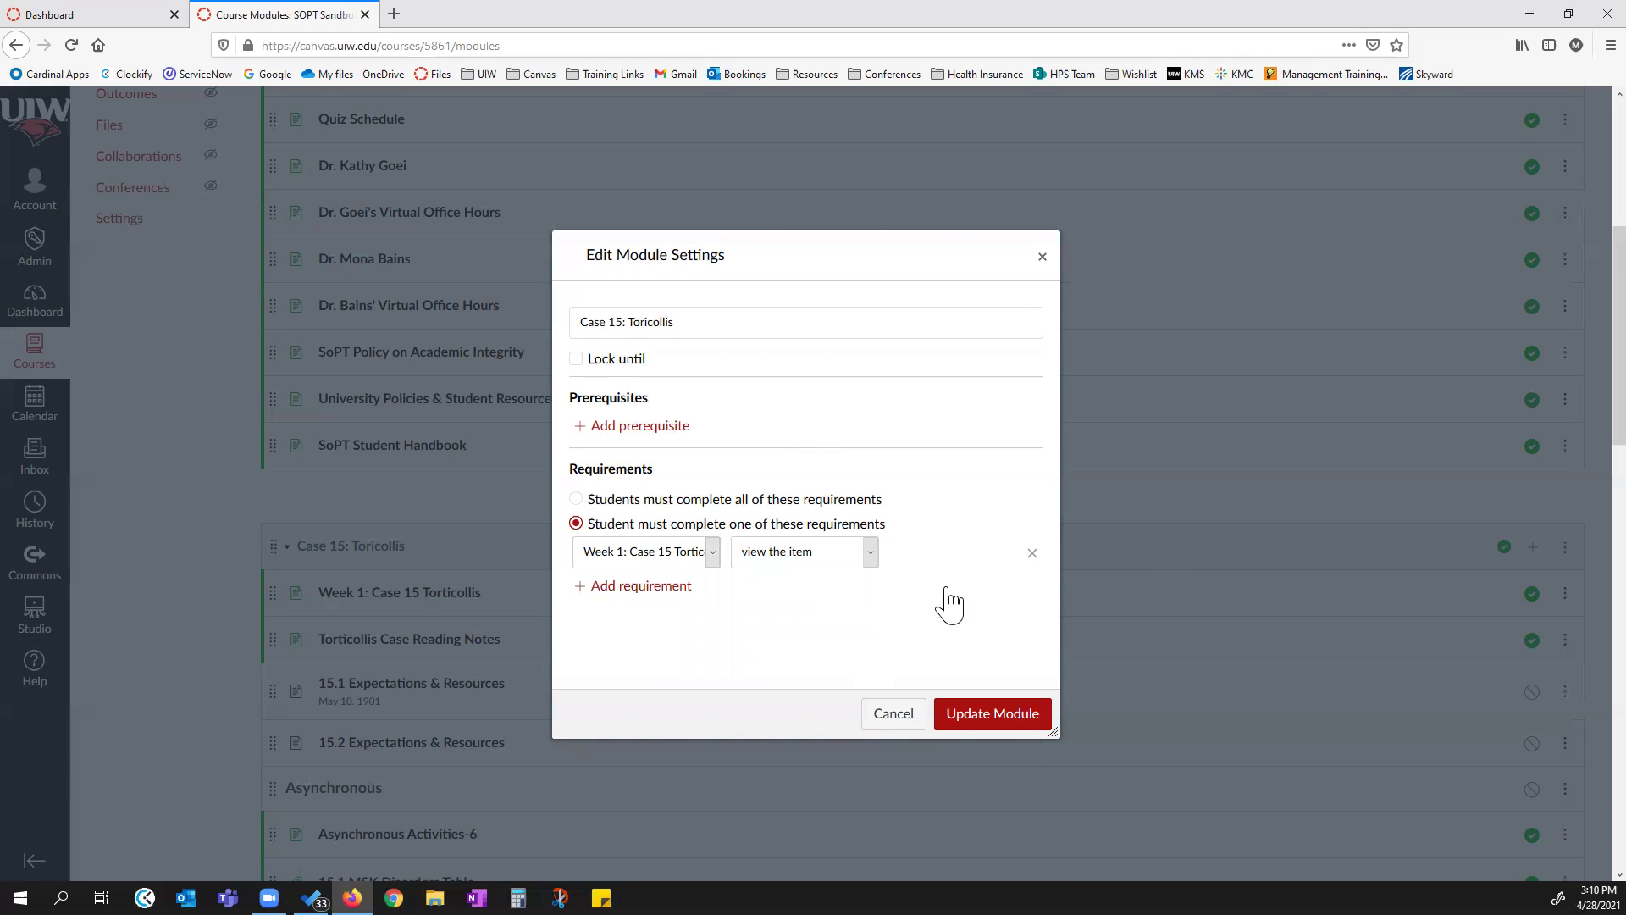
{"action": "left_click", "coordinate": [1031, 554]}
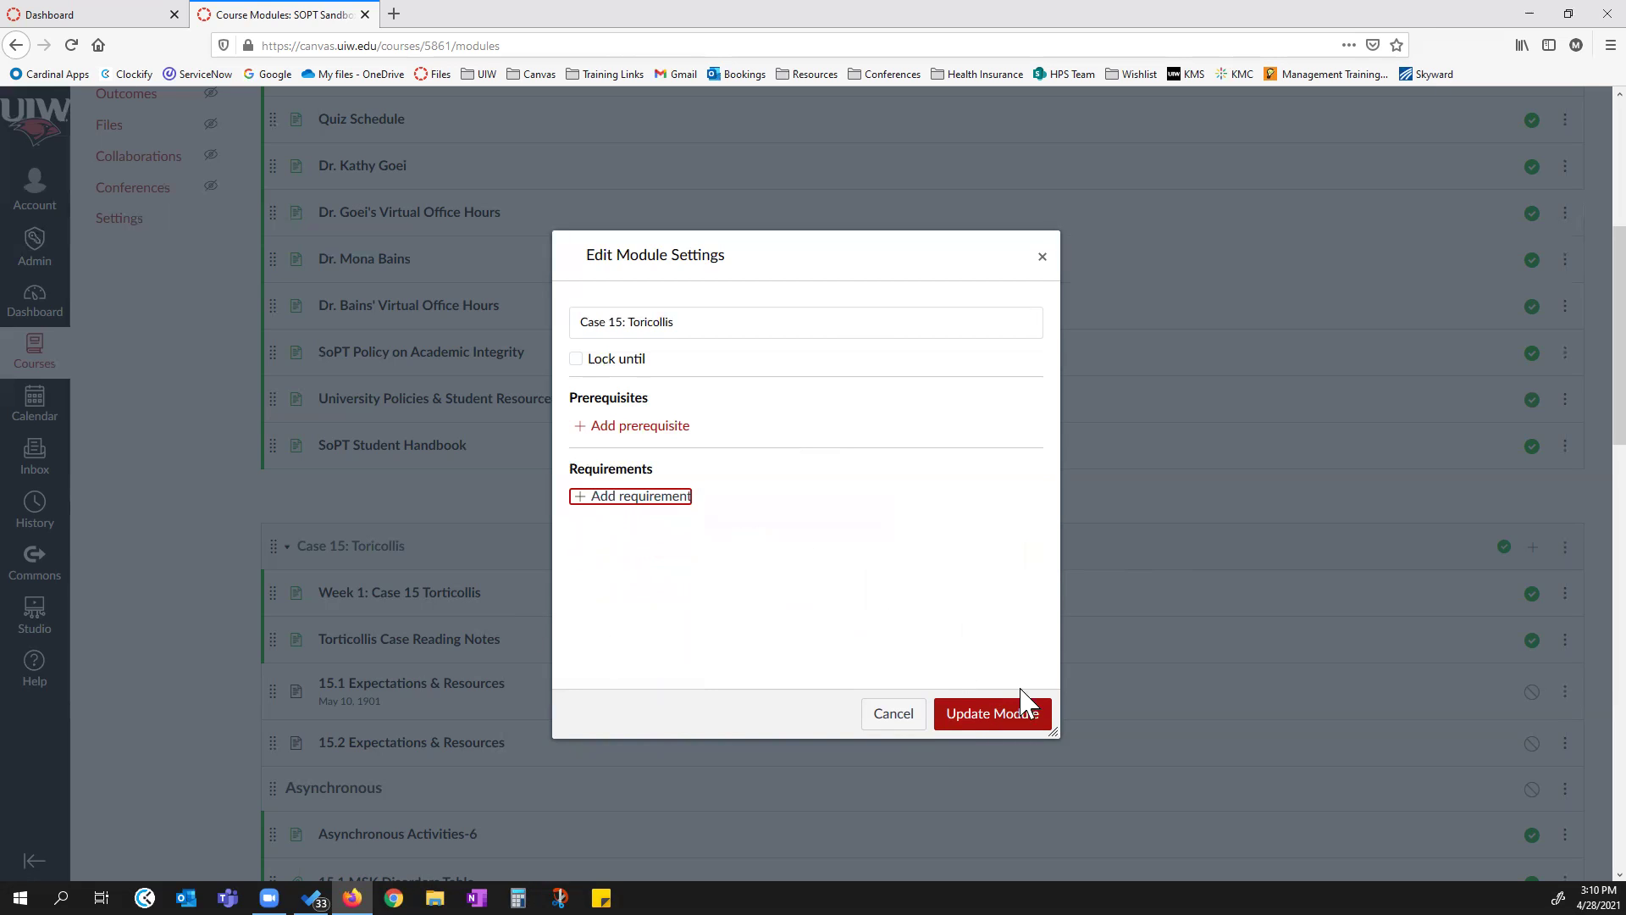
{"action": "left_click", "coordinate": [987, 716]}
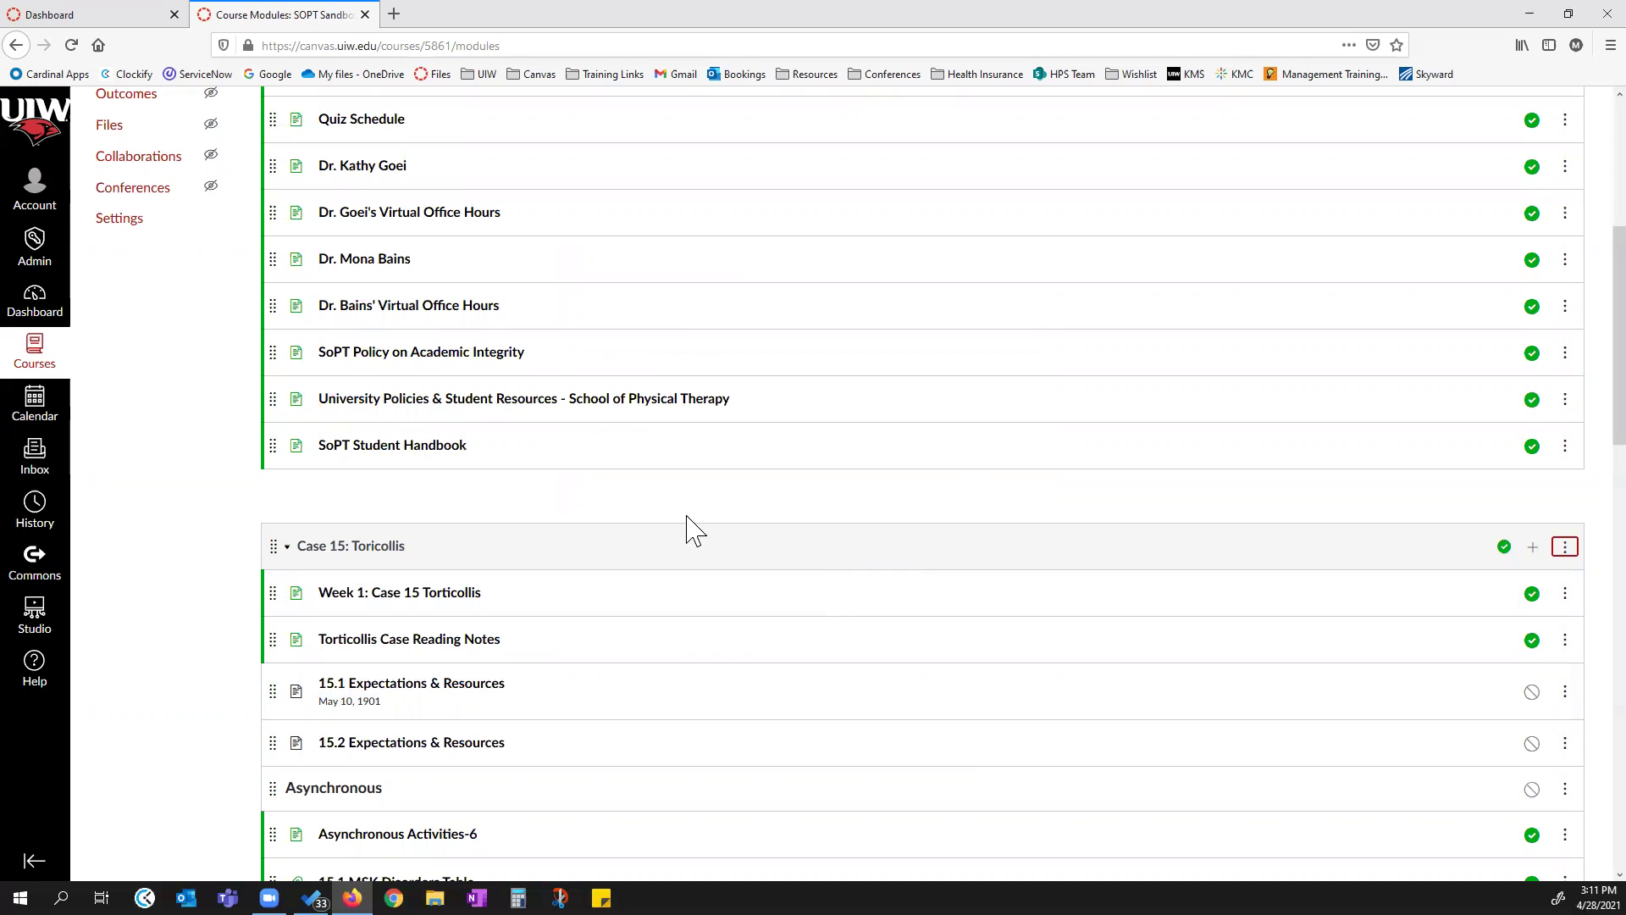
Look through the course modules, expanding Synchronous Activities Case 15 and Case 16: CP to review their contents.
{"action": "scroll", "coordinate": [726, 479], "scroll_direction": "up", "scroll_amount": 5}
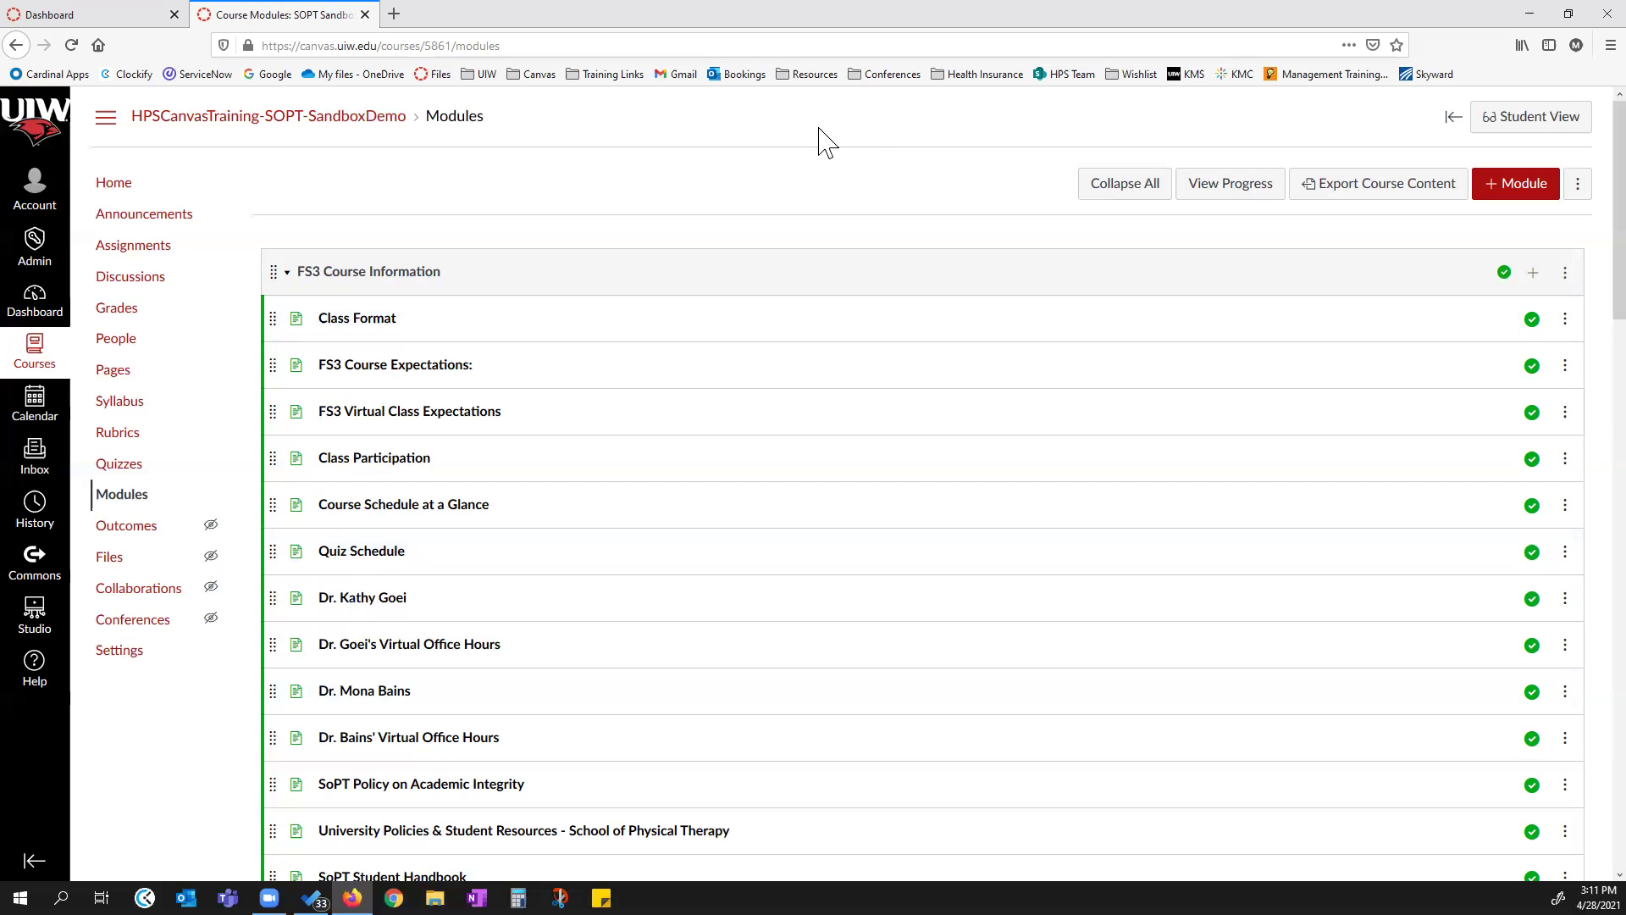
{"action": "scroll", "coordinate": [1203, 460], "scroll_direction": "down", "scroll_amount": 2}
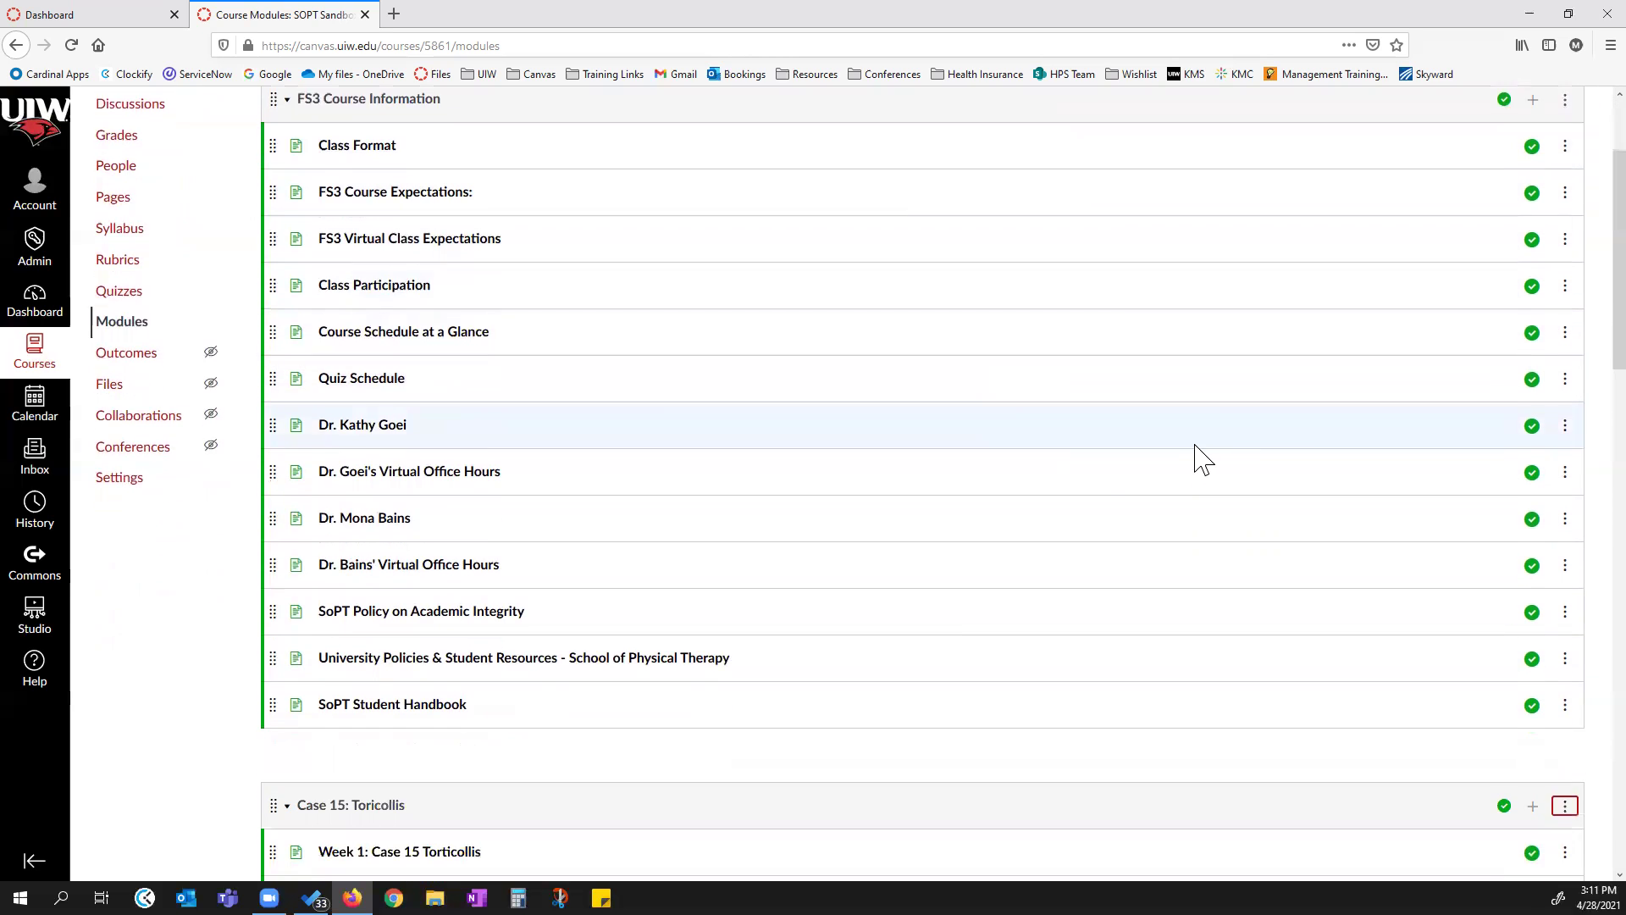
{"action": "scroll", "coordinate": [1202, 459], "scroll_direction": "down", "scroll_amount": 2}
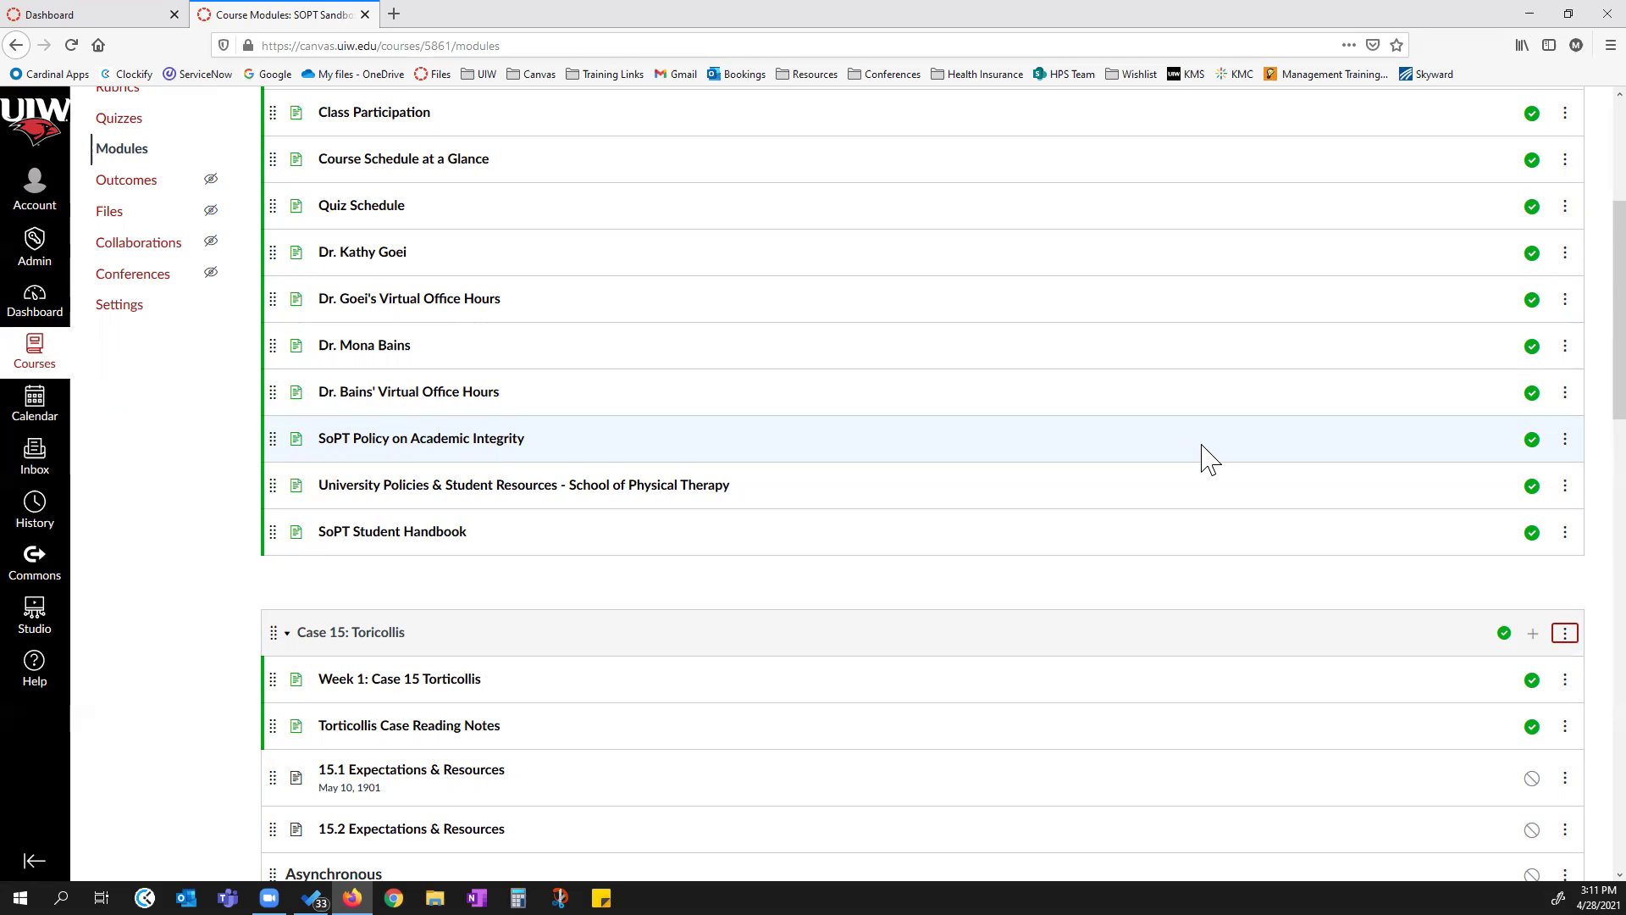
{"action": "scroll", "coordinate": [631, 567], "scroll_direction": "down", "scroll_amount": 4}
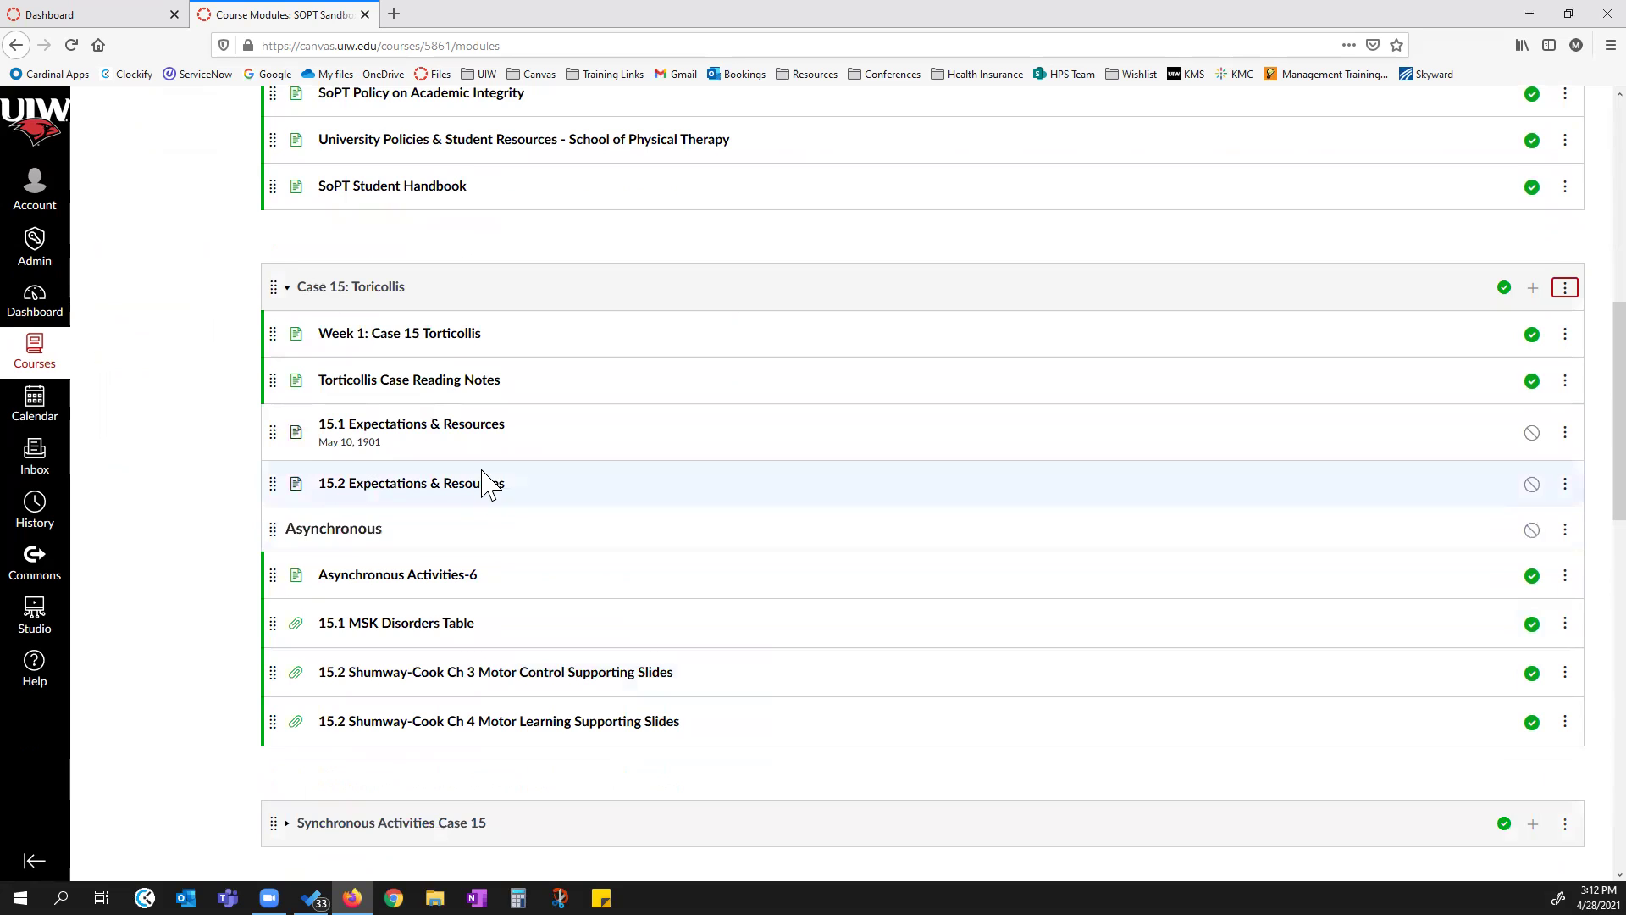
{"action": "scroll", "coordinate": [500, 508], "scroll_direction": "down", "scroll_amount": 1}
{"action": "scroll", "coordinate": [614, 561], "scroll_direction": "down", "scroll_amount": 3}
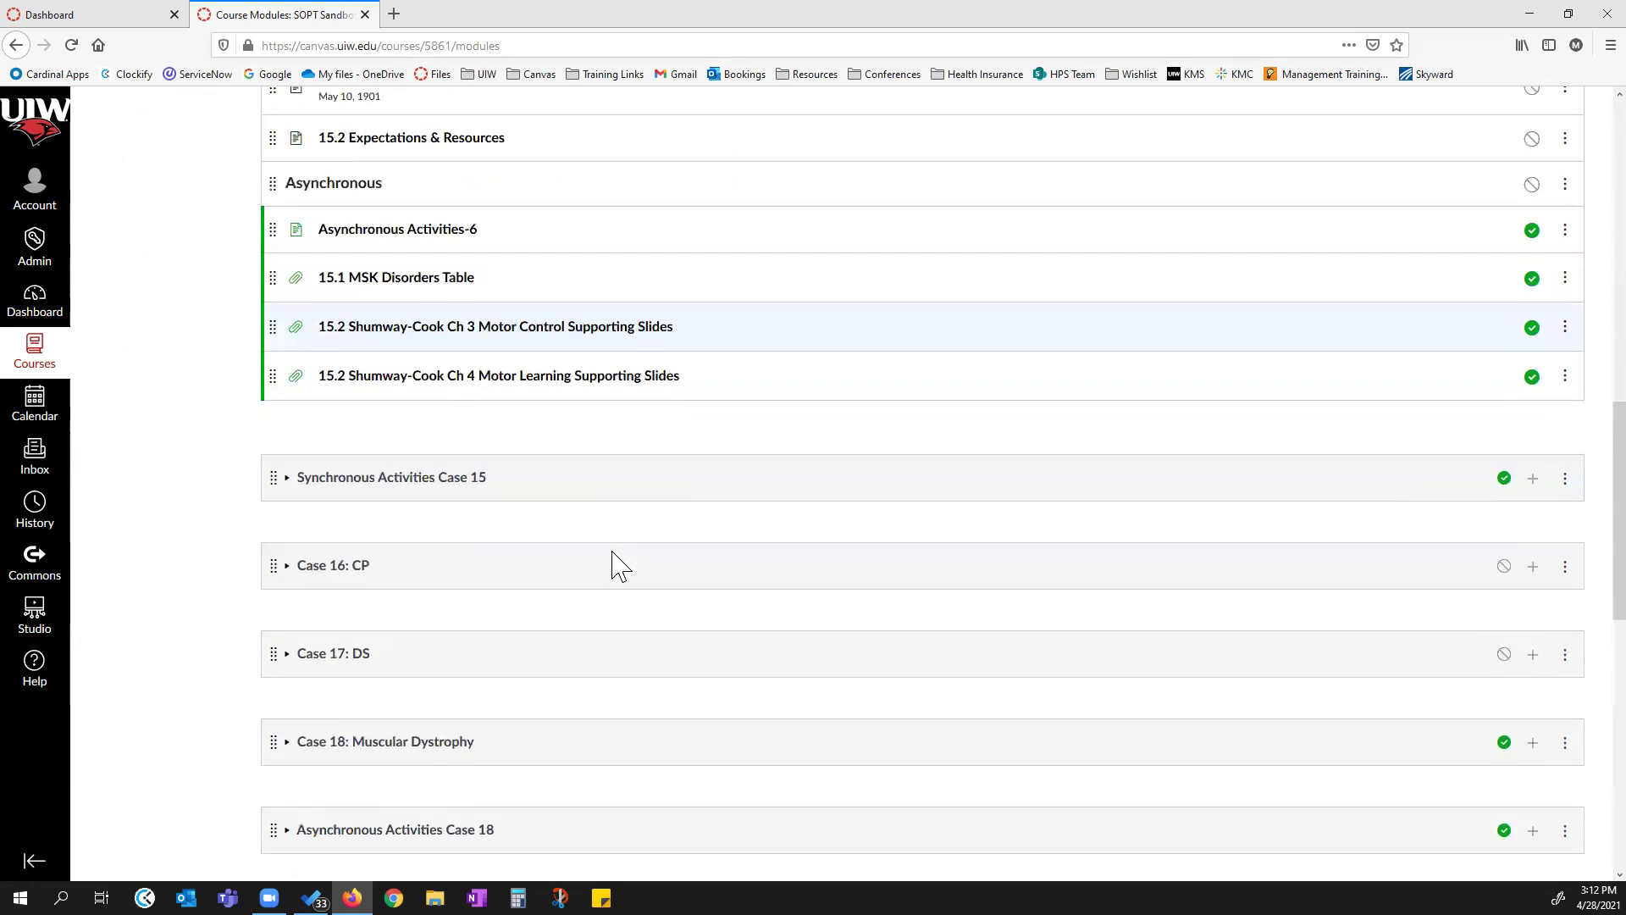
{"action": "left_click", "coordinate": [292, 479]}
{"action": "scroll", "coordinate": [499, 496], "scroll_direction": "down", "scroll_amount": 2}
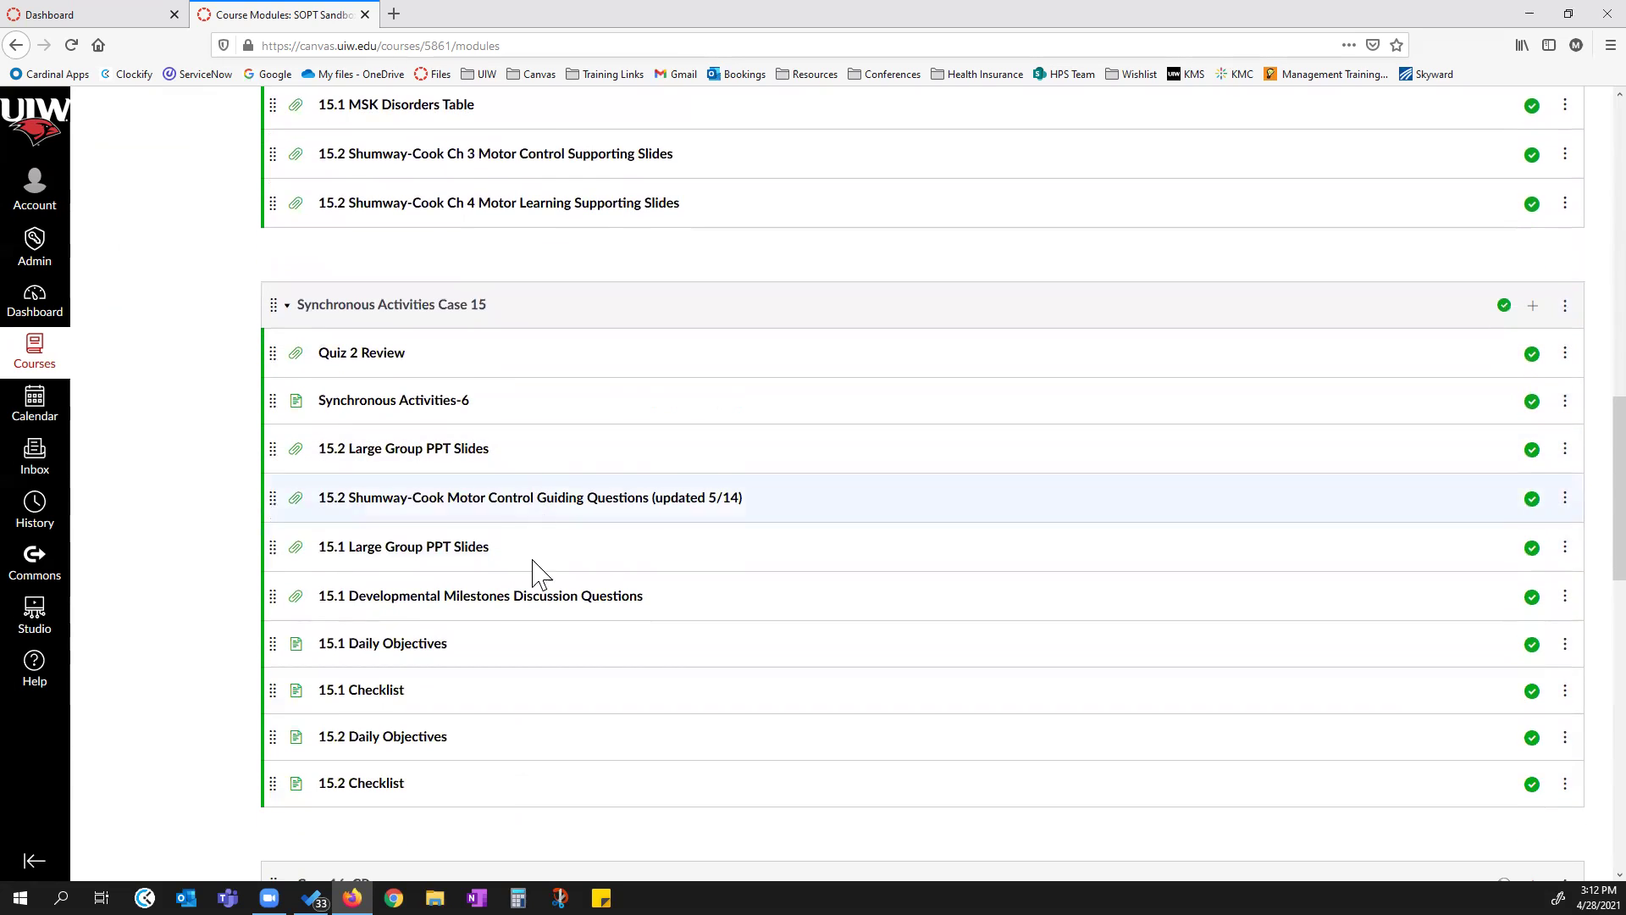
{"action": "scroll", "coordinate": [423, 669], "scroll_direction": "down", "scroll_amount": 3}
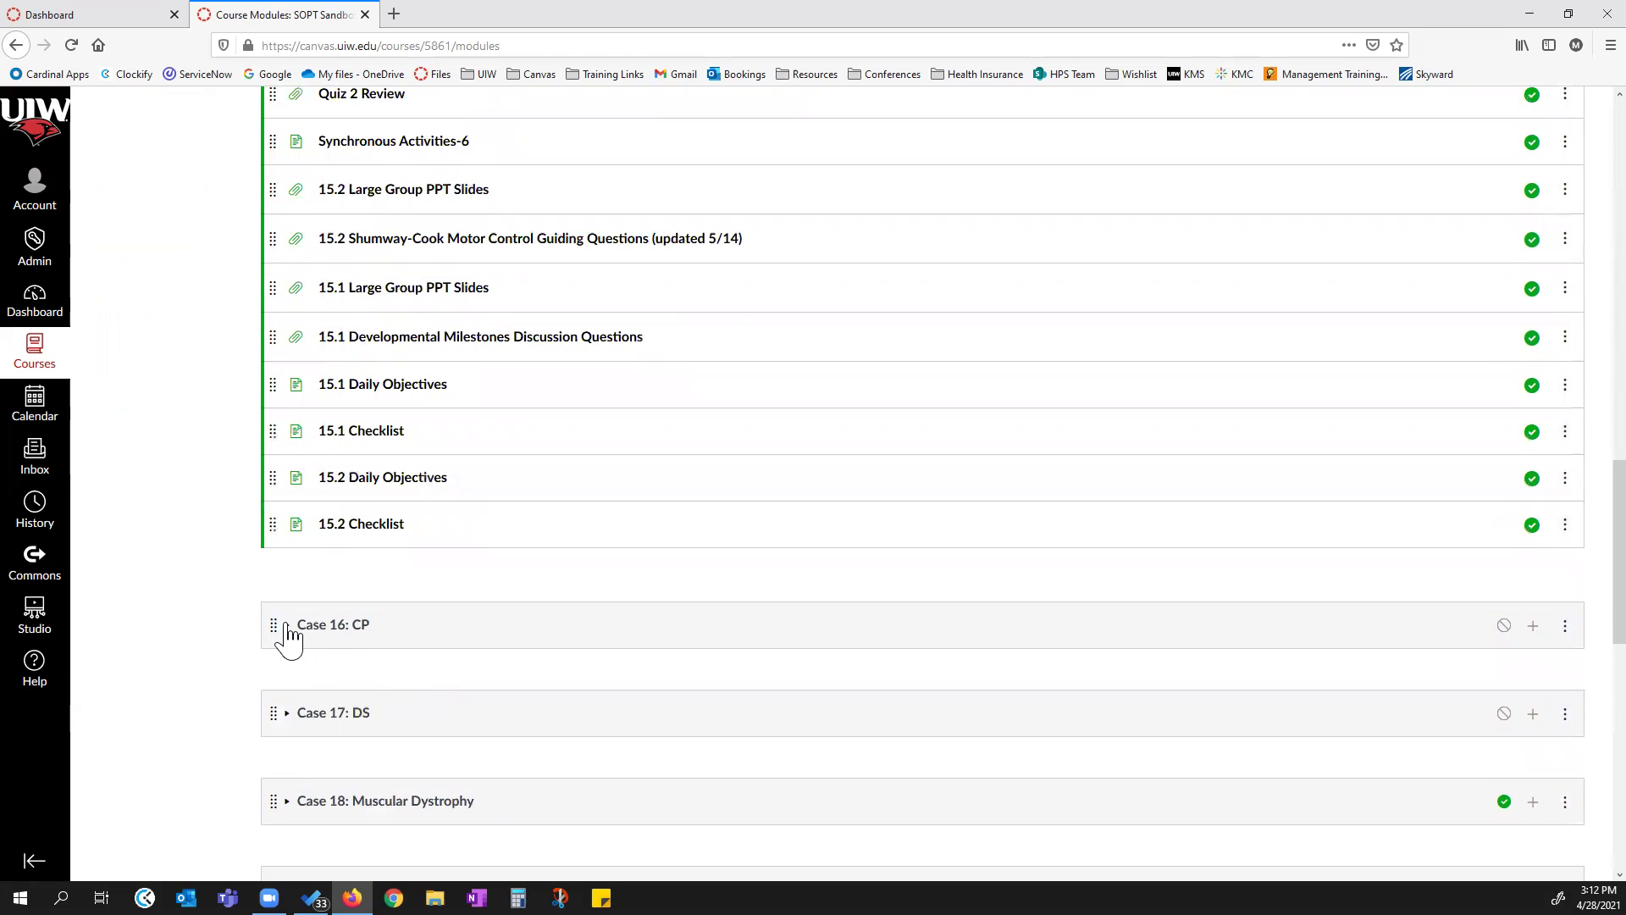
{"action": "left_click", "coordinate": [305, 631]}
{"action": "scroll", "coordinate": [457, 631], "scroll_direction": "down", "scroll_amount": 3}
{"action": "scroll", "coordinate": [575, 559], "scroll_direction": "up", "scroll_amount": 20}
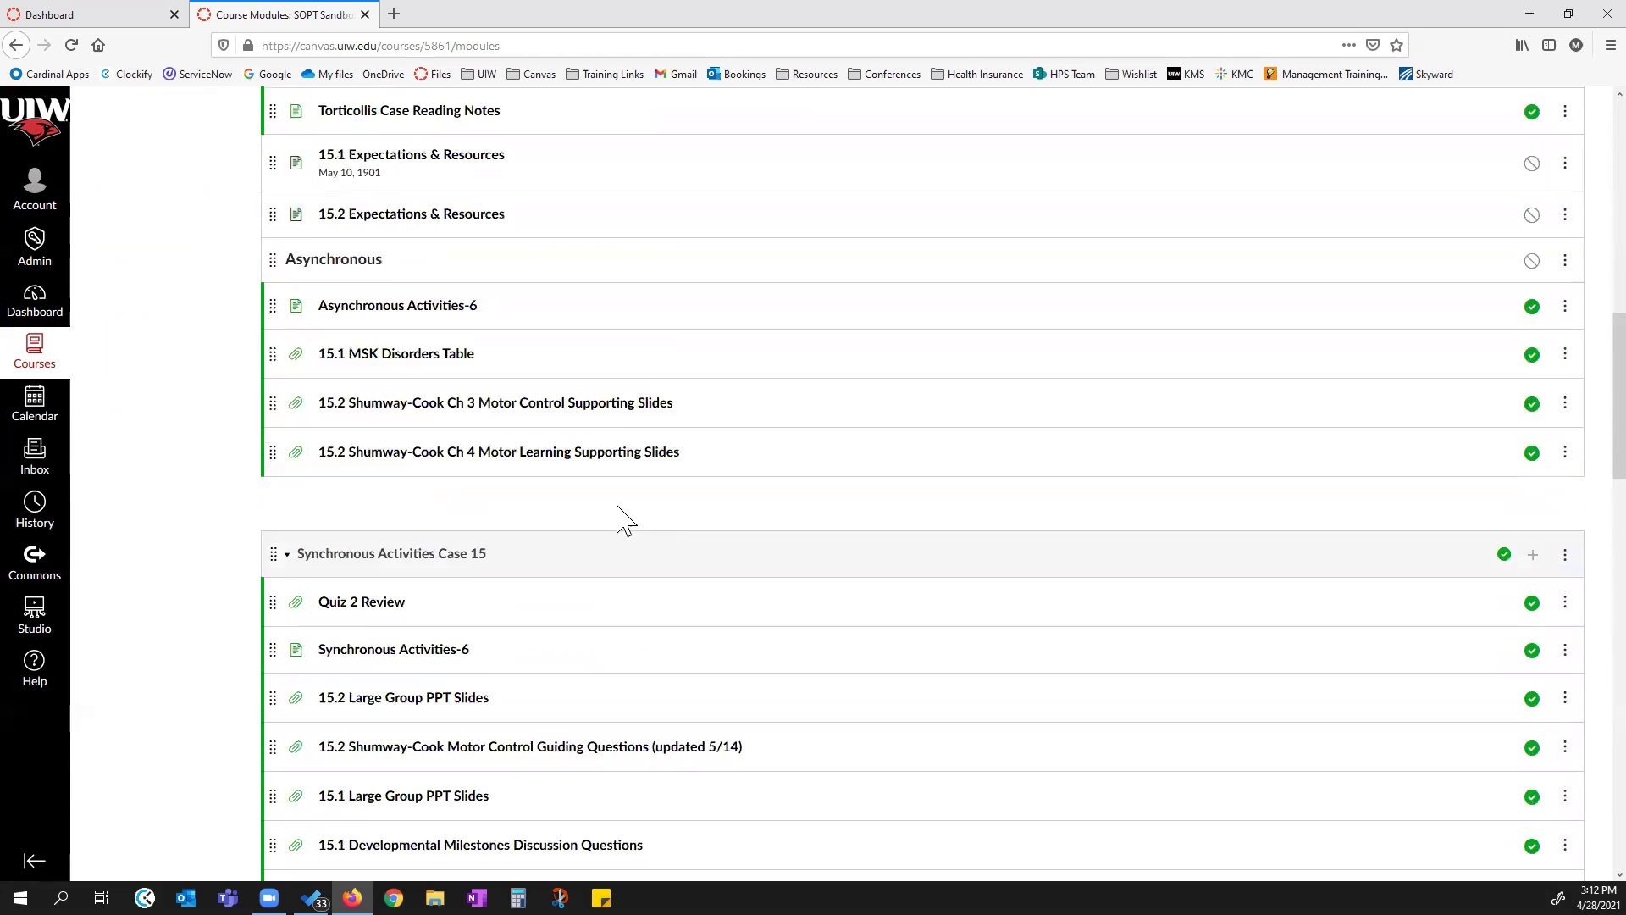
Open the course's Assignments page and move Quiz 1 Lab Tests to the top of the SelfAndPeer group.
{"action": "left_click", "coordinate": [148, 256]}
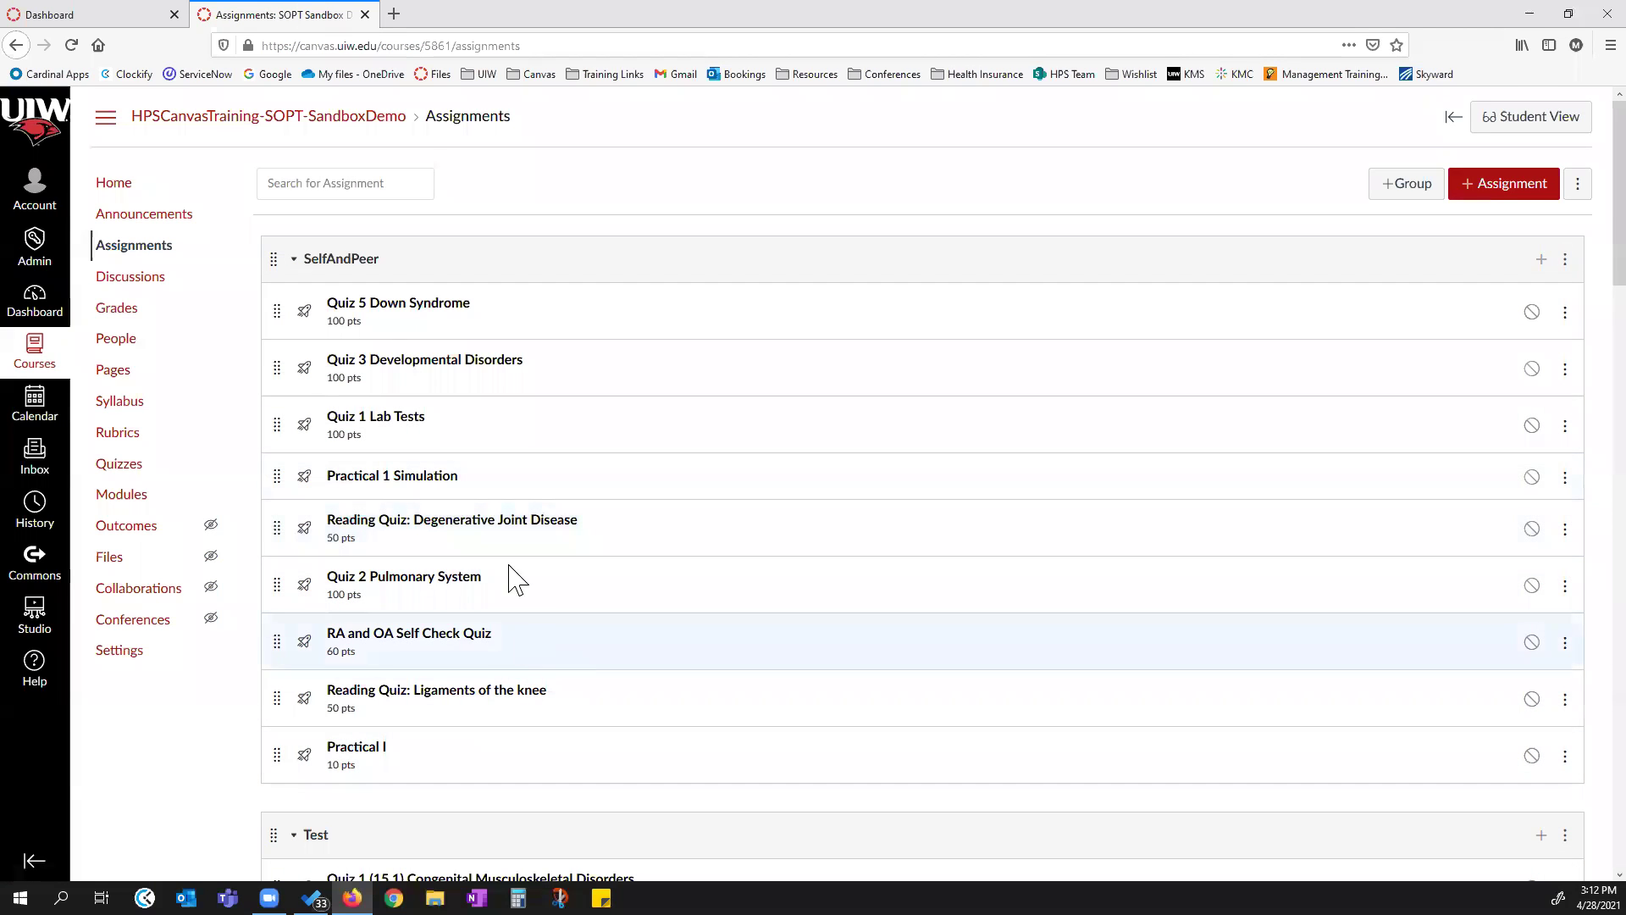
{"action": "scroll", "coordinate": [610, 511], "scroll_direction": "down", "scroll_amount": 2}
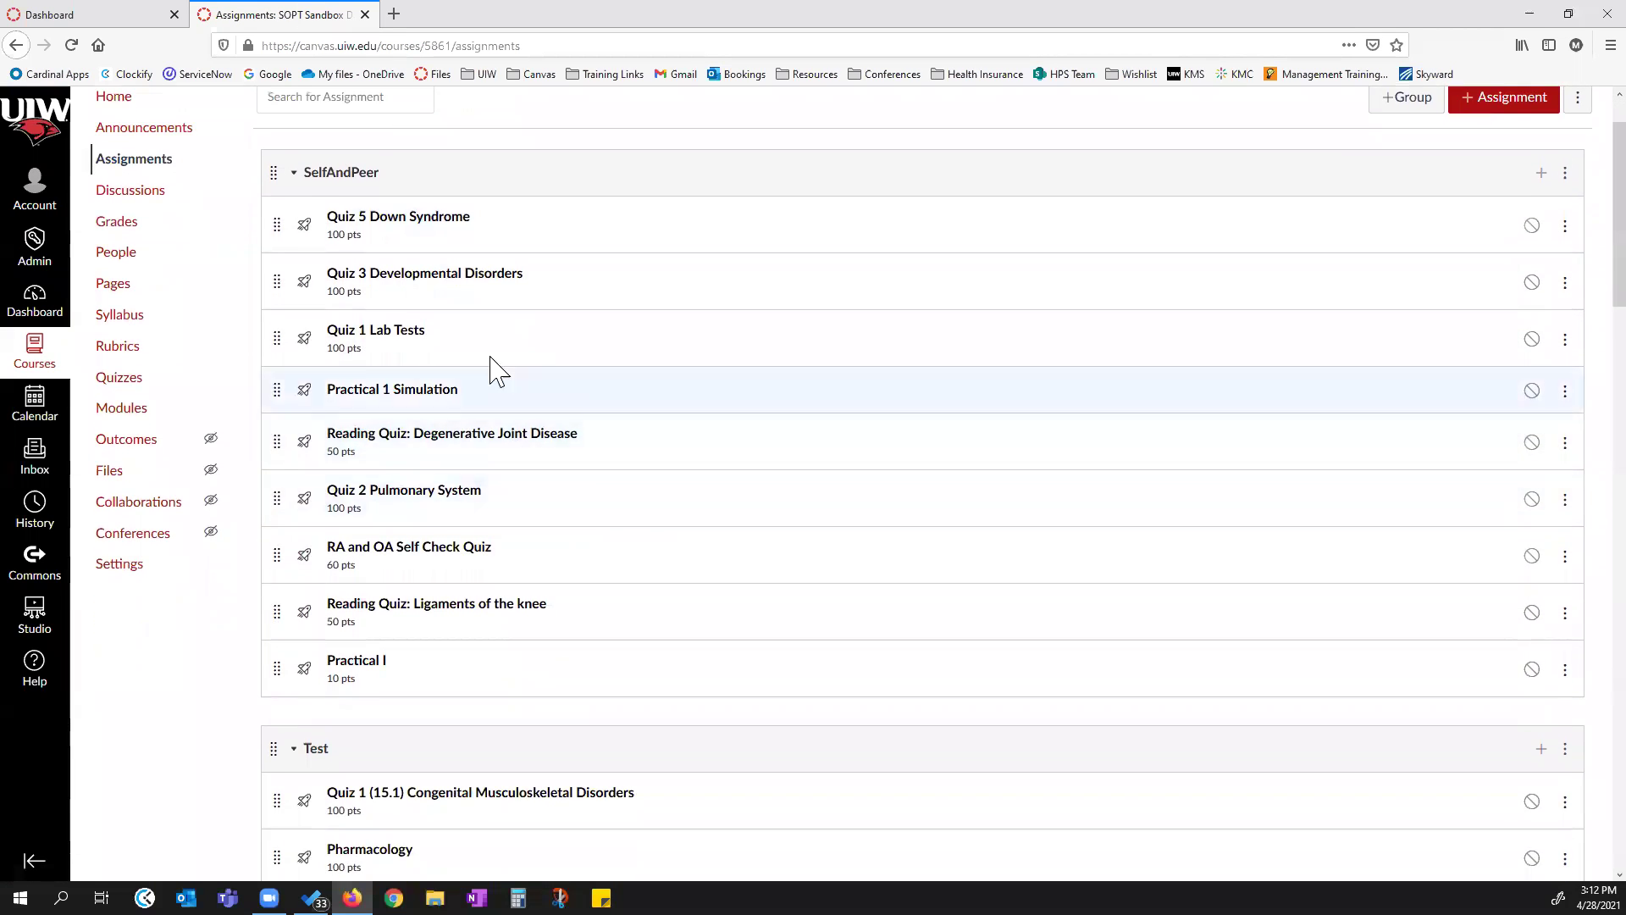
{"action": "left_click_drag", "start_coordinate": [277, 343], "coordinate": [278, 227]}
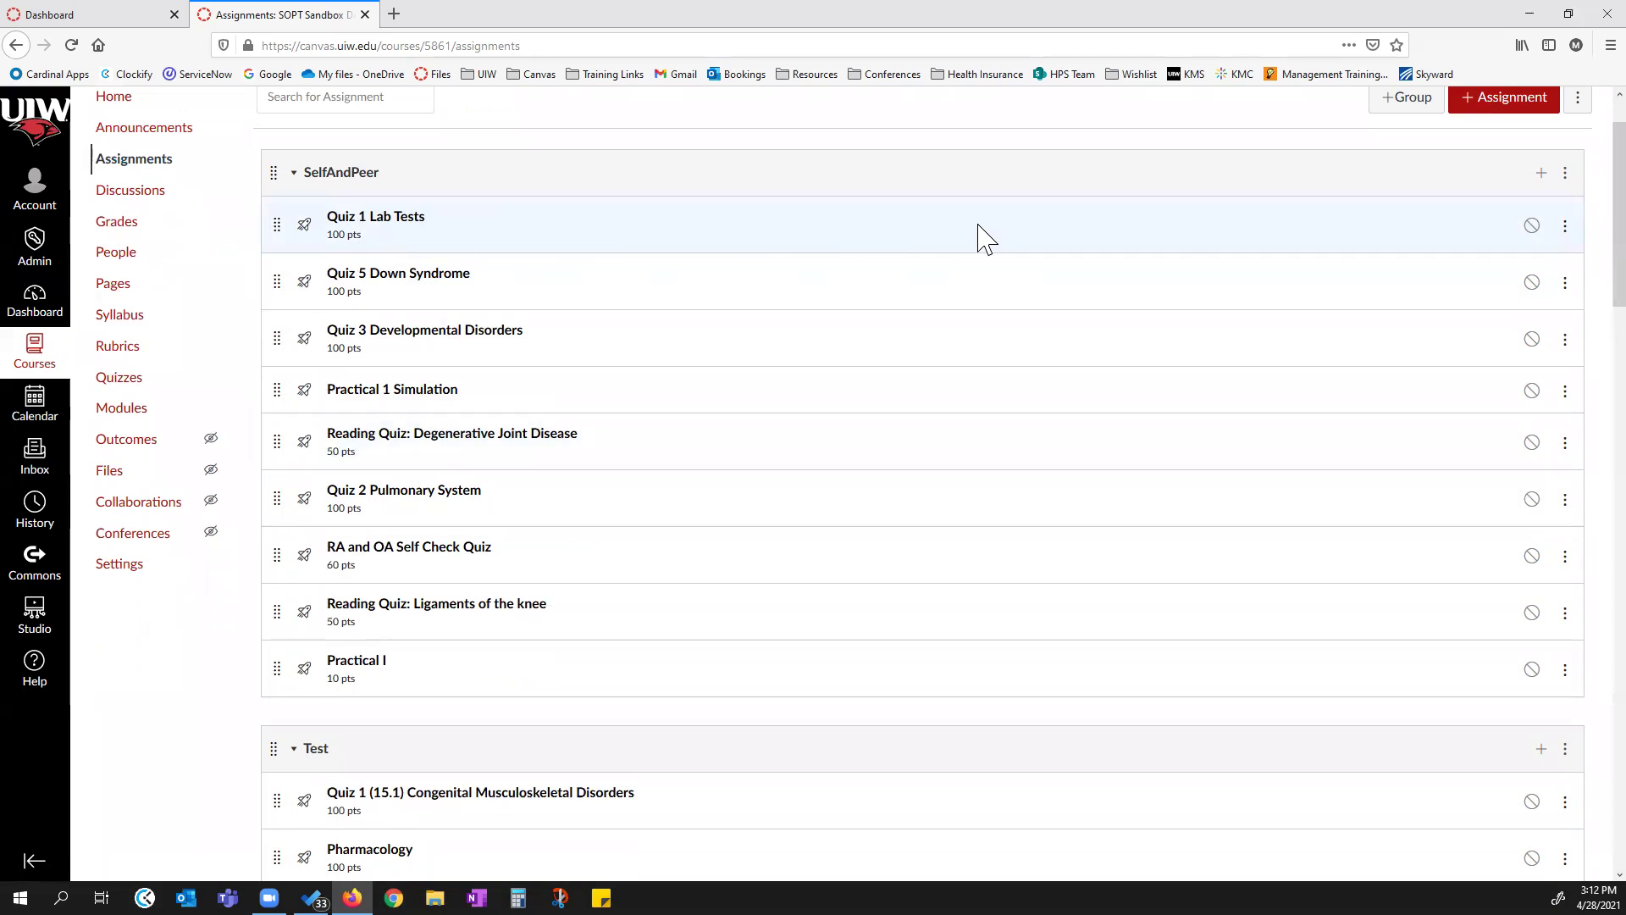
Open Mastery Paths for Quiz 1 Lab Tests and set the lower limit of the highest scoring range to 85 pts.
{"action": "left_click", "coordinate": [1566, 229]}
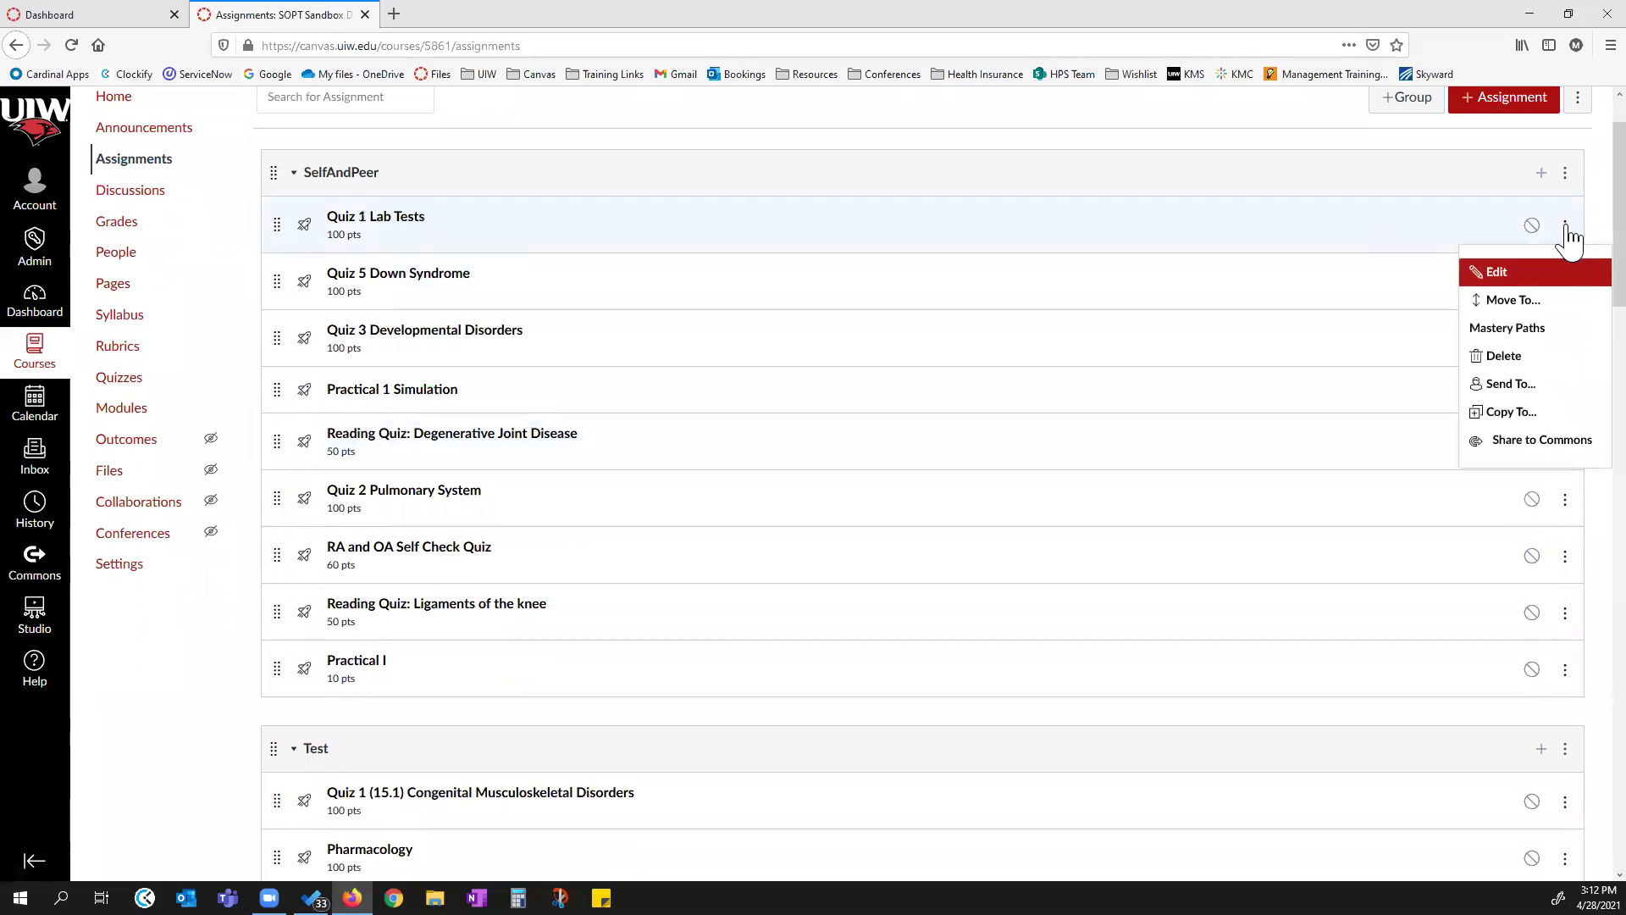
{"action": "left_click", "coordinate": [1531, 330]}
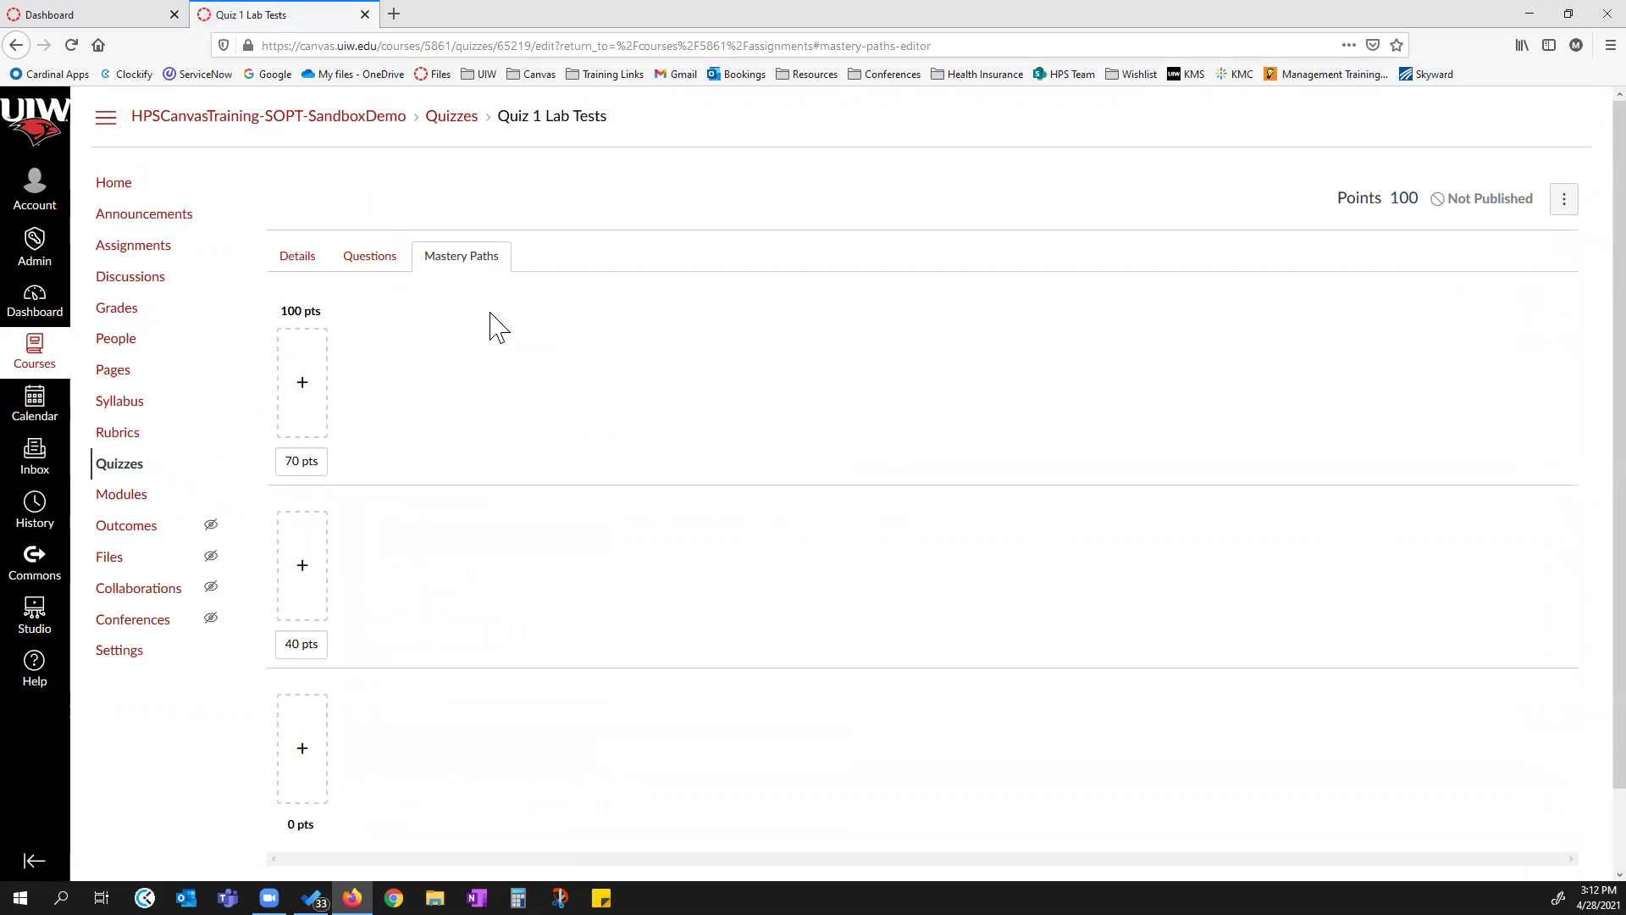
{"action": "scroll", "coordinate": [491, 322], "scroll_direction": "down", "scroll_amount": 2}
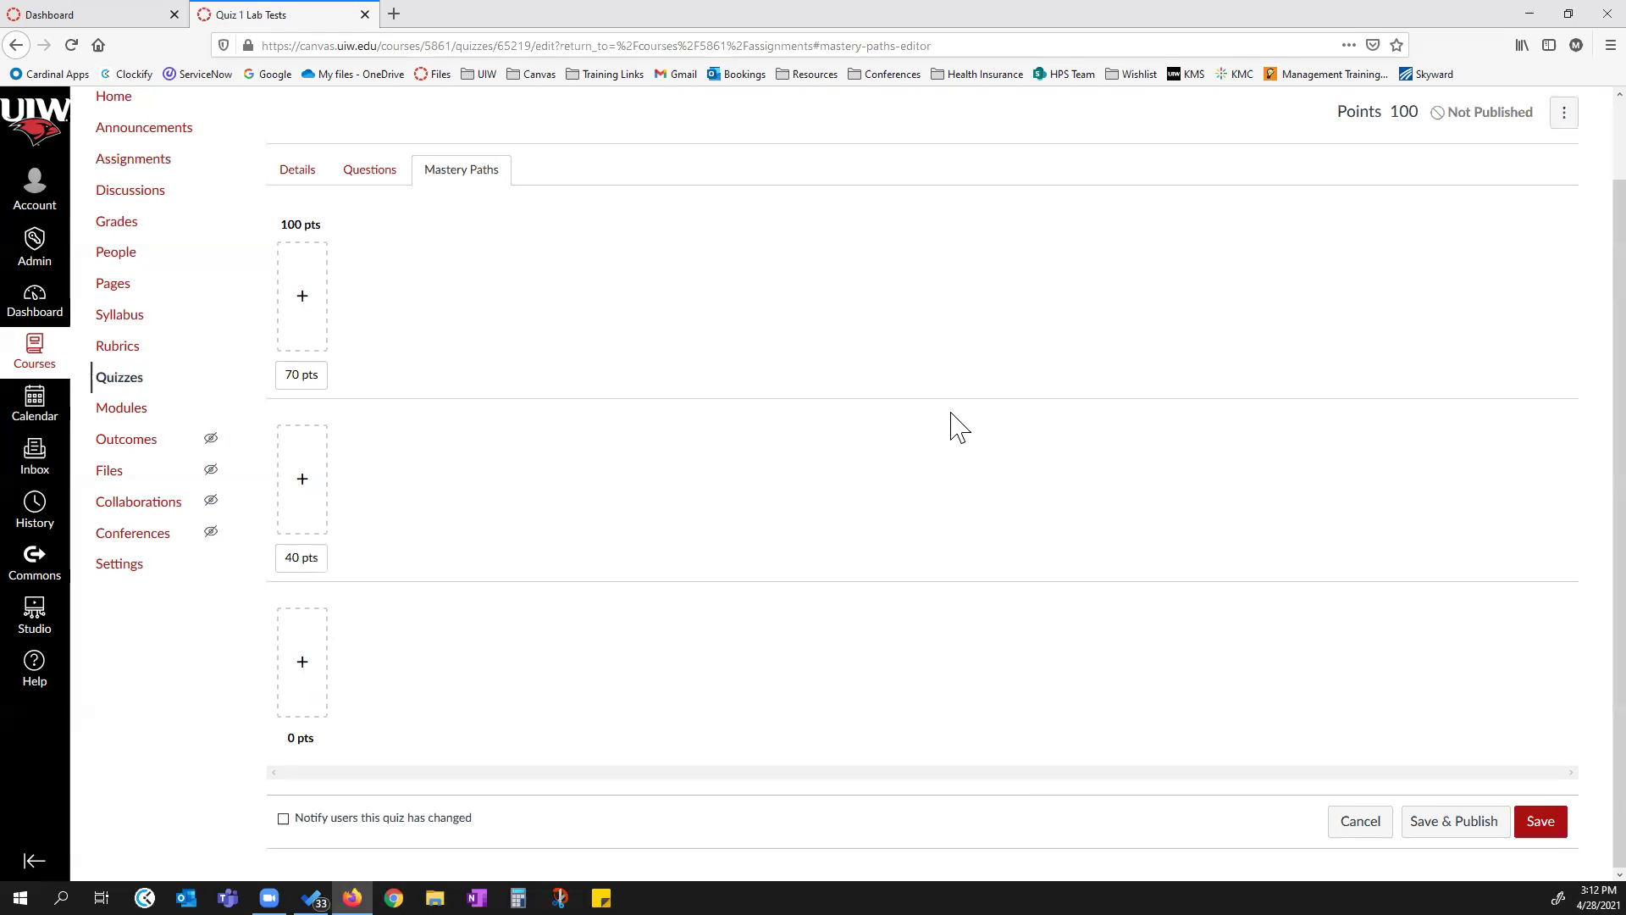
{"action": "left_click", "coordinate": [290, 372]}
{"action": "left_click_drag", "start_coordinate": [308, 370], "coordinate": [279, 370]}
{"action": "type", "text": "85"}
{"action": "left_click", "coordinate": [457, 298]}
Add 17.1 Congenital Disorders PPT Slides and 17.1 Genetics Worksheet to the 85 pts to 40 pts scoring range.
{"action": "left_click", "coordinate": [303, 480]}
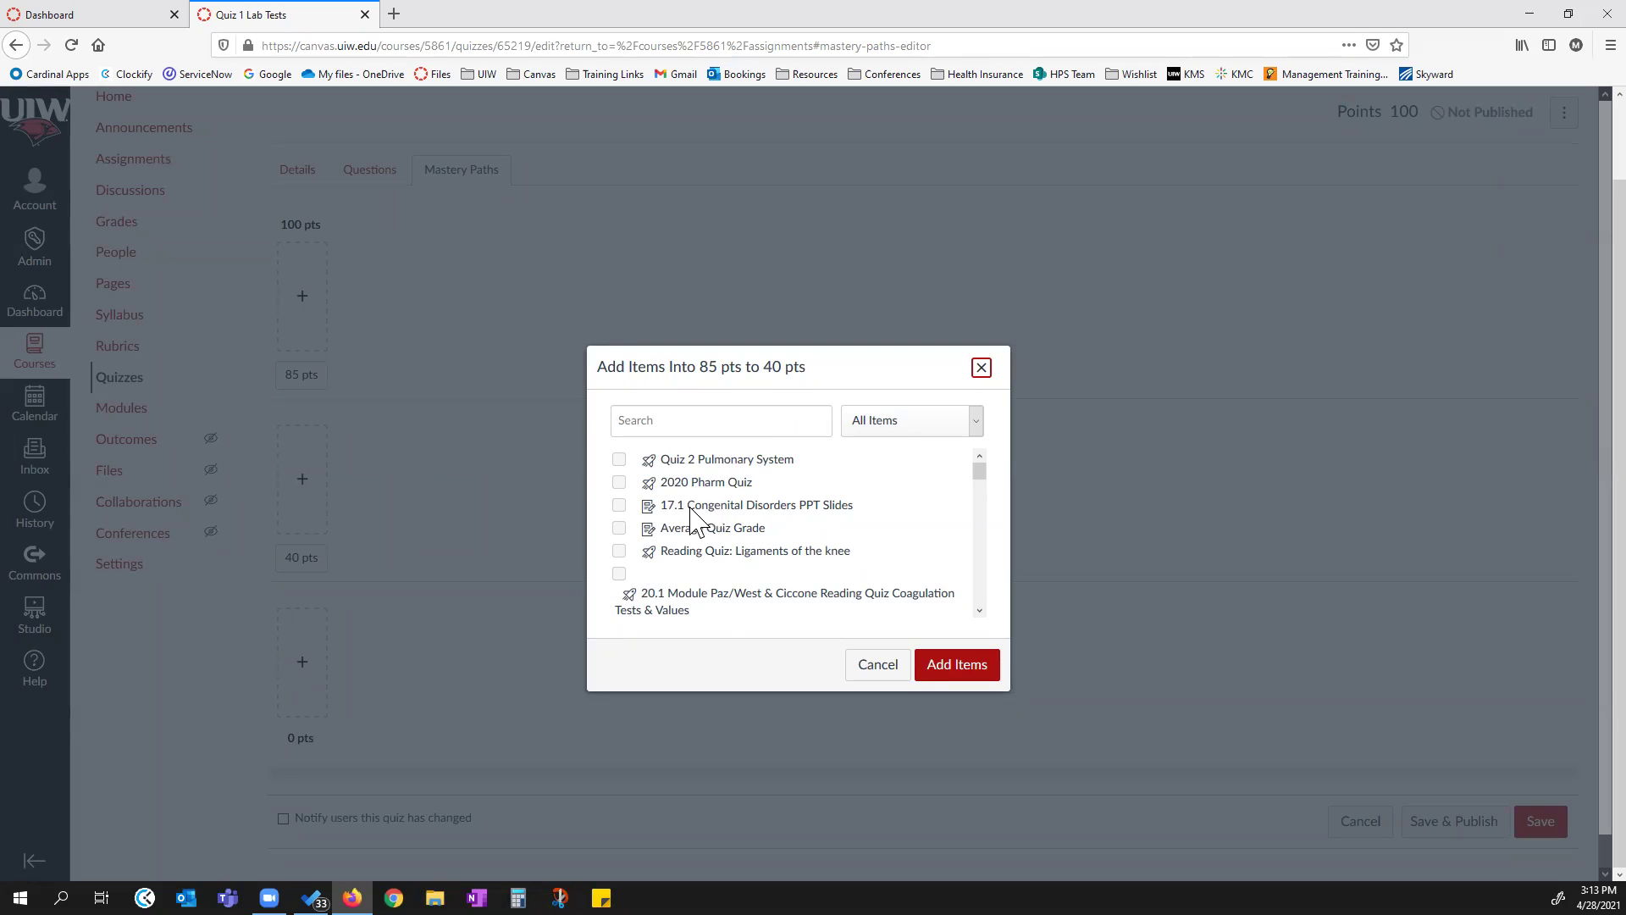
{"action": "left_click", "coordinate": [616, 507]}
{"action": "scroll", "coordinate": [773, 542], "scroll_direction": "down", "scroll_amount": 2}
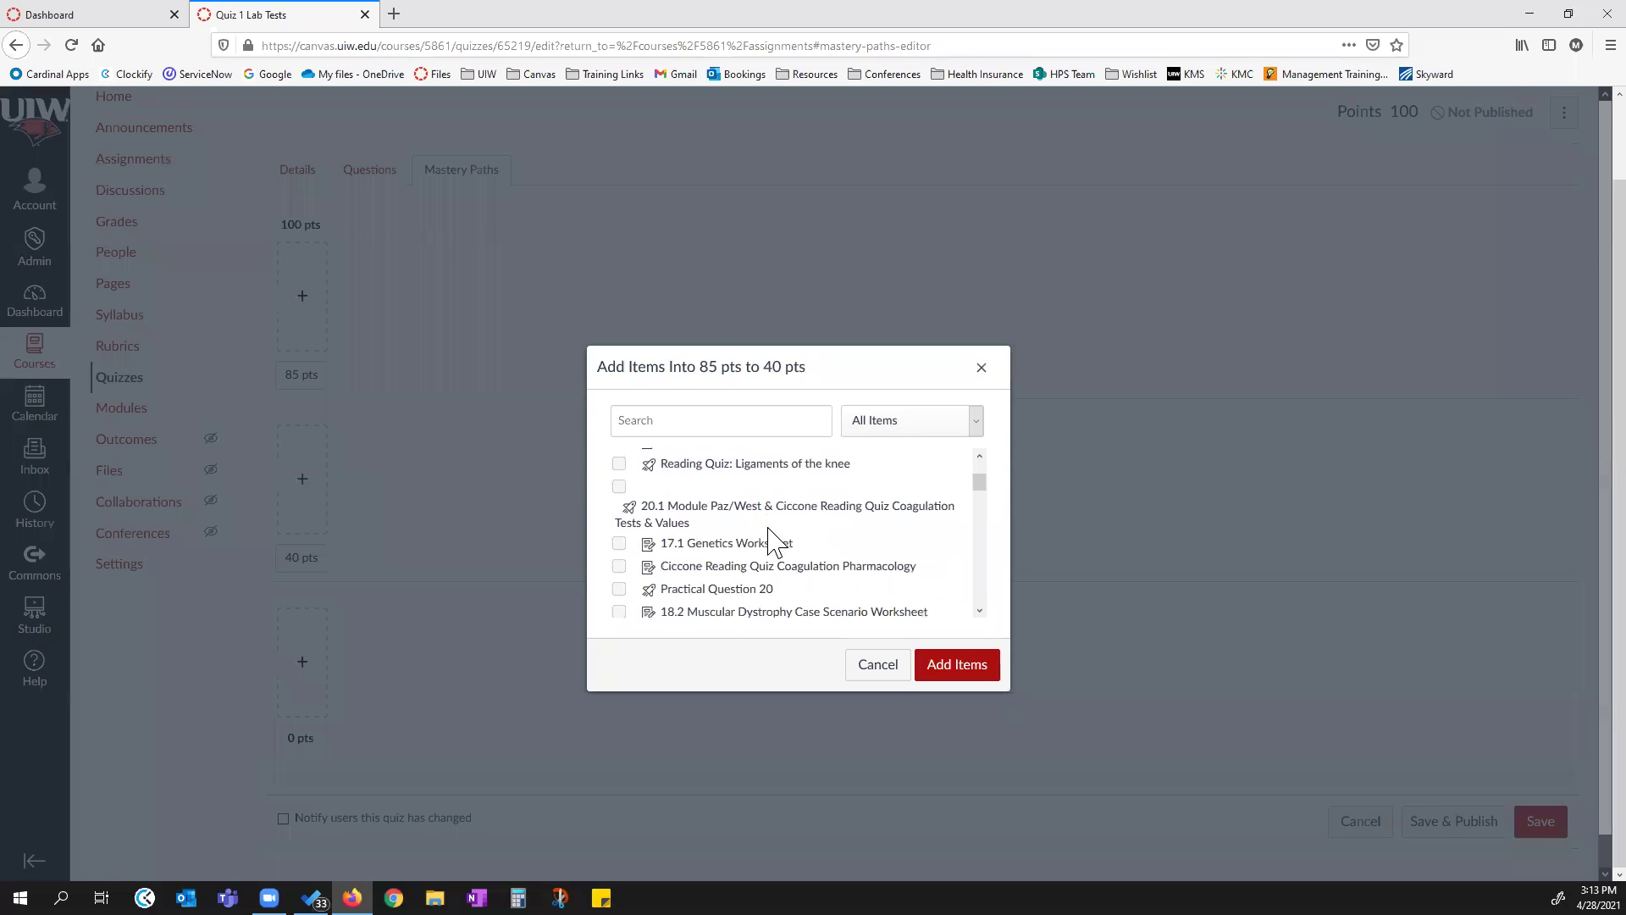
{"action": "left_click", "coordinate": [621, 540]}
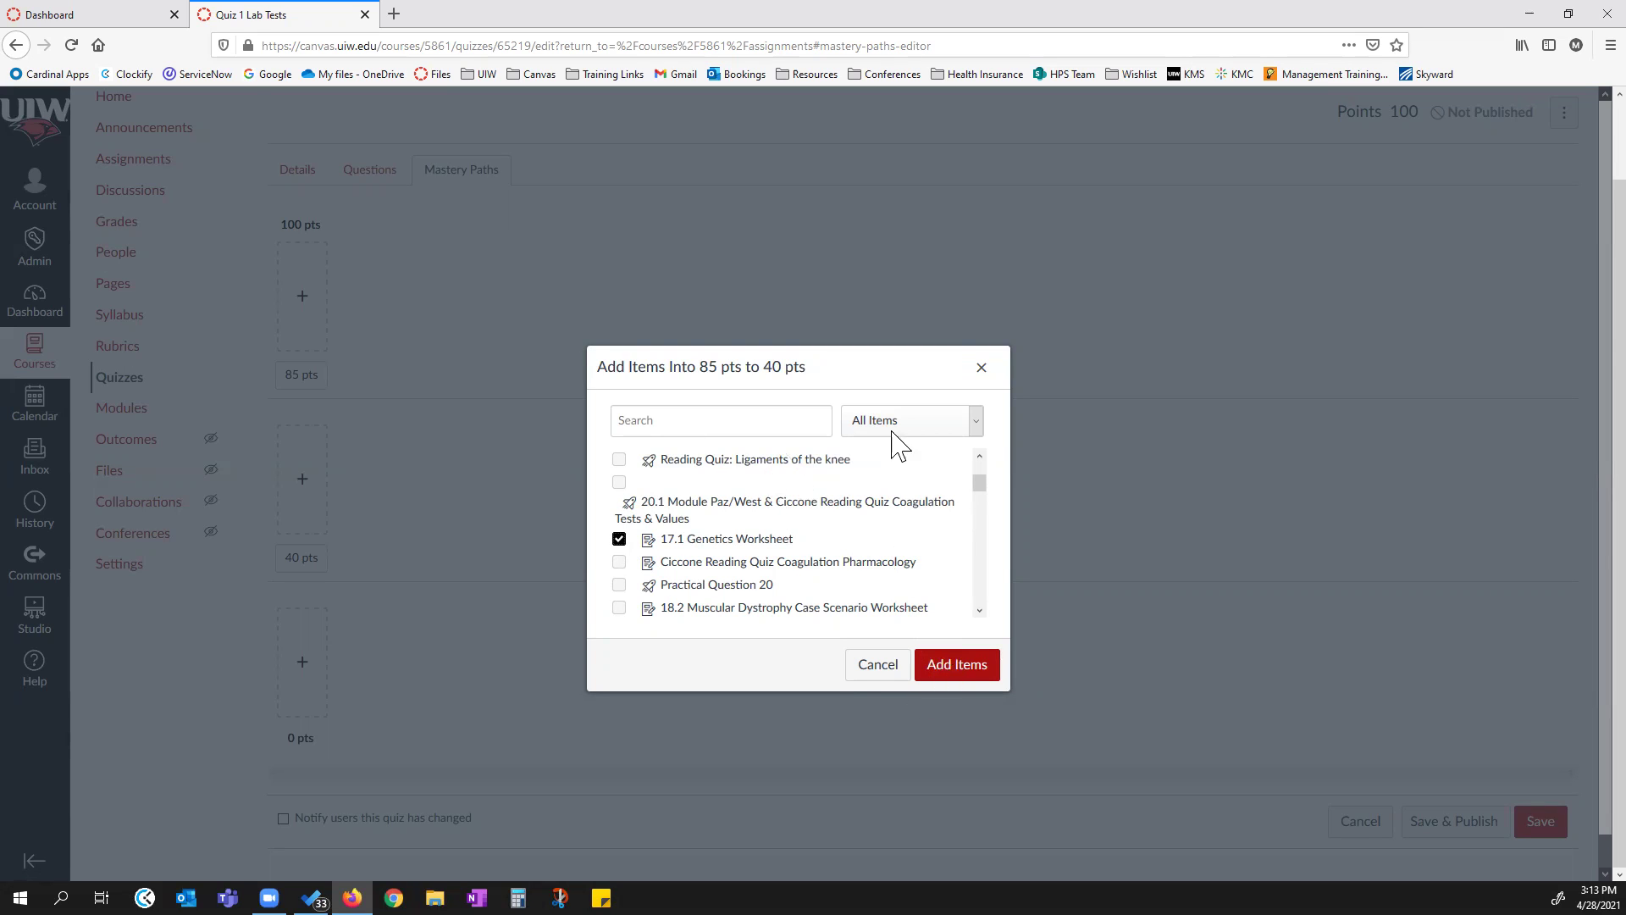
{"action": "scroll", "coordinate": [889, 529], "scroll_direction": "up", "scroll_amount": 2}
{"action": "scroll", "coordinate": [961, 490], "scroll_direction": "down", "scroll_amount": 1}
{"action": "scroll", "coordinate": [971, 622], "scroll_direction": "down", "scroll_amount": 1}
{"action": "left_click", "coordinate": [957, 663]}
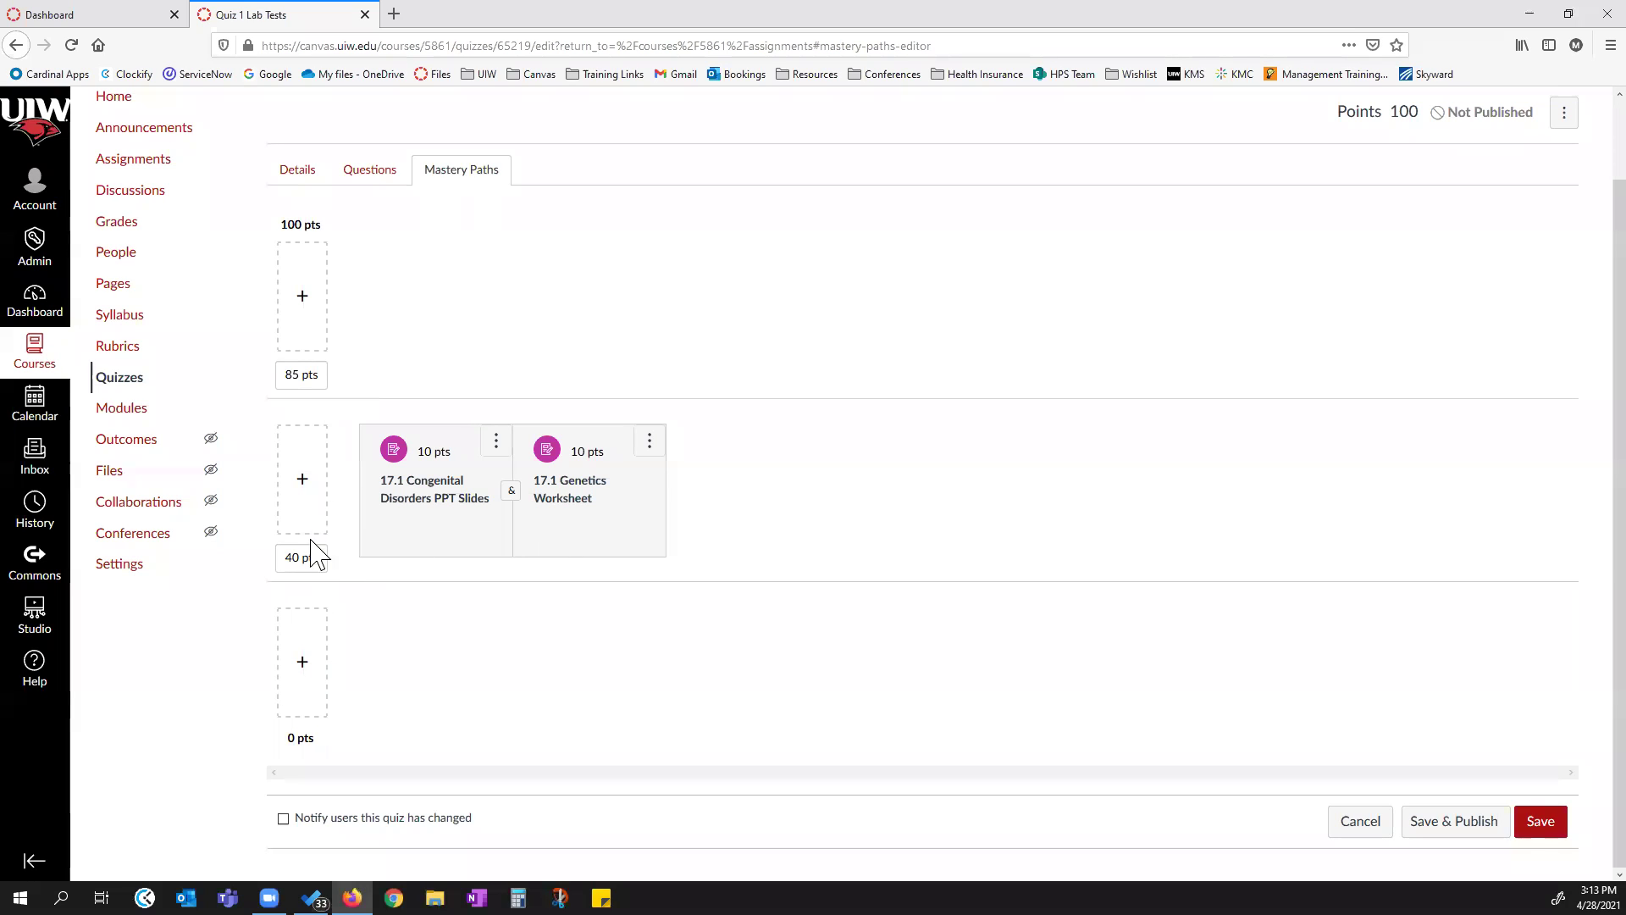
Toggle the link between the two middle-range assignments to "or" and back to "&", then save the quiz.
{"action": "left_click", "coordinate": [514, 491]}
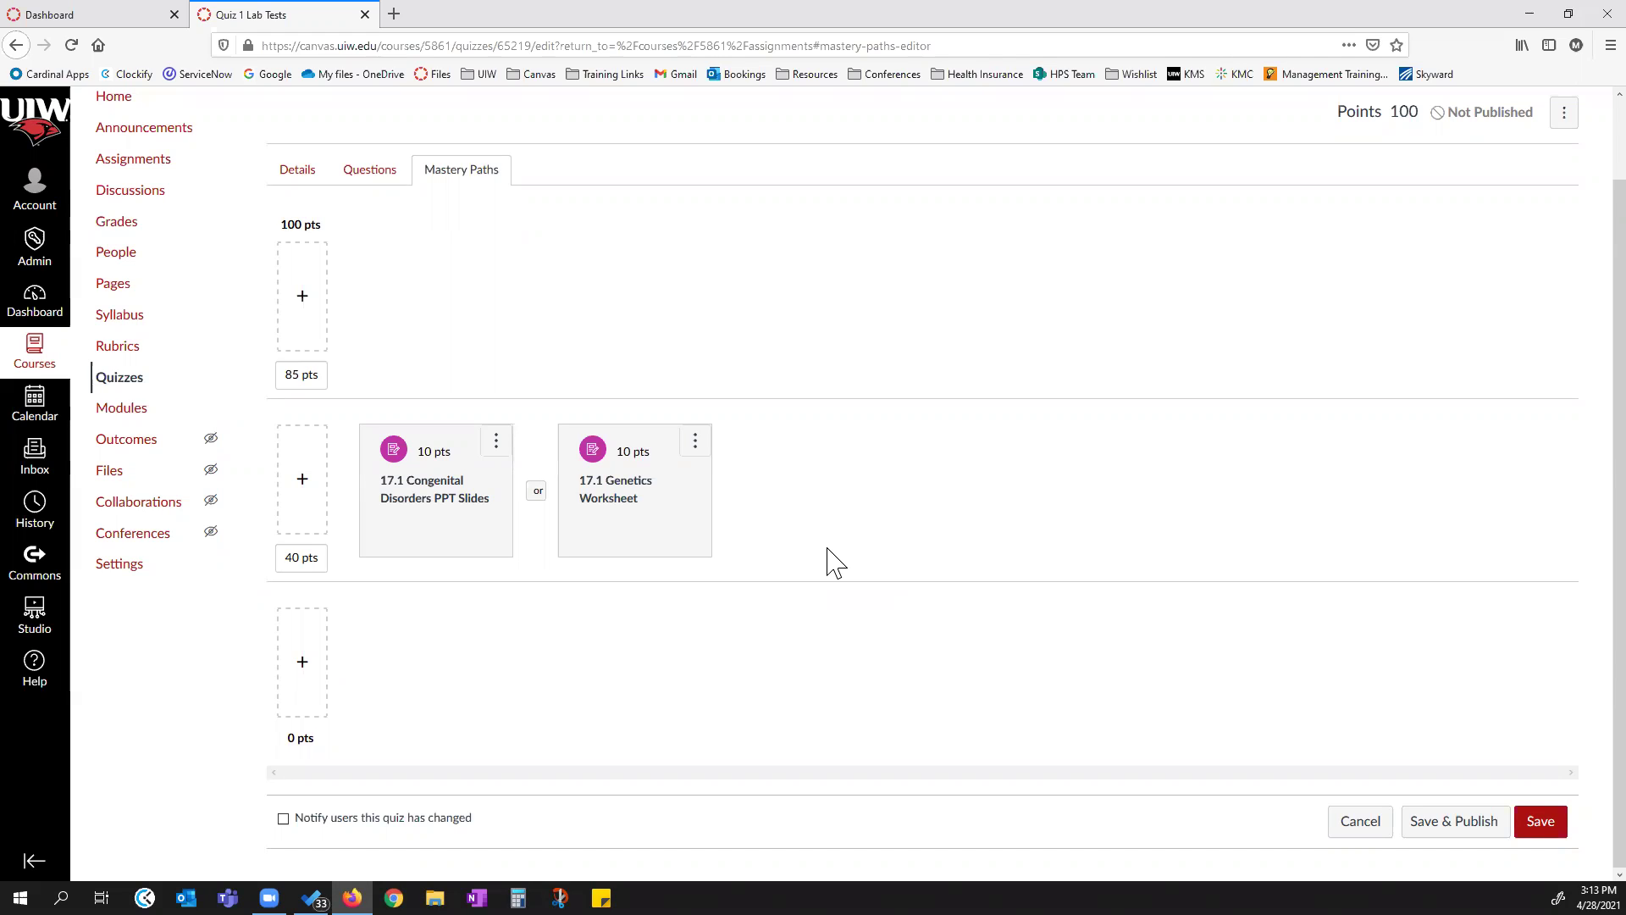
{"action": "left_click", "coordinate": [536, 493]}
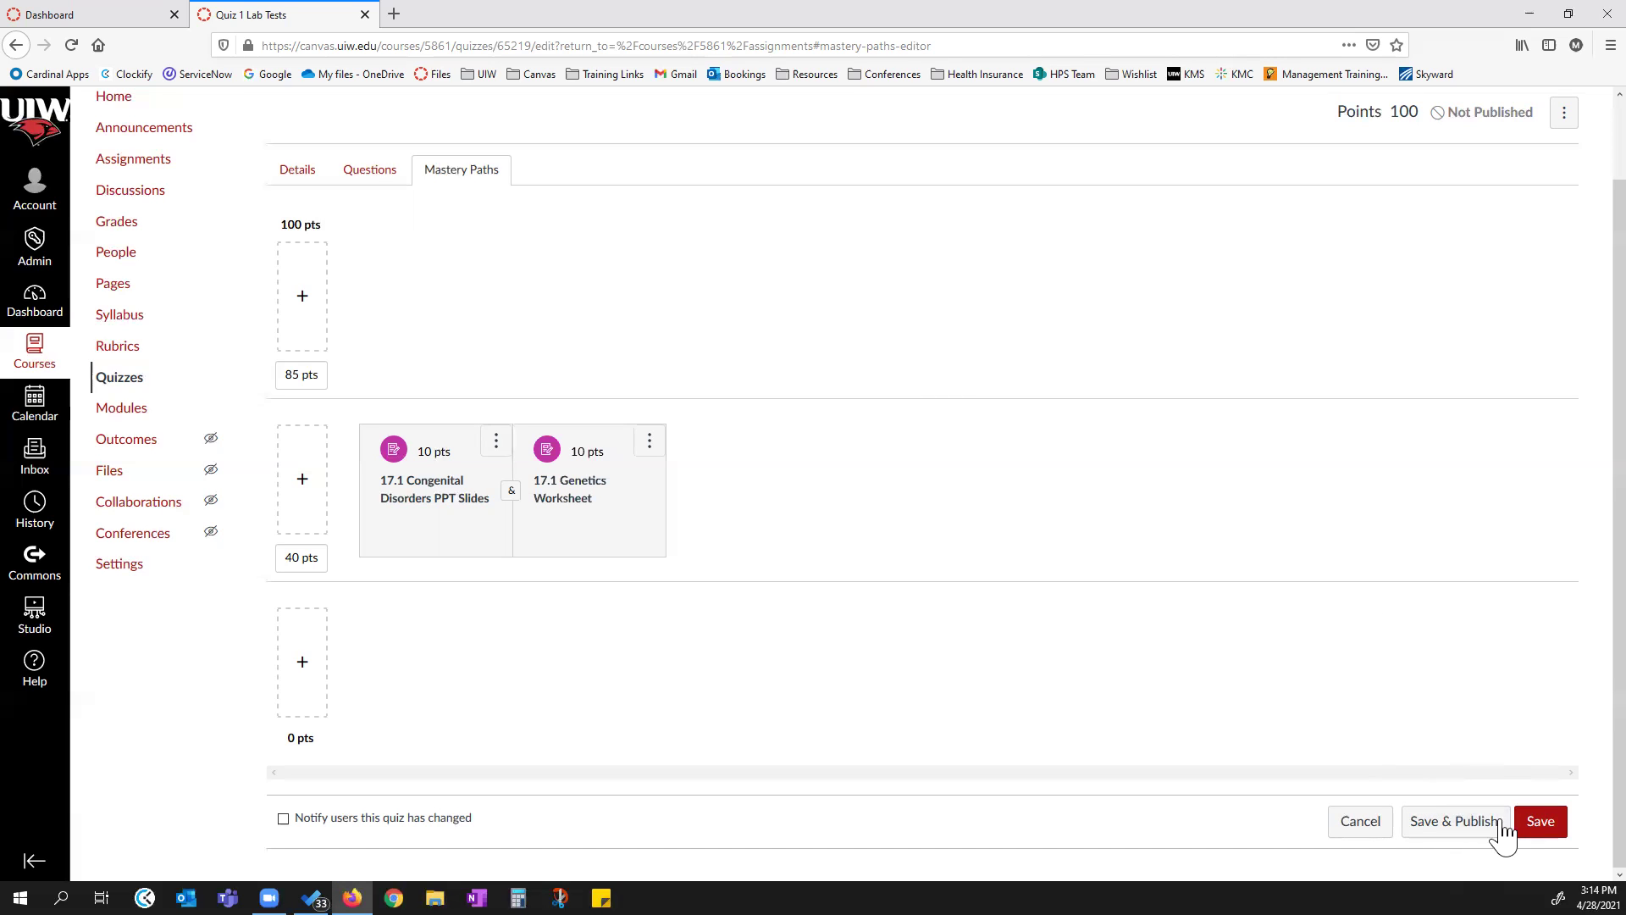
{"action": "left_click", "coordinate": [1550, 828]}
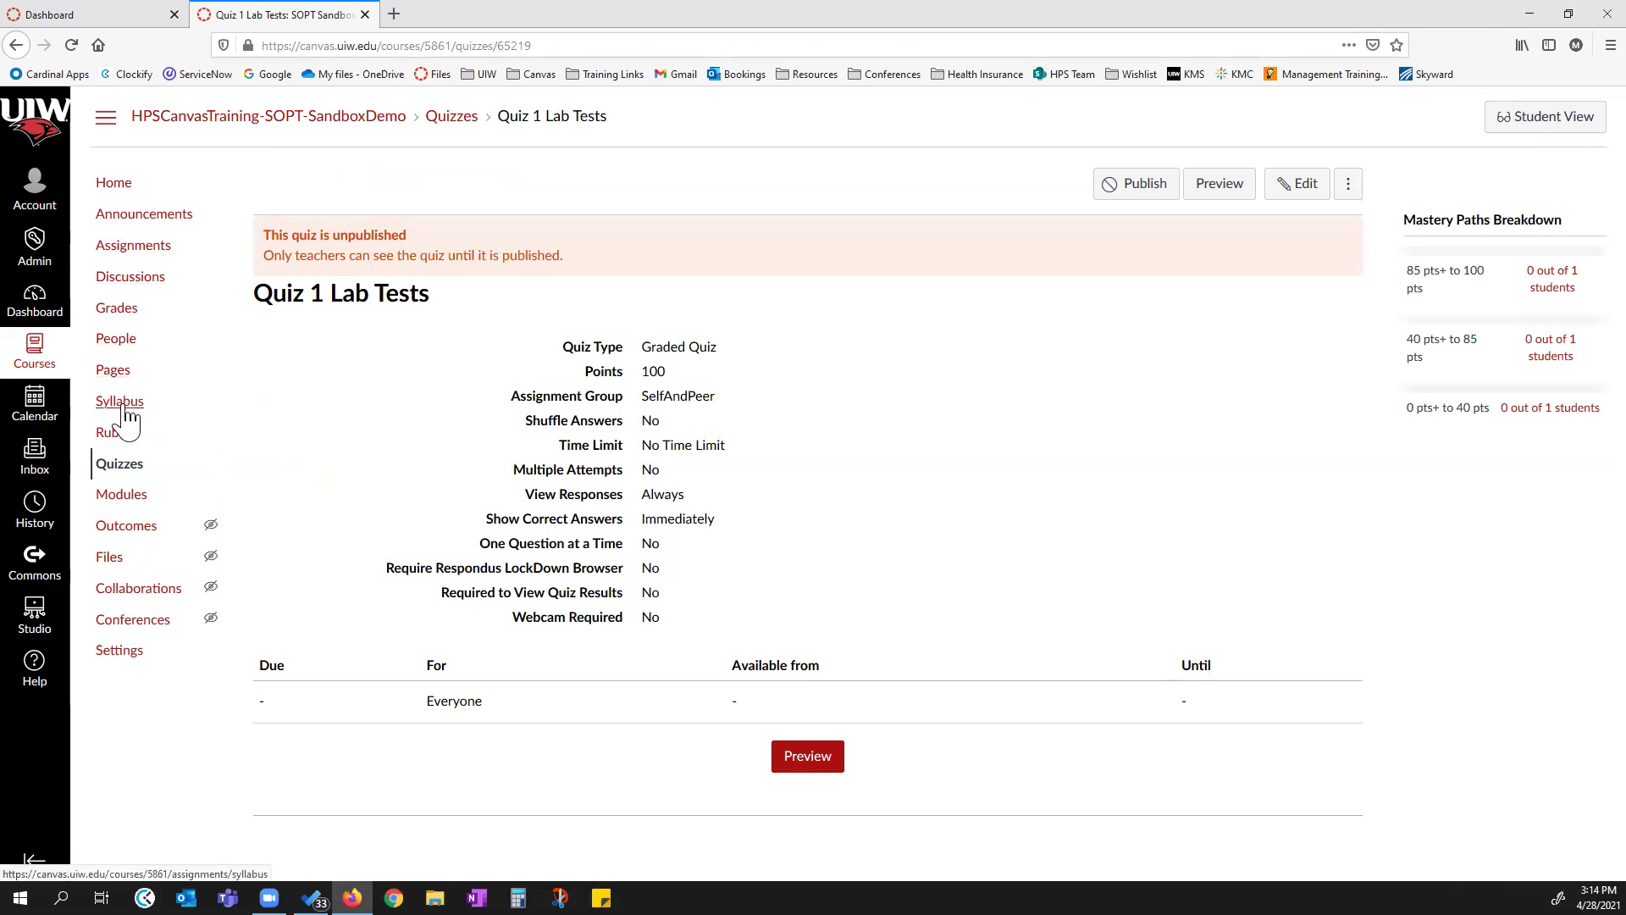
Open the course's Modules page and add the quiz Quiz 1 Lab Tests to the Case 15: Toricollis module.
{"action": "left_click", "coordinate": [128, 500]}
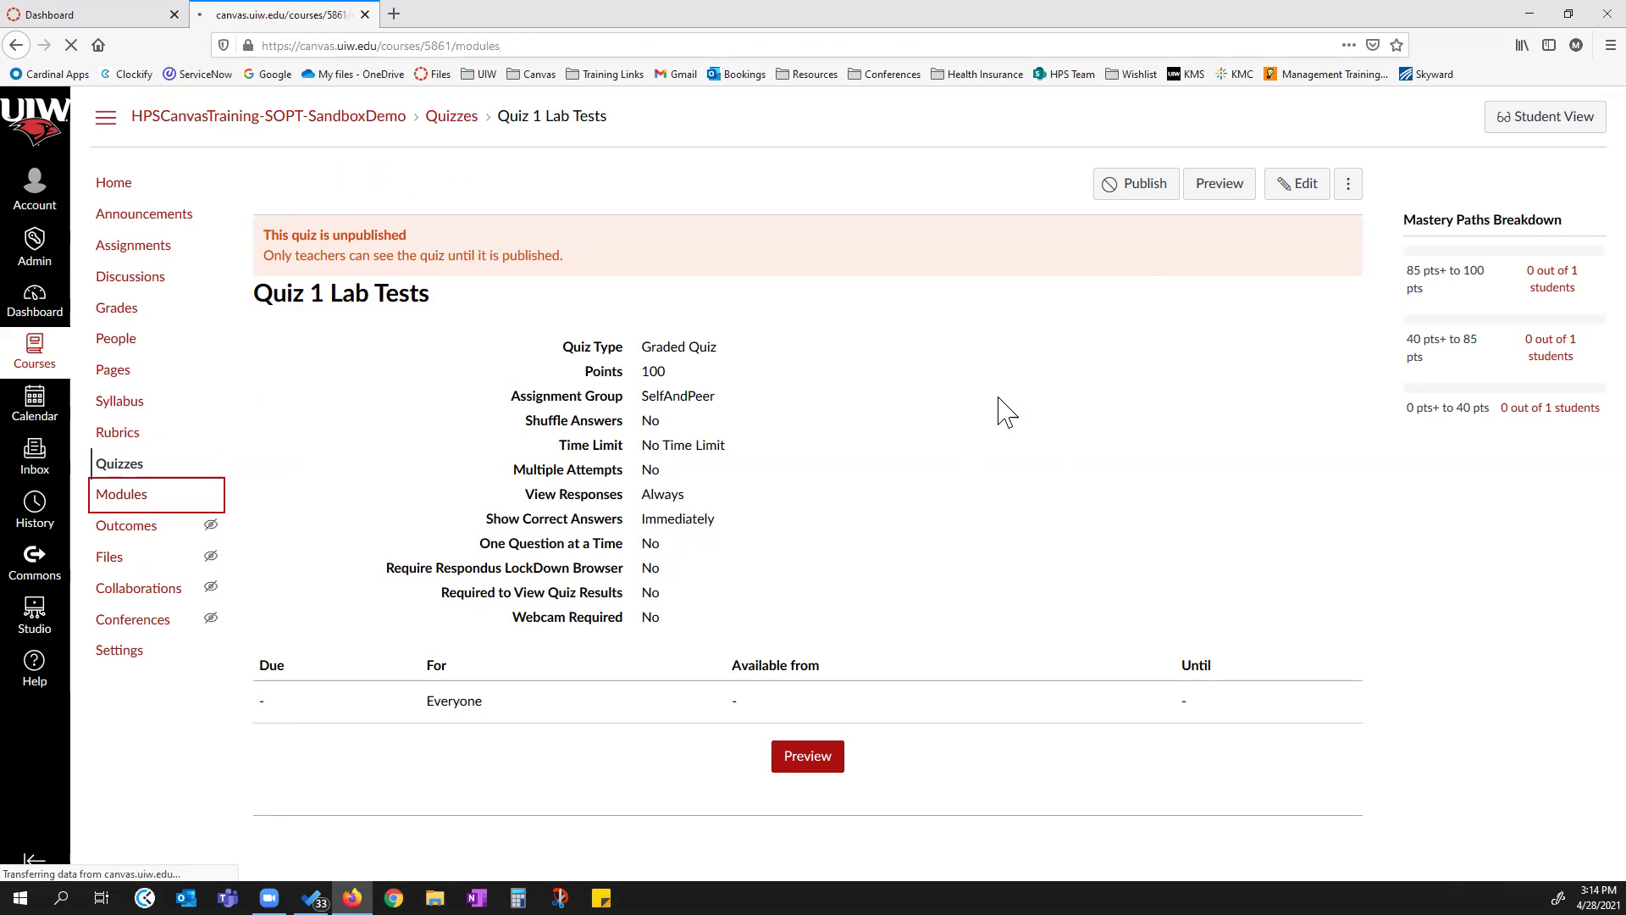
{"action": "scroll", "coordinate": [827, 462], "scroll_direction": "down", "scroll_amount": 10}
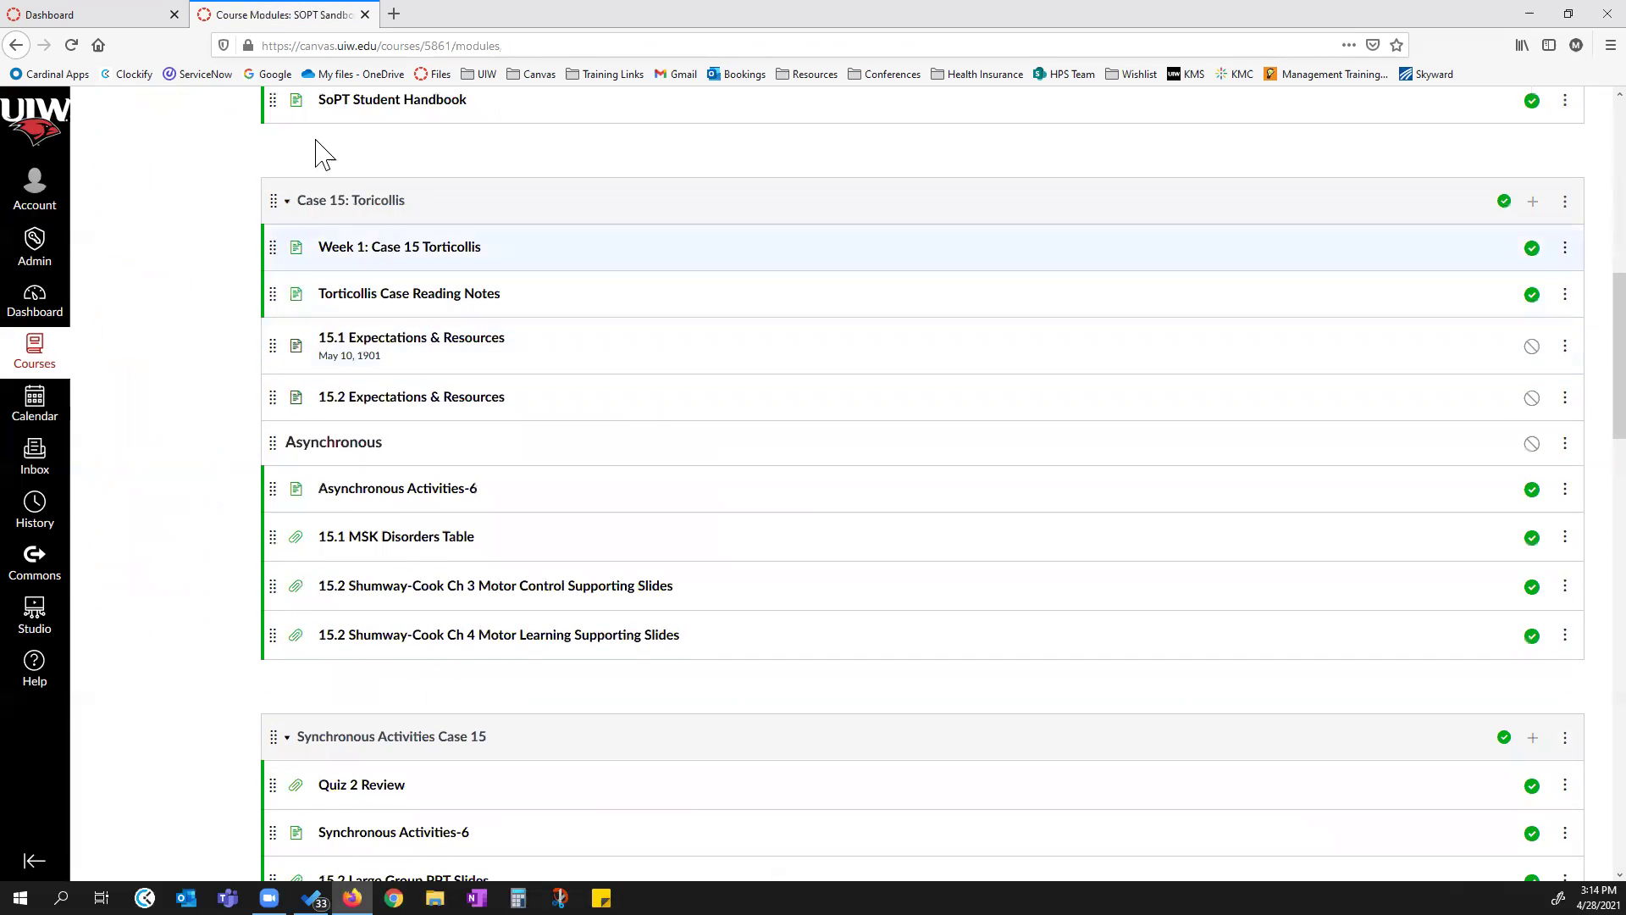
{"action": "left_click", "coordinate": [1533, 201]}
{"action": "left_click", "coordinate": [714, 348]}
{"action": "left_click", "coordinate": [715, 347]}
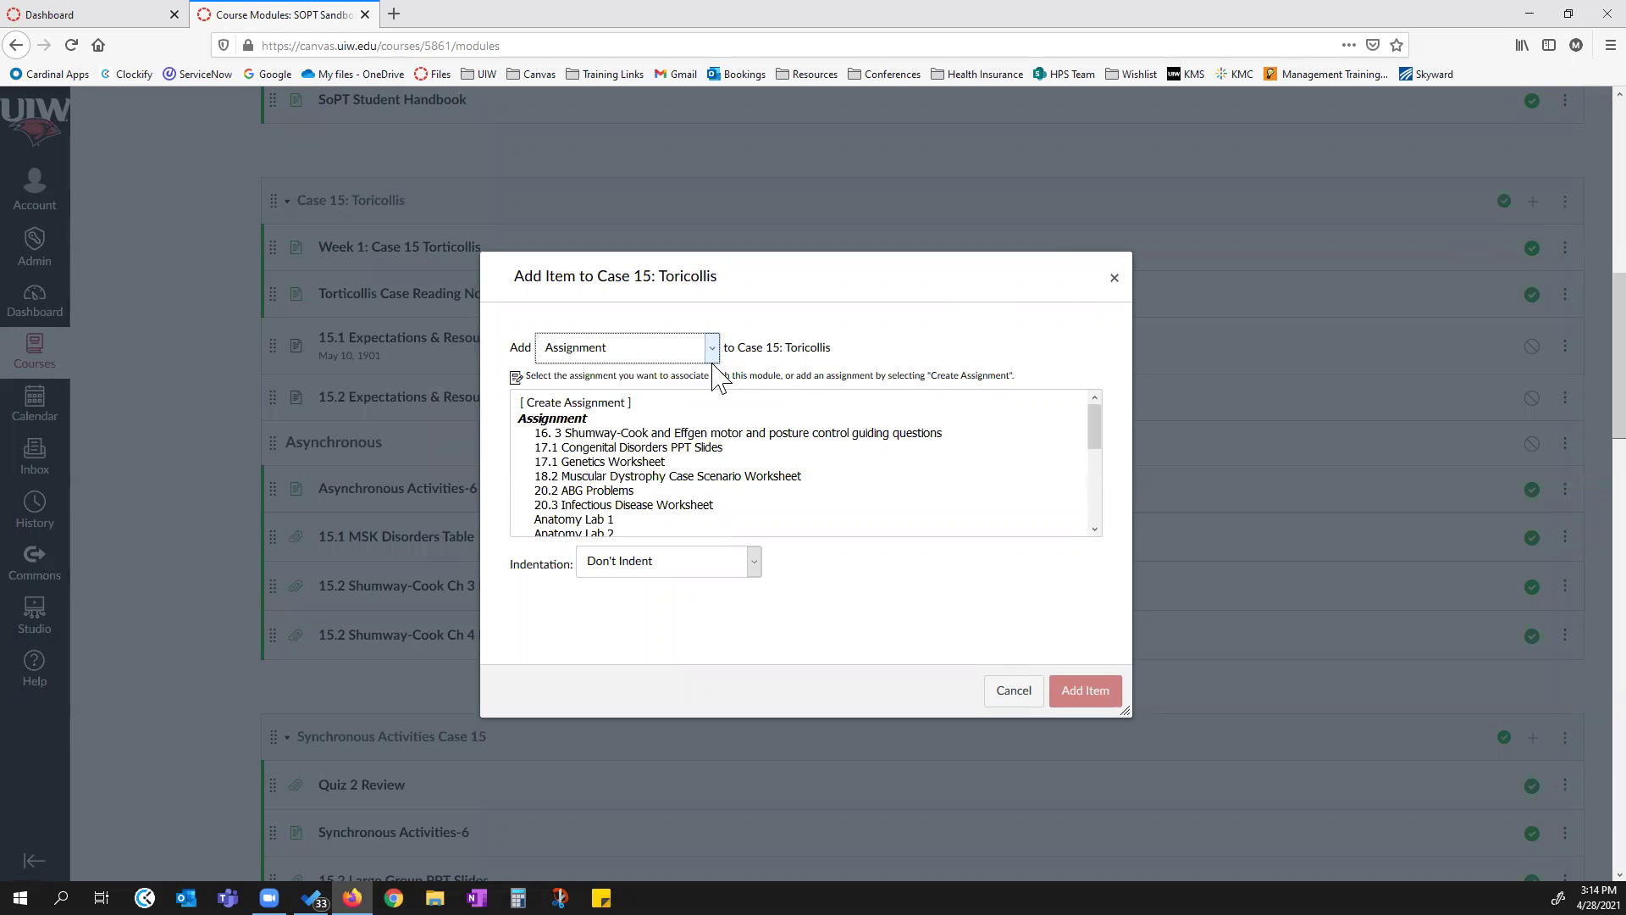
{"action": "left_click", "coordinate": [714, 348]}
{"action": "left_click", "coordinate": [589, 405]}
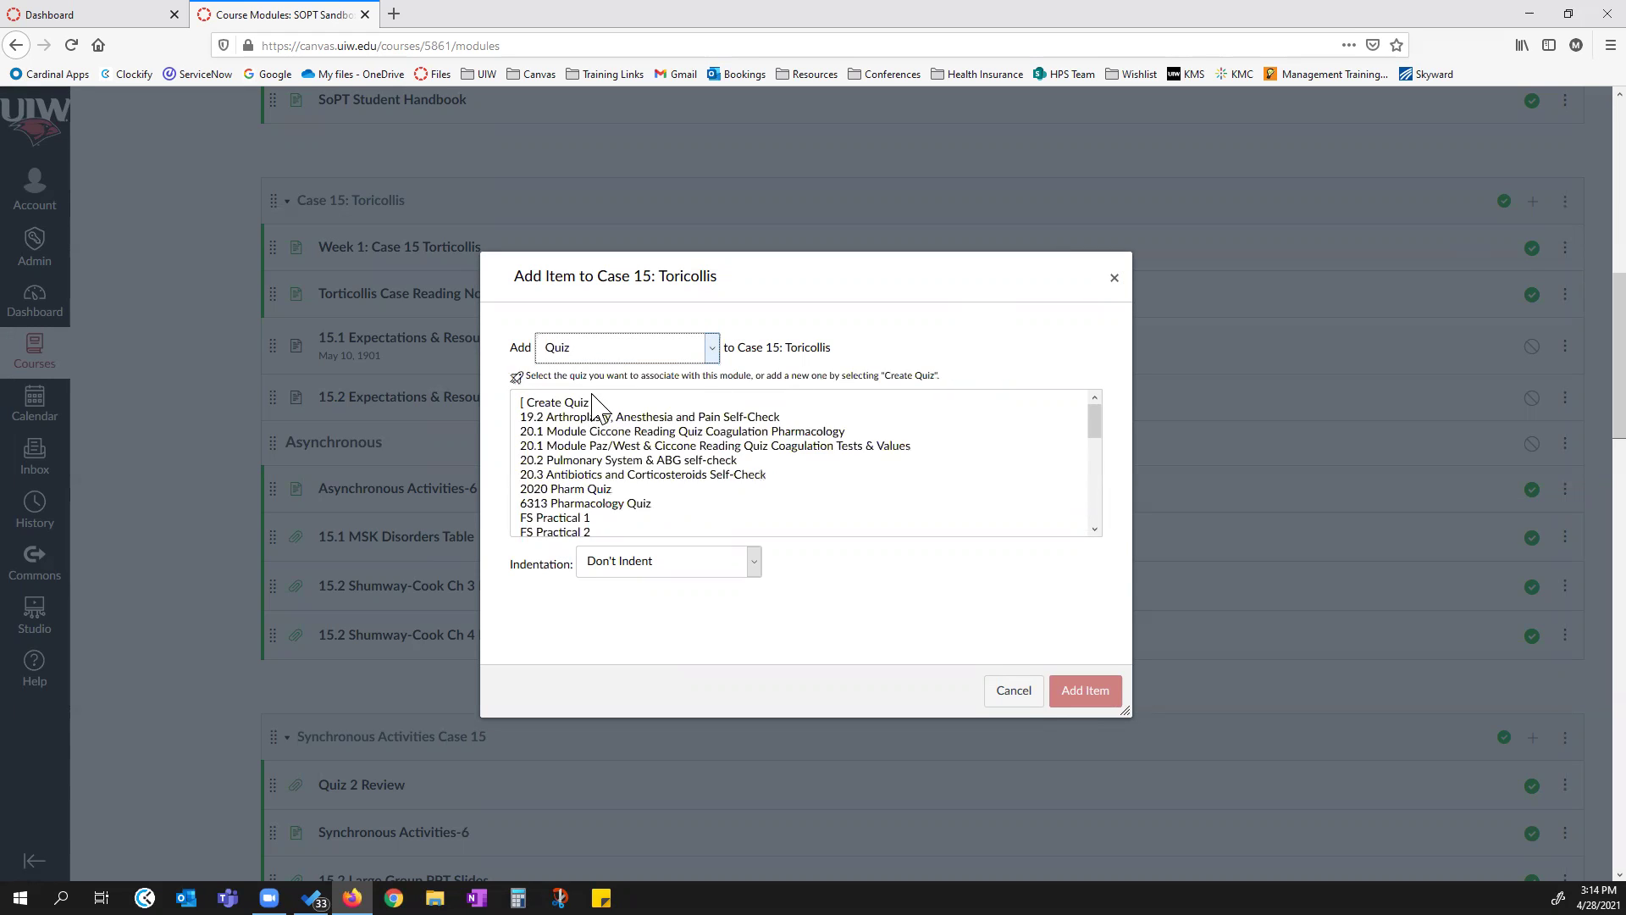
{"action": "scroll", "coordinate": [631, 449], "scroll_direction": "down", "scroll_amount": 4}
{"action": "scroll", "coordinate": [626, 449], "scroll_direction": "down", "scroll_amount": 2}
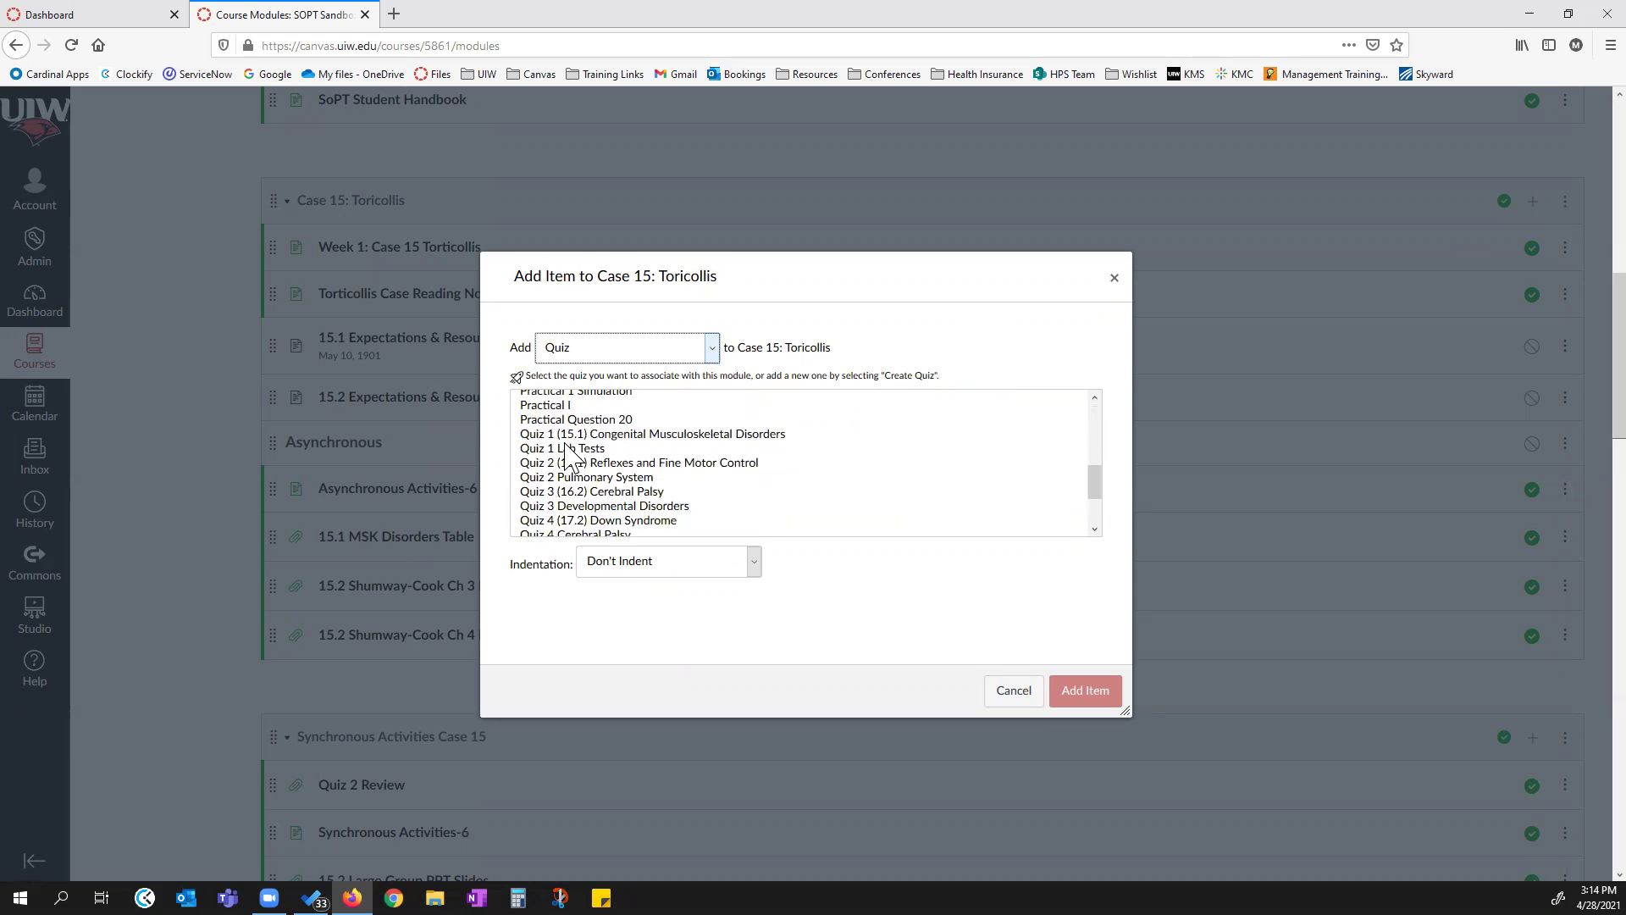
{"action": "left_click", "coordinate": [584, 449]}
{"action": "left_click", "coordinate": [1085, 690]}
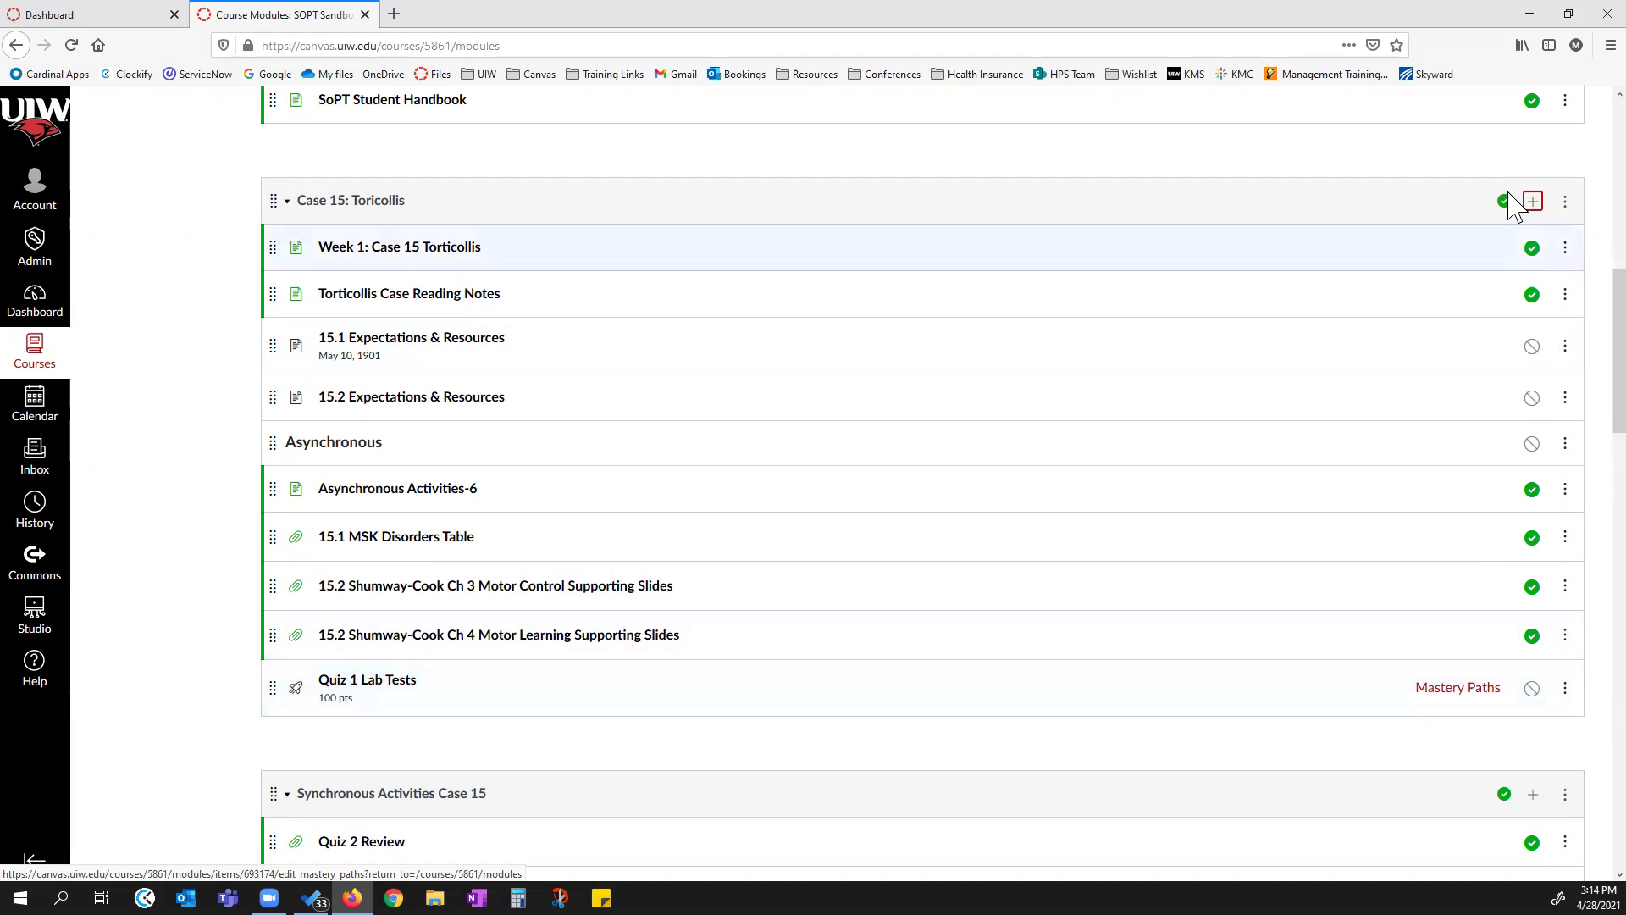
Add the assignment 17.1 Genetics Worksheet to the Case 15: Toricollis module and check its Mastery Paths label.
{"action": "left_click", "coordinate": [1533, 201]}
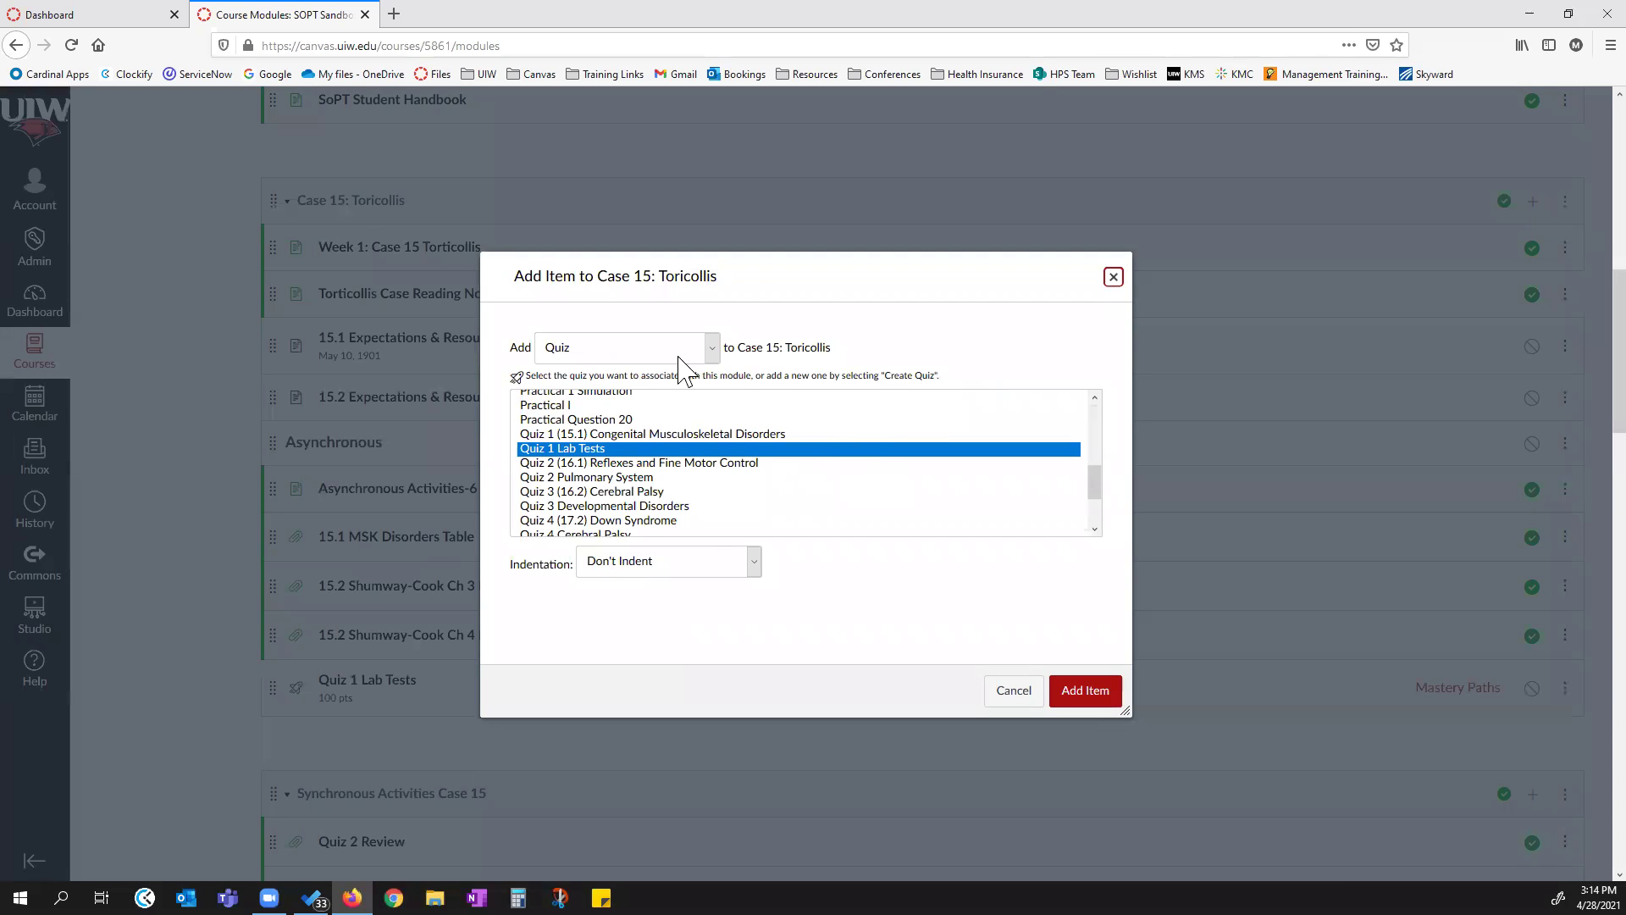
{"action": "left_click", "coordinate": [716, 348]}
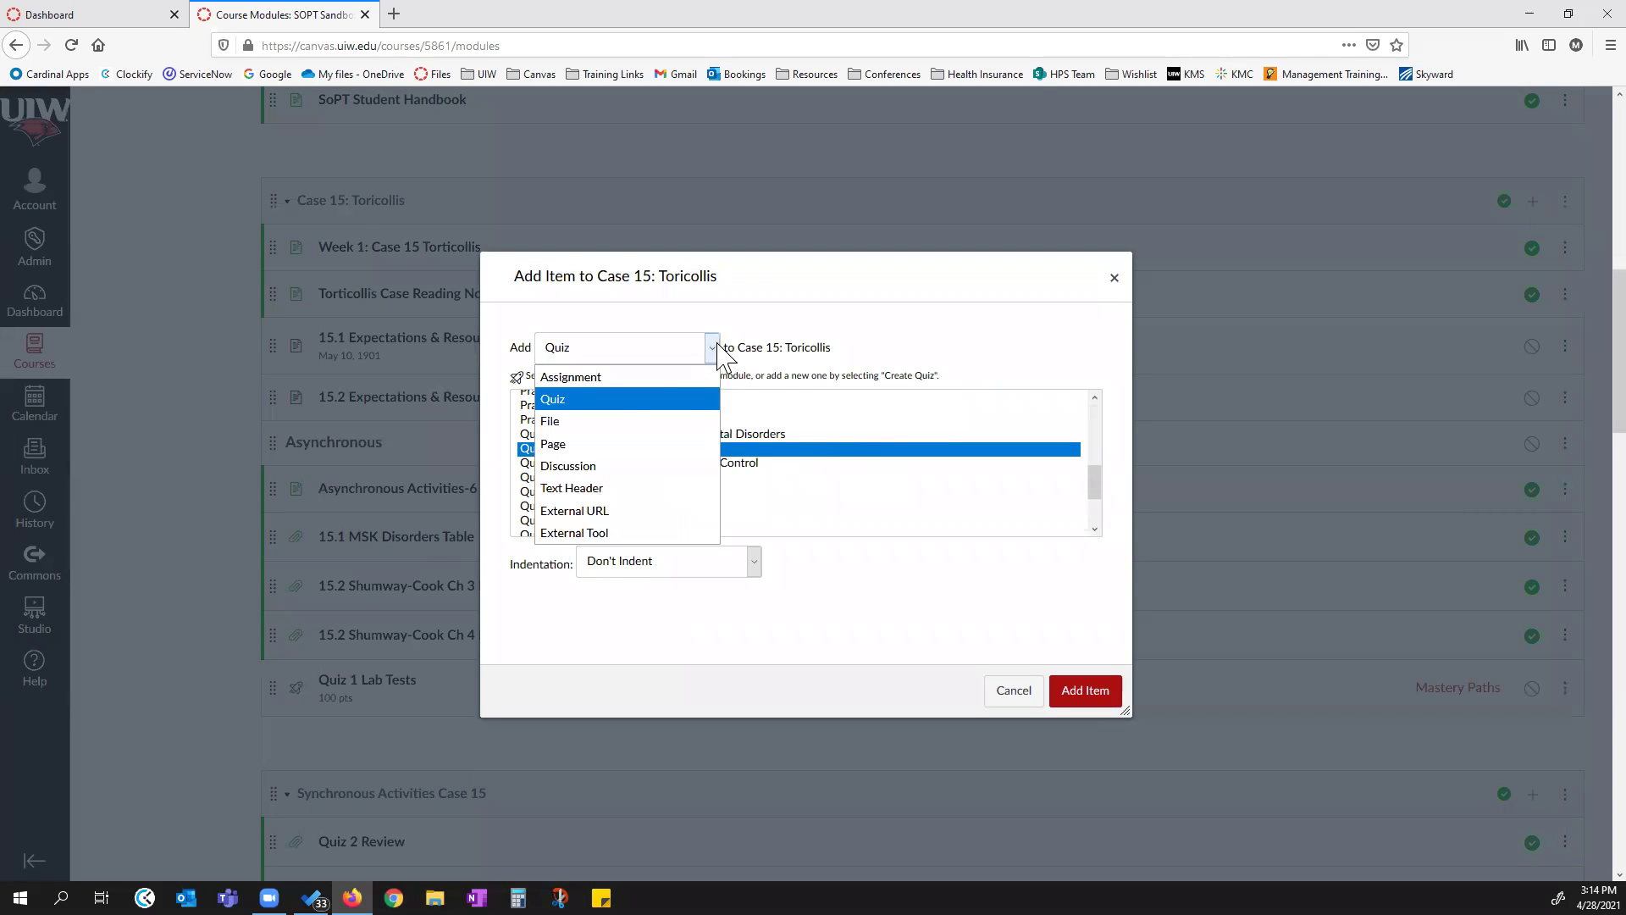
{"action": "left_click", "coordinate": [598, 379]}
{"action": "scroll", "coordinate": [603, 462], "scroll_direction": "down", "scroll_amount": 5}
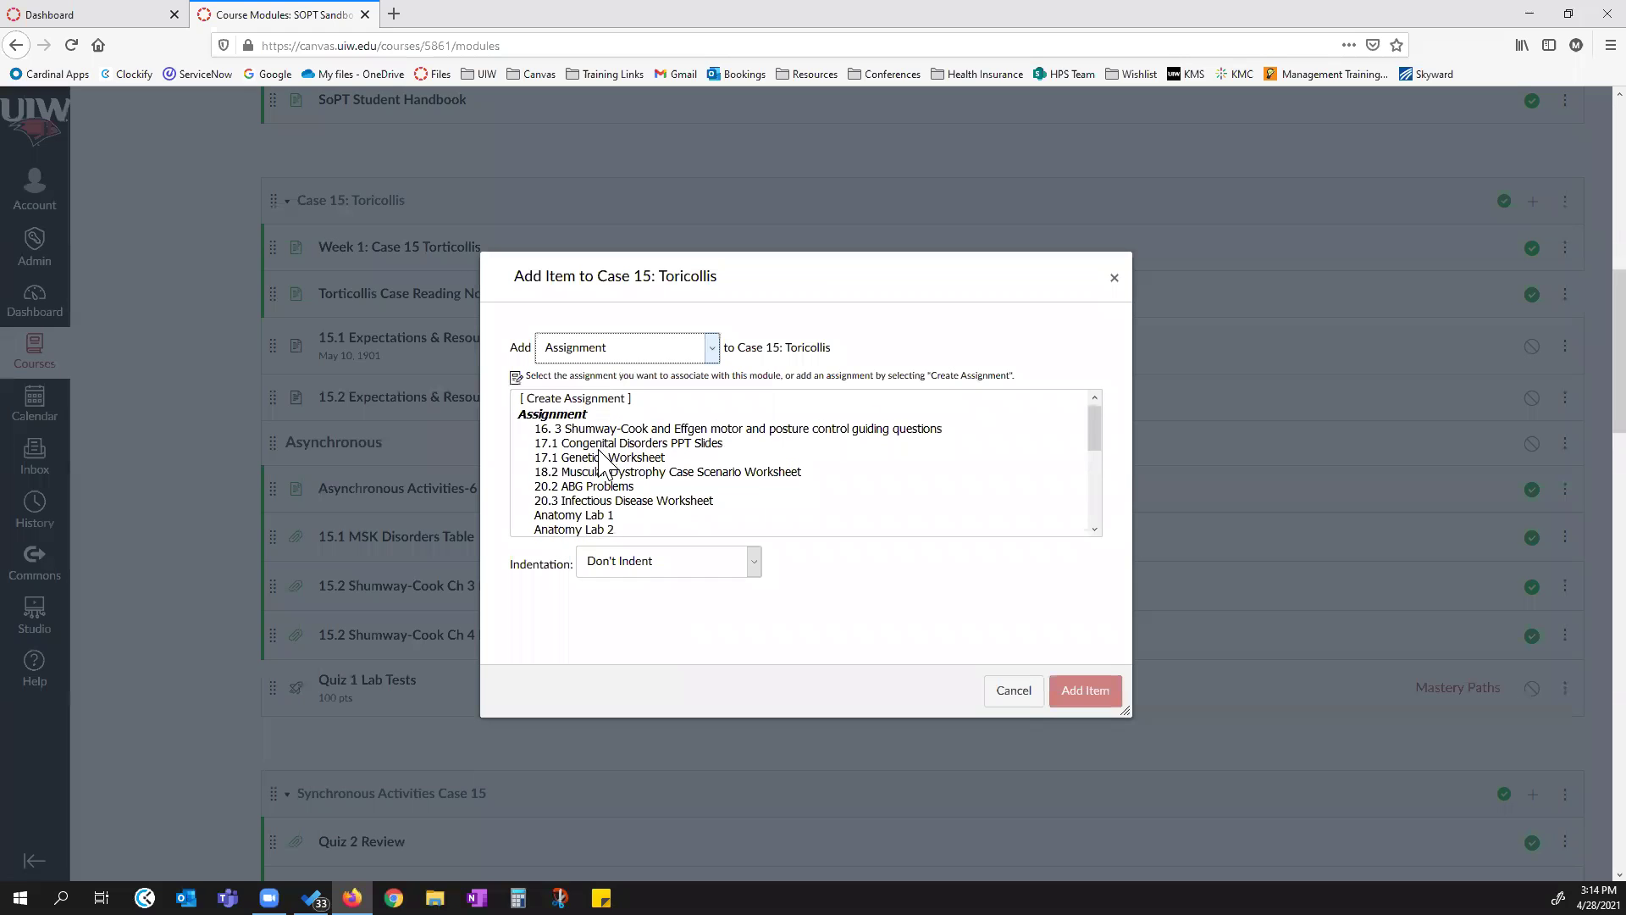
{"action": "scroll", "coordinate": [602, 462], "scroll_direction": "down", "scroll_amount": 10}
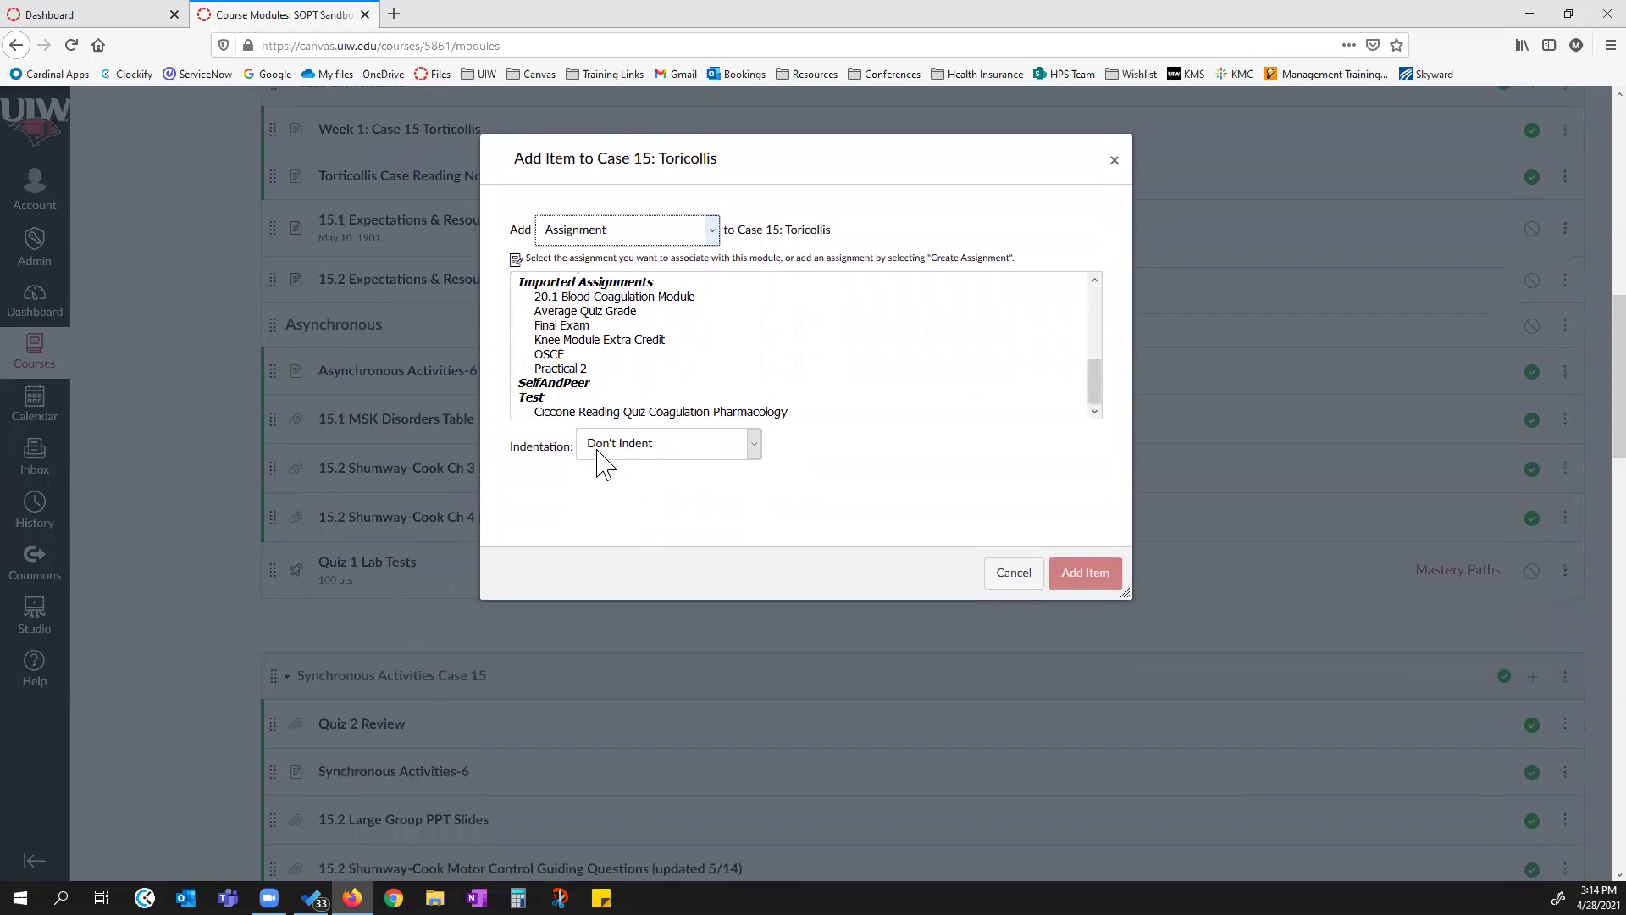
{"action": "scroll", "coordinate": [745, 311], "scroll_direction": "up", "scroll_amount": 12}
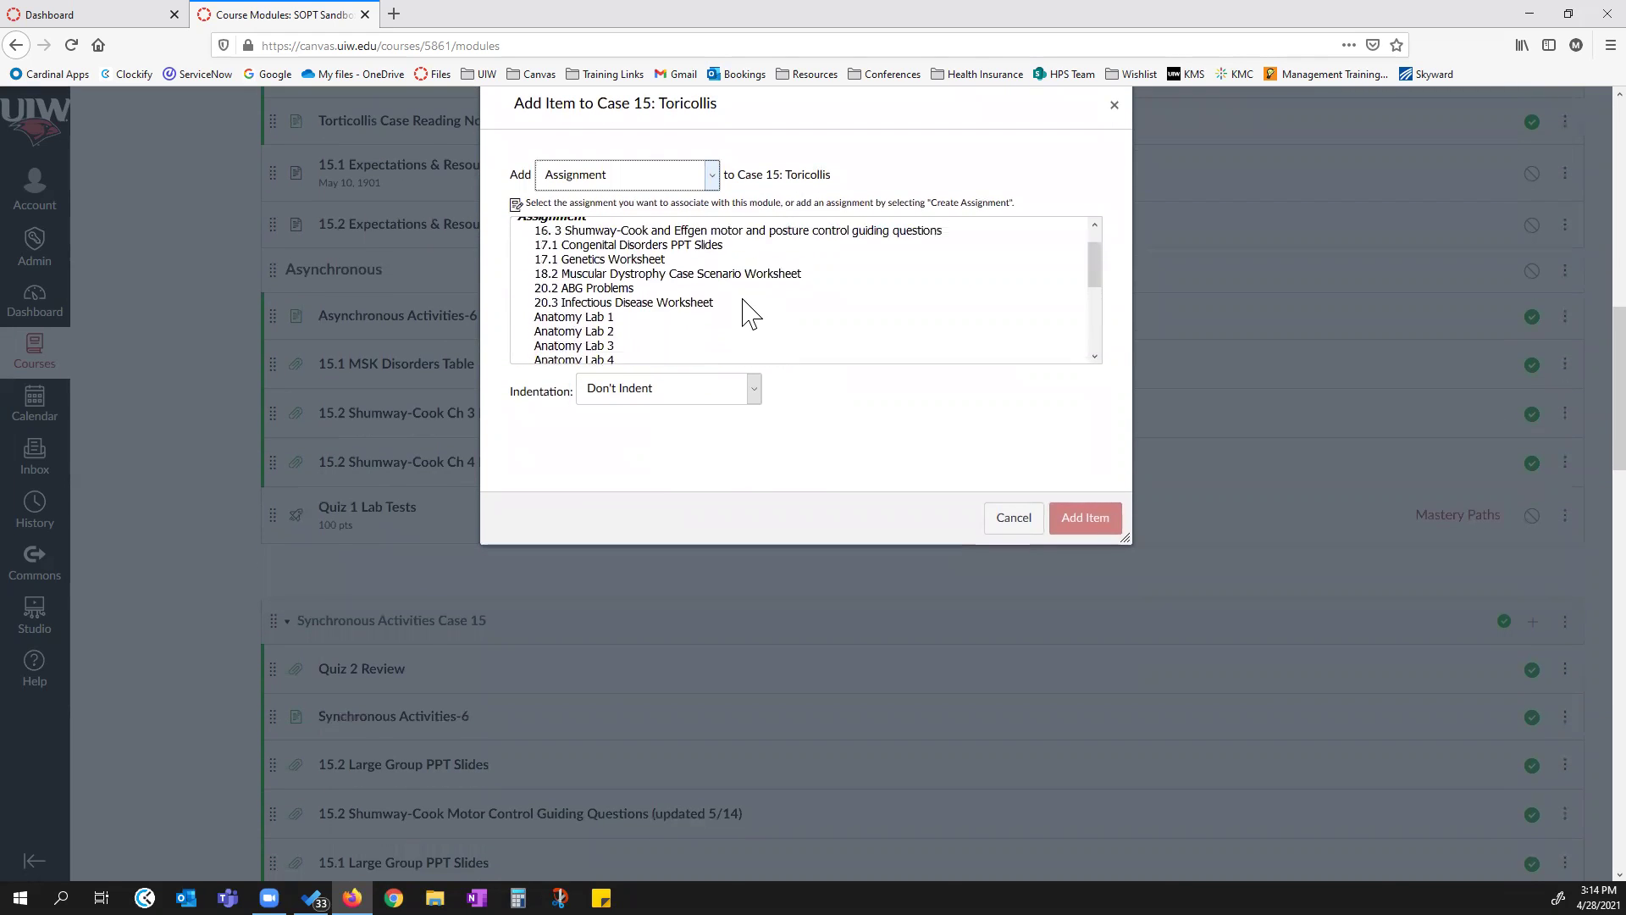
{"action": "left_click", "coordinate": [566, 288]}
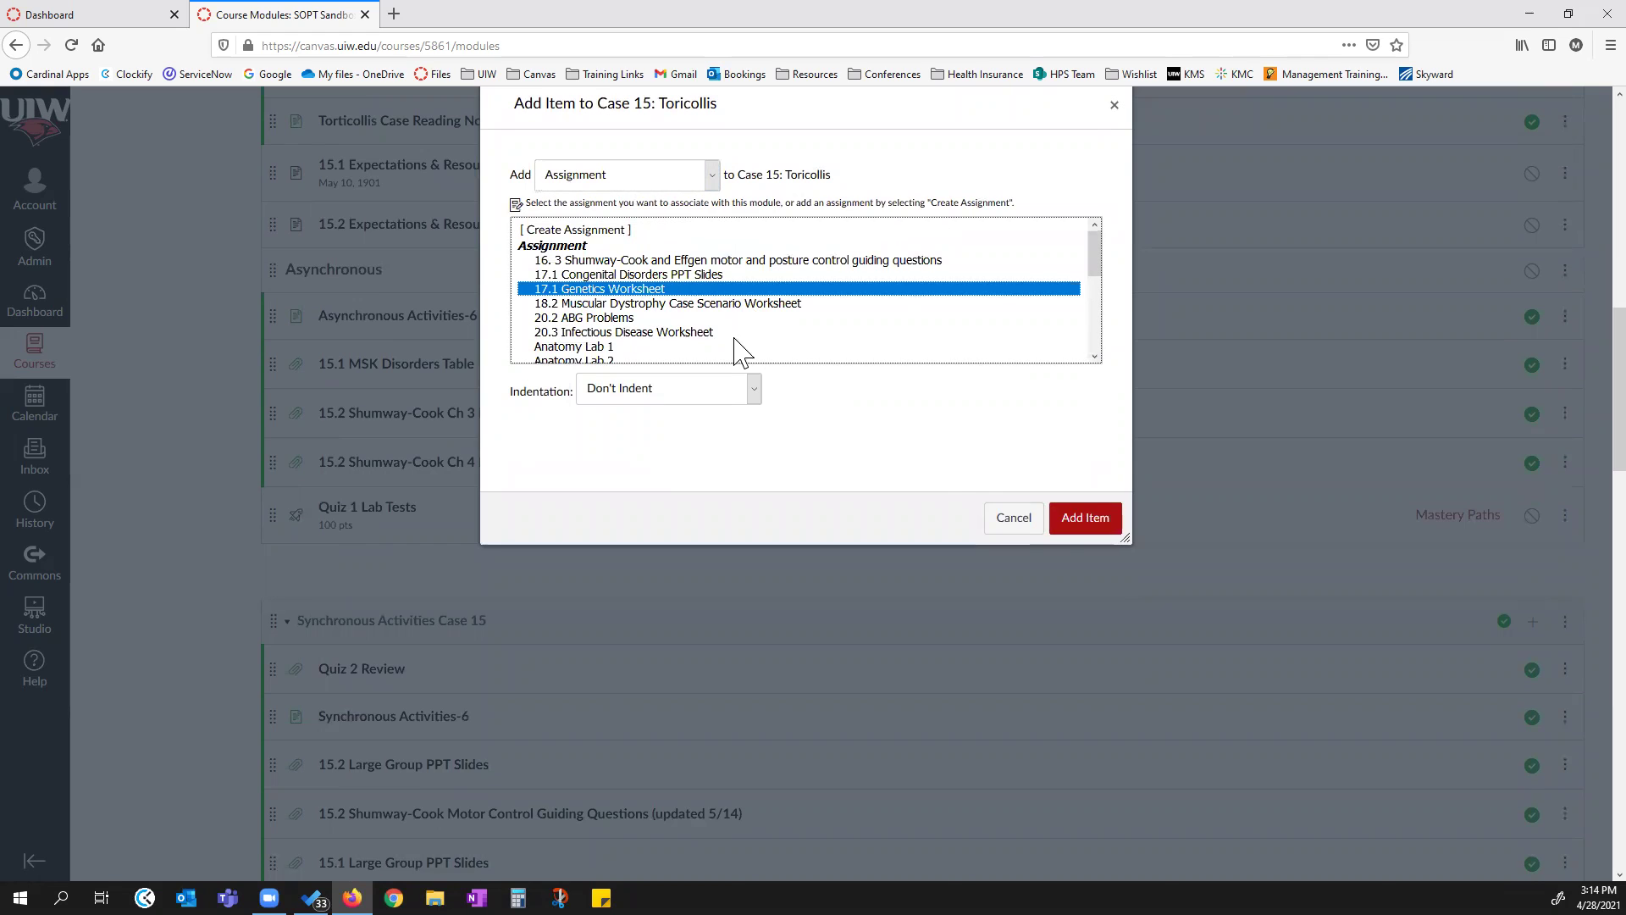
{"action": "left_click", "coordinate": [1084, 525]}
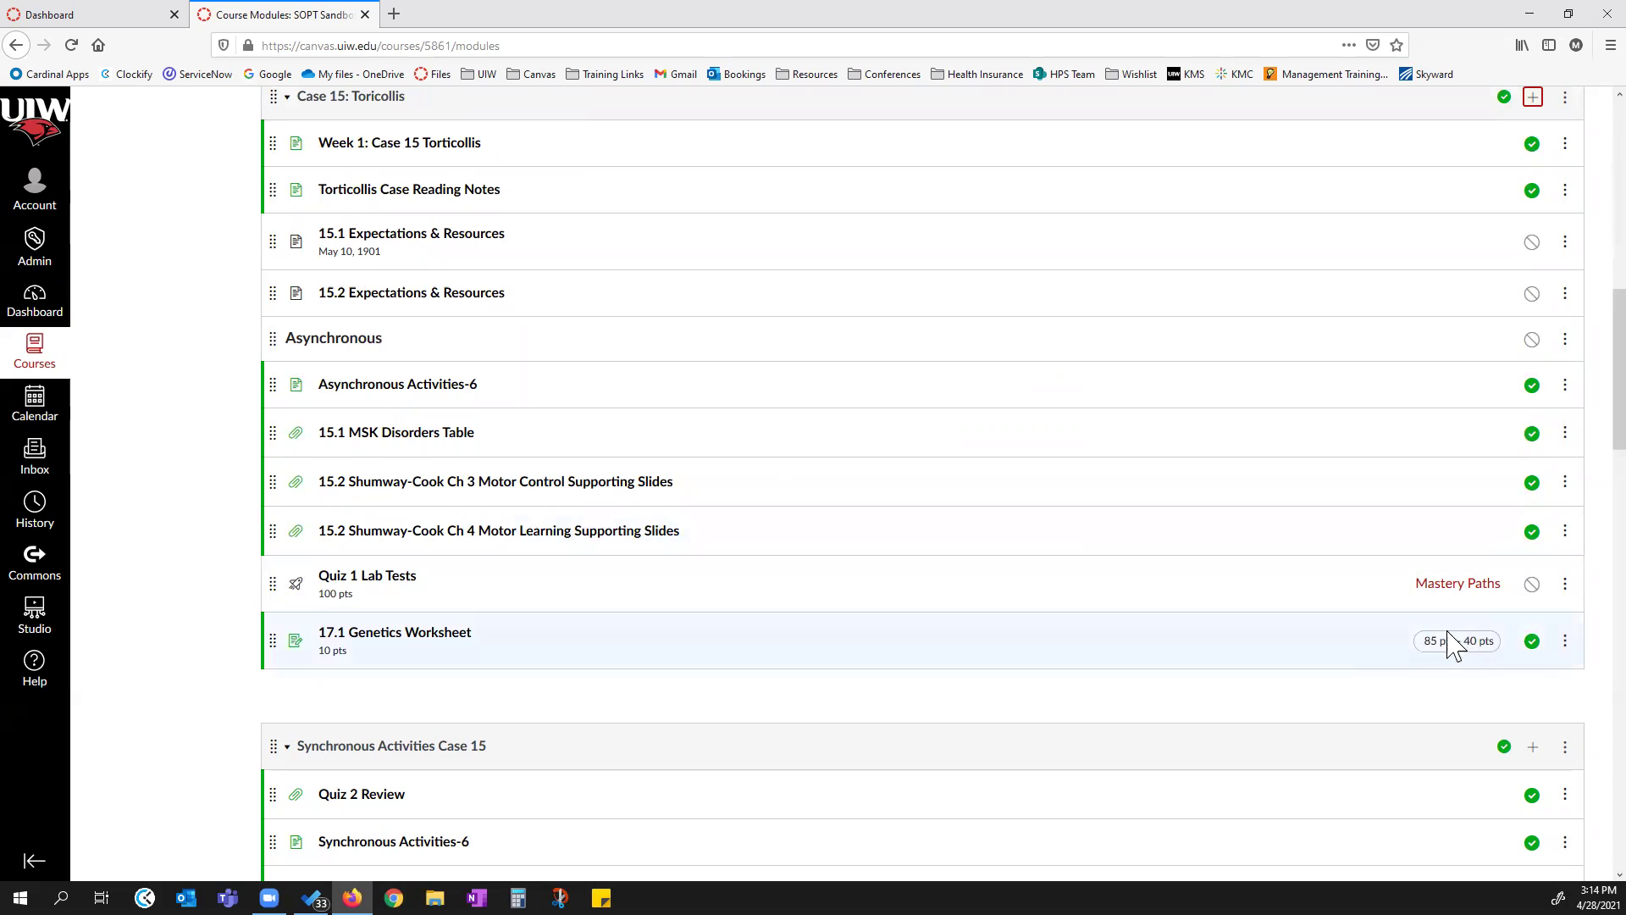
{"action": "mouse_move", "coordinate": [1434, 640]}
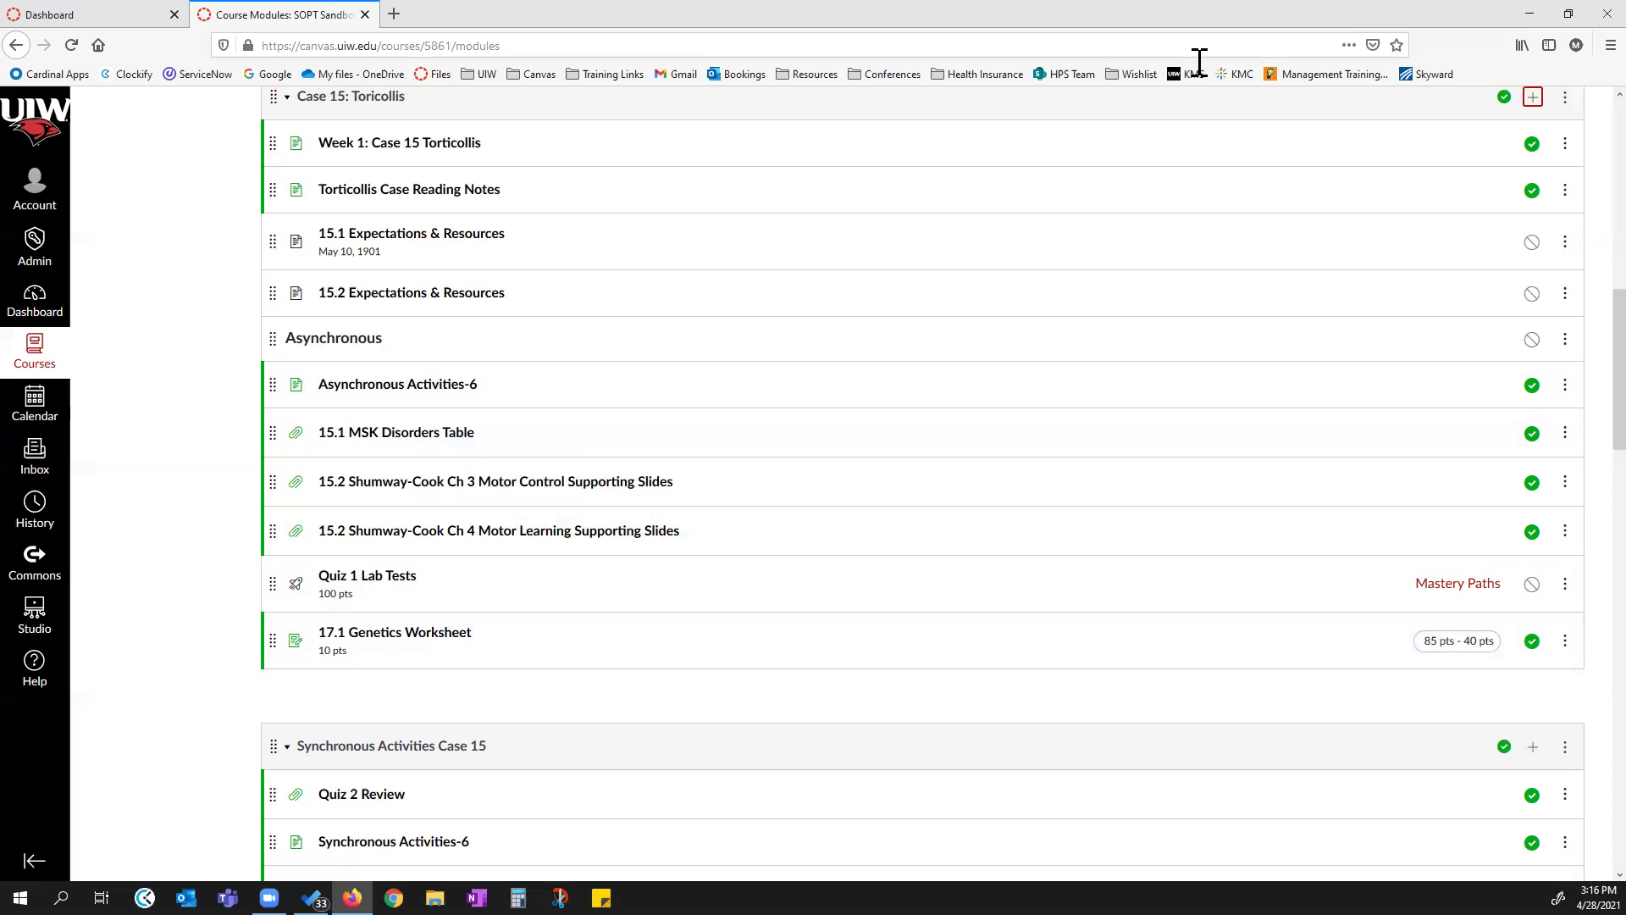
Add a newly created page named Extension Activities and Materials to the Case 15: Toricollis module.
{"action": "scroll", "coordinate": [805, 220], "scroll_direction": "up", "scroll_amount": 10}
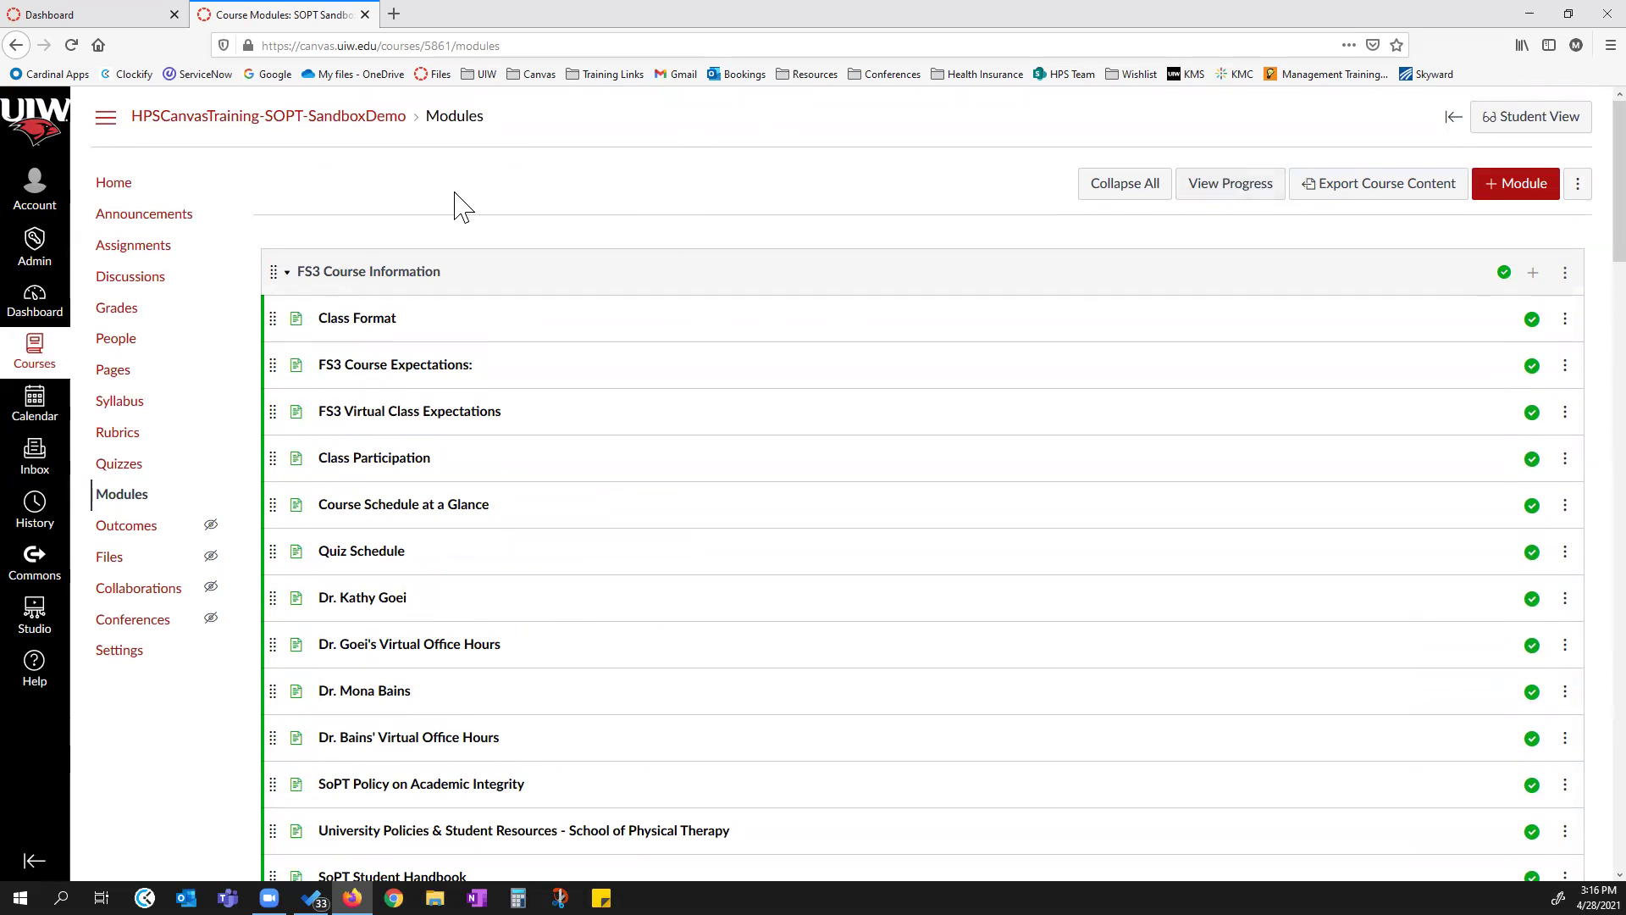
{"action": "scroll", "coordinate": [1101, 627], "scroll_direction": "down", "scroll_amount": 3}
{"action": "scroll", "coordinate": [1169, 606], "scroll_direction": "down", "scroll_amount": 3}
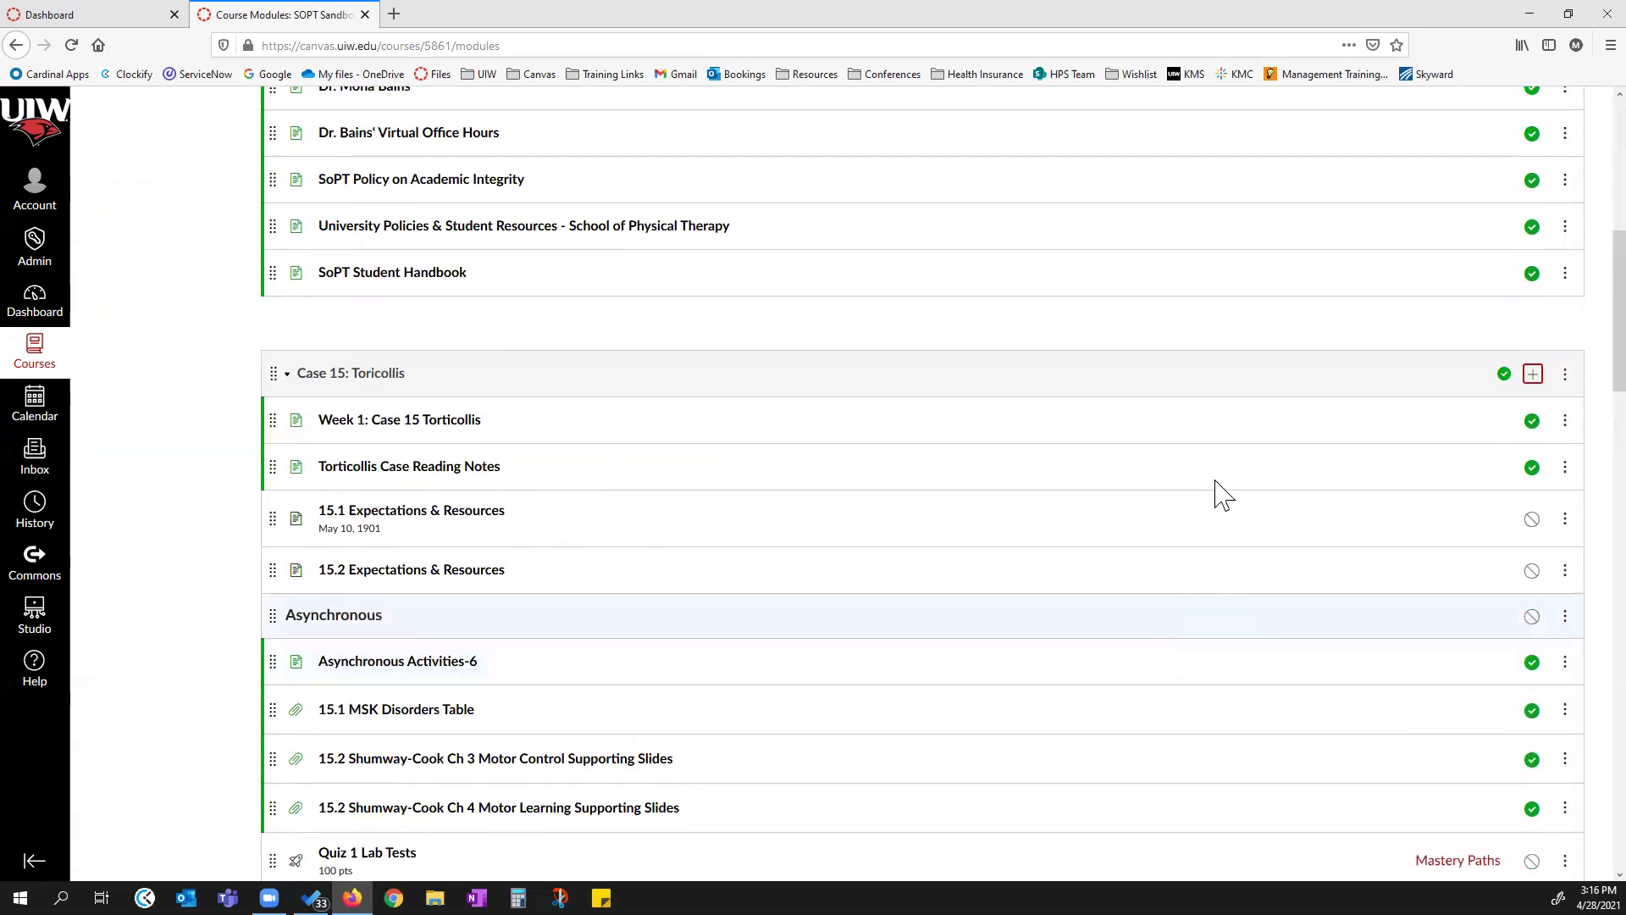
{"action": "left_click", "coordinate": [1531, 374]}
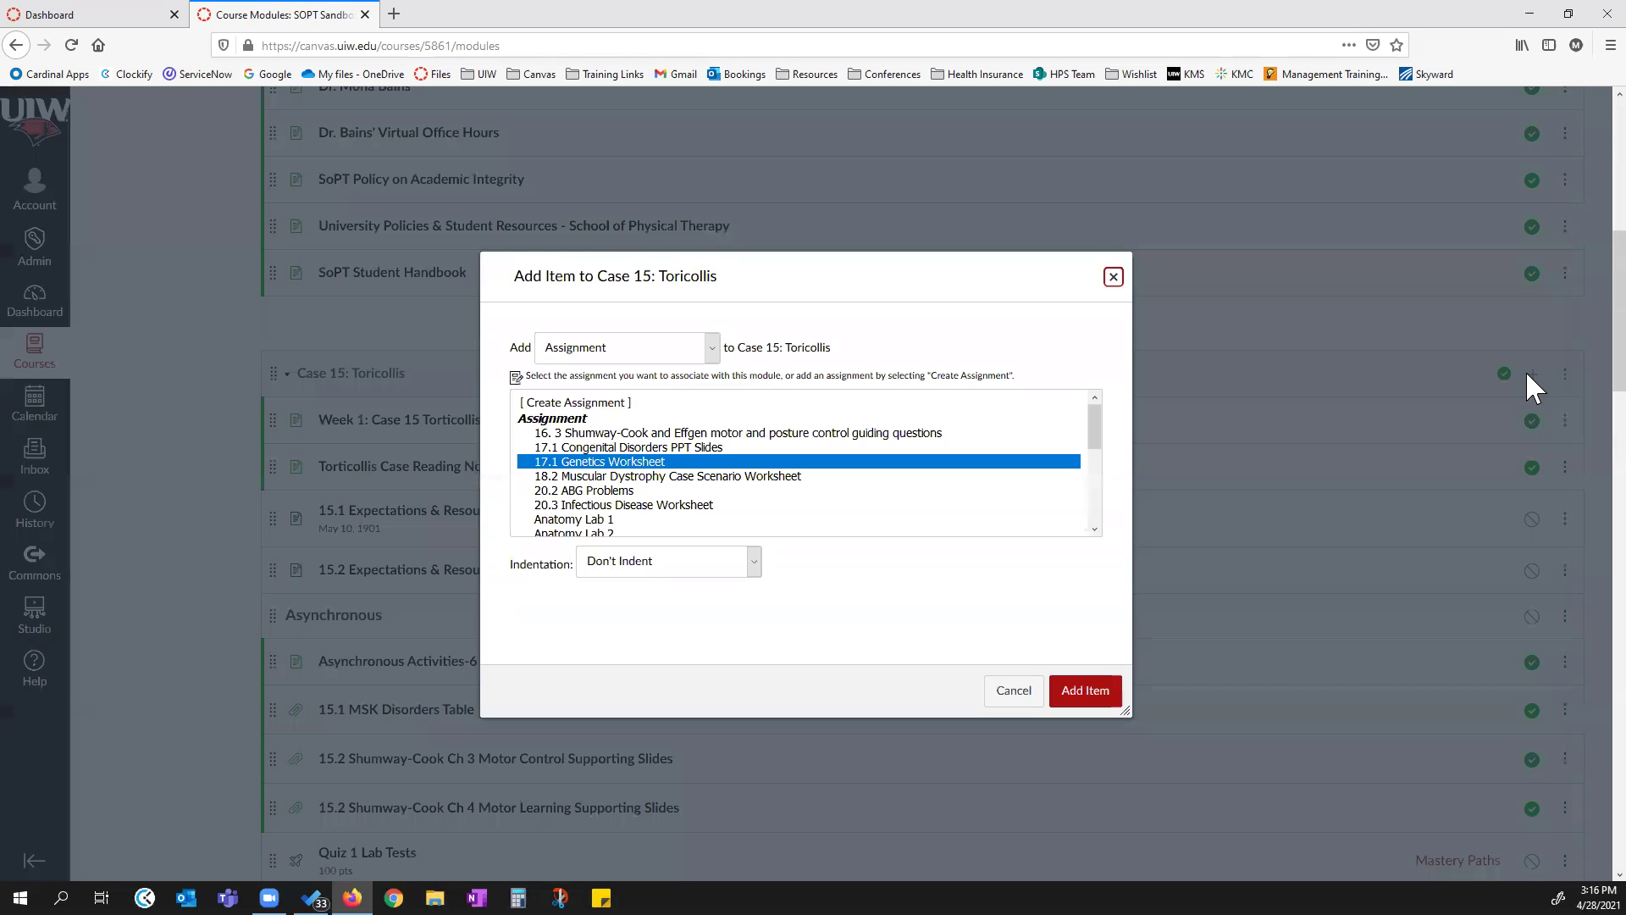
{"action": "left_click", "coordinate": [711, 349]}
{"action": "left_click", "coordinate": [597, 444]}
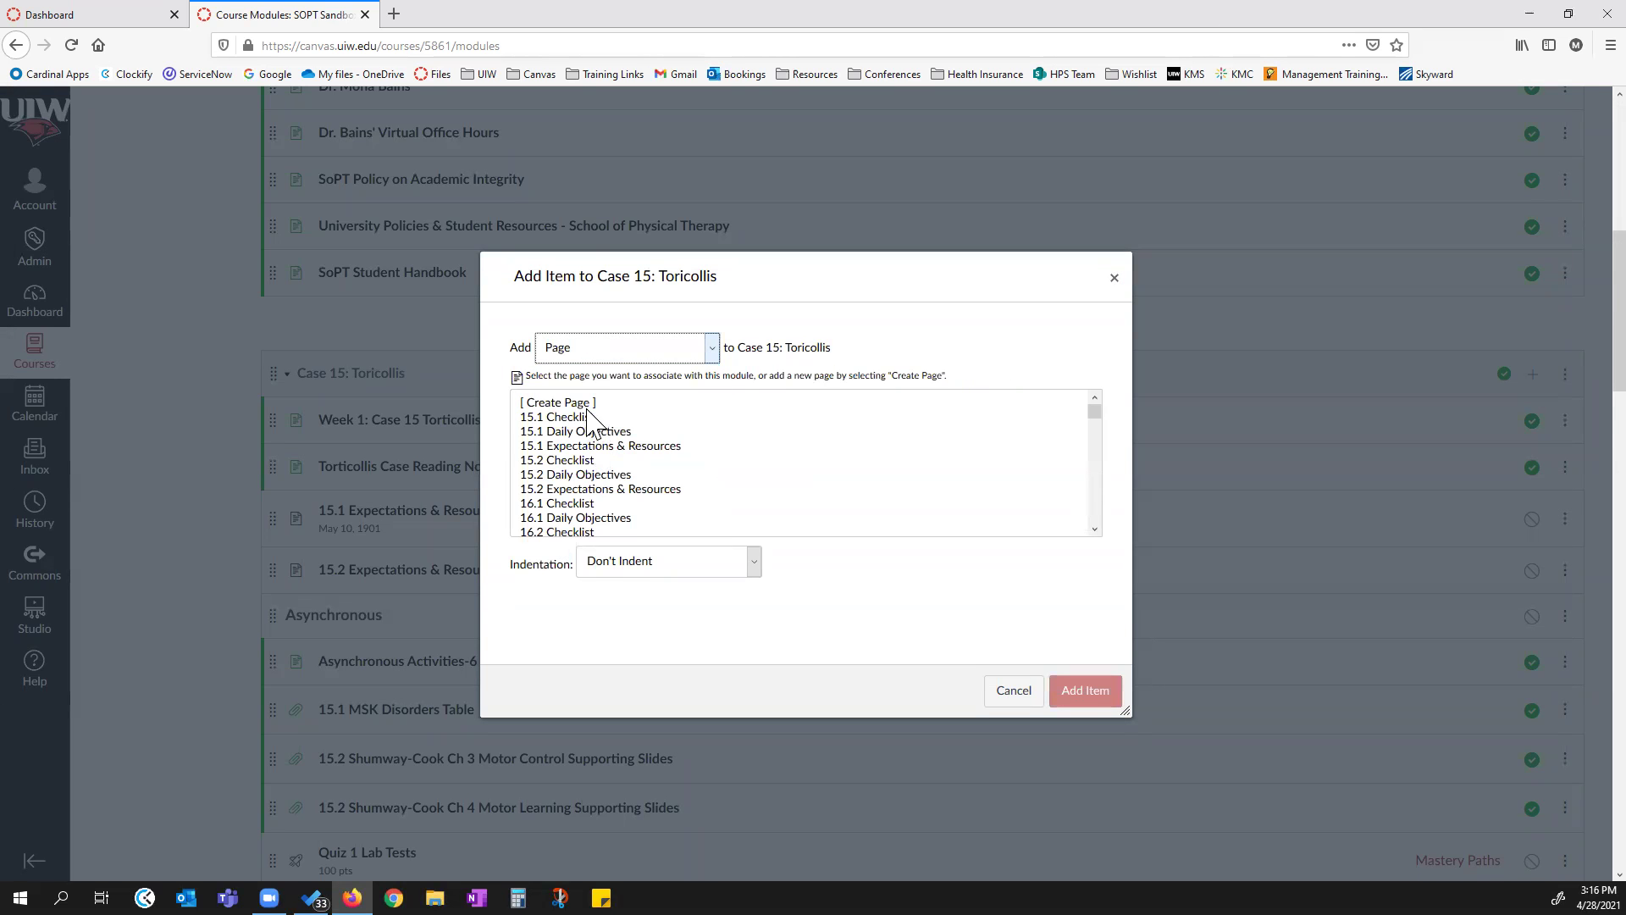
{"action": "left_click", "coordinate": [593, 403]}
{"action": "left_click", "coordinate": [667, 564]}
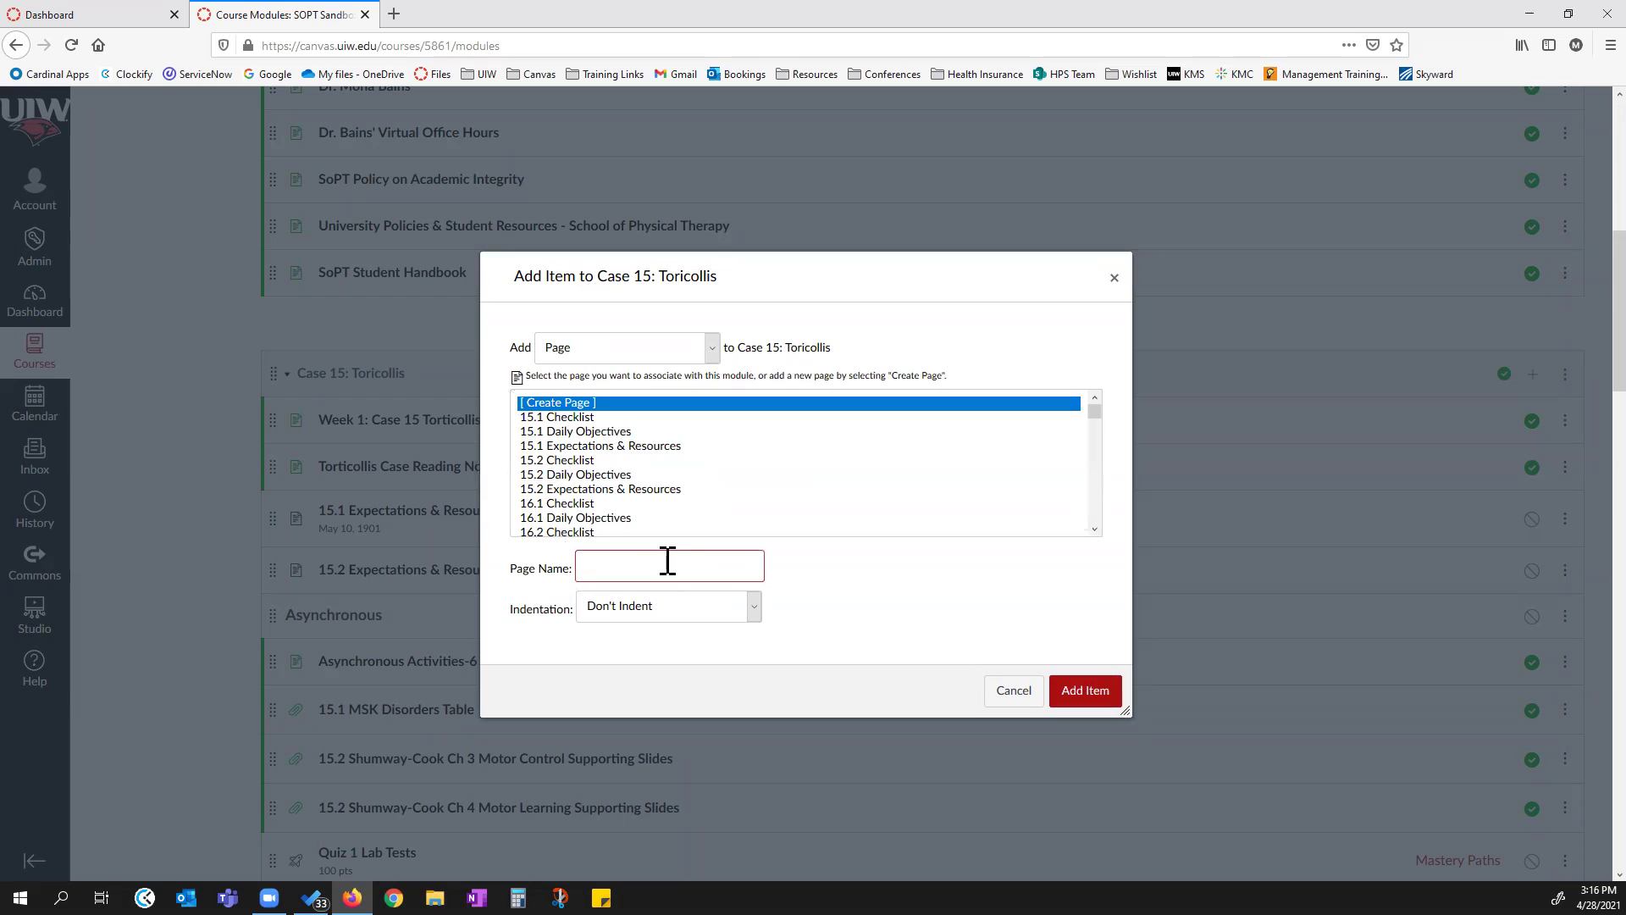
{"action": "type", "text": "Extension A"}
{"action": "type", "text": "ctivities"}
{"action": "type", "text": "i"}
{"action": "type", "text": " and <M"}
{"action": "key", "text": "BackSpace"}
{"action": "key", "text": "BackSpace"}
{"action": "type", "text": "Materials"}
{"action": "left_click", "coordinate": [1093, 691]}
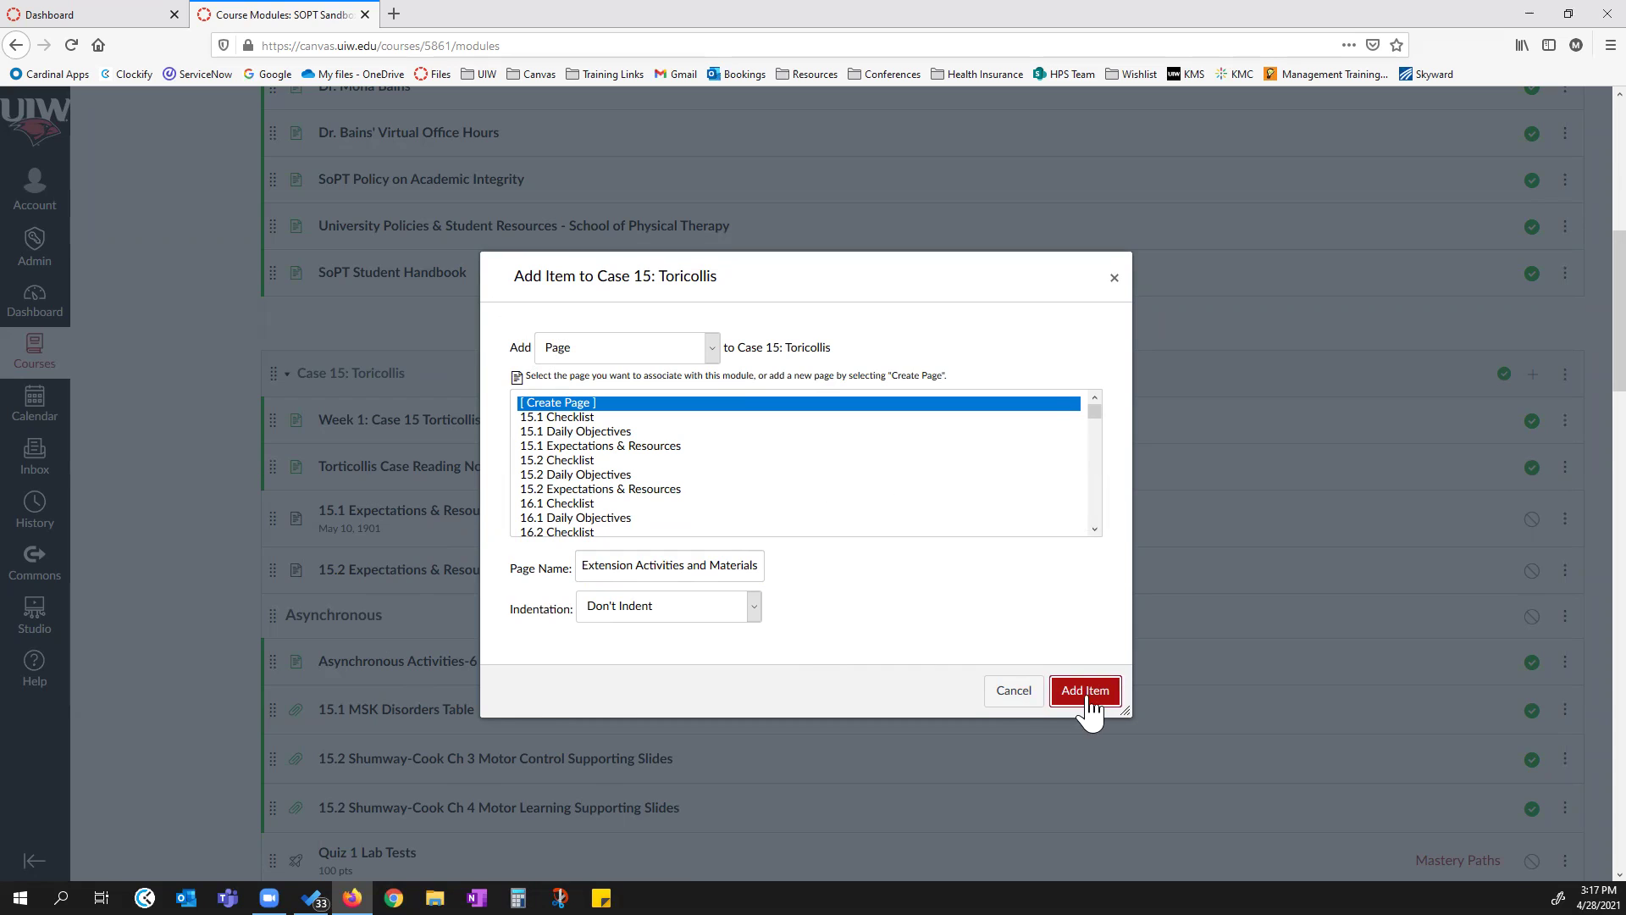
Submit the Extension Activities and Materials page to the module once more and close the item dialog.
{"action": "scroll", "coordinate": [910, 520], "scroll_direction": "down", "scroll_amount": 3}
{"action": "scroll", "coordinate": [881, 525], "scroll_direction": "up", "scroll_amount": 3}
{"action": "left_click", "coordinate": [716, 574]}
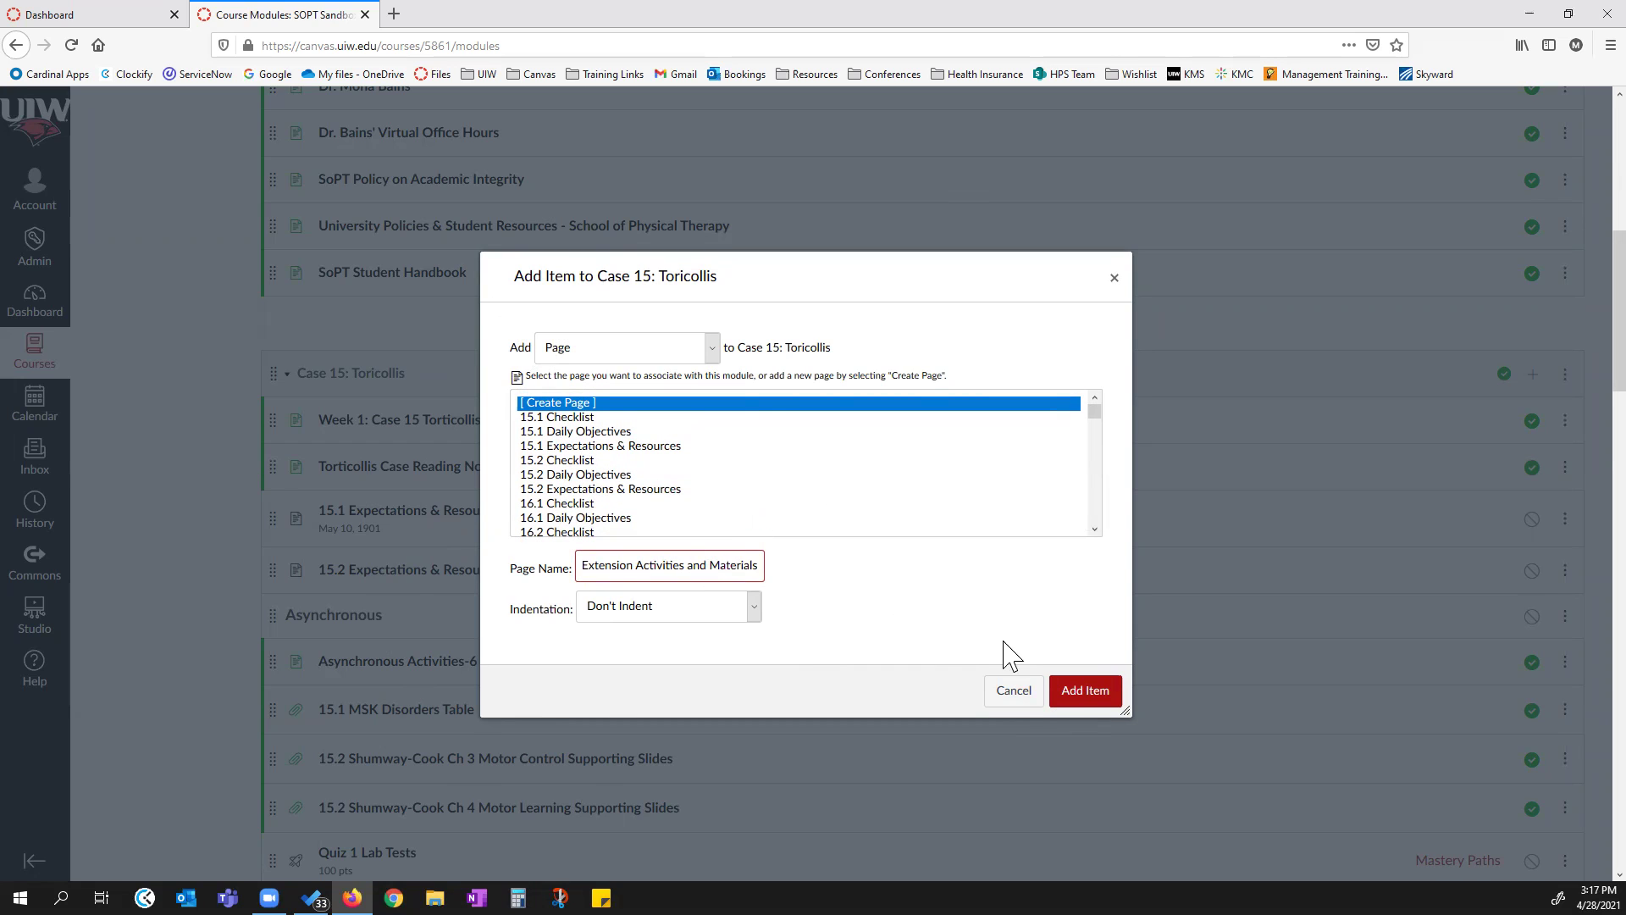
{"action": "left_click", "coordinate": [1083, 705]}
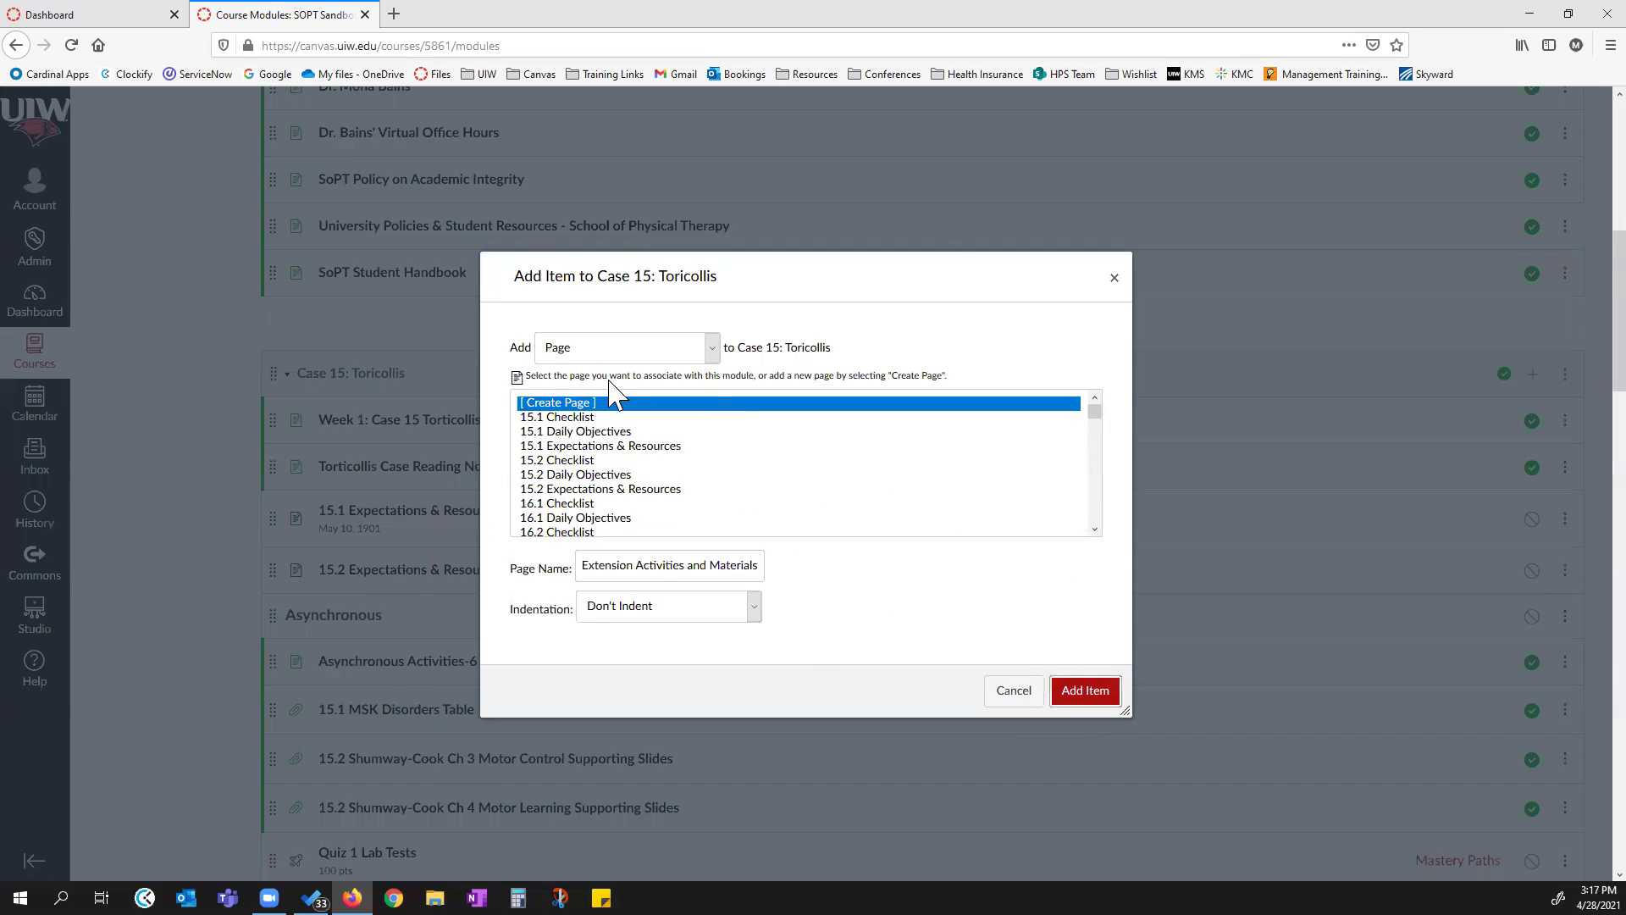
{"action": "scroll", "coordinate": [770, 499], "scroll_direction": "up", "scroll_amount": 2}
{"action": "scroll", "coordinate": [770, 508], "scroll_direction": "down", "scroll_amount": 2}
{"action": "left_click_drag", "start_coordinate": [583, 567], "coordinate": [787, 585]}
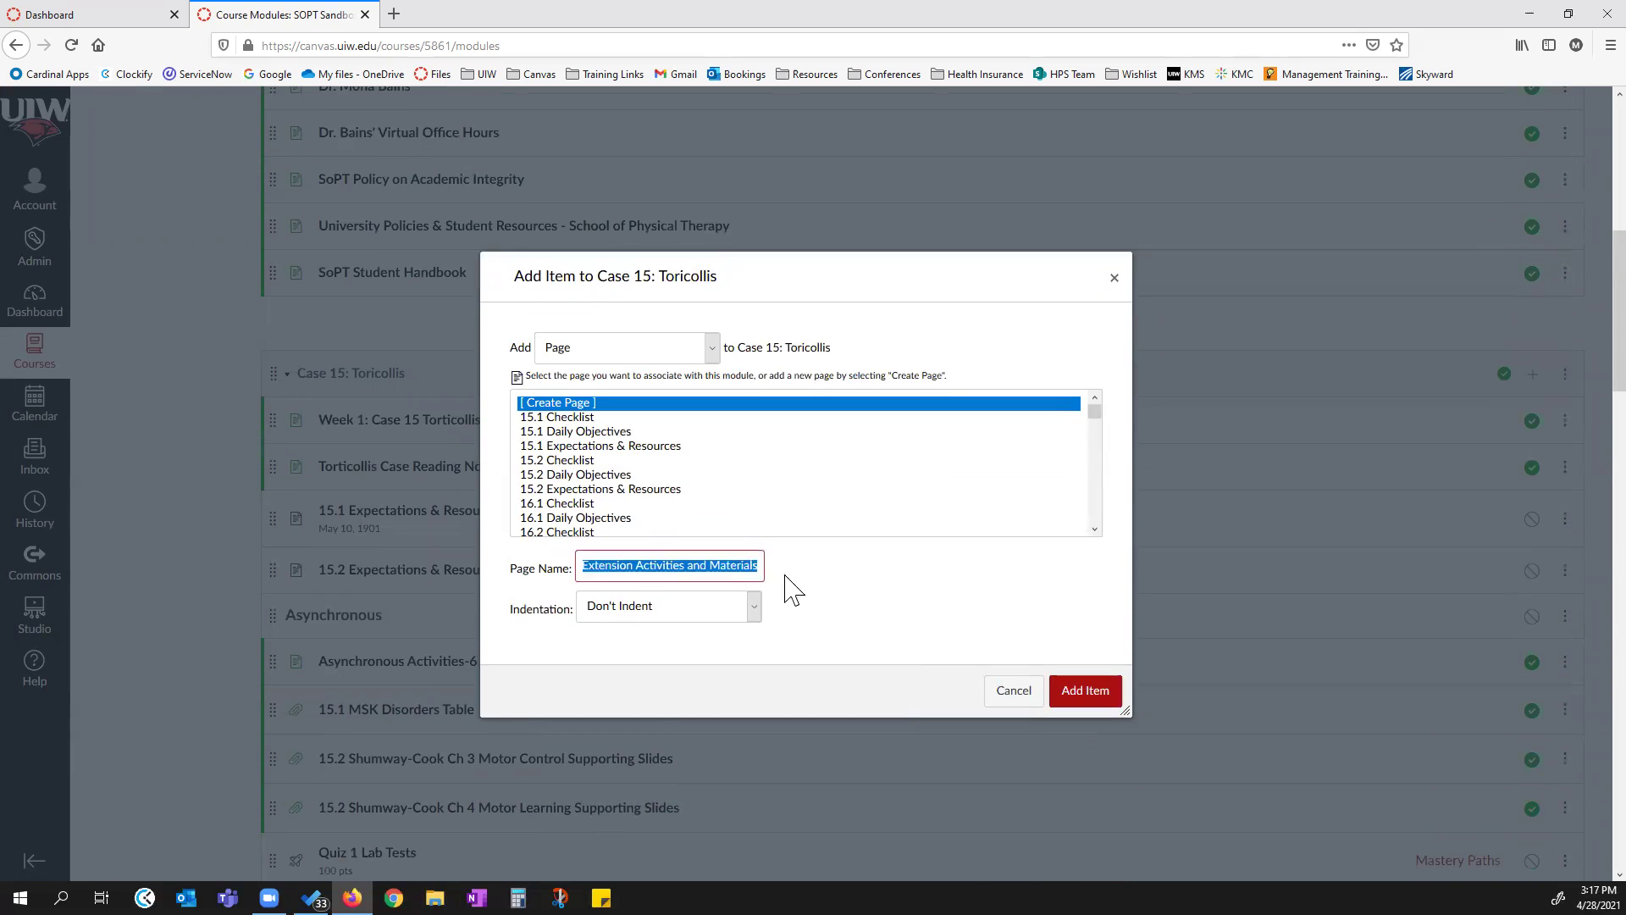
{"action": "left_click", "coordinate": [1013, 701]}
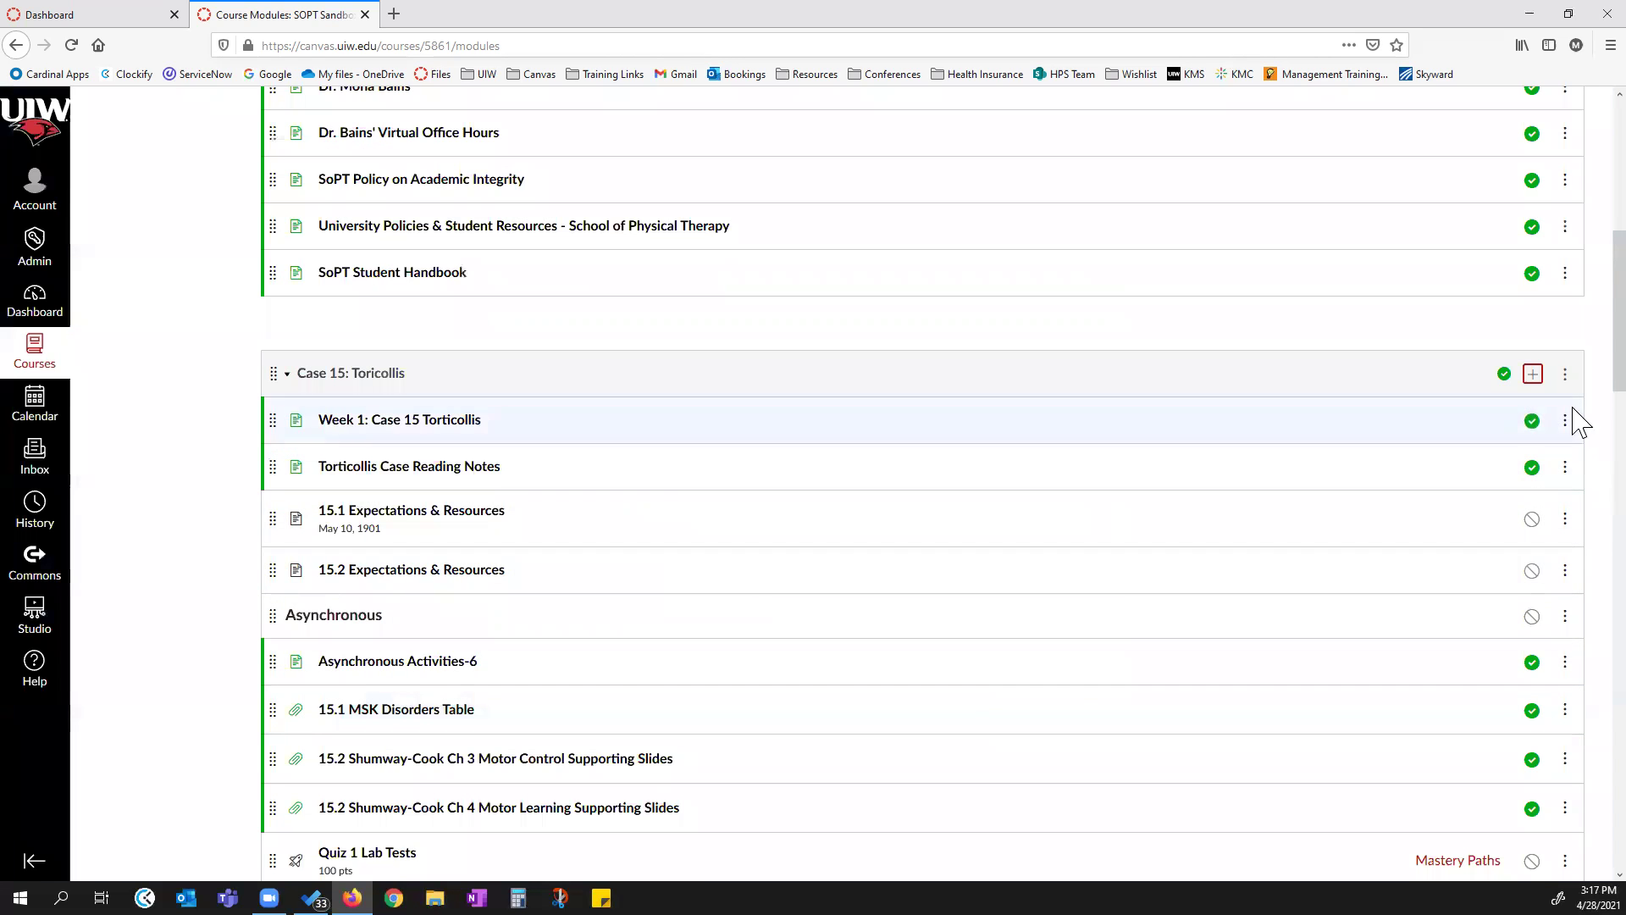
Check the end of the Case 15: Toricollis module for the newly added pages.
{"action": "left_click", "coordinate": [1532, 373]}
{"action": "key", "text": "Escape"}
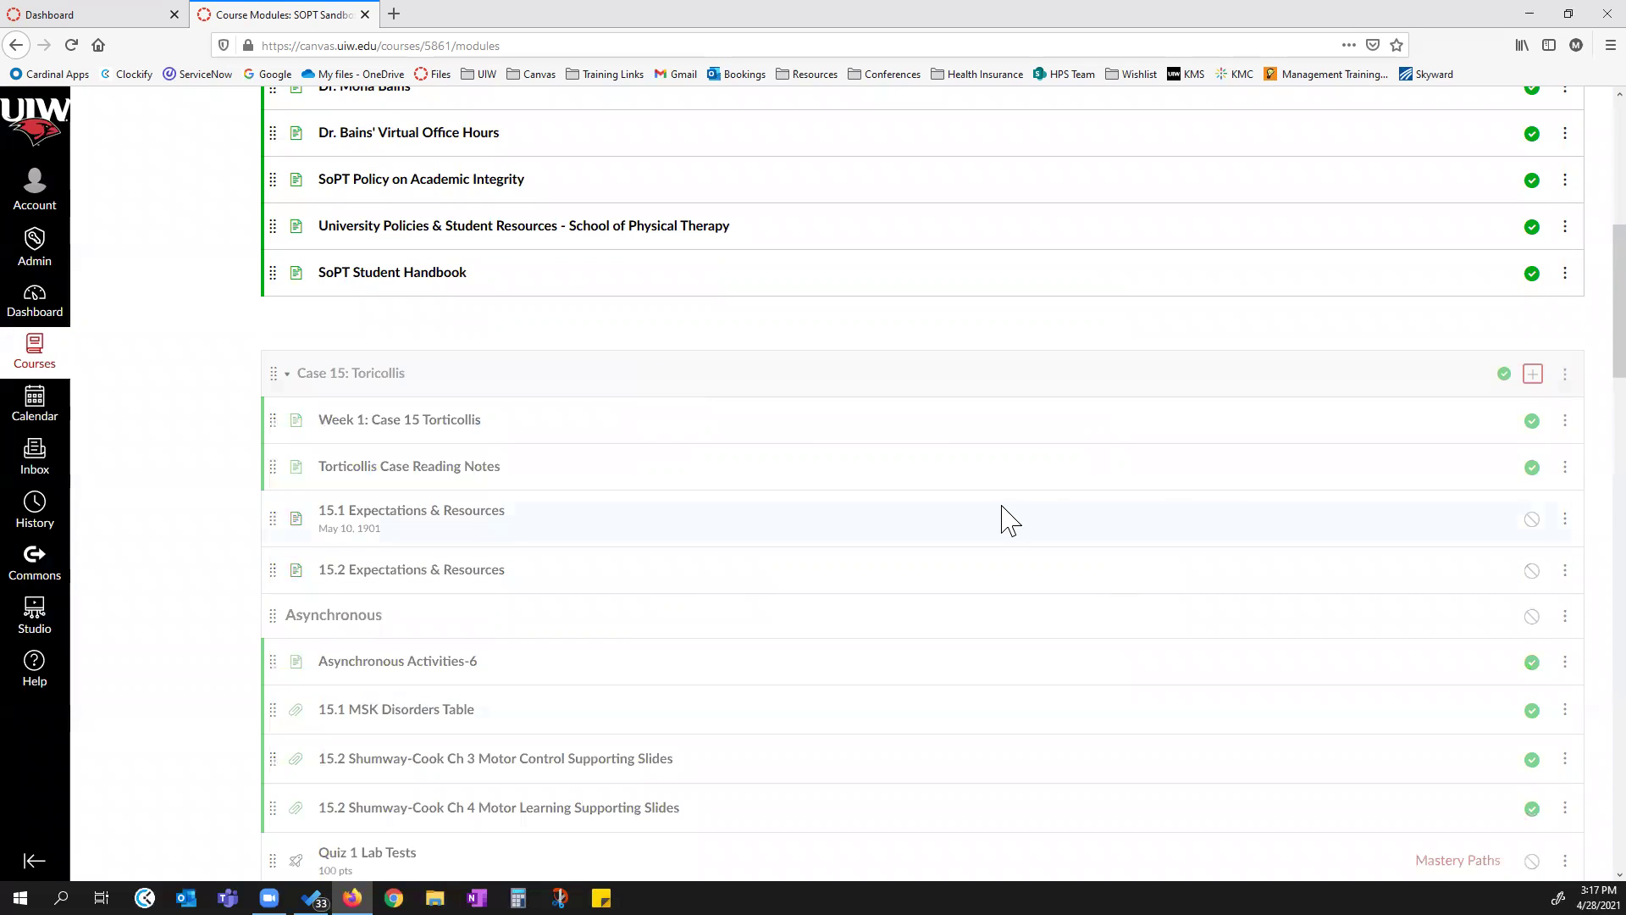
{"action": "scroll", "coordinate": [1008, 519], "scroll_direction": "down", "scroll_amount": 2}
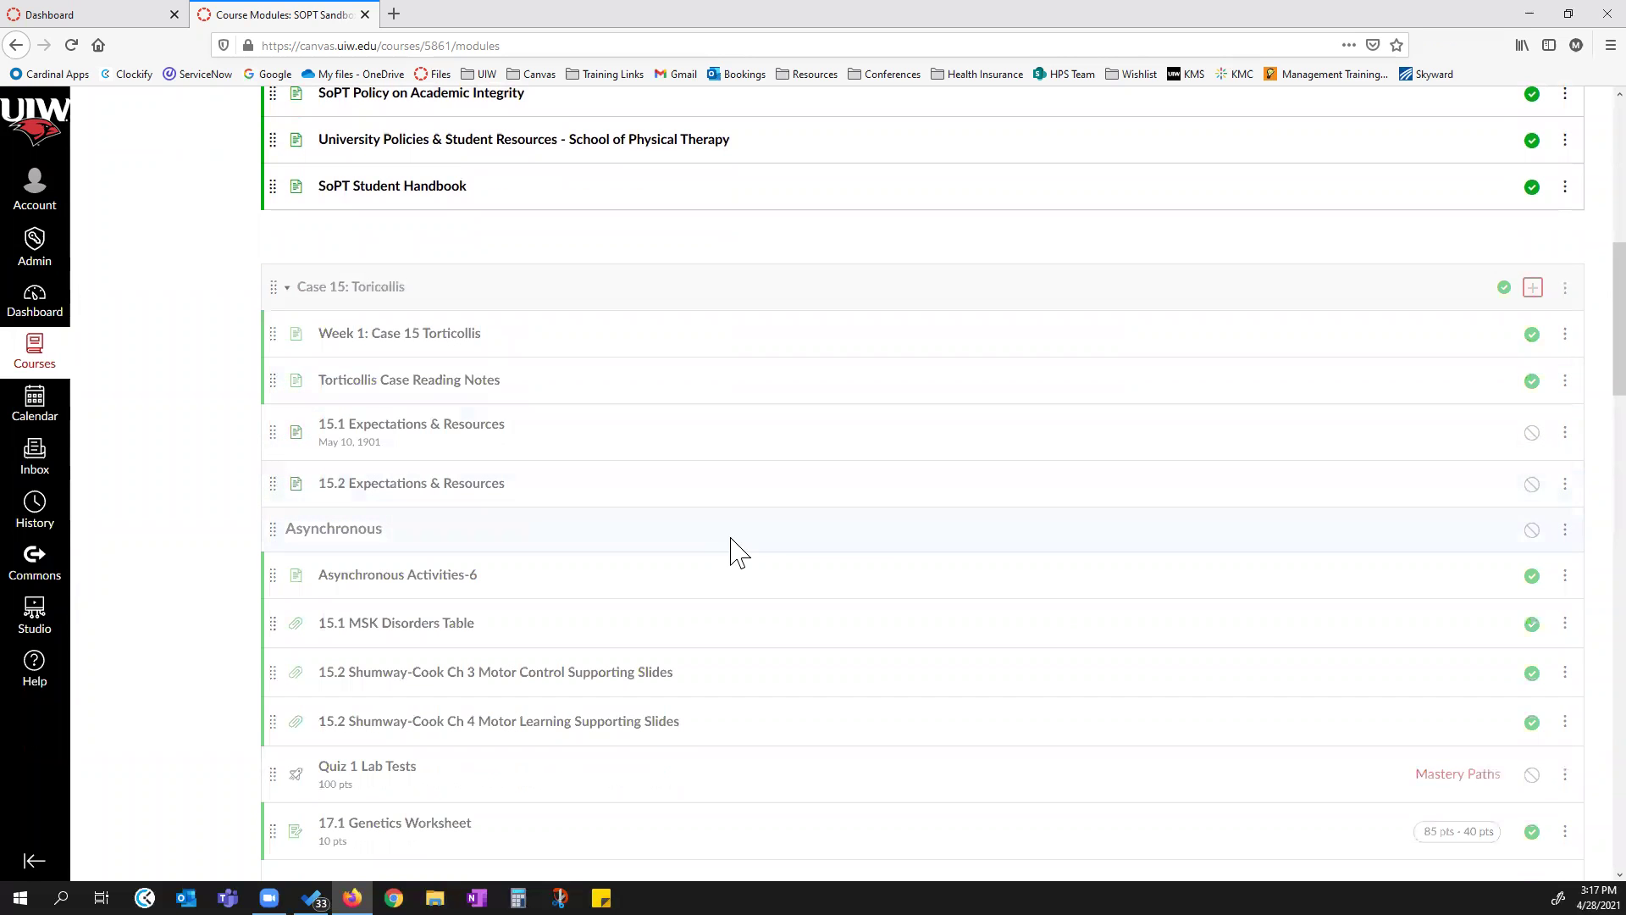
{"action": "scroll", "coordinate": [1053, 516], "scroll_direction": "down", "scroll_amount": 3}
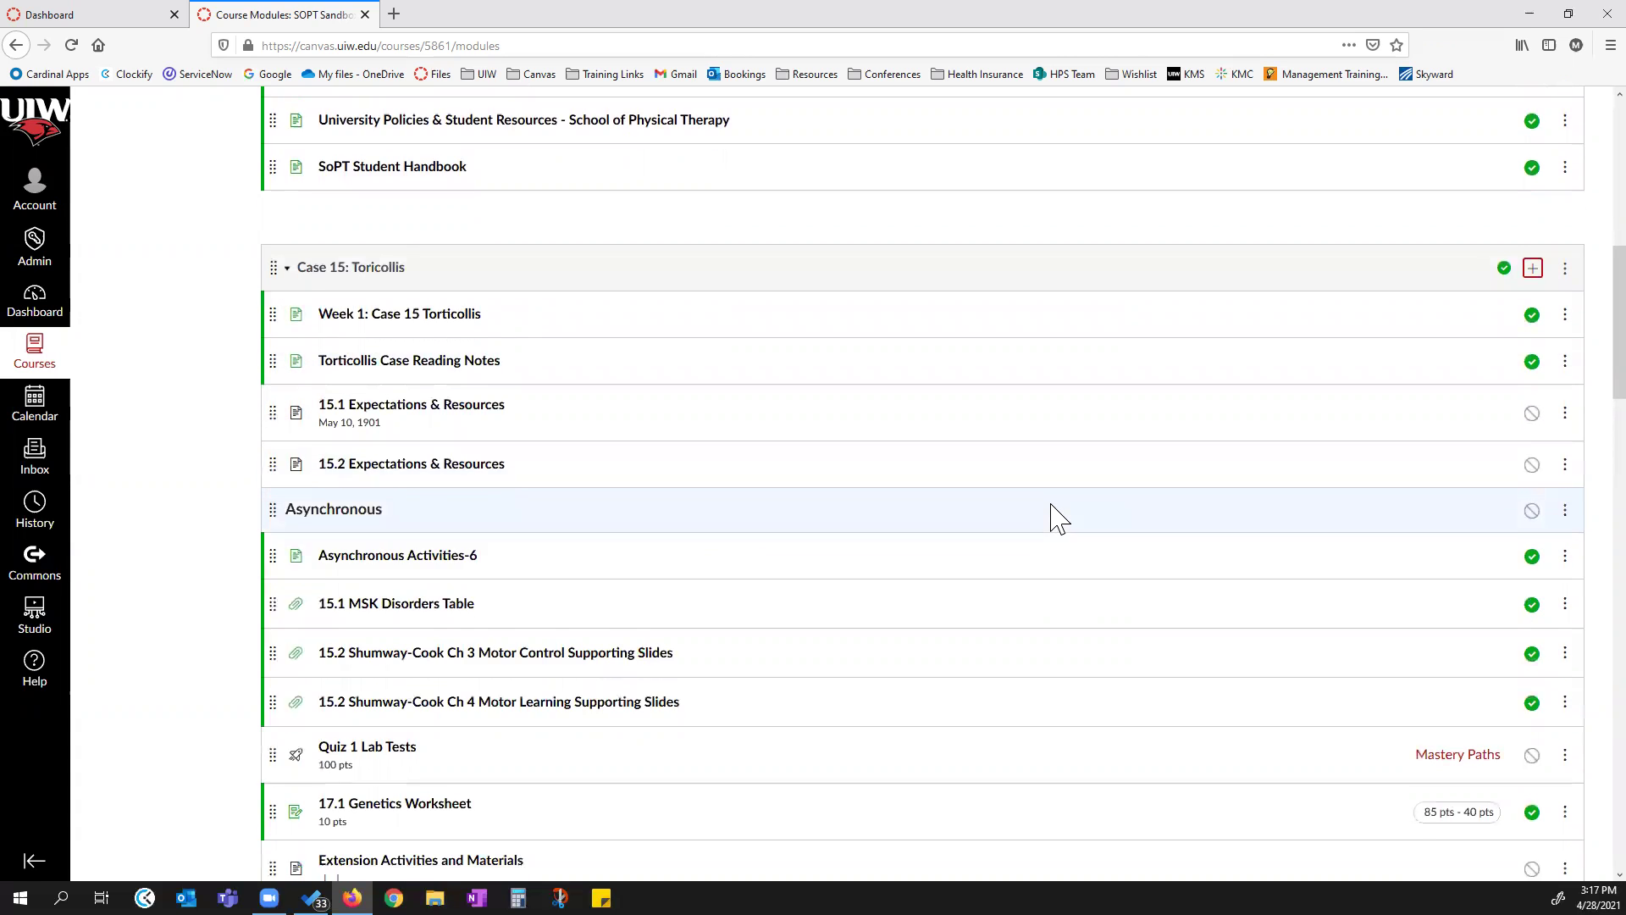
{"action": "scroll", "coordinate": [1054, 516], "scroll_direction": "down", "scroll_amount": 1}
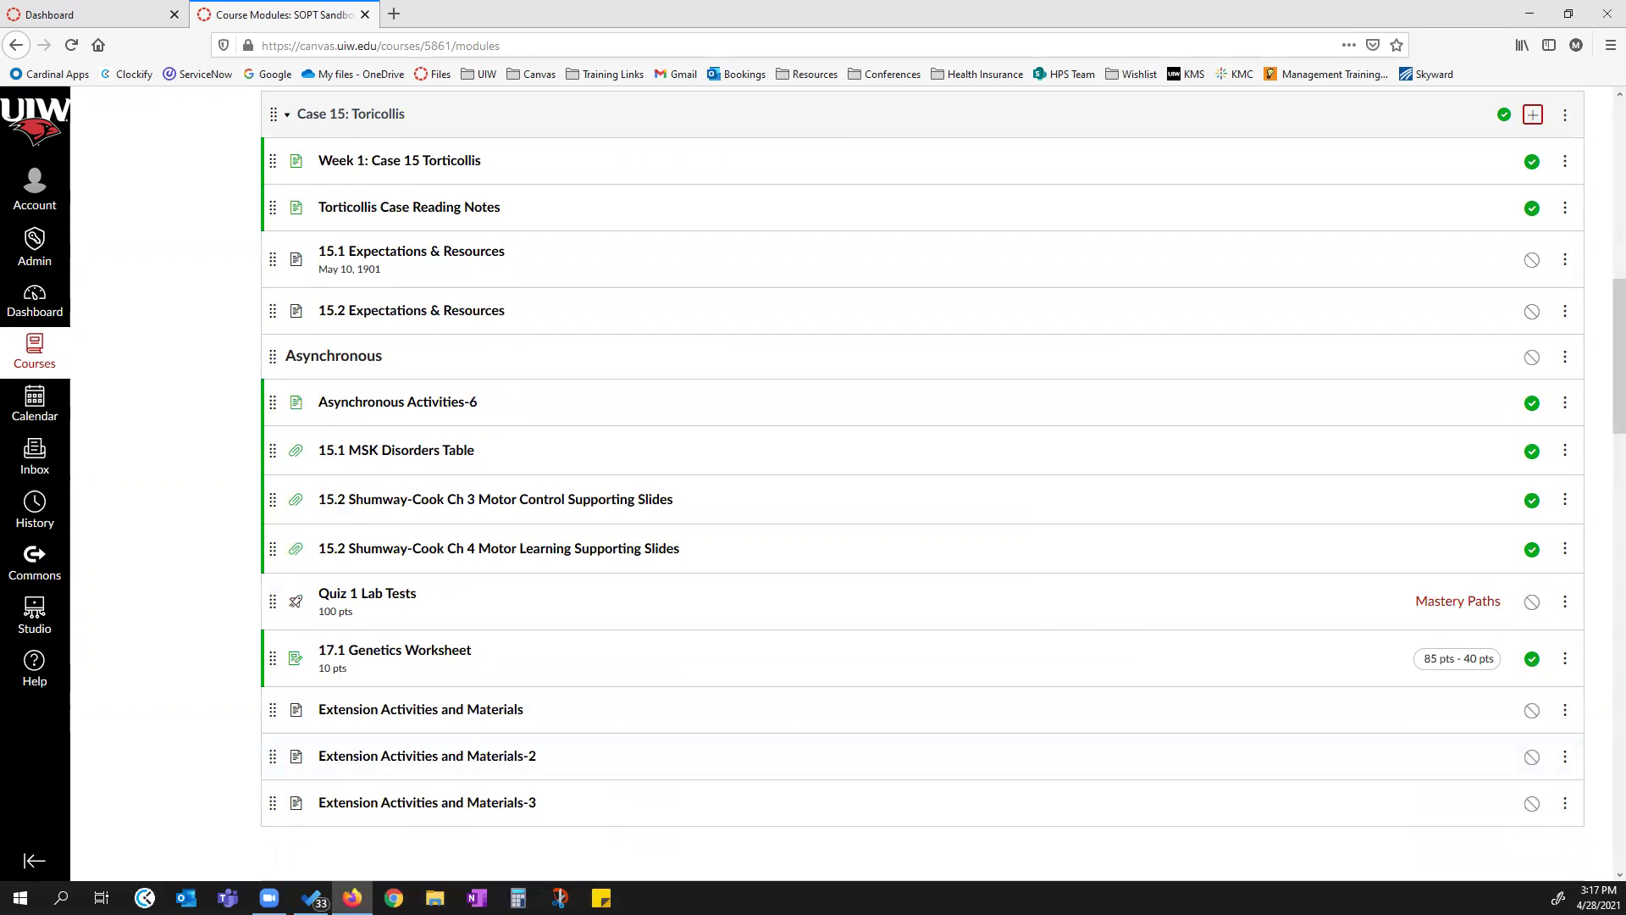
Remove the duplicate page Extension Activities and Materials-2 from the Case 15: Toricollis module.
{"action": "left_click", "coordinate": [1562, 762]}
{"action": "scroll", "coordinate": [1537, 832], "scroll_direction": "down", "scroll_amount": 1}
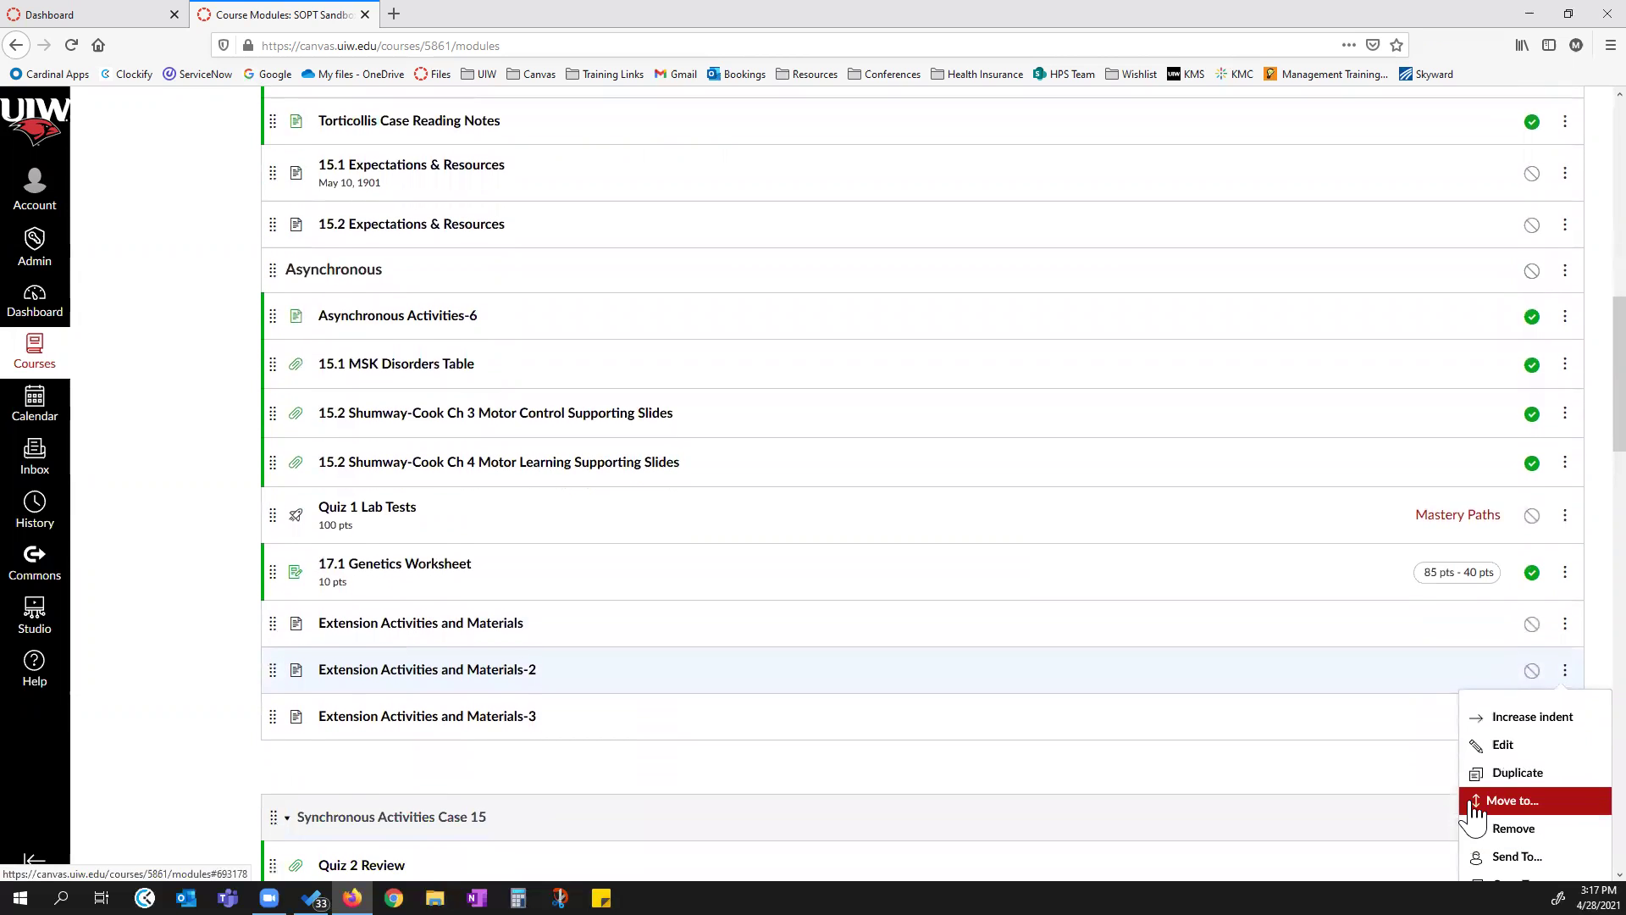
{"action": "scroll", "coordinate": [1422, 779], "scroll_direction": "down", "scroll_amount": 1}
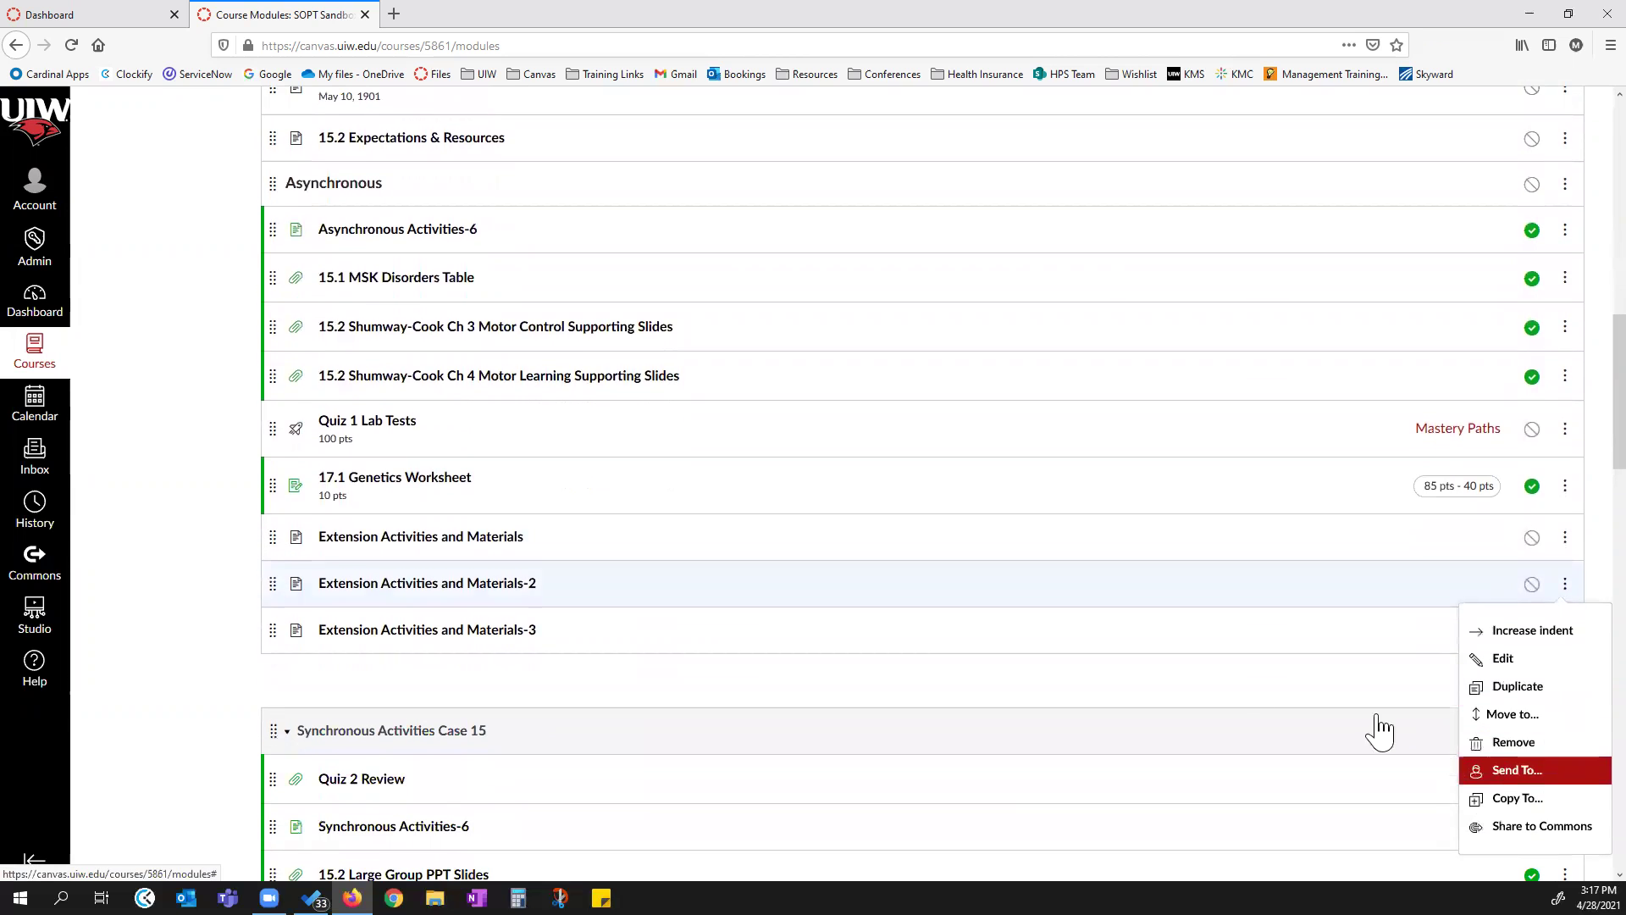
{"action": "left_click", "coordinate": [1513, 741]}
{"action": "left_click", "coordinate": [838, 409]}
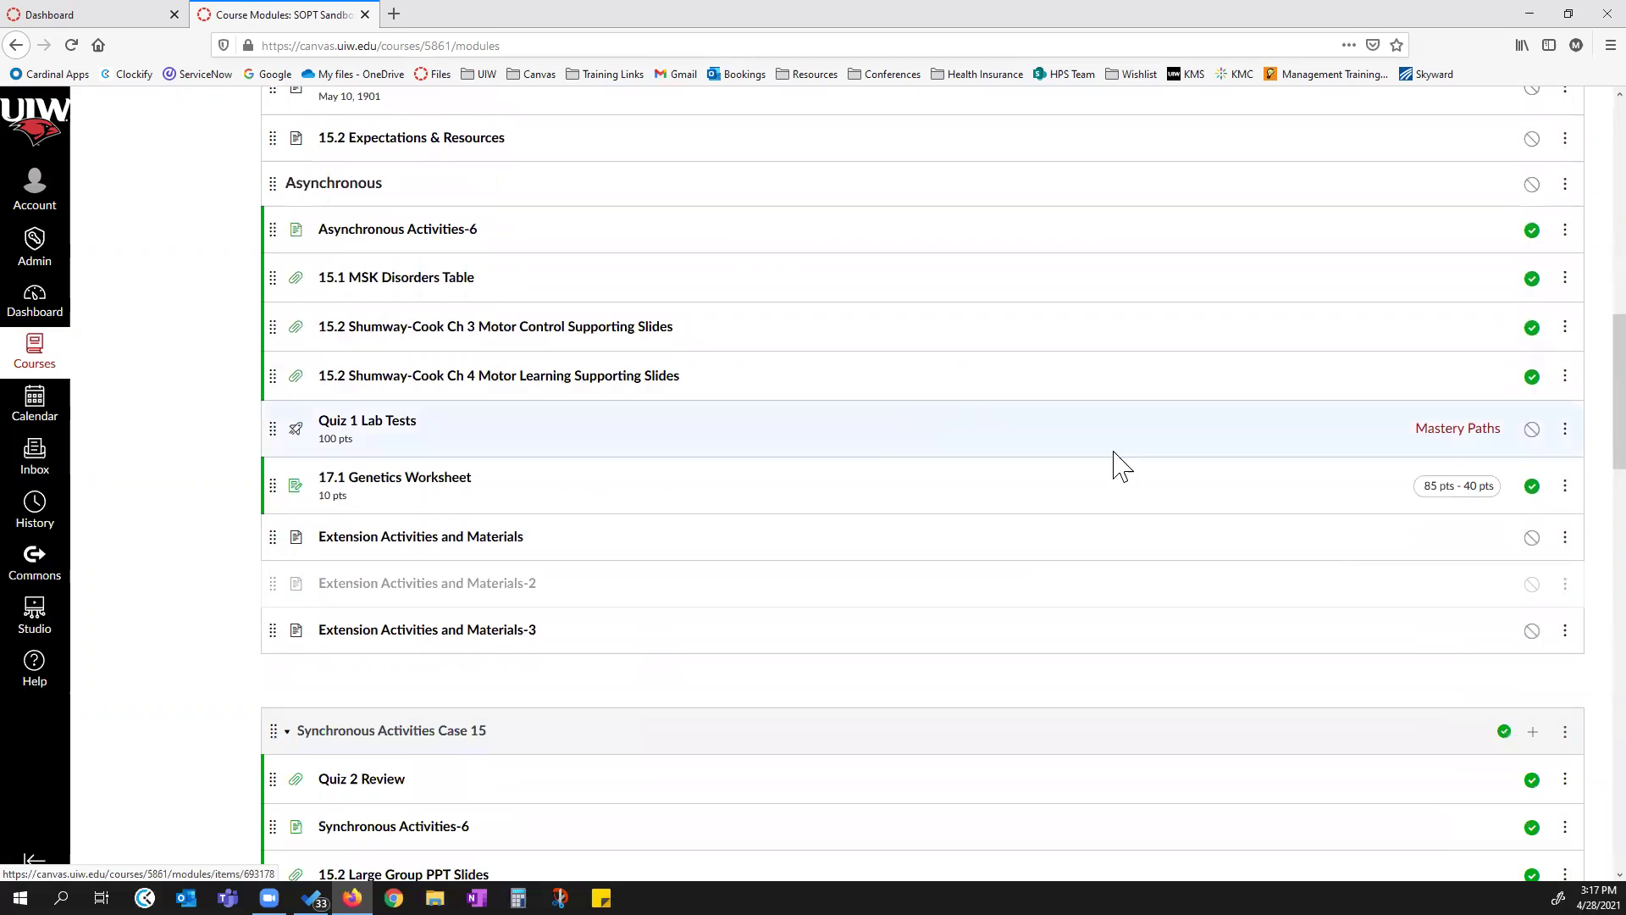
Remove the duplicate page Extension Activities and Materials-3 from the Case 15: Toricollis module.
{"action": "left_click", "coordinate": [1565, 634]}
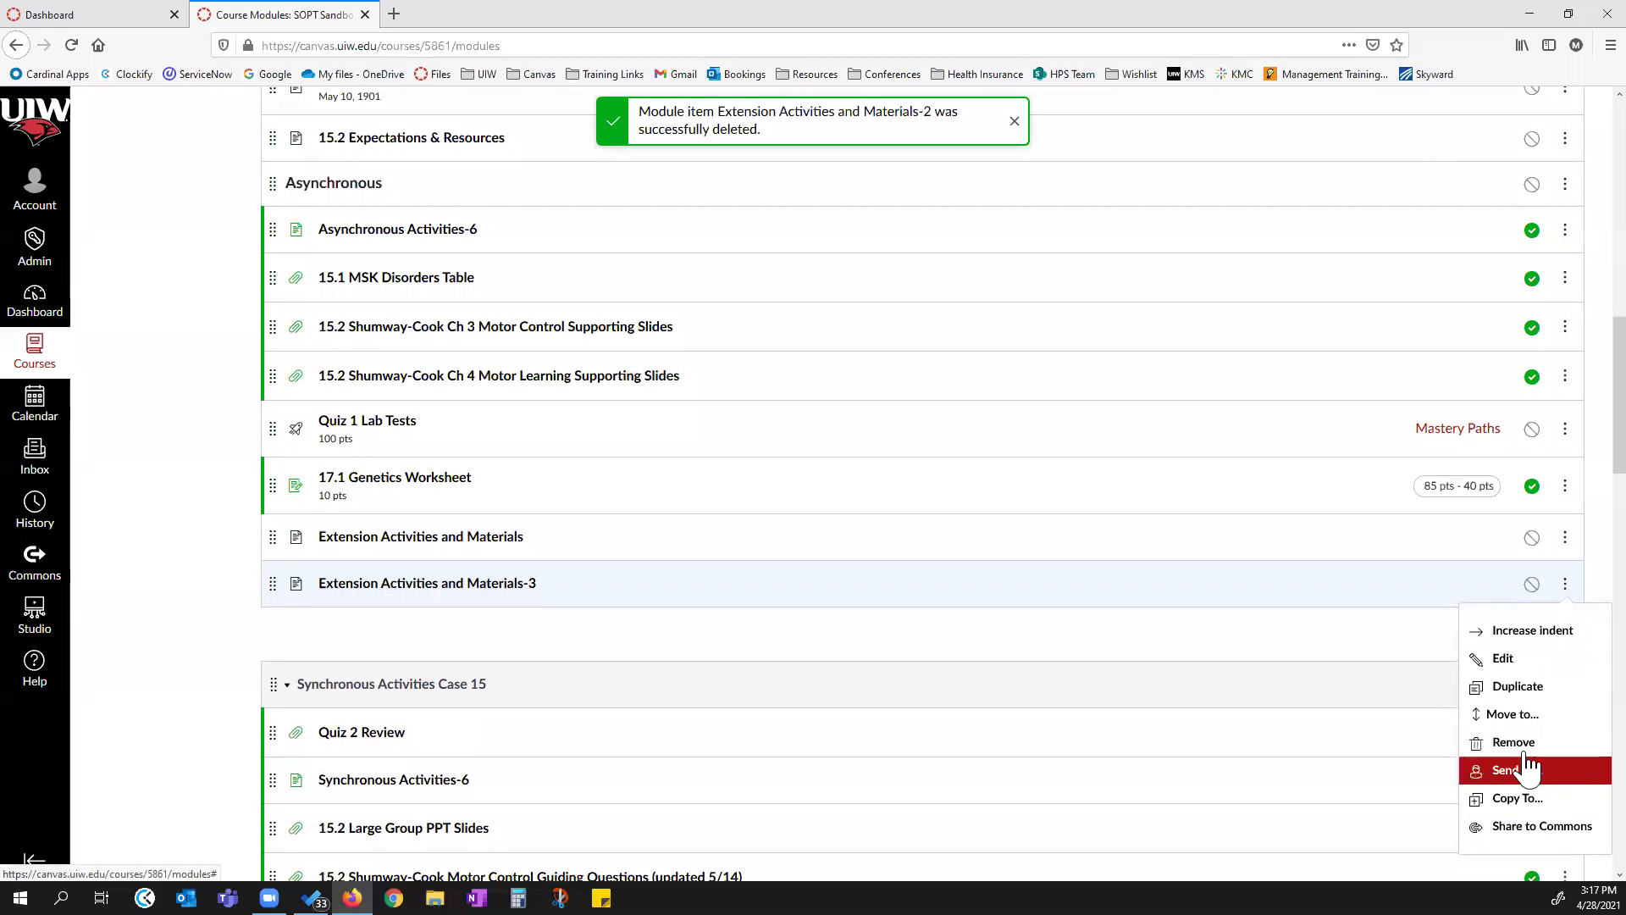
{"action": "scroll", "coordinate": [1296, 675], "scroll_direction": "down", "scroll_amount": 2}
{"action": "scroll", "coordinate": [1295, 675], "scroll_direction": "down", "scroll_amount": 1}
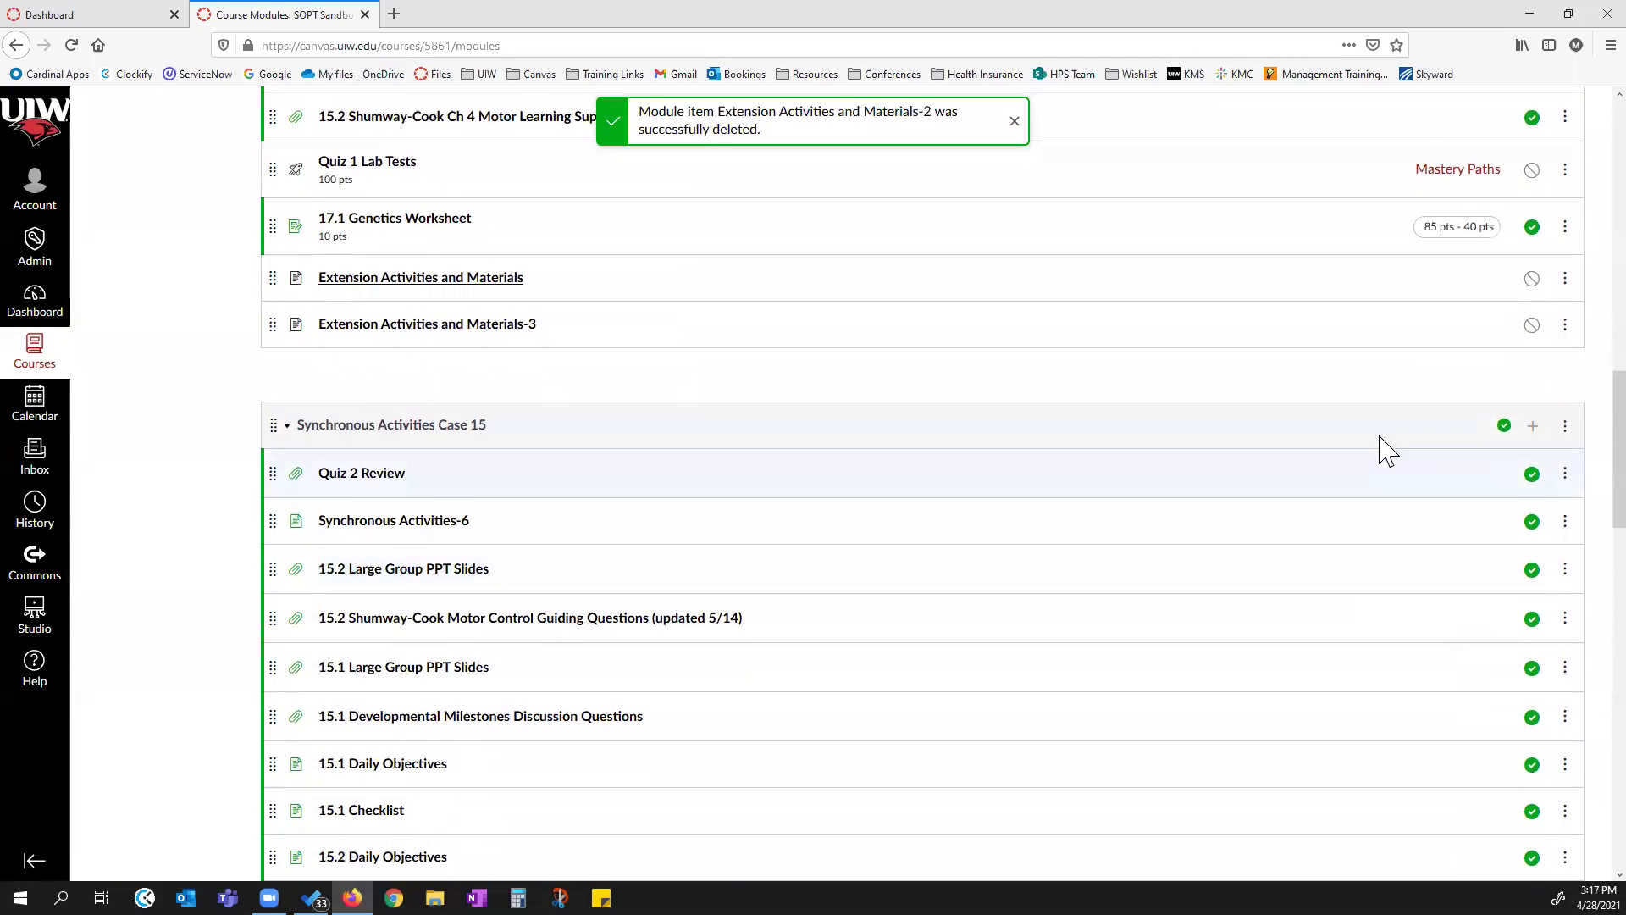
{"action": "left_click", "coordinate": [1566, 329]}
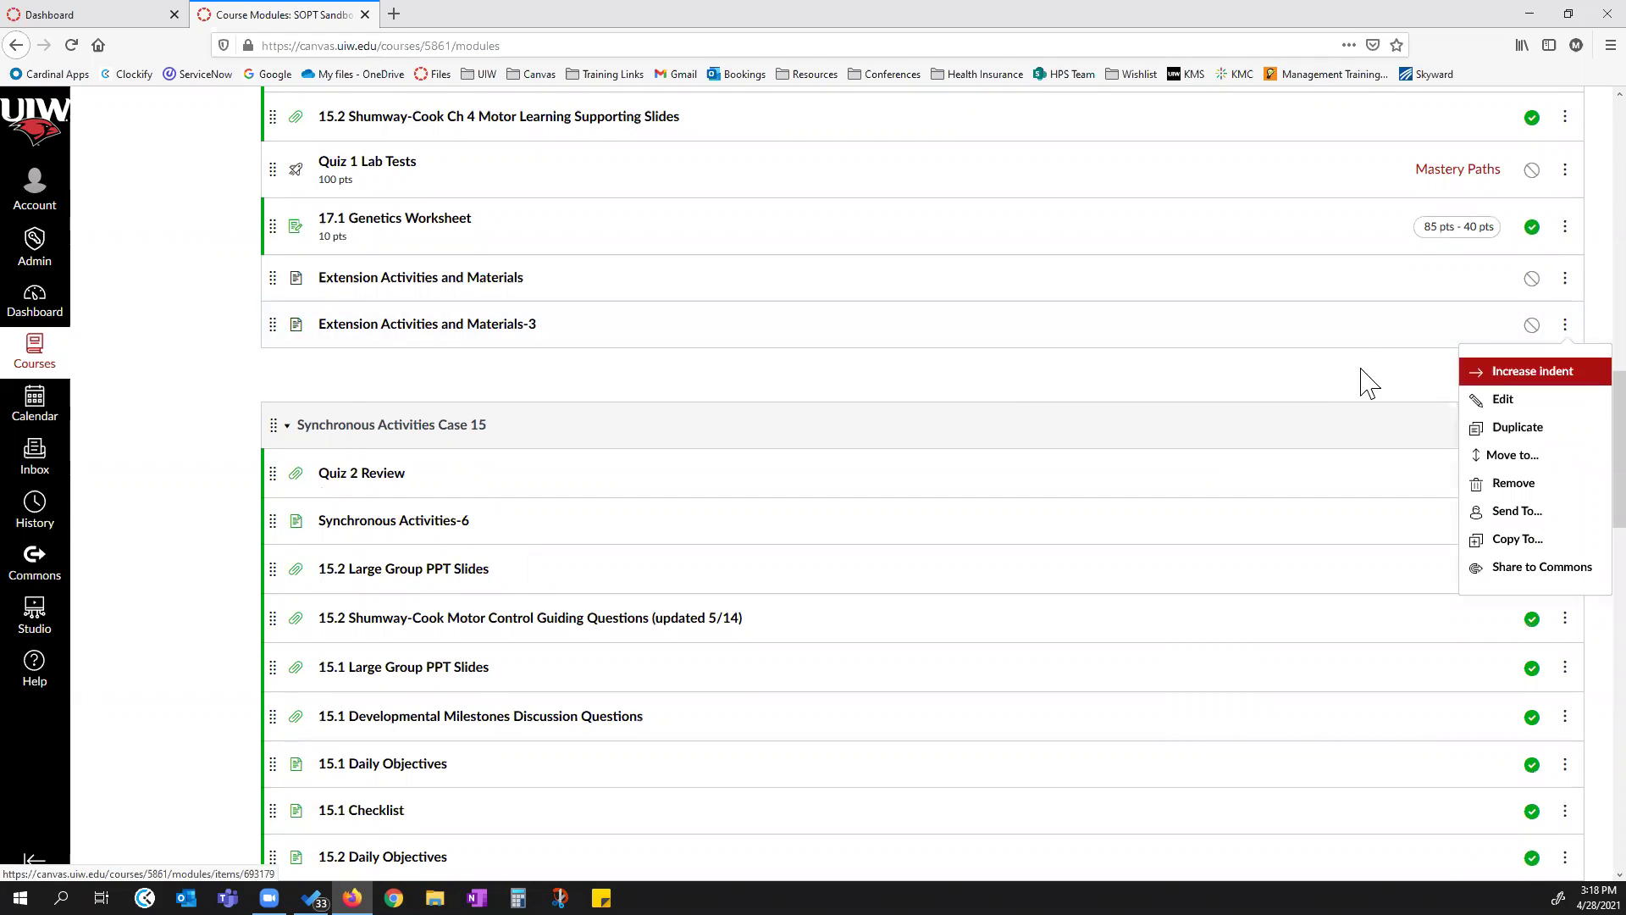
{"action": "left_click", "coordinate": [1512, 482]}
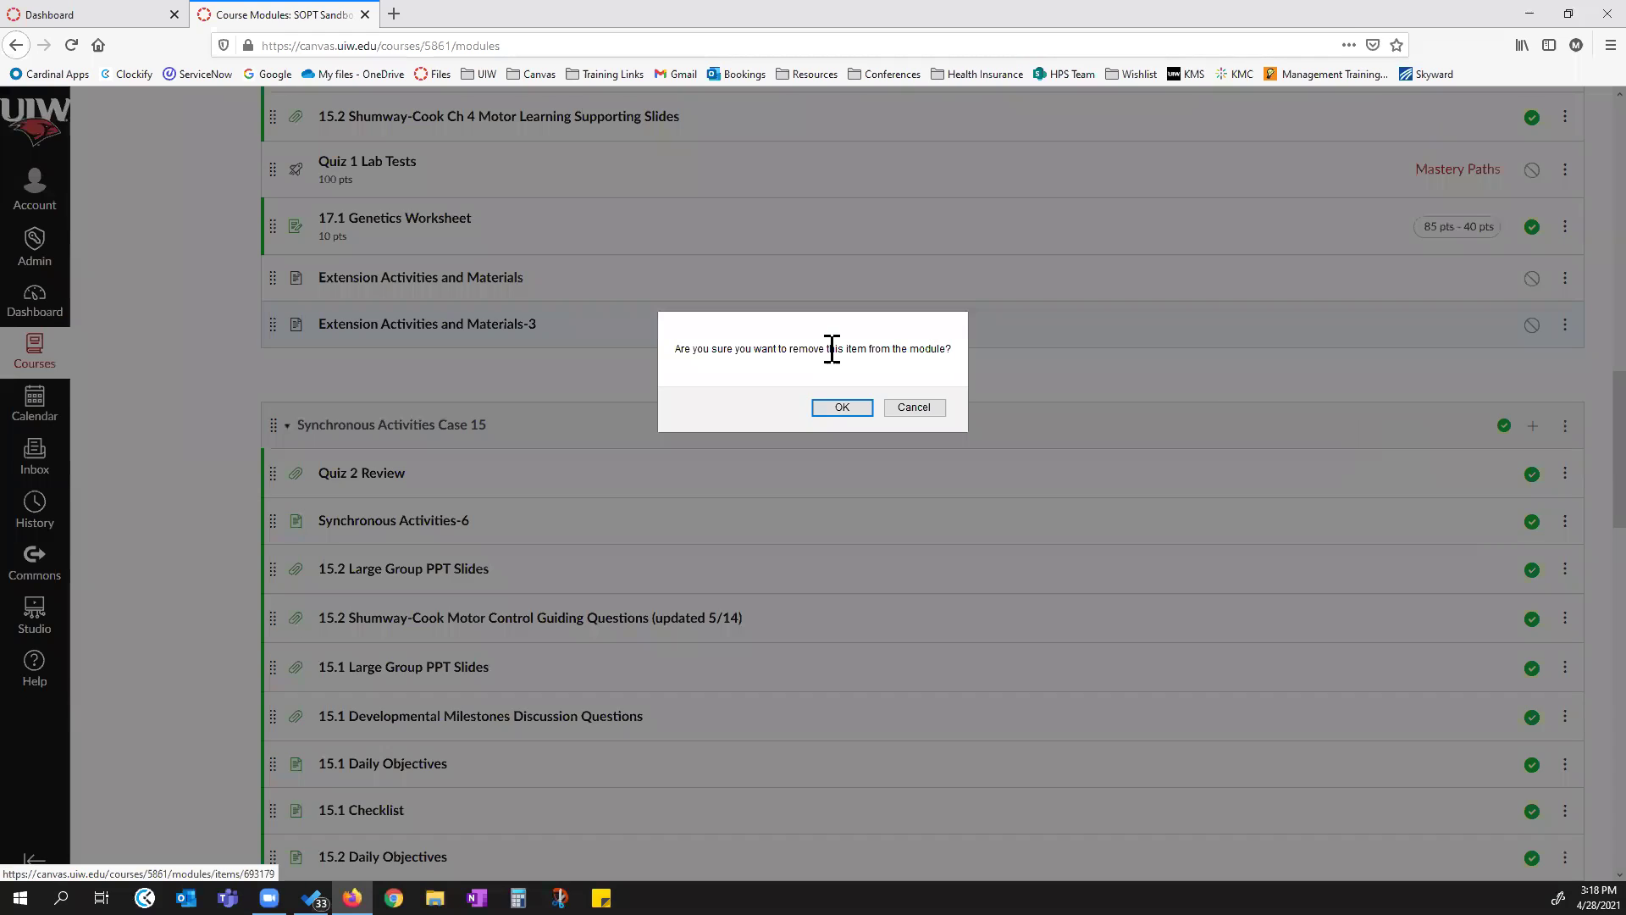
{"action": "left_click", "coordinate": [839, 408]}
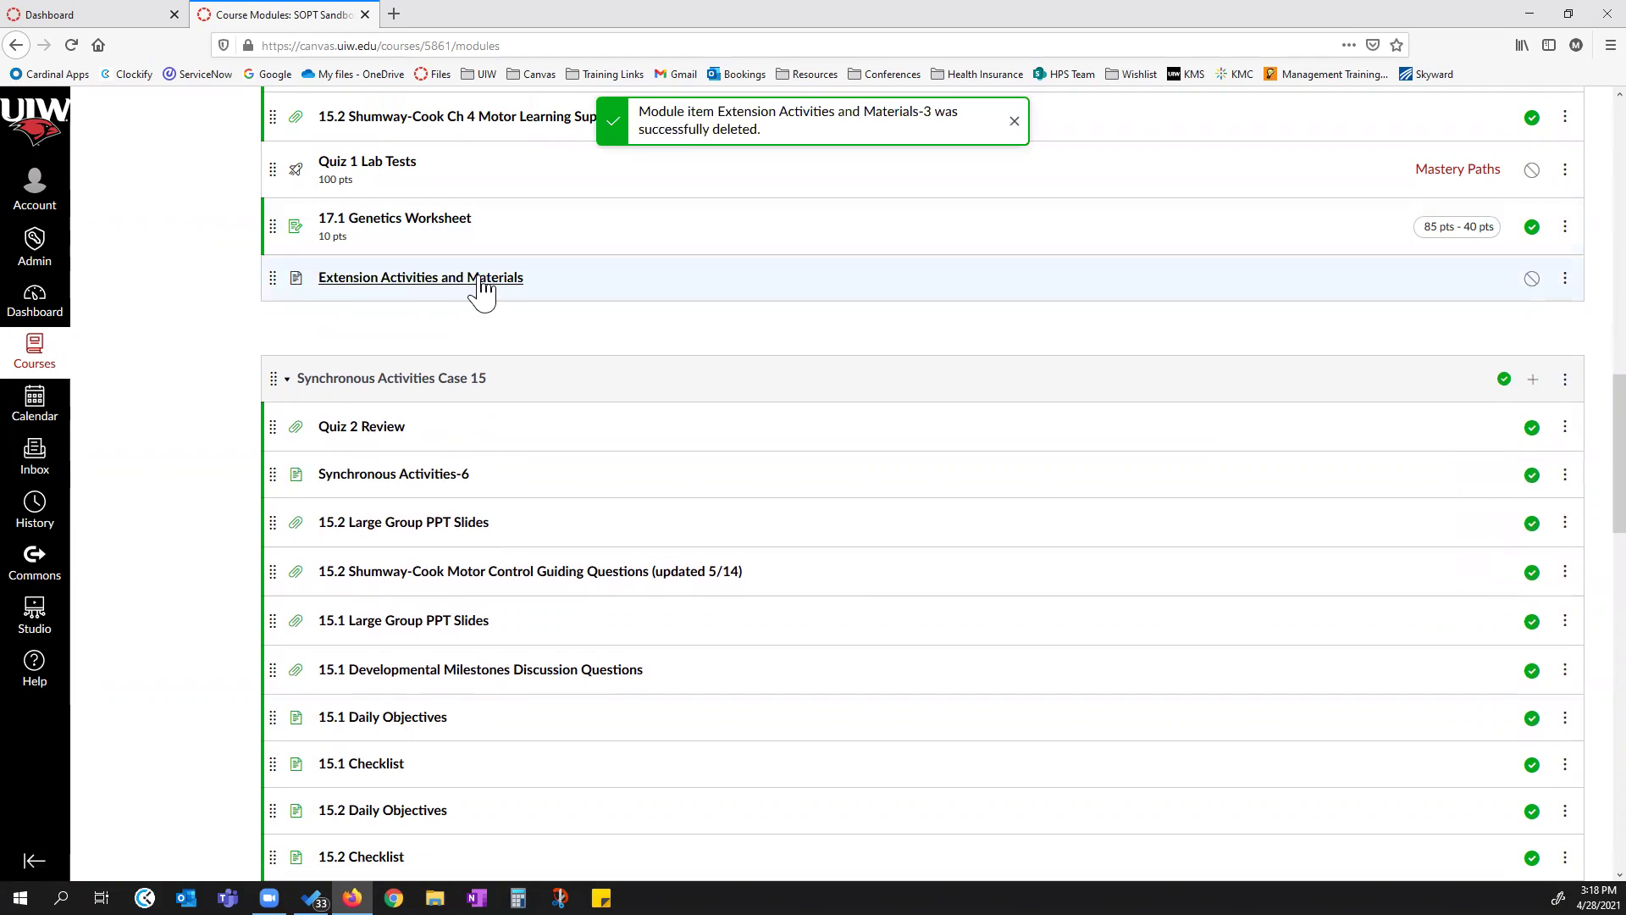
Allow the Extension Activities and Materials page in mastery paths, then save and publish it.
{"action": "left_click", "coordinate": [454, 284]}
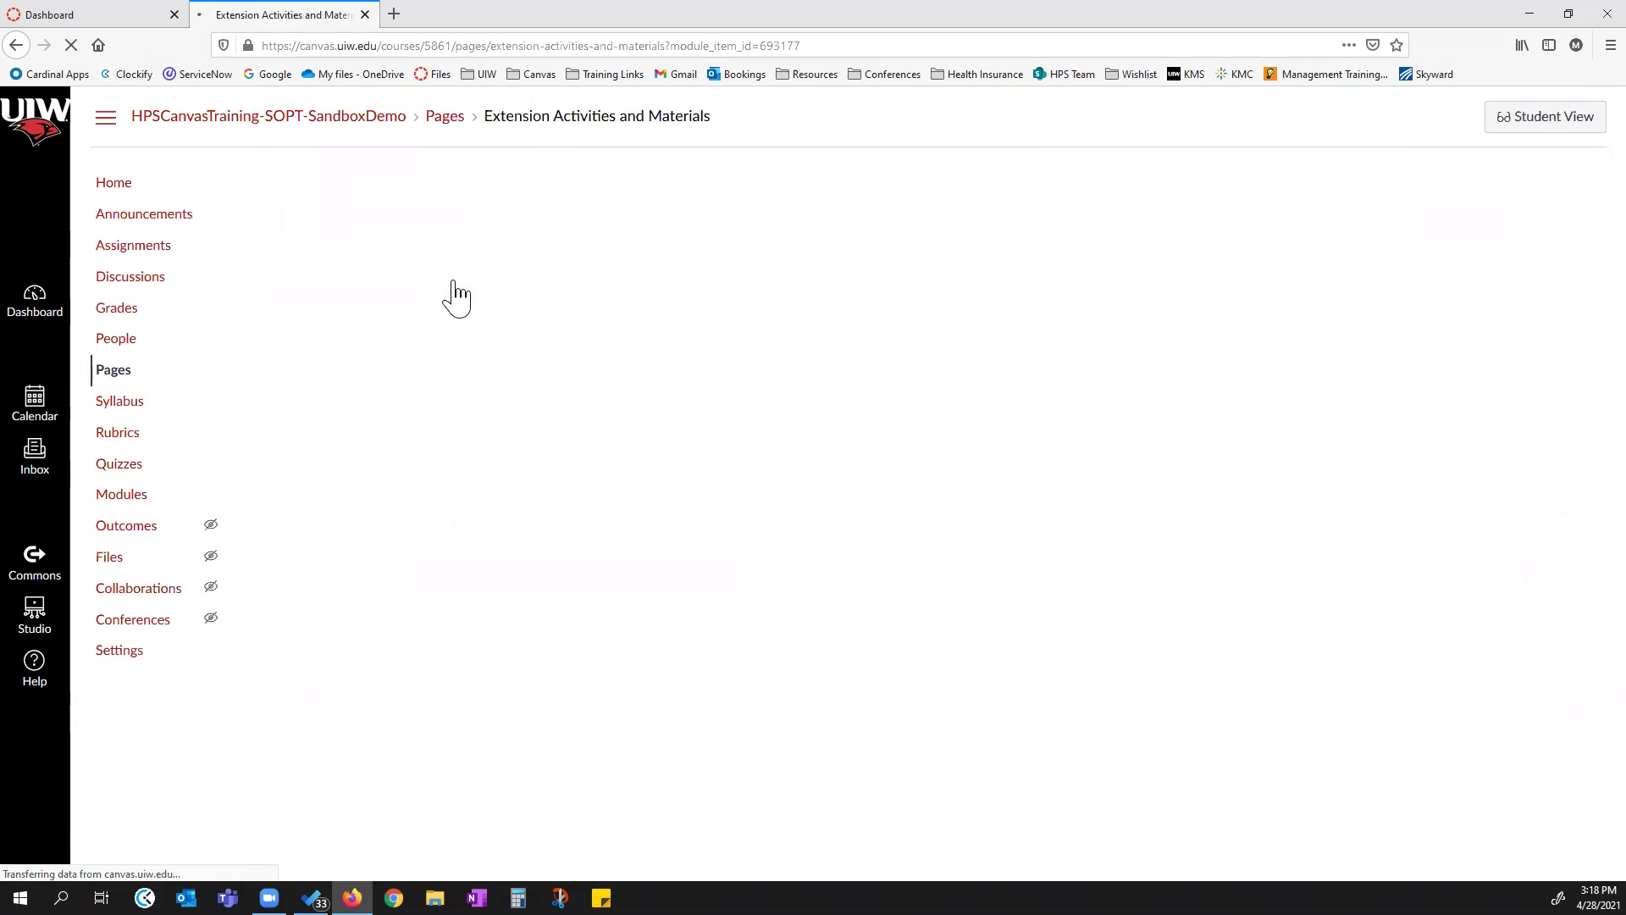
{"action": "left_click", "coordinate": [1382, 186]}
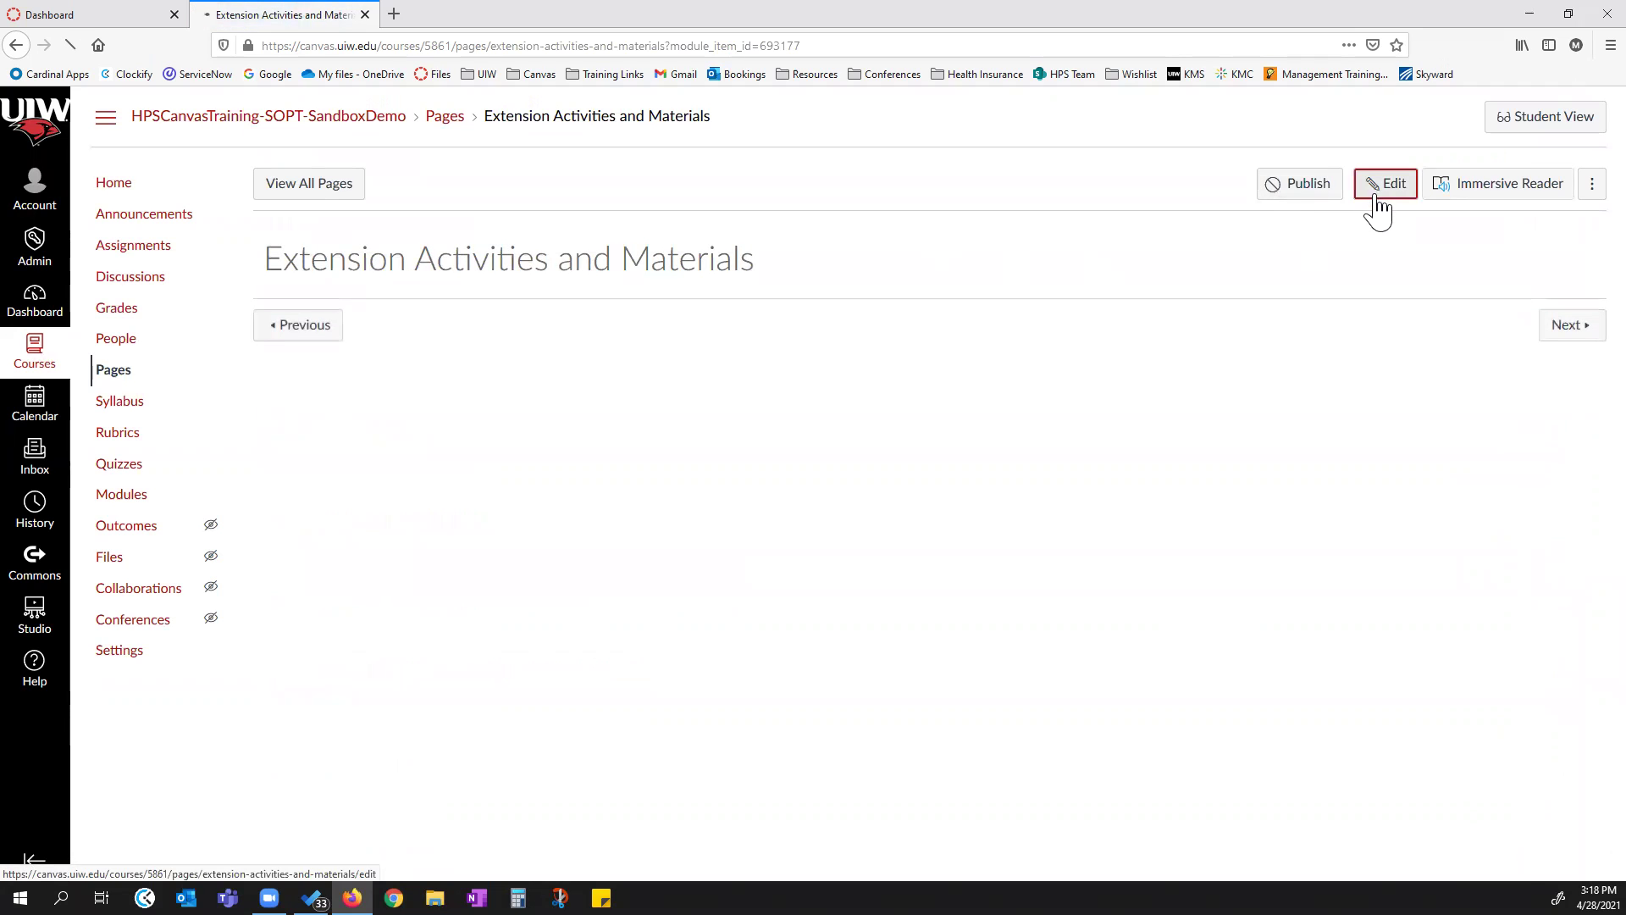
{"action": "left_click", "coordinate": [499, 407]}
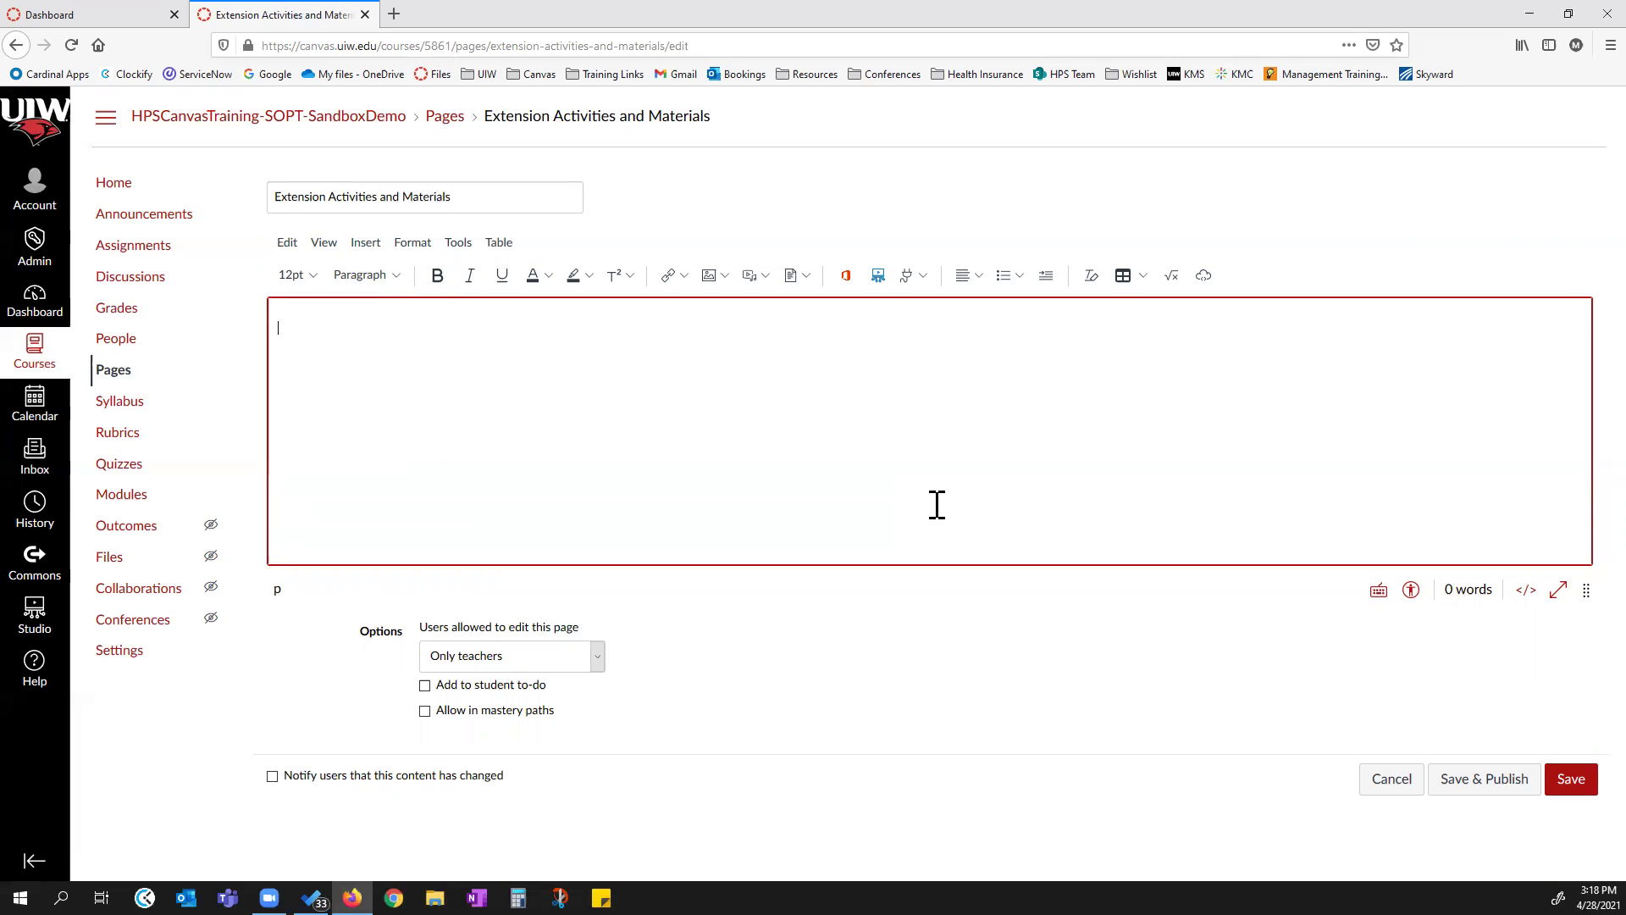
{"action": "left_click", "coordinate": [426, 713]}
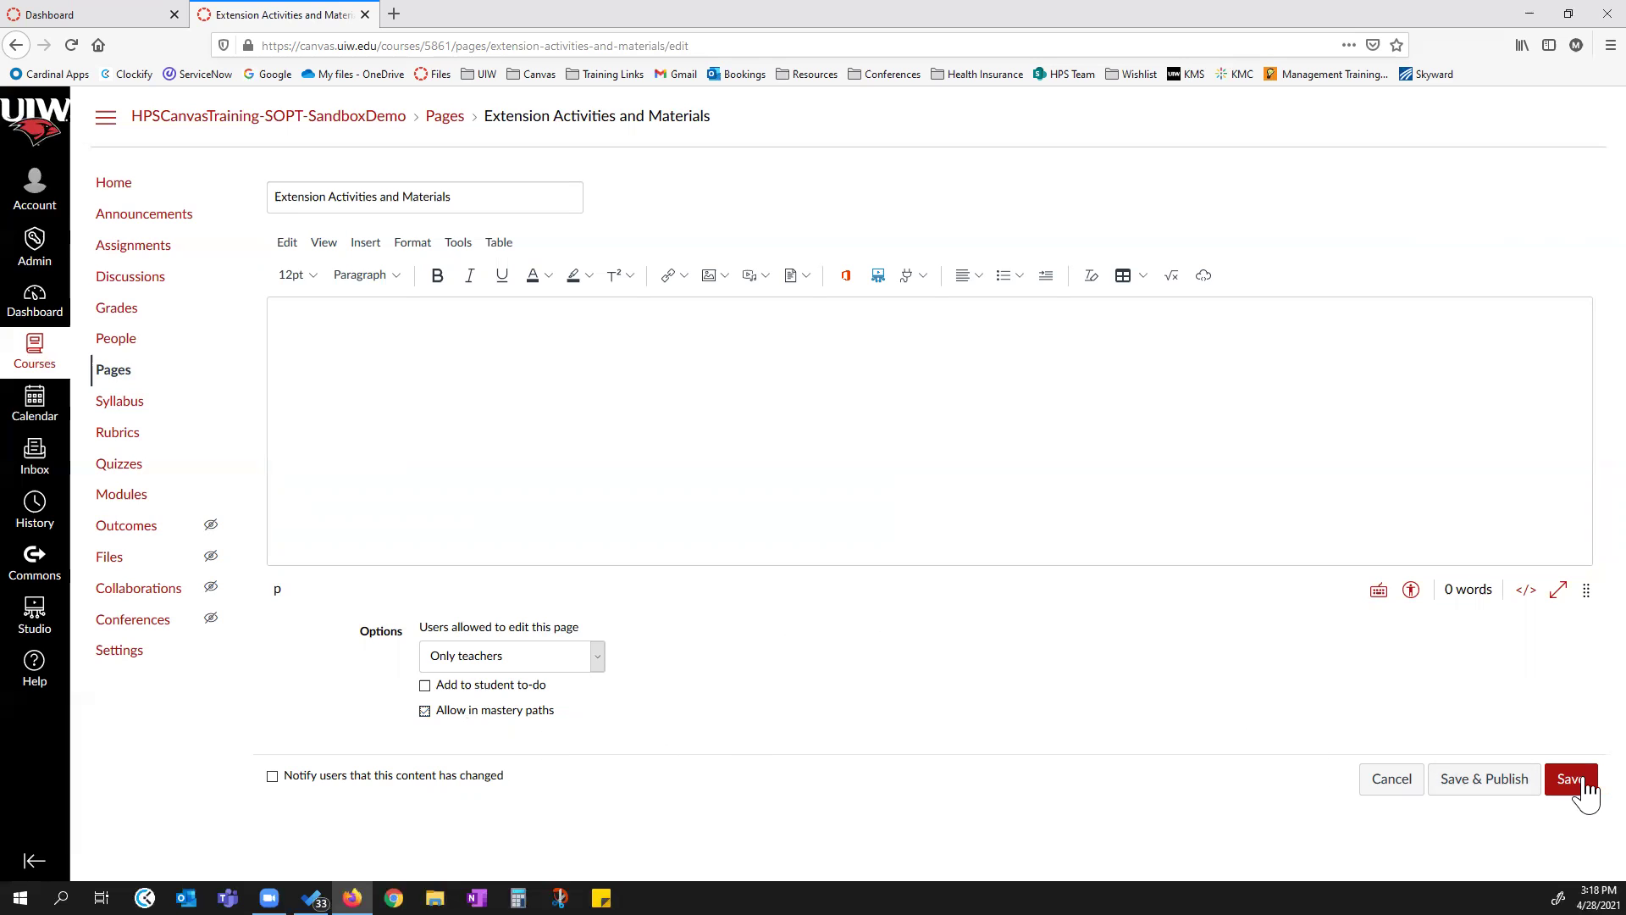
{"action": "left_click", "coordinate": [1507, 792]}
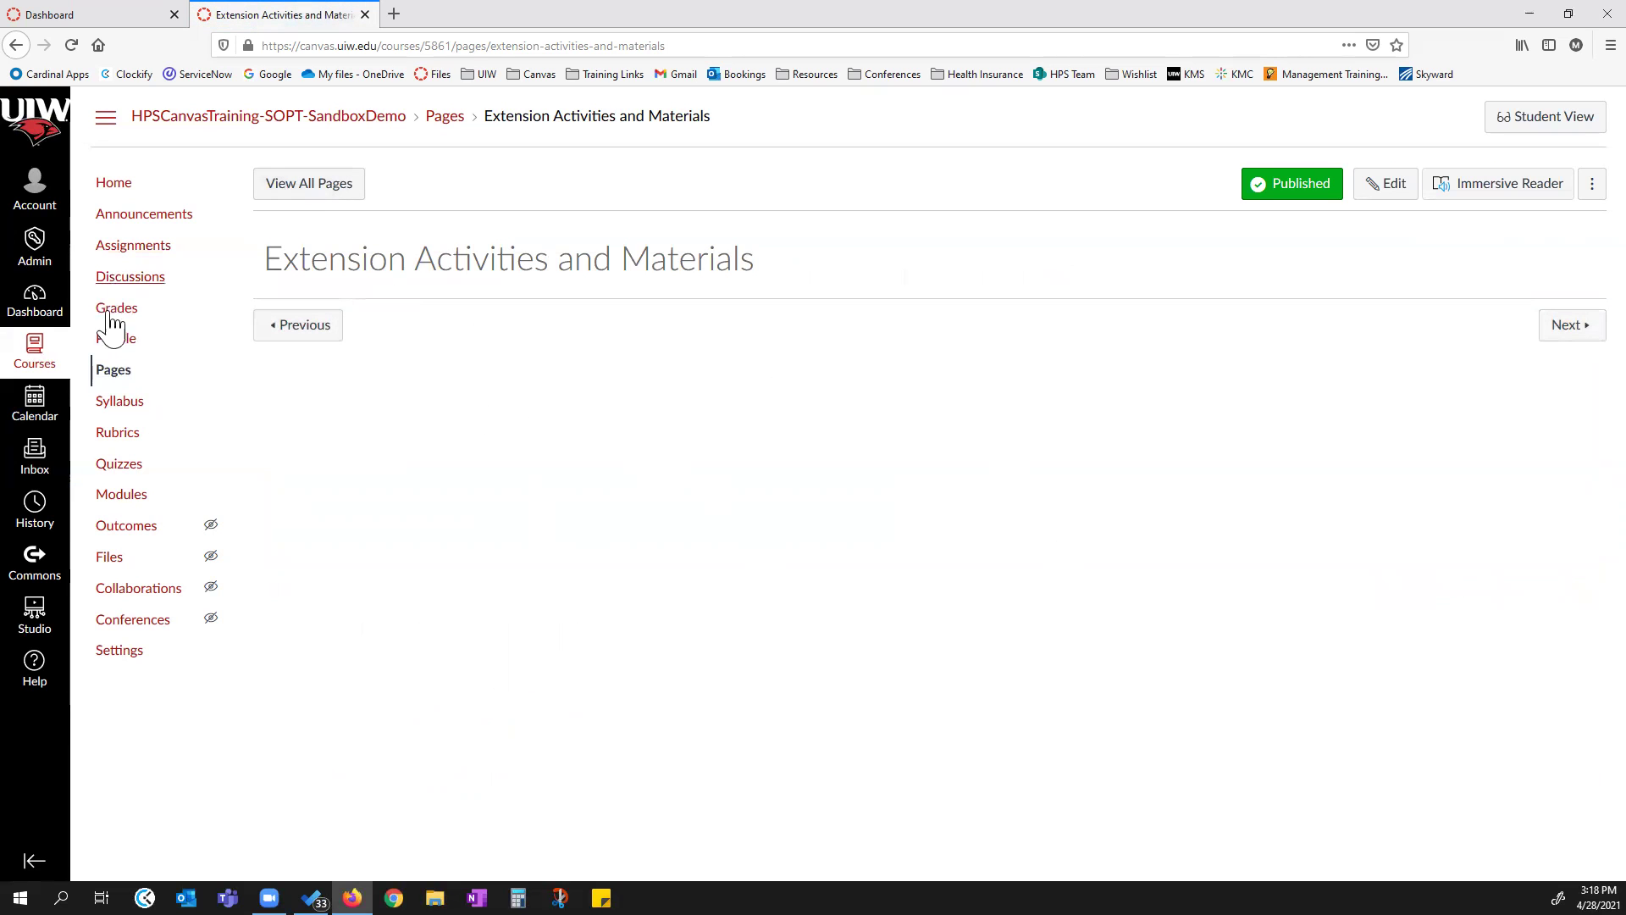
Remove 17.1 Genetics Worksheet from the 85 to 40 pts range in the Mastery Paths of Quiz 1 Lab Tests.
{"action": "left_click", "coordinate": [123, 500]}
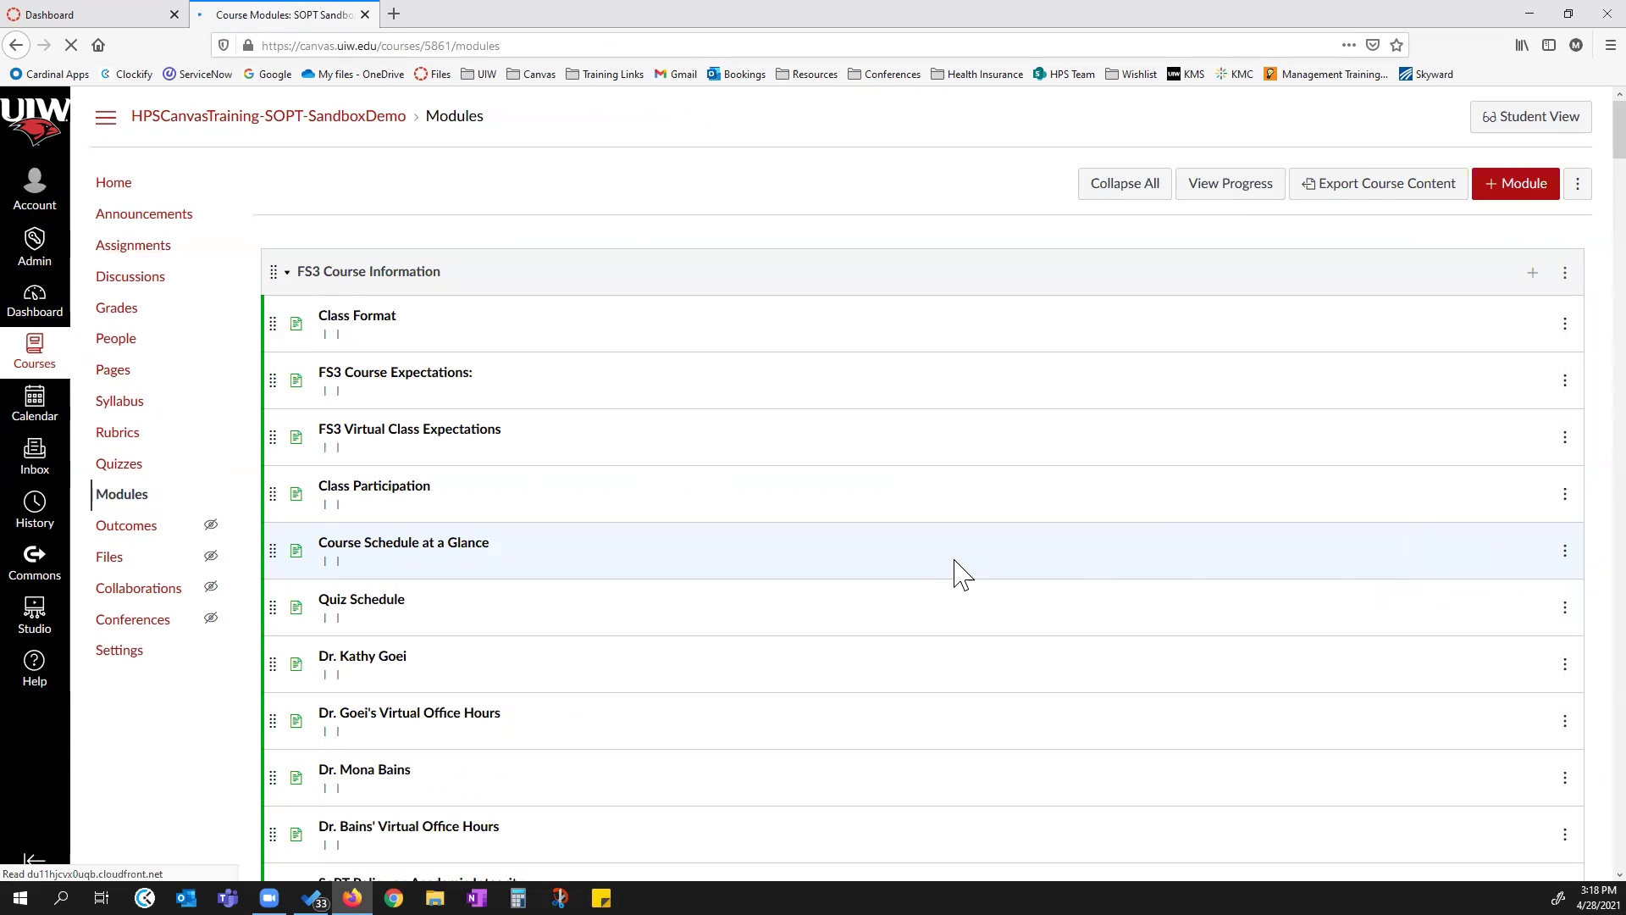
{"action": "scroll", "coordinate": [955, 569], "scroll_direction": "down", "scroll_amount": 3}
{"action": "scroll", "coordinate": [882, 624], "scroll_direction": "down", "scroll_amount": 8}
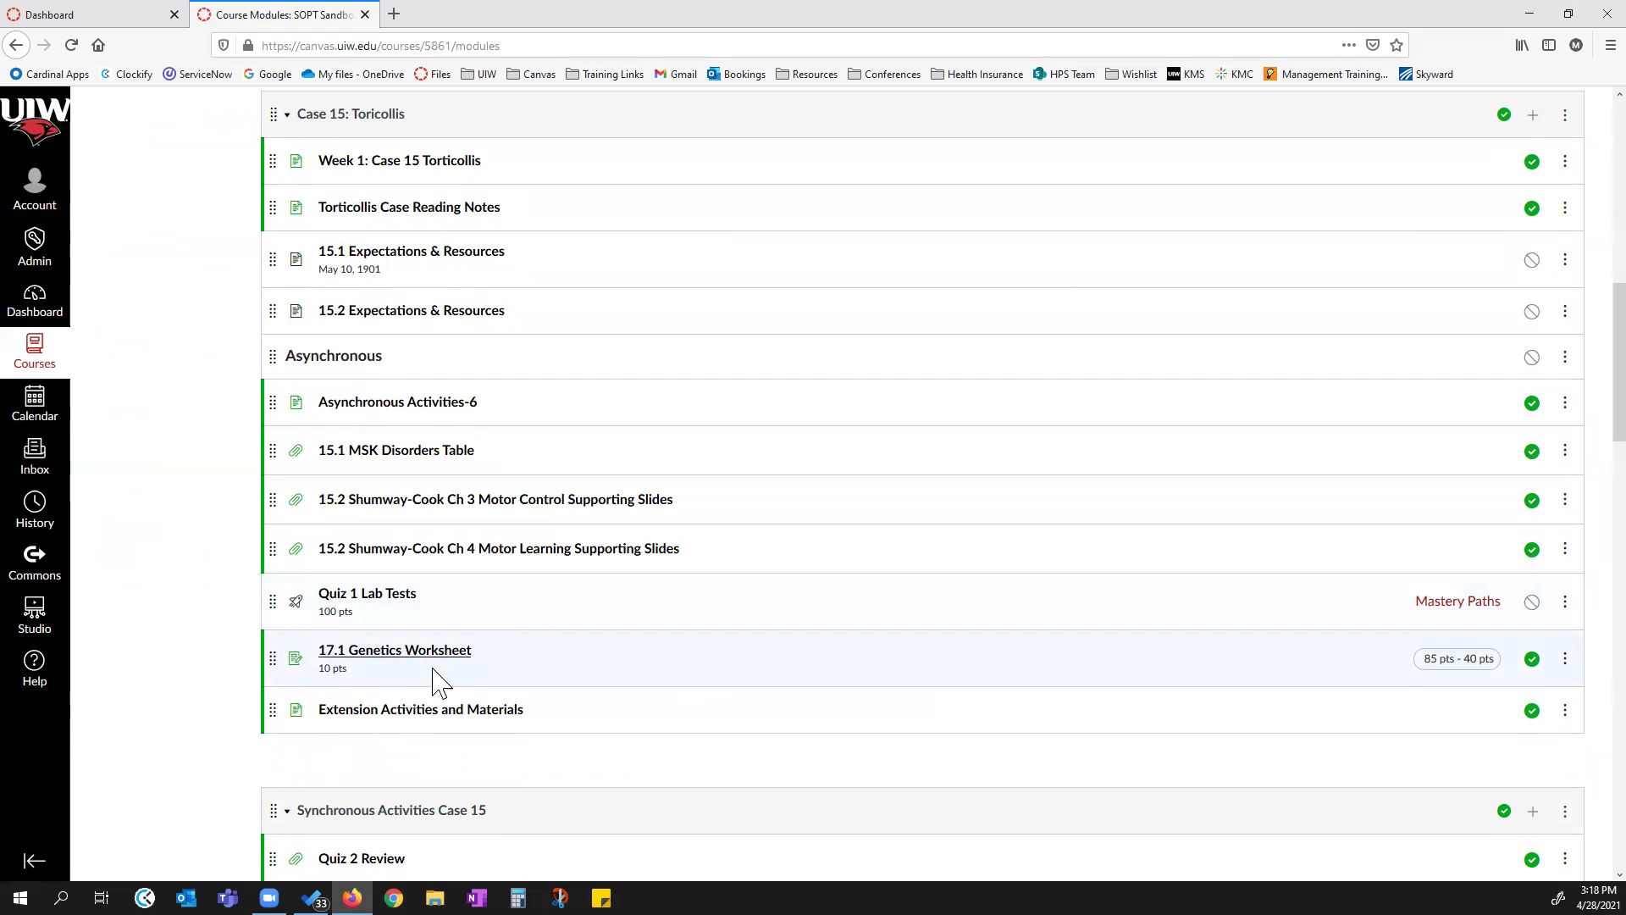
{"action": "left_click", "coordinate": [1445, 605]}
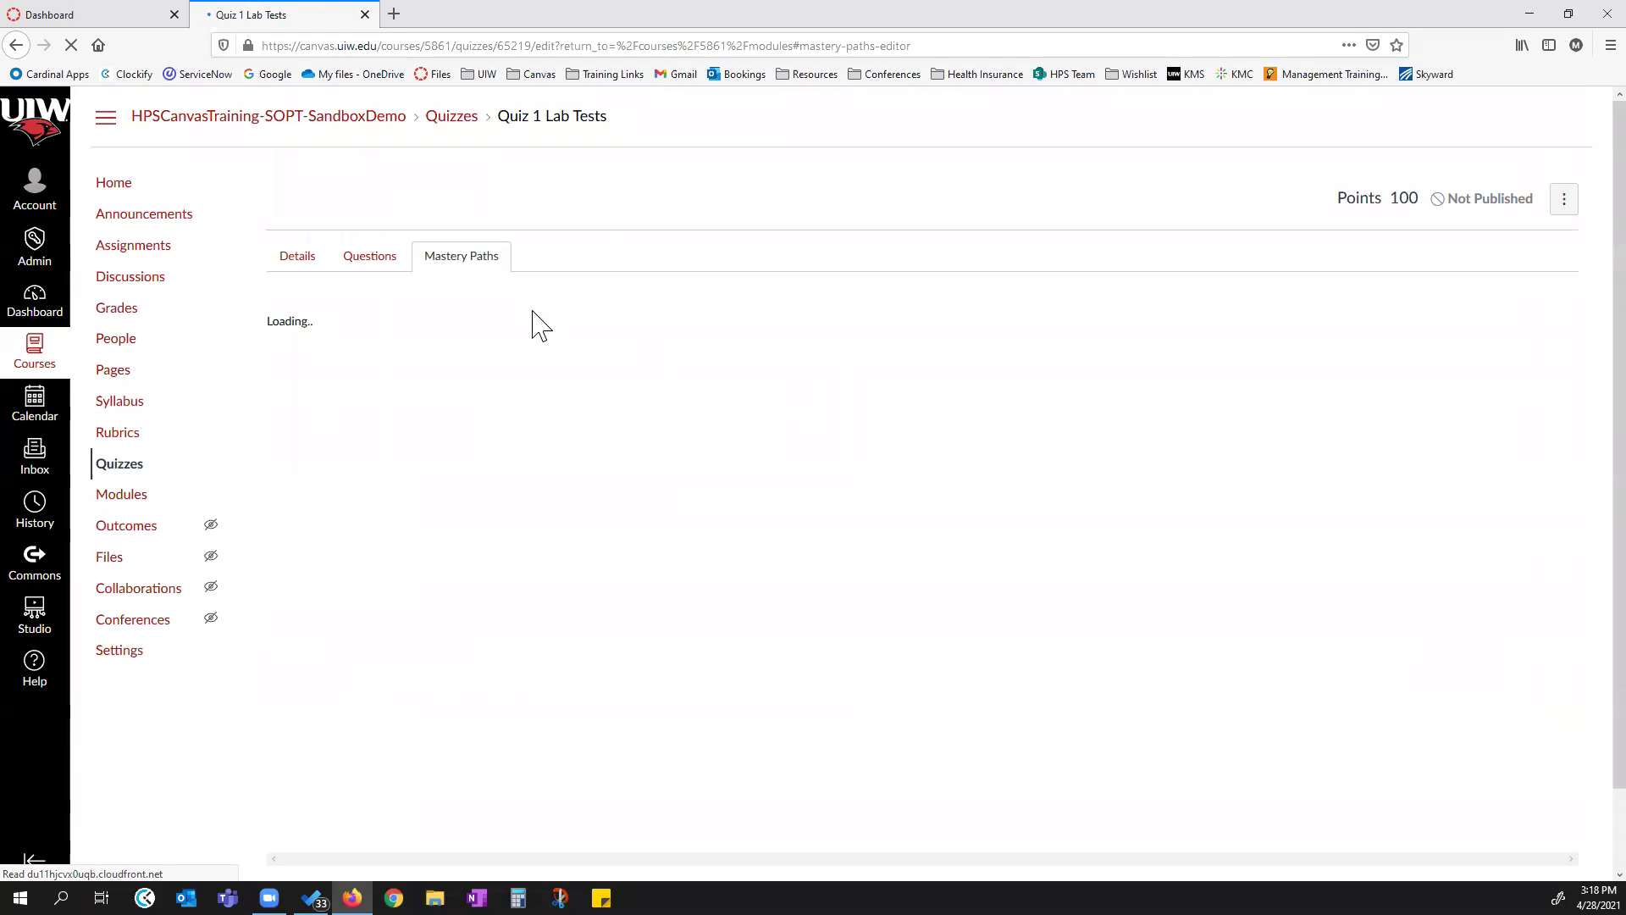
{"action": "left_click", "coordinate": [497, 542]}
{"action": "left_click", "coordinate": [540, 666]}
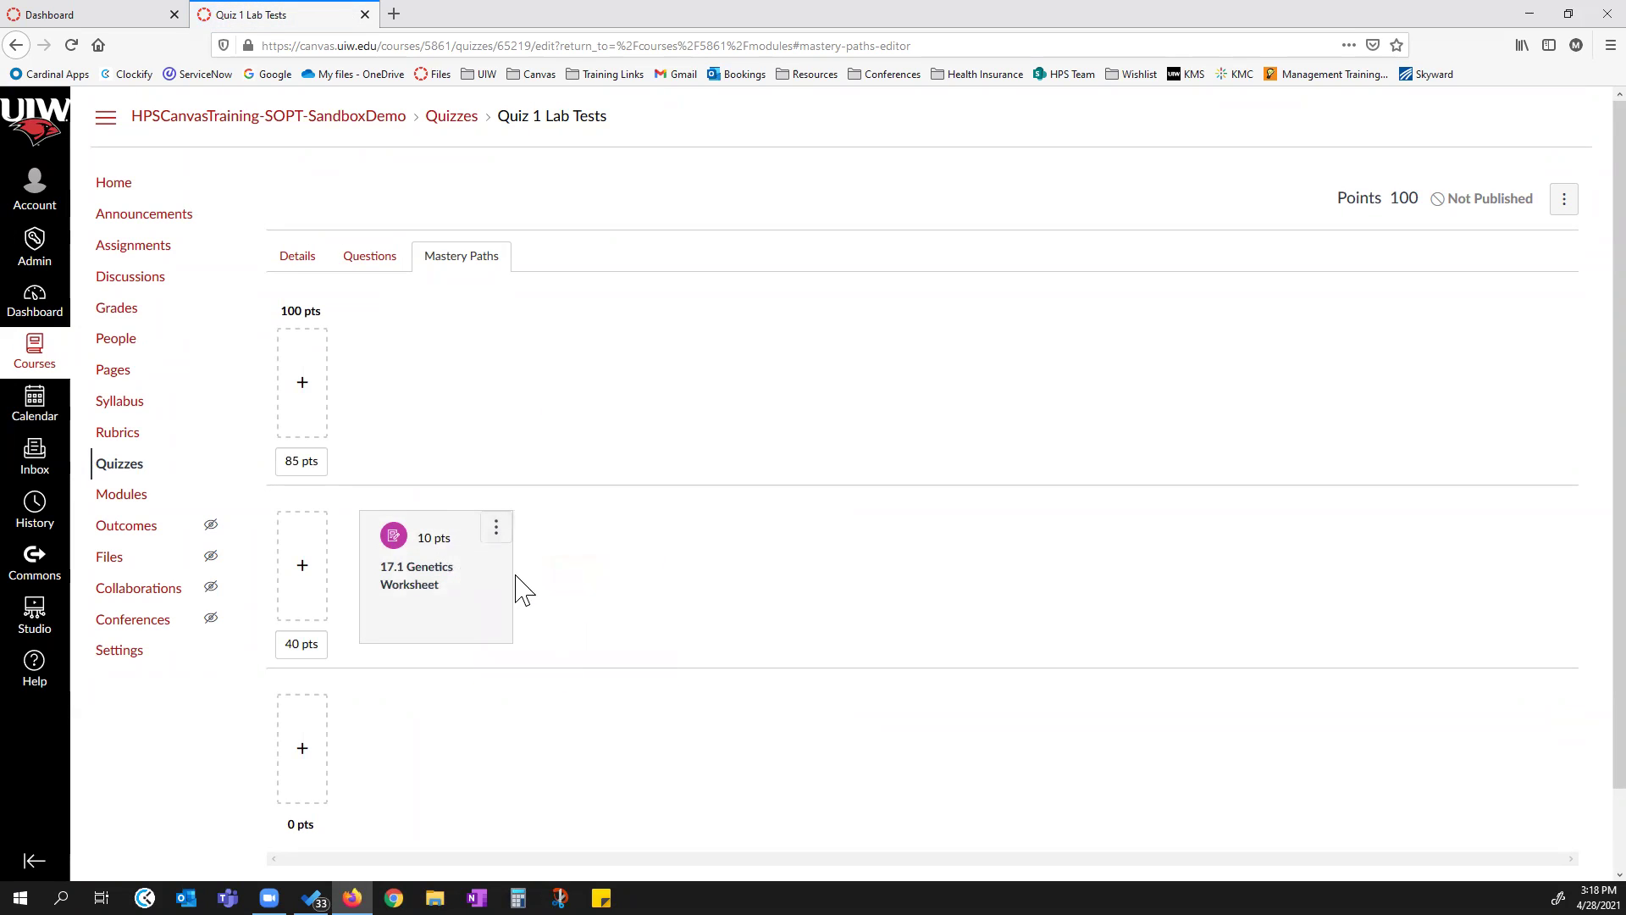
{"action": "left_click", "coordinate": [497, 528]}
{"action": "left_click", "coordinate": [539, 665]}
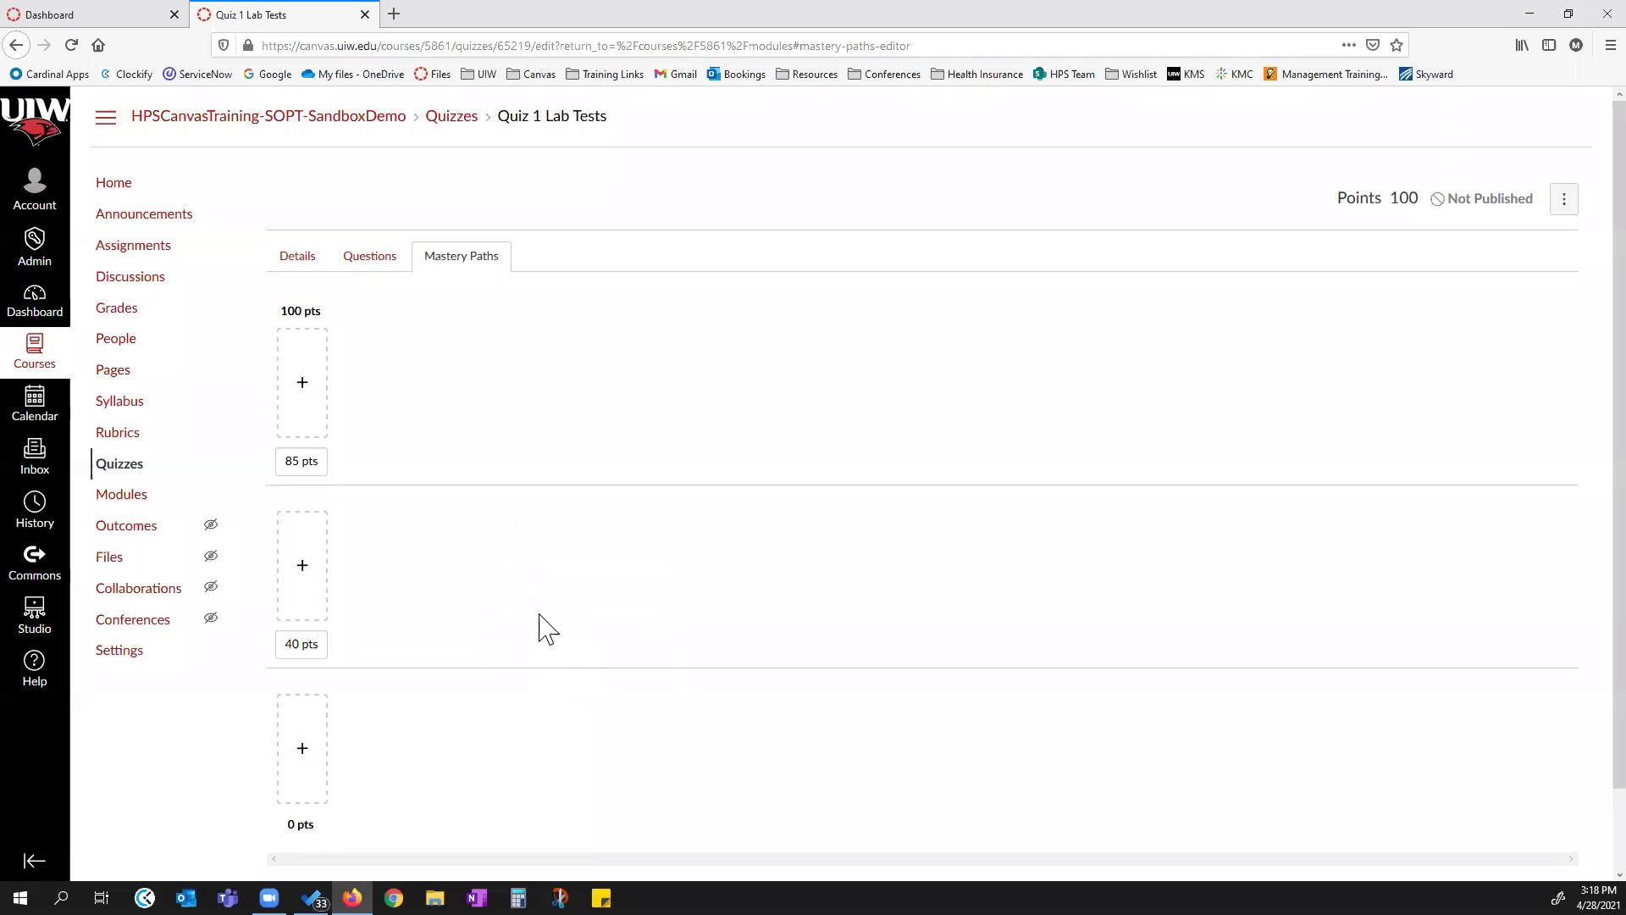
Find the Extension Activities and Materials page by searching for "ext" and add it to the 85 to 40 pts range.
{"action": "left_click", "coordinate": [304, 564]}
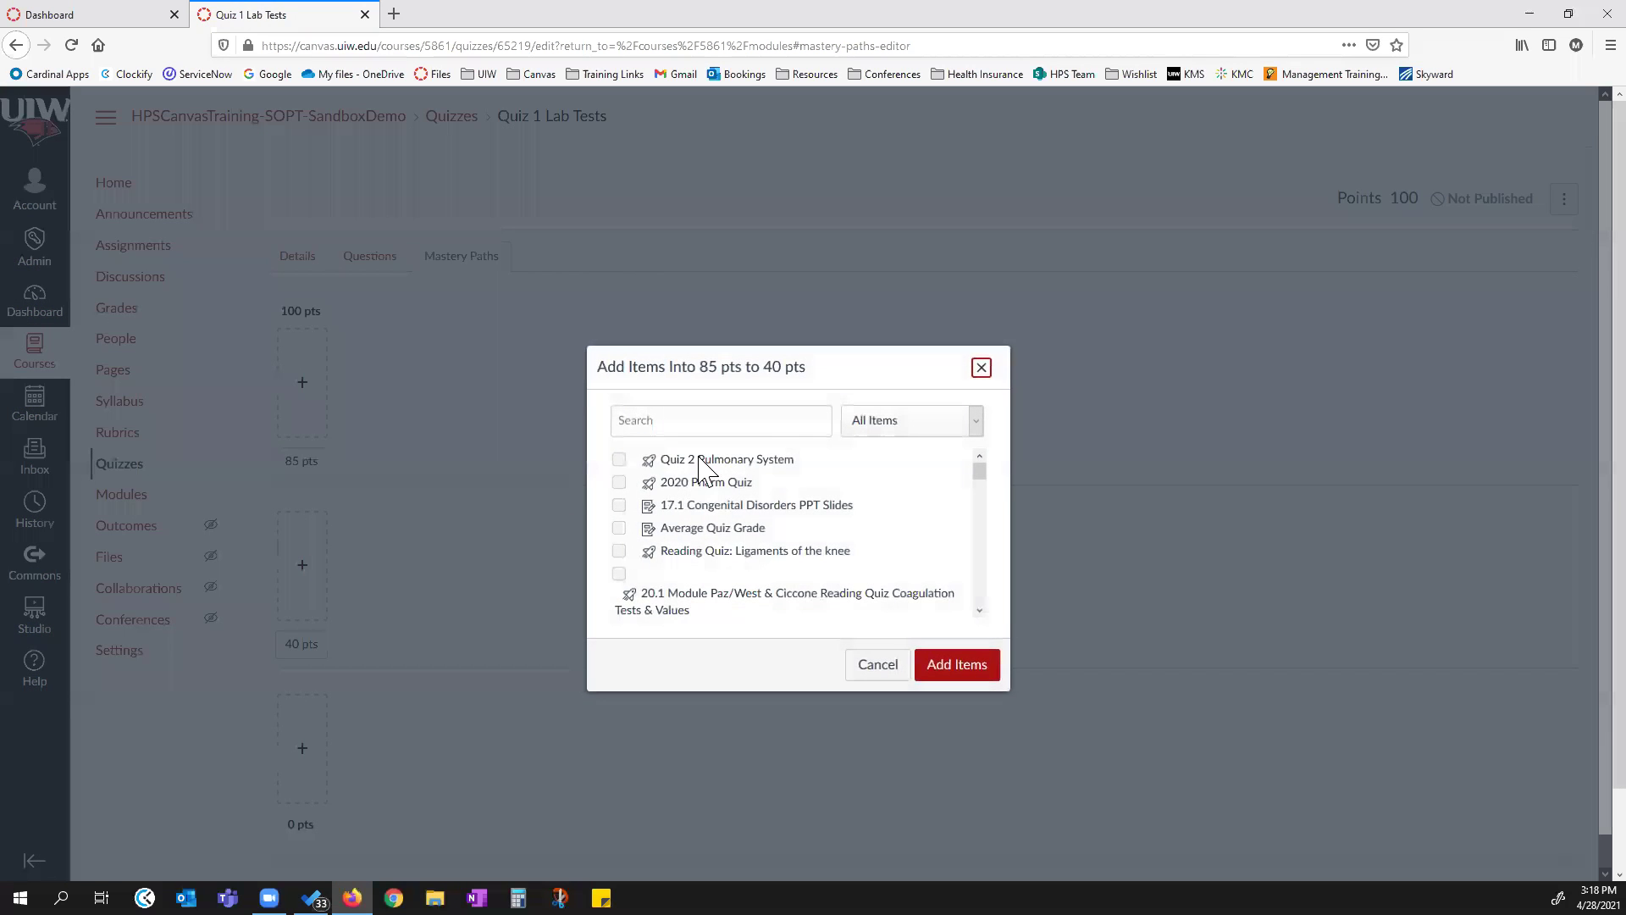
{"action": "scroll", "coordinate": [726, 535], "scroll_direction": "down", "scroll_amount": 3}
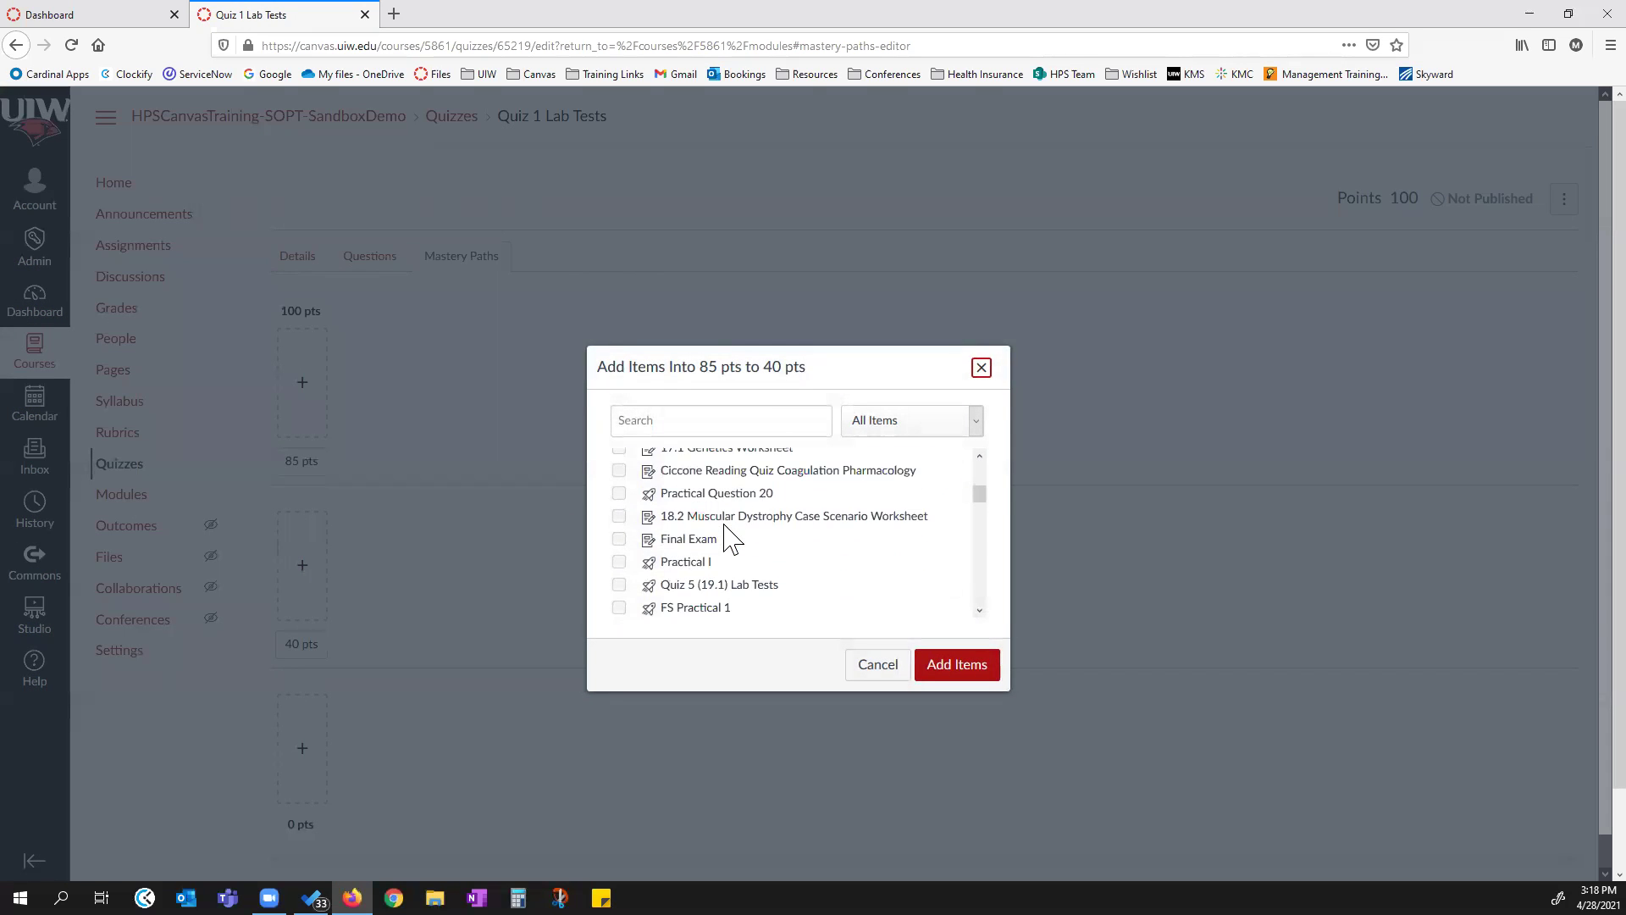
{"action": "scroll", "coordinate": [699, 603], "scroll_direction": "down", "scroll_amount": 1}
{"action": "scroll", "coordinate": [694, 603], "scroll_direction": "up", "scroll_amount": 3}
{"action": "scroll", "coordinate": [694, 603], "scroll_direction": "down", "scroll_amount": 6}
{"action": "scroll", "coordinate": [694, 603], "scroll_direction": "down", "scroll_amount": 10}
{"action": "scroll", "coordinate": [694, 603], "scroll_direction": "up", "scroll_amount": 15}
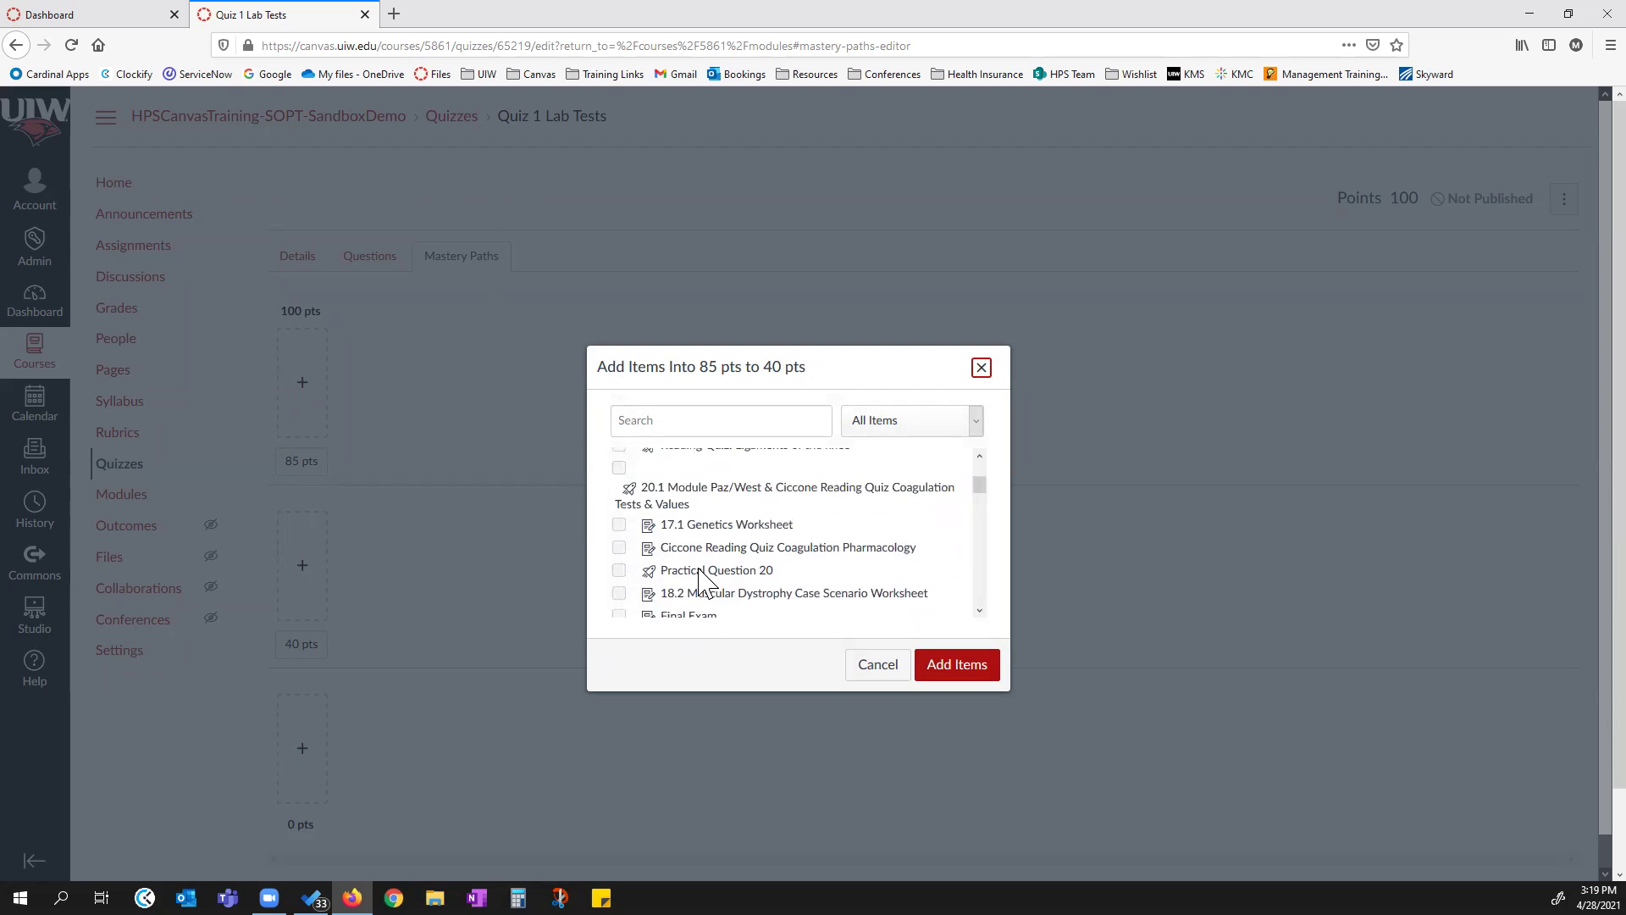
{"action": "scroll", "coordinate": [700, 582], "scroll_direction": "up", "scroll_amount": 2}
{"action": "left_click", "coordinate": [675, 421]}
{"action": "type", "text": "ex"}
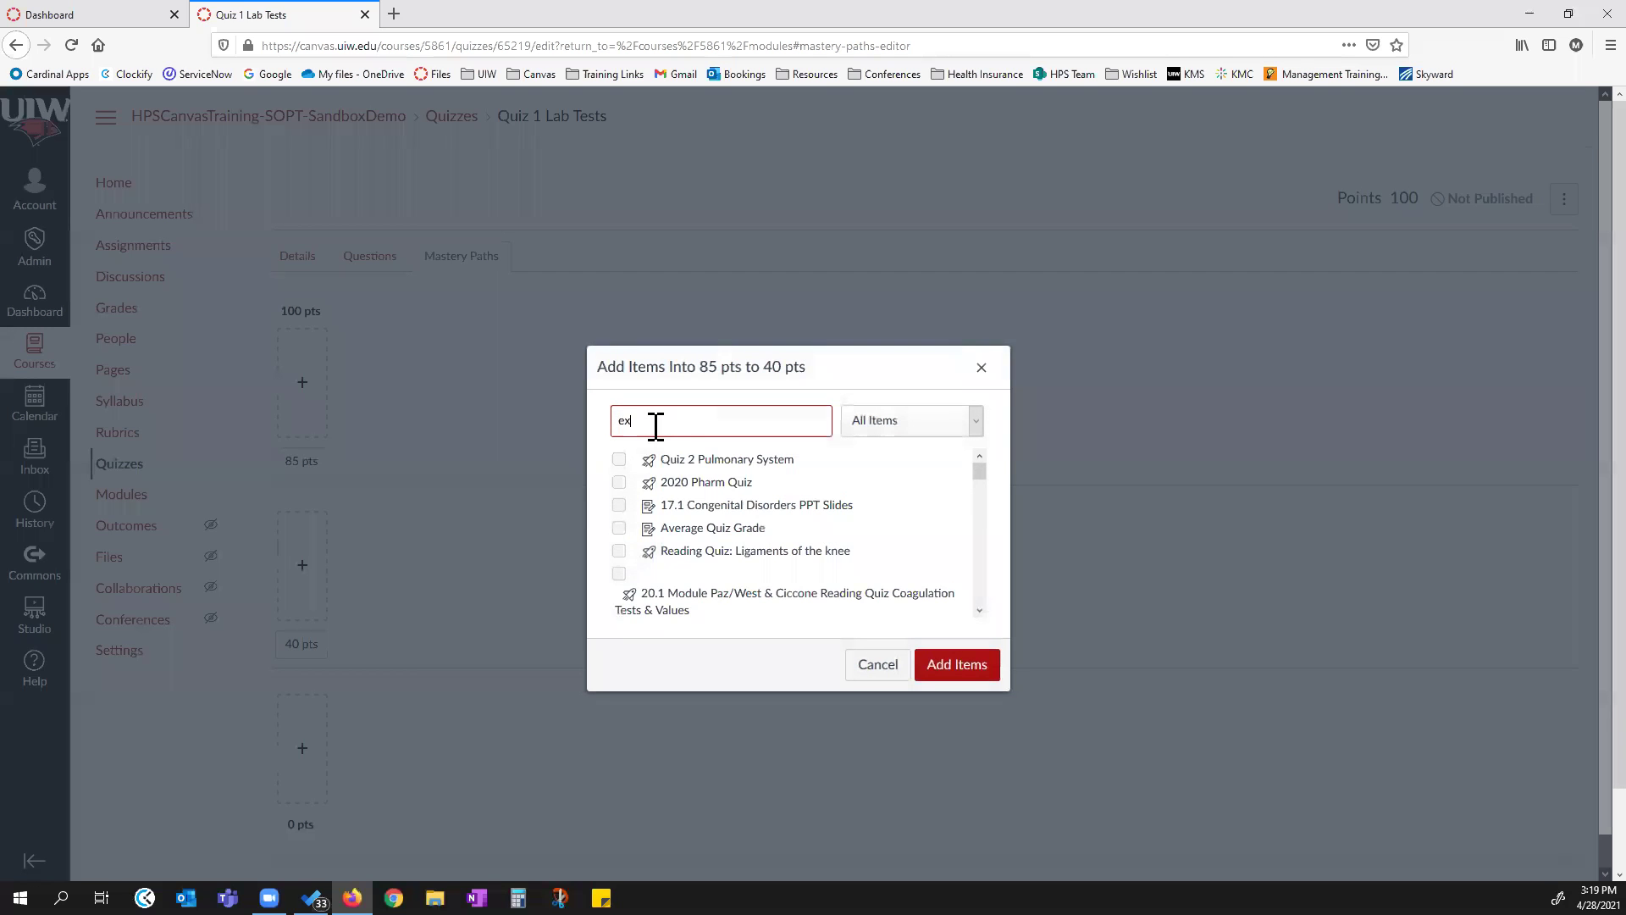
{"action": "type", "text": "t"}
{"action": "left_click", "coordinate": [619, 482]}
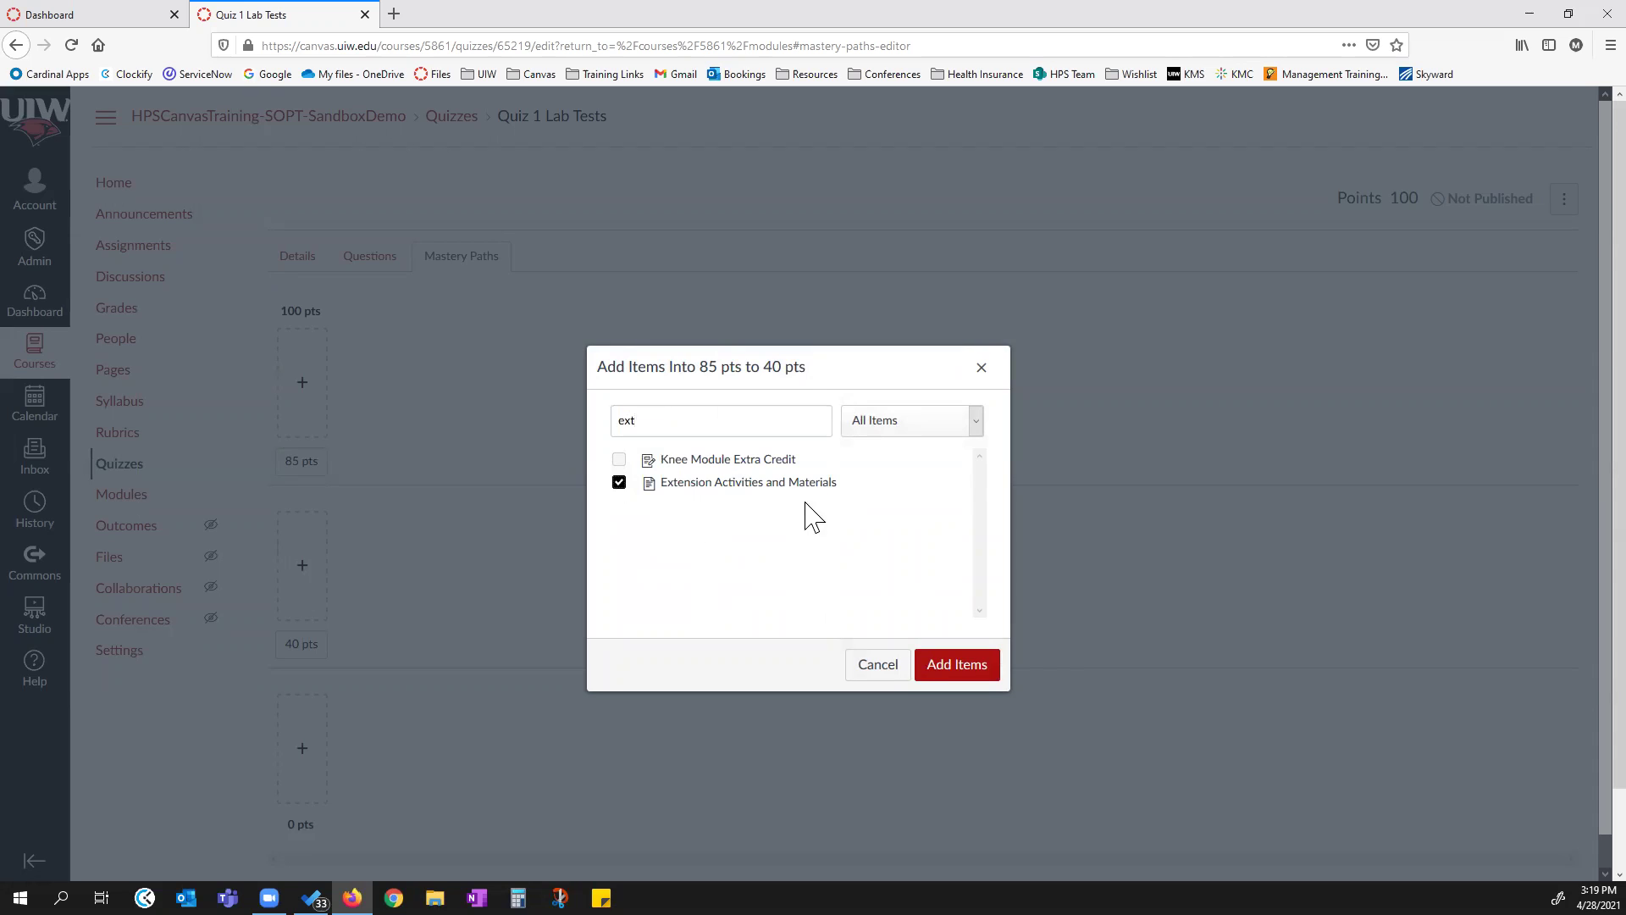
{"action": "left_click", "coordinate": [953, 674]}
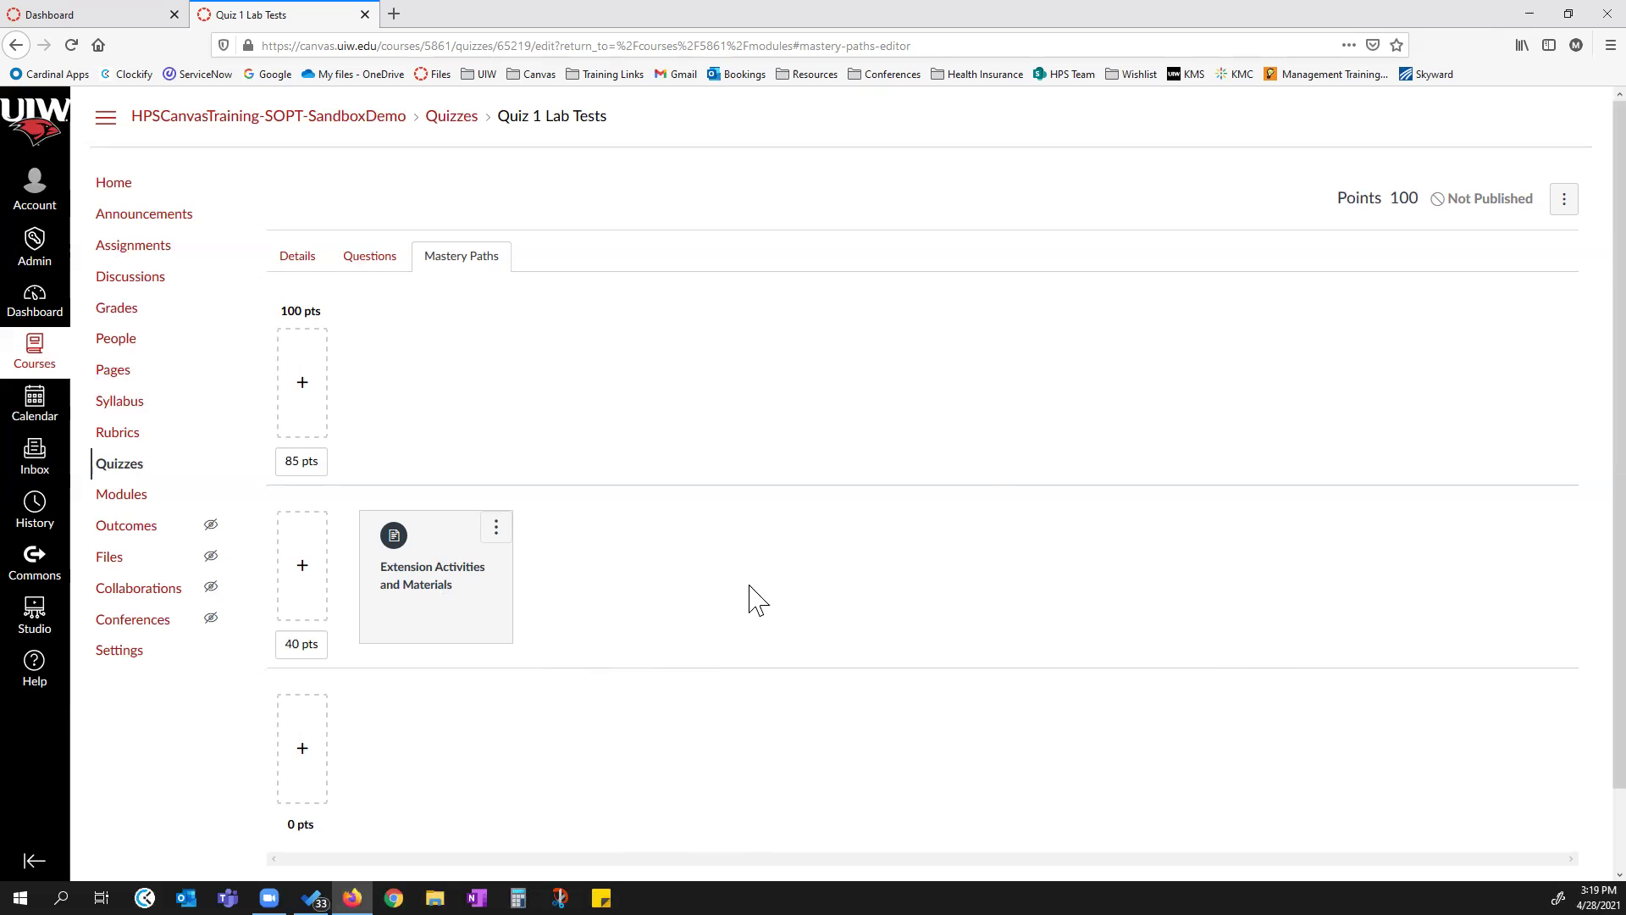
{"action": "scroll", "coordinate": [1524, 542], "scroll_direction": "down", "scroll_amount": 1}
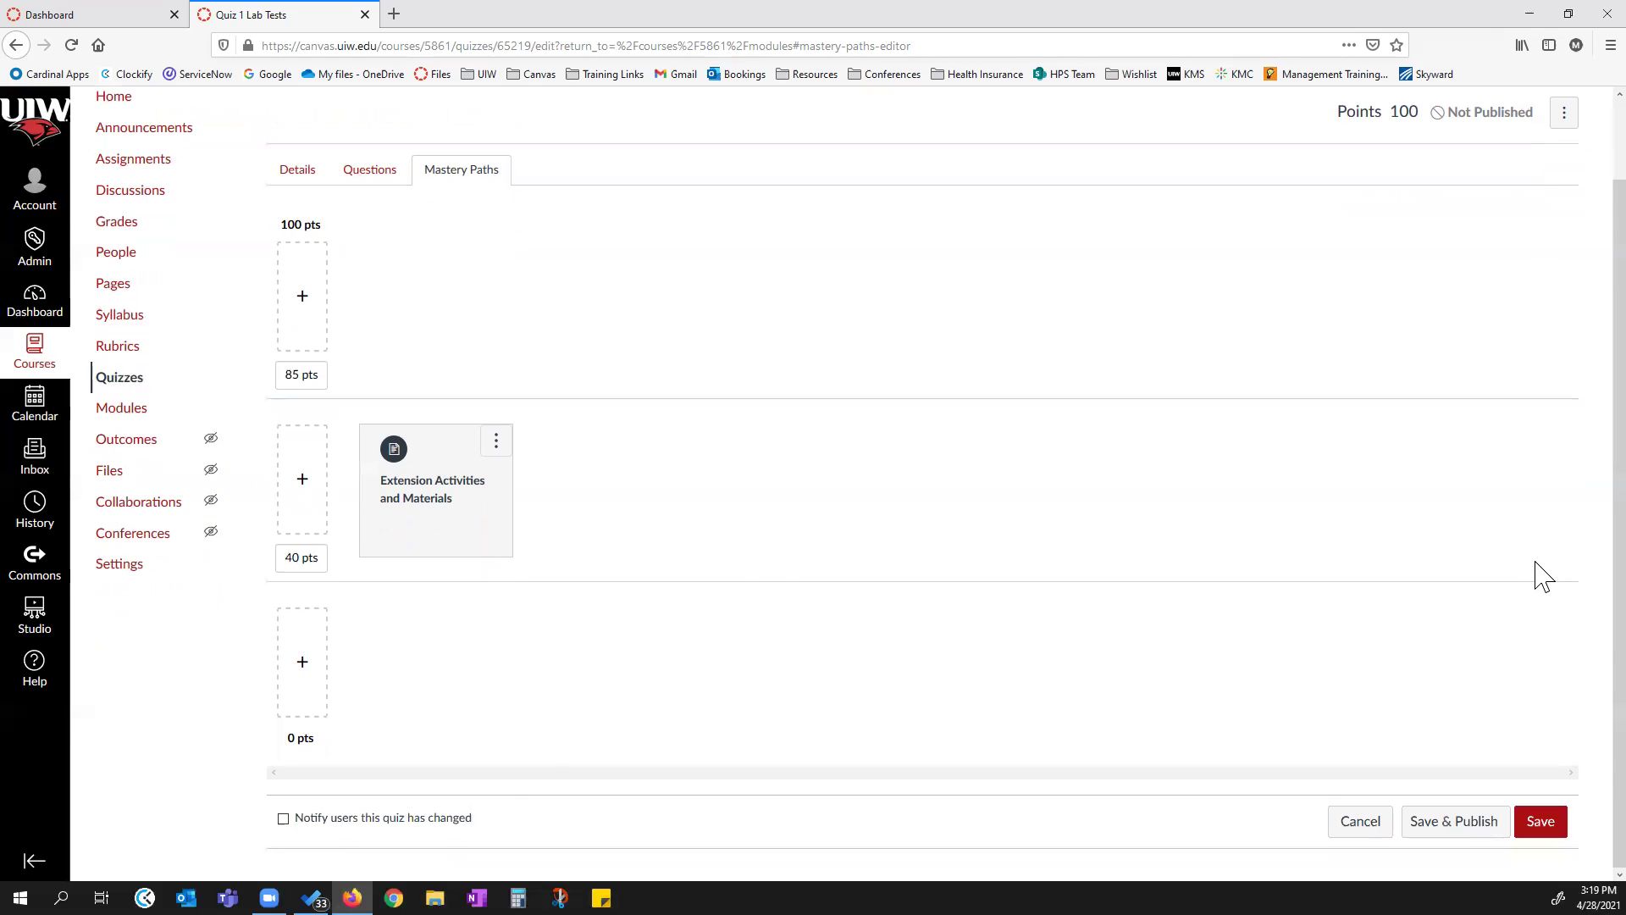
Replace the Extension Activities and Materials page with 2020 Pharm Quiz in the 85 to 40 pts range, then save and publish the quiz.
{"action": "scroll", "coordinate": [769, 592], "scroll_direction": "up", "scroll_amount": 1}
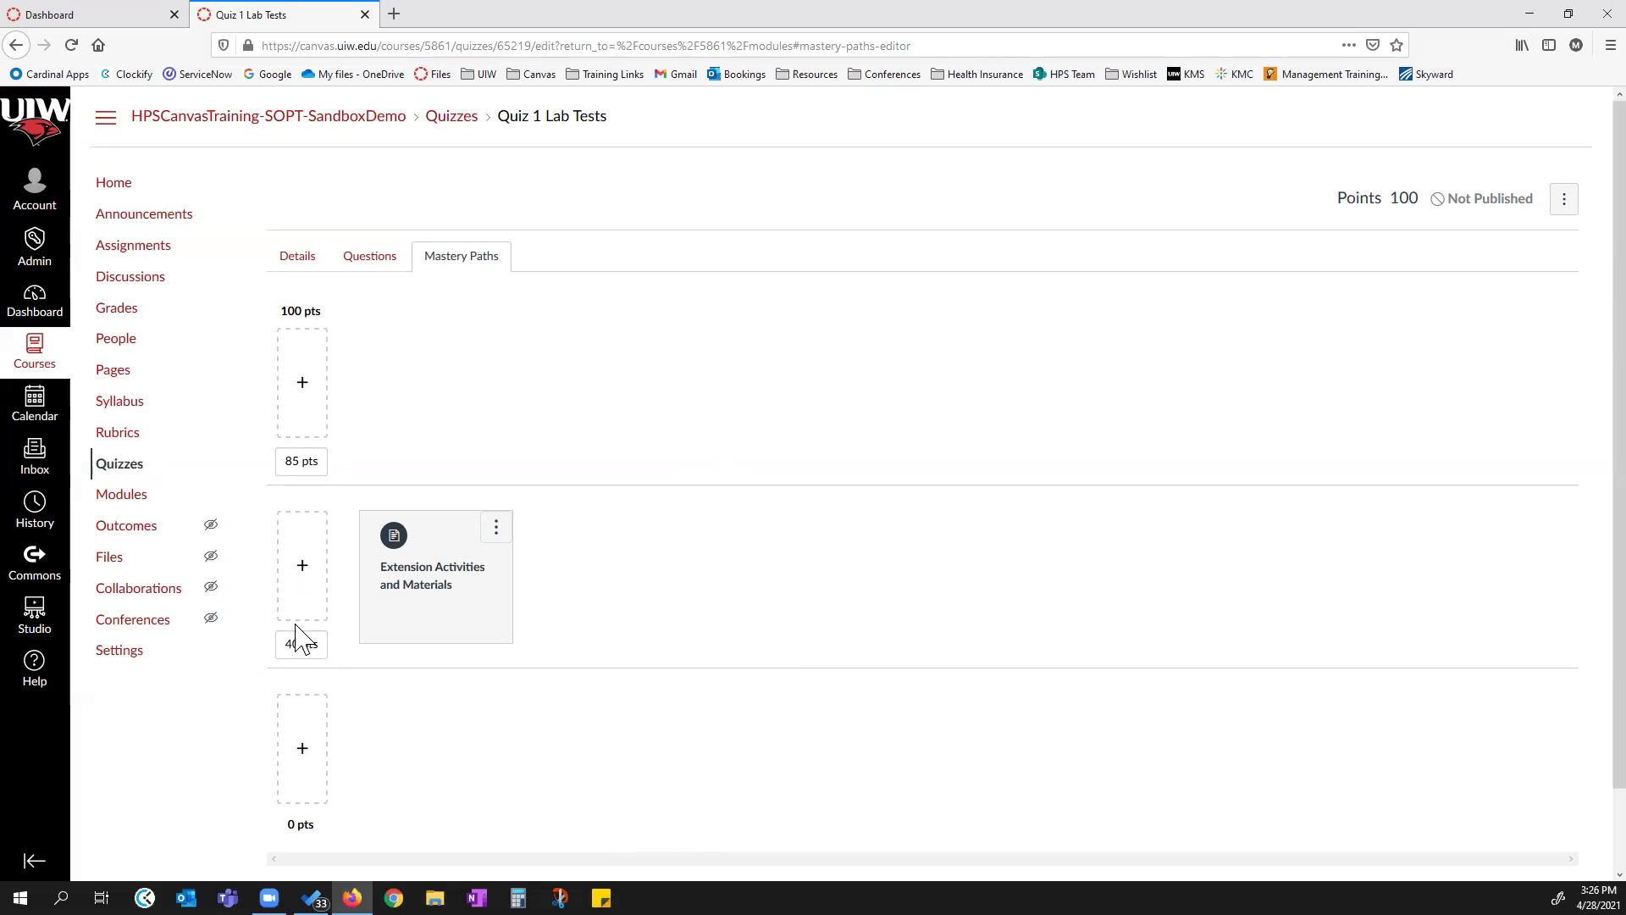
{"action": "left_click", "coordinate": [495, 529]}
{"action": "left_click", "coordinate": [535, 662]}
{"action": "left_click", "coordinate": [311, 573]}
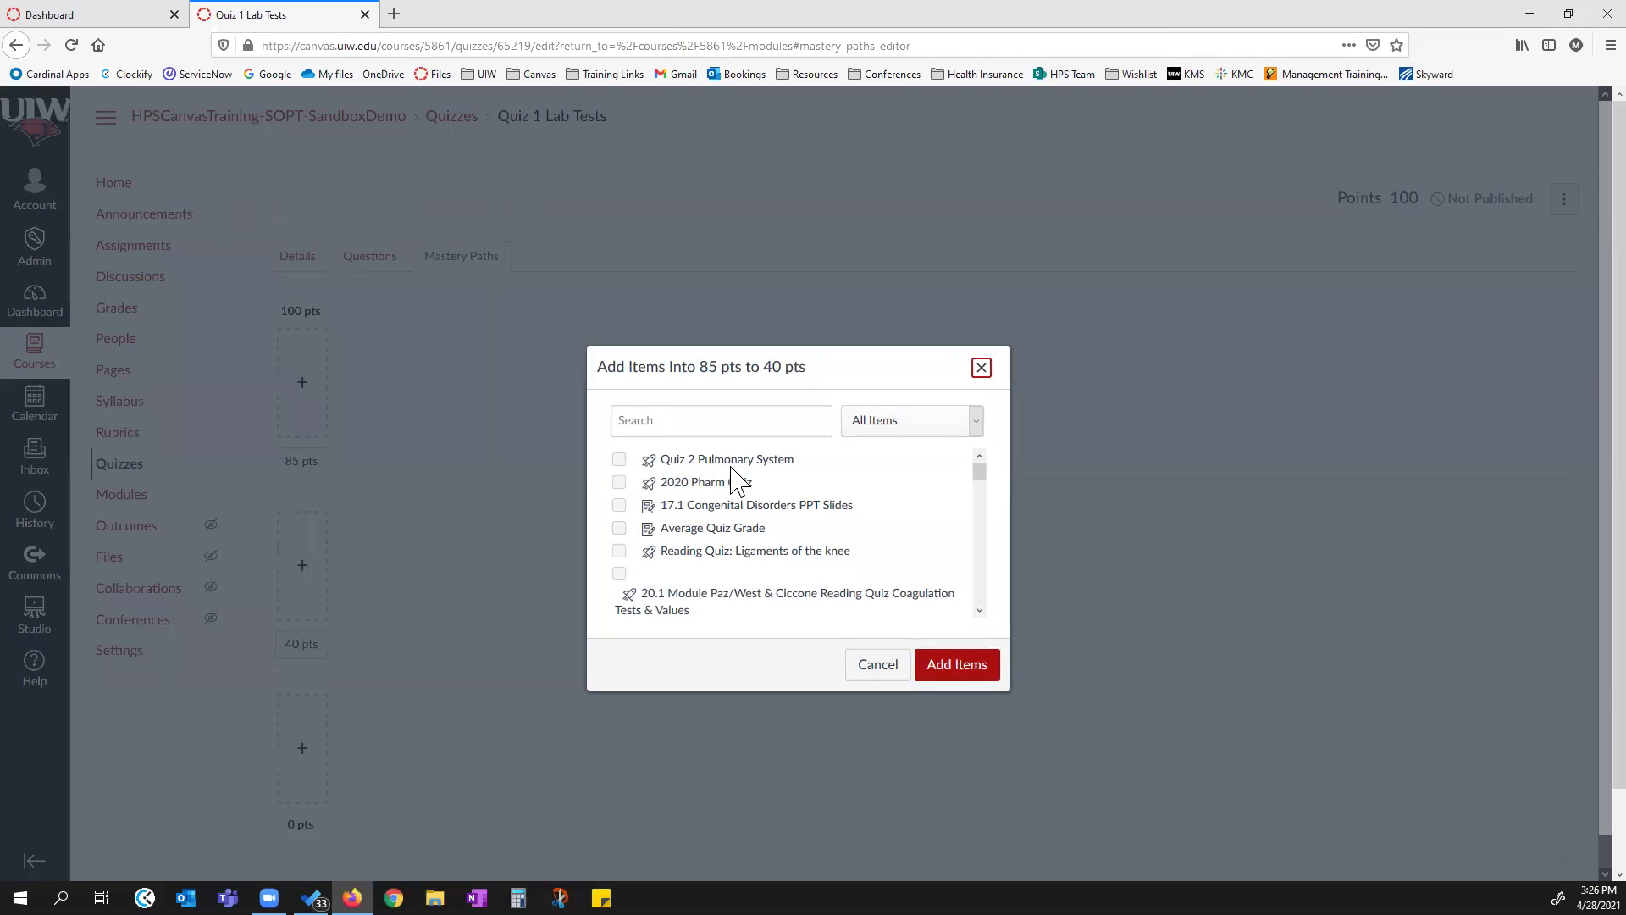
{"action": "left_click", "coordinate": [619, 482]}
{"action": "left_click", "coordinate": [977, 667]}
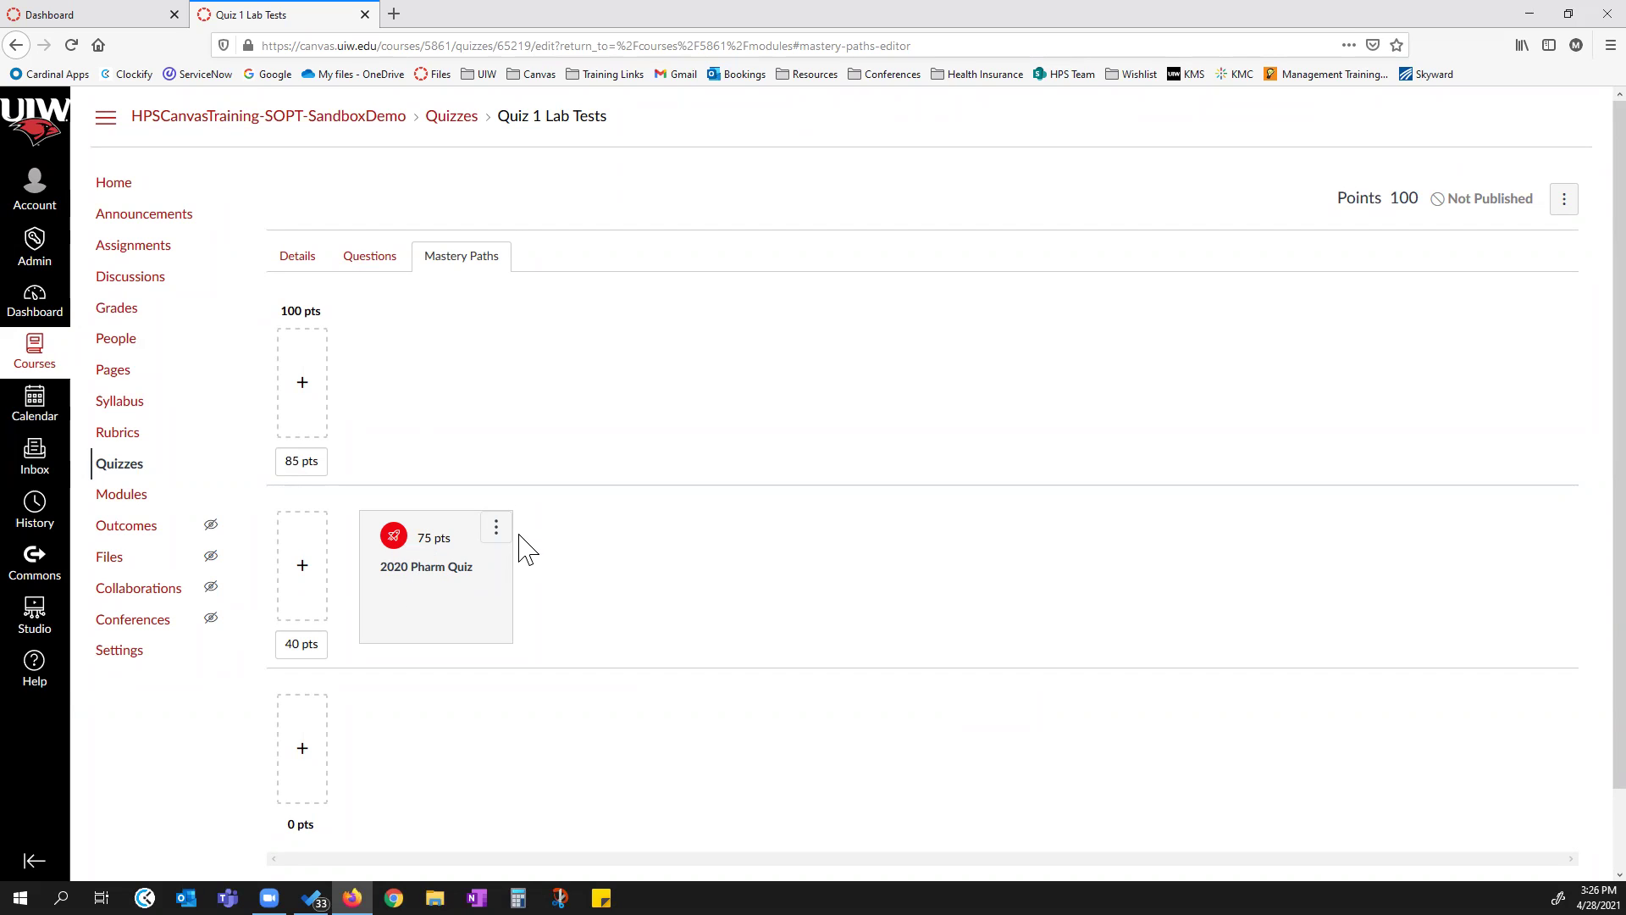
{"action": "scroll", "coordinate": [1549, 657], "scroll_direction": "down", "scroll_amount": 2}
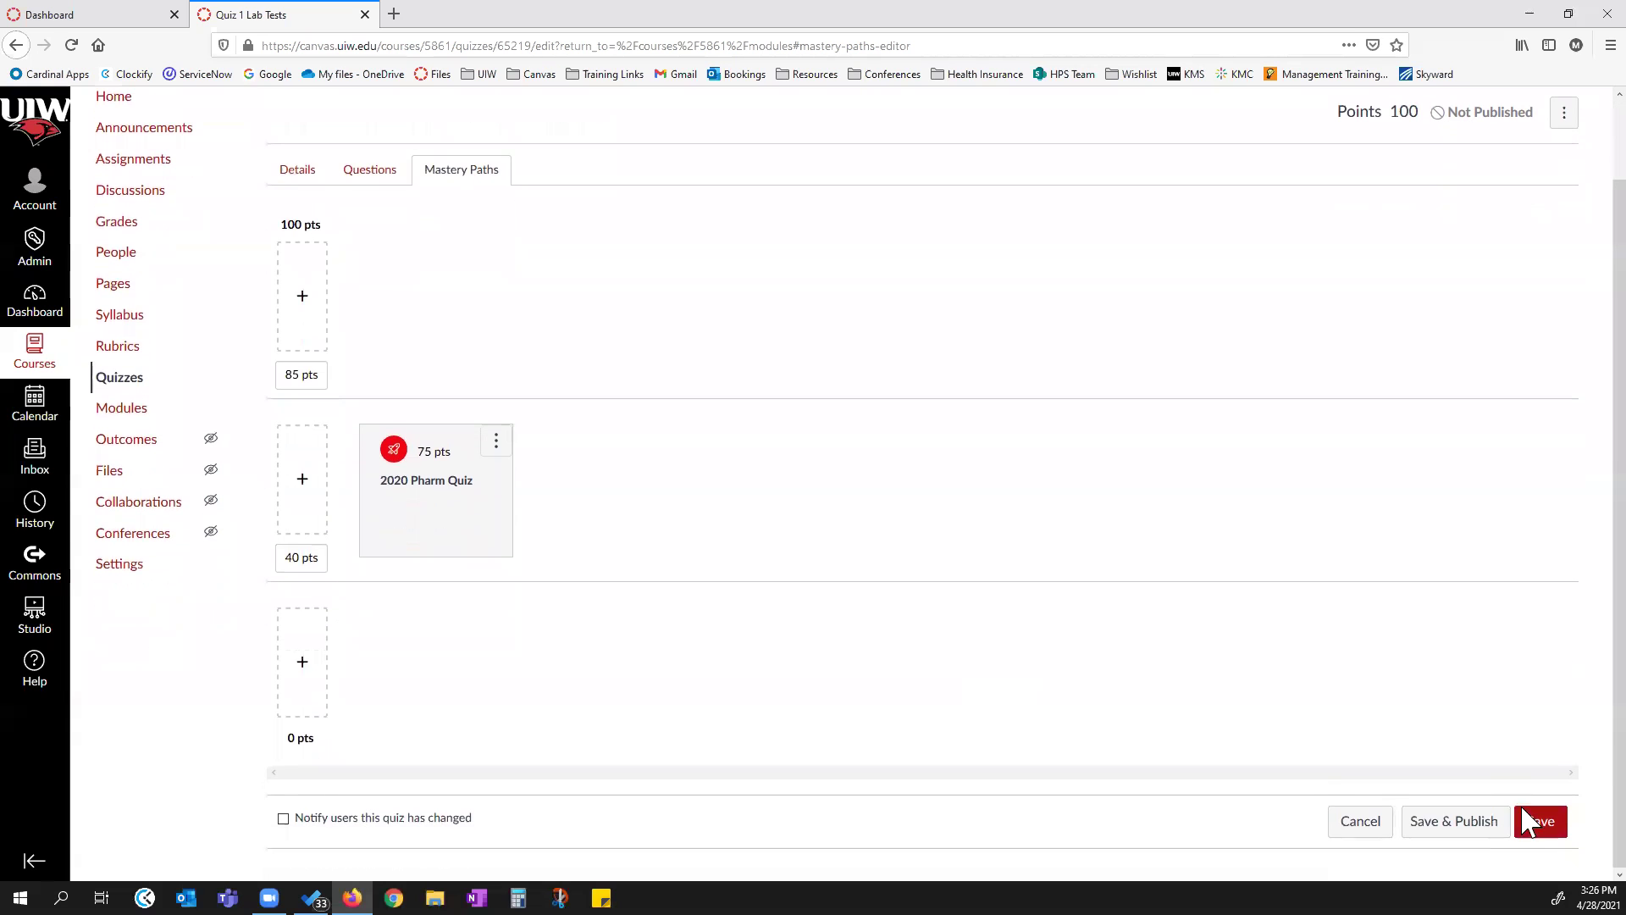
{"action": "left_click", "coordinate": [1462, 828]}
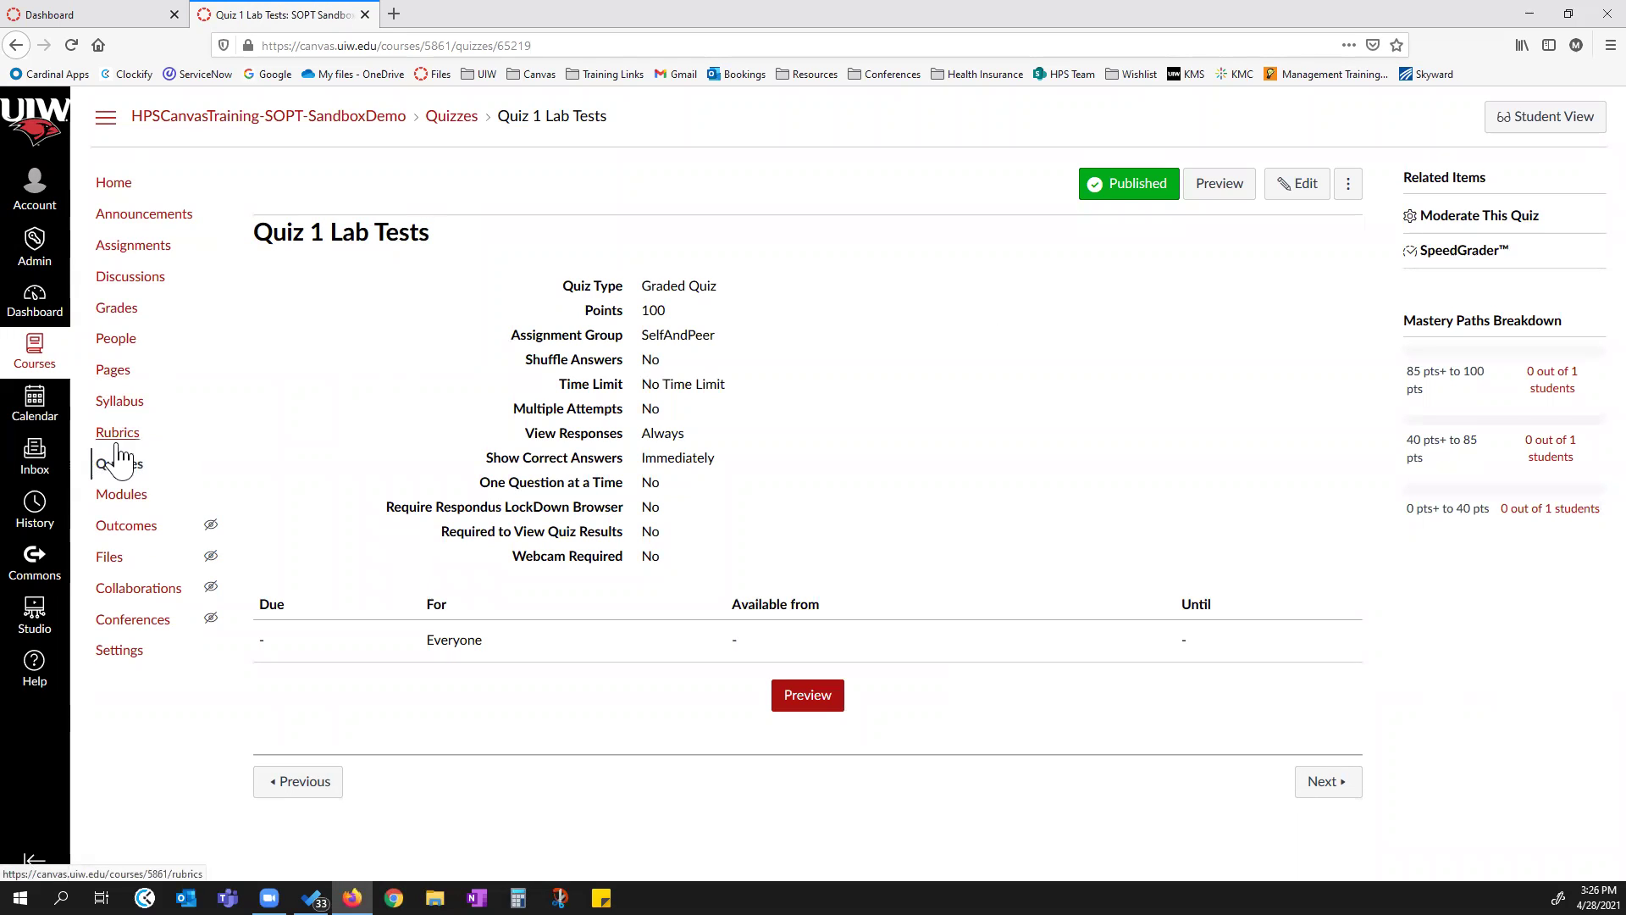
Return to the course modules and remove 17.1 Genetics Worksheet from the Case 15: Toricollis module.
{"action": "left_click", "coordinate": [131, 499]}
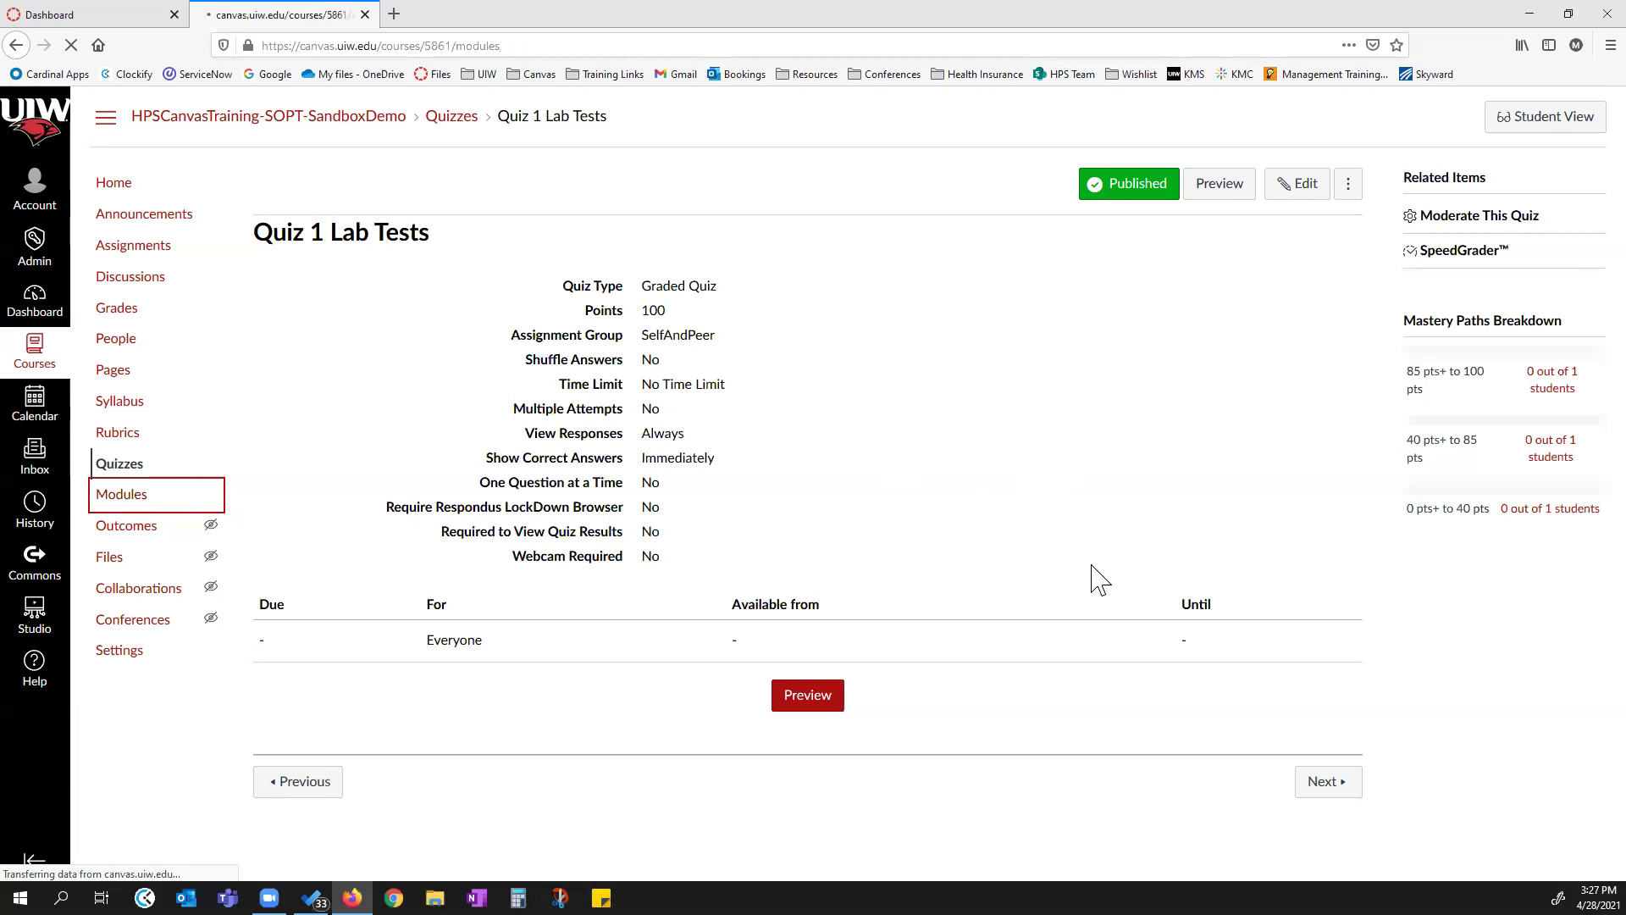
{"action": "scroll", "coordinate": [575, 551], "scroll_direction": "down", "scroll_amount": 8}
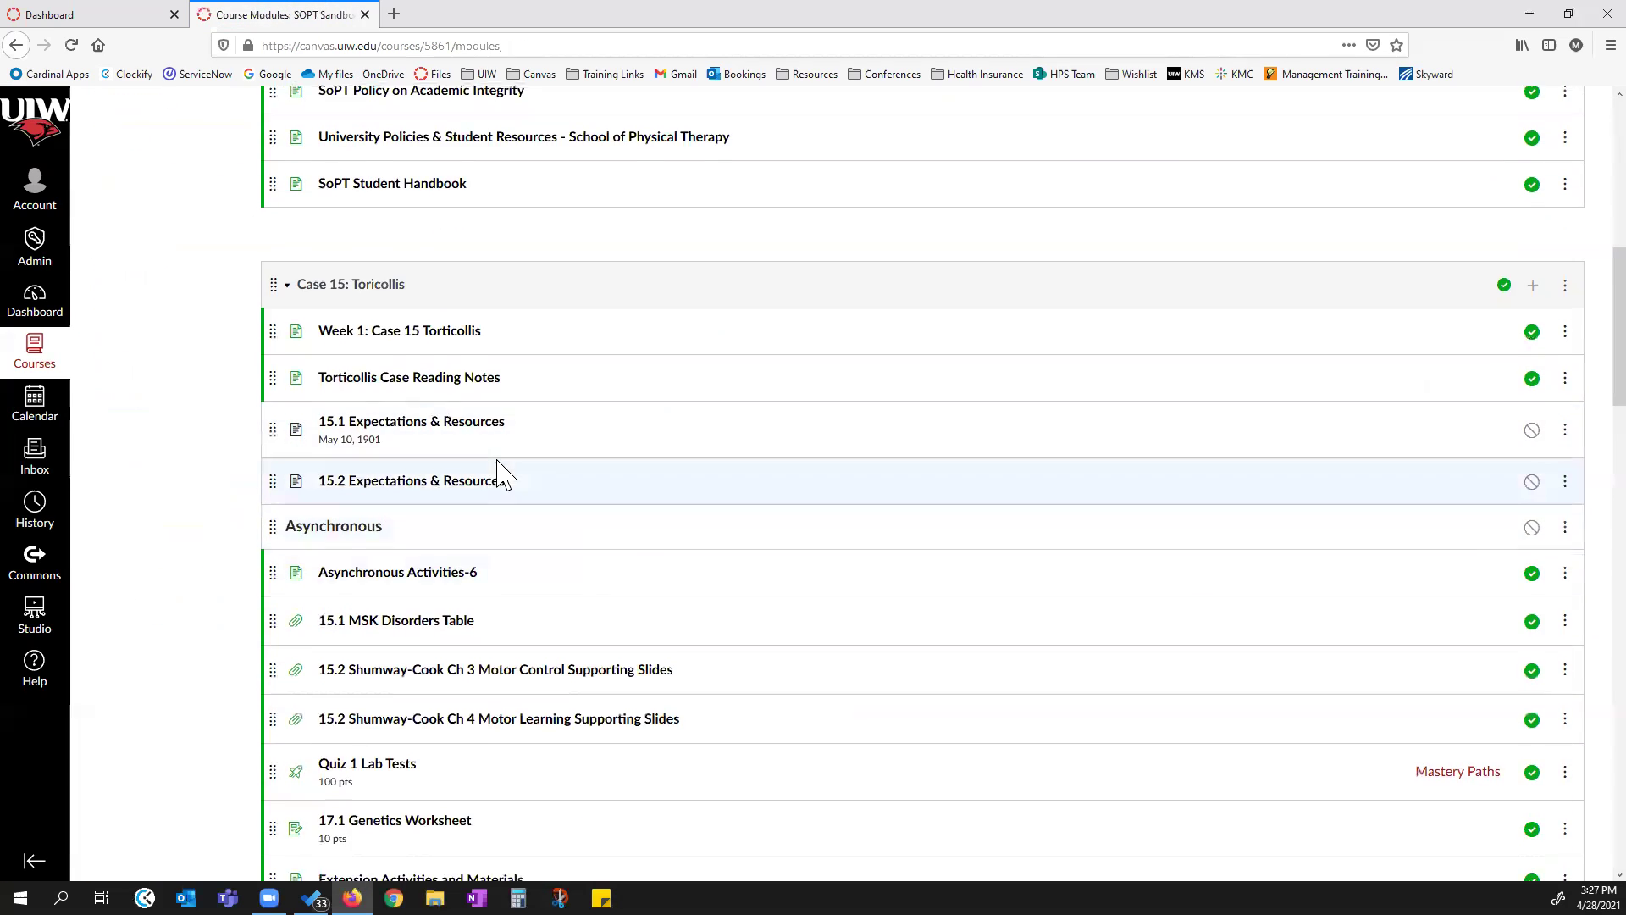
{"action": "scroll", "coordinate": [504, 508], "scroll_direction": "down", "scroll_amount": 2}
{"action": "scroll", "coordinate": [474, 542], "scroll_direction": "down", "scroll_amount": 2}
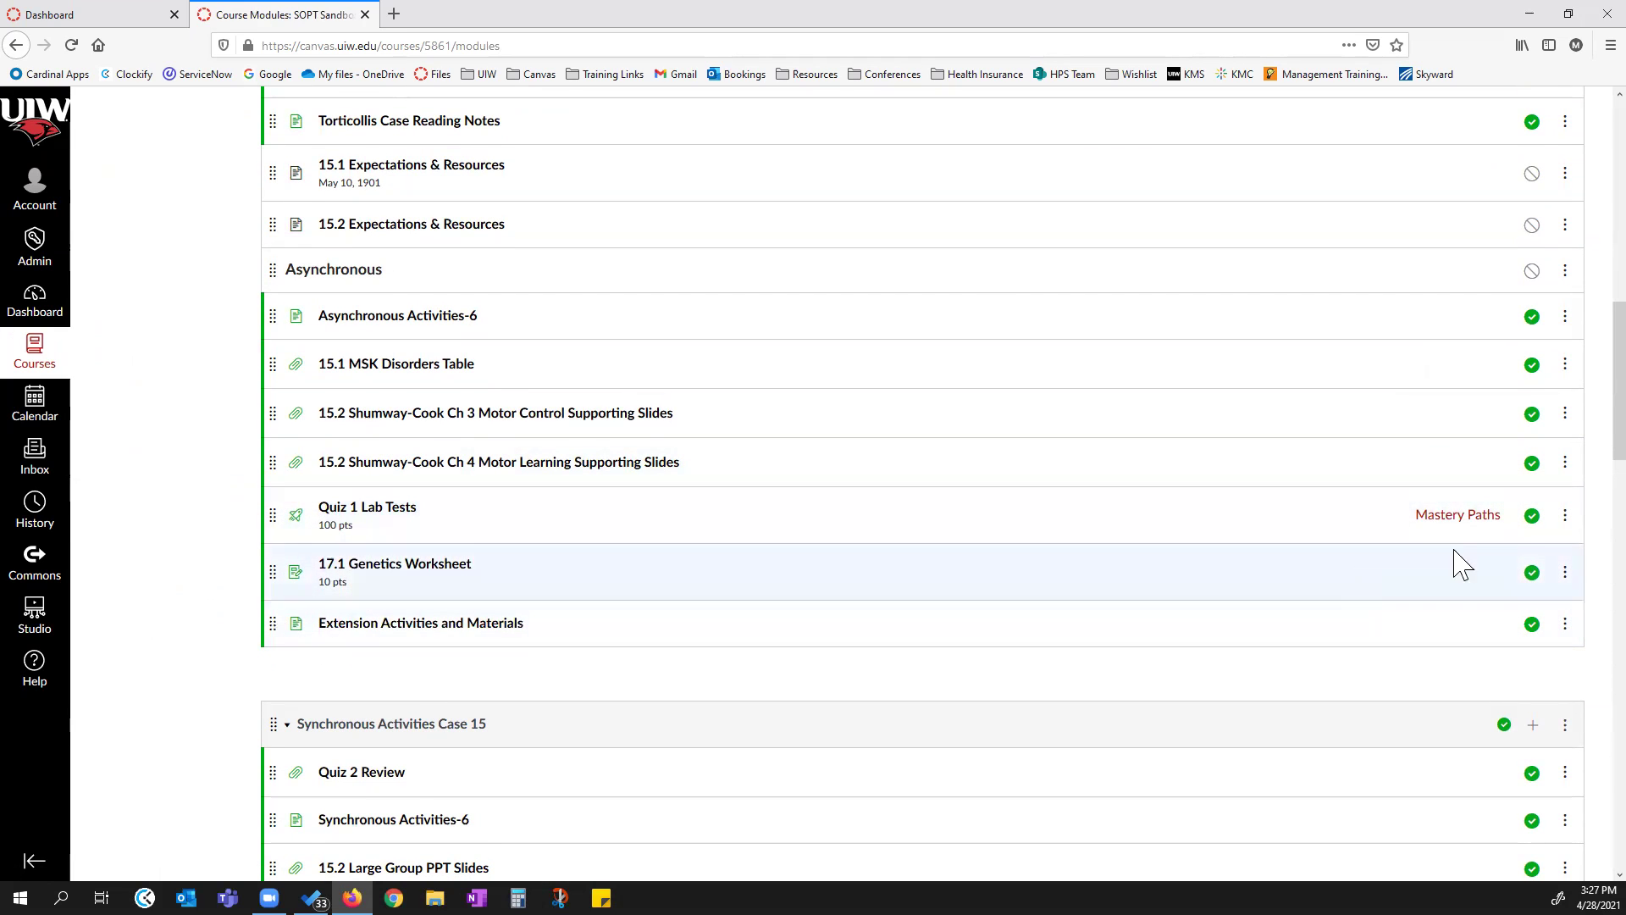
{"action": "left_click", "coordinate": [1566, 578]}
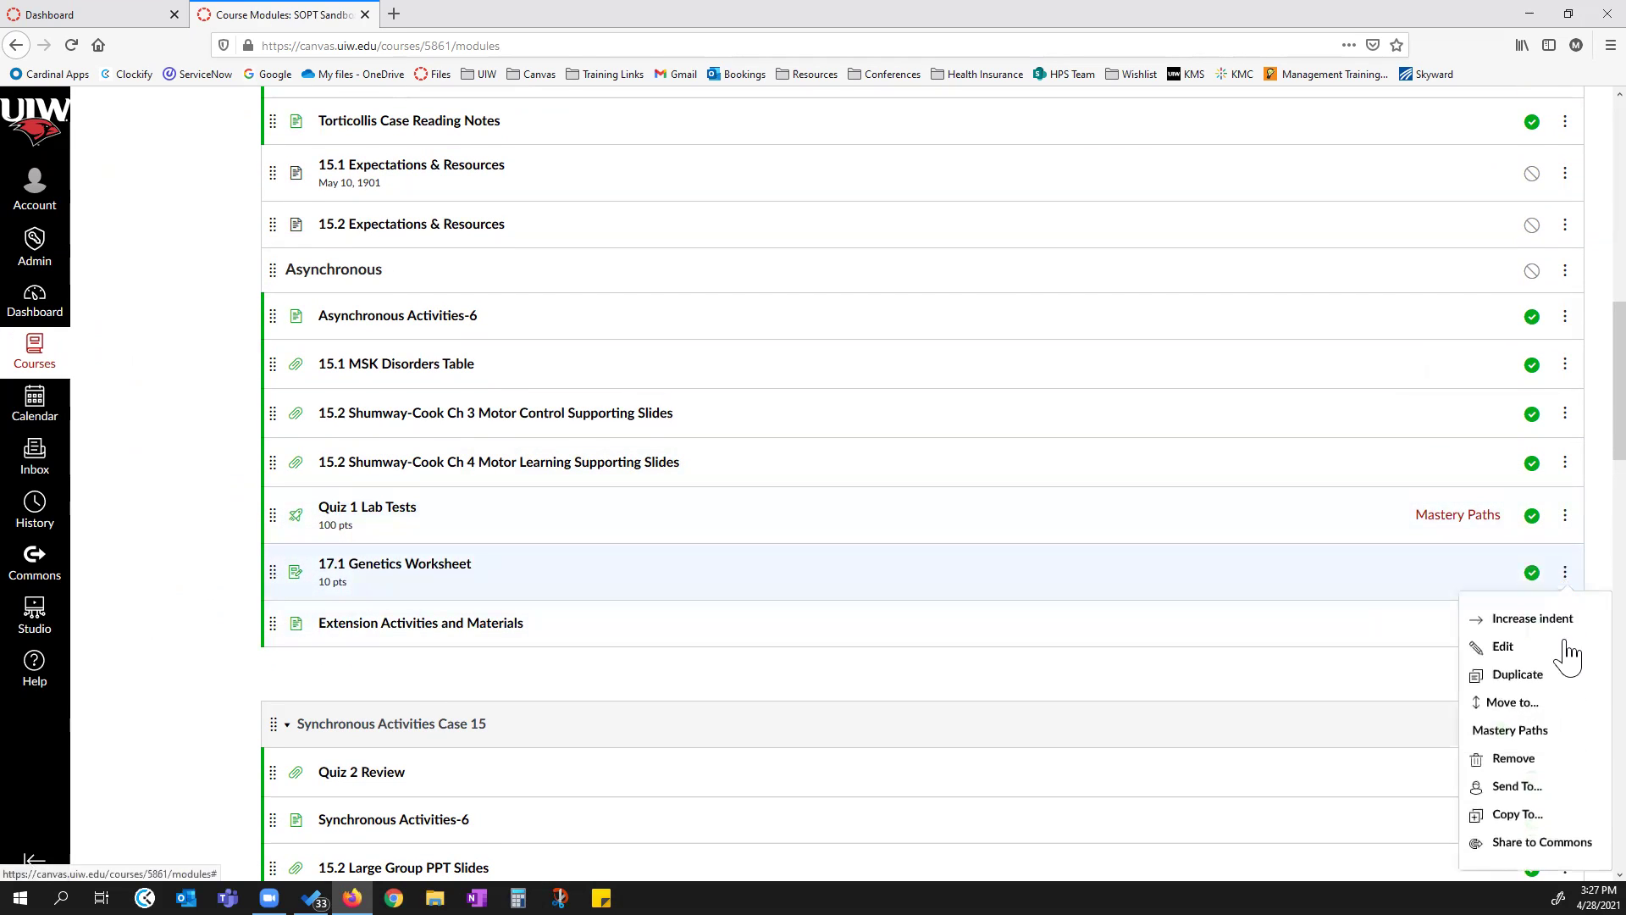
{"action": "left_click", "coordinate": [1511, 756]}
{"action": "left_click", "coordinate": [842, 408]}
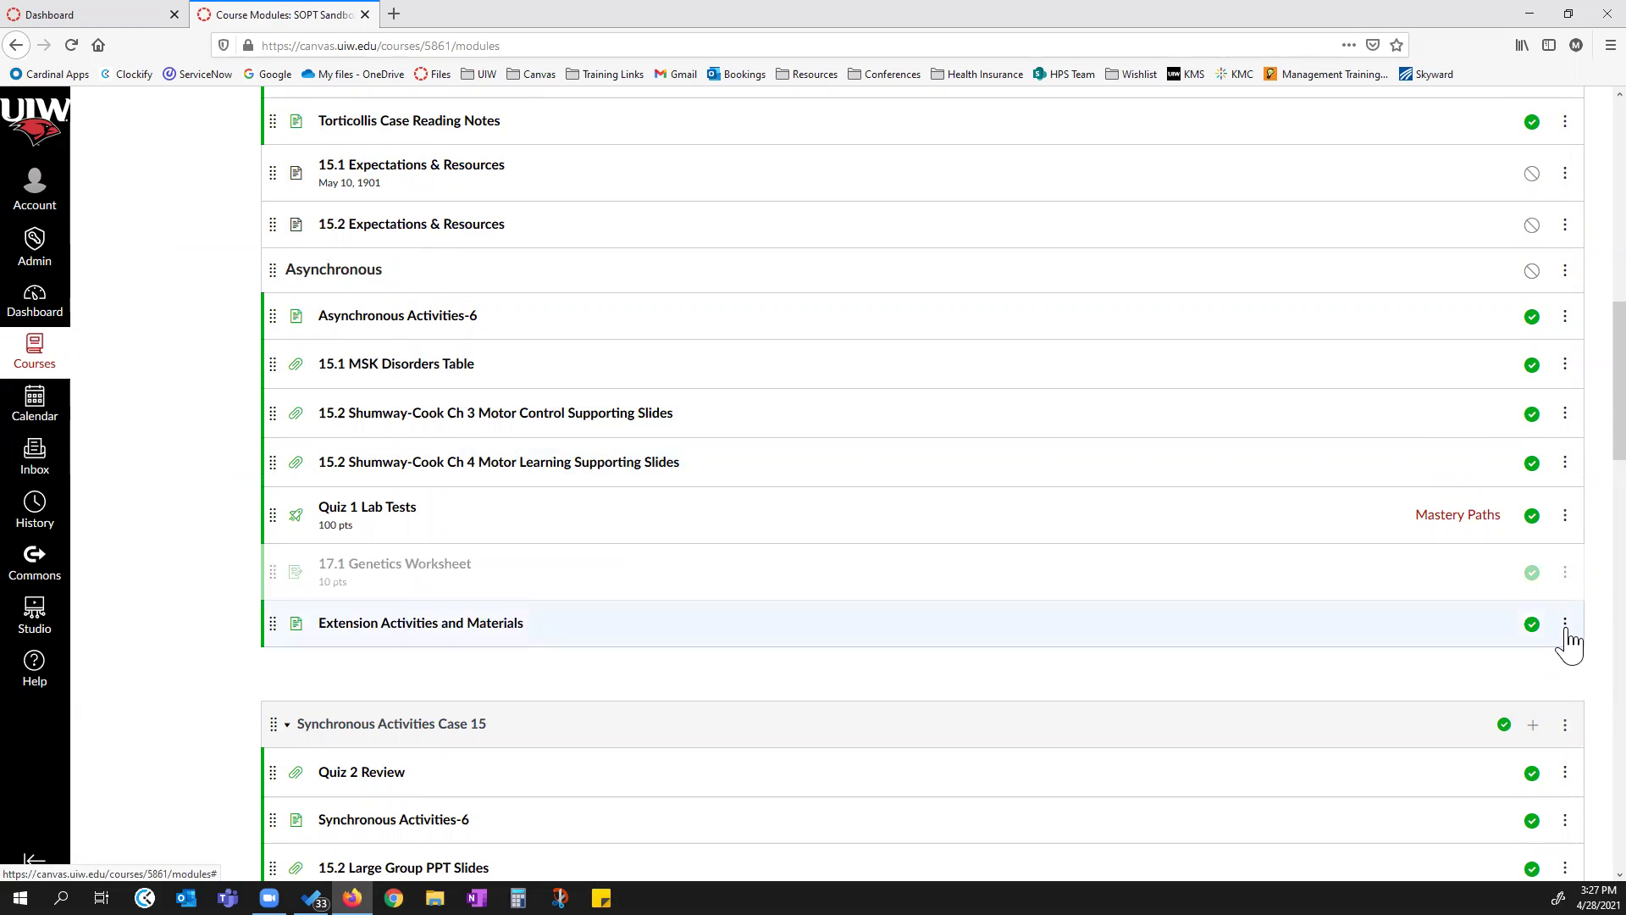
Remove the Extension Activities and Materials page from the Case 15: Toricollis module.
{"action": "left_click", "coordinate": [1565, 626]}
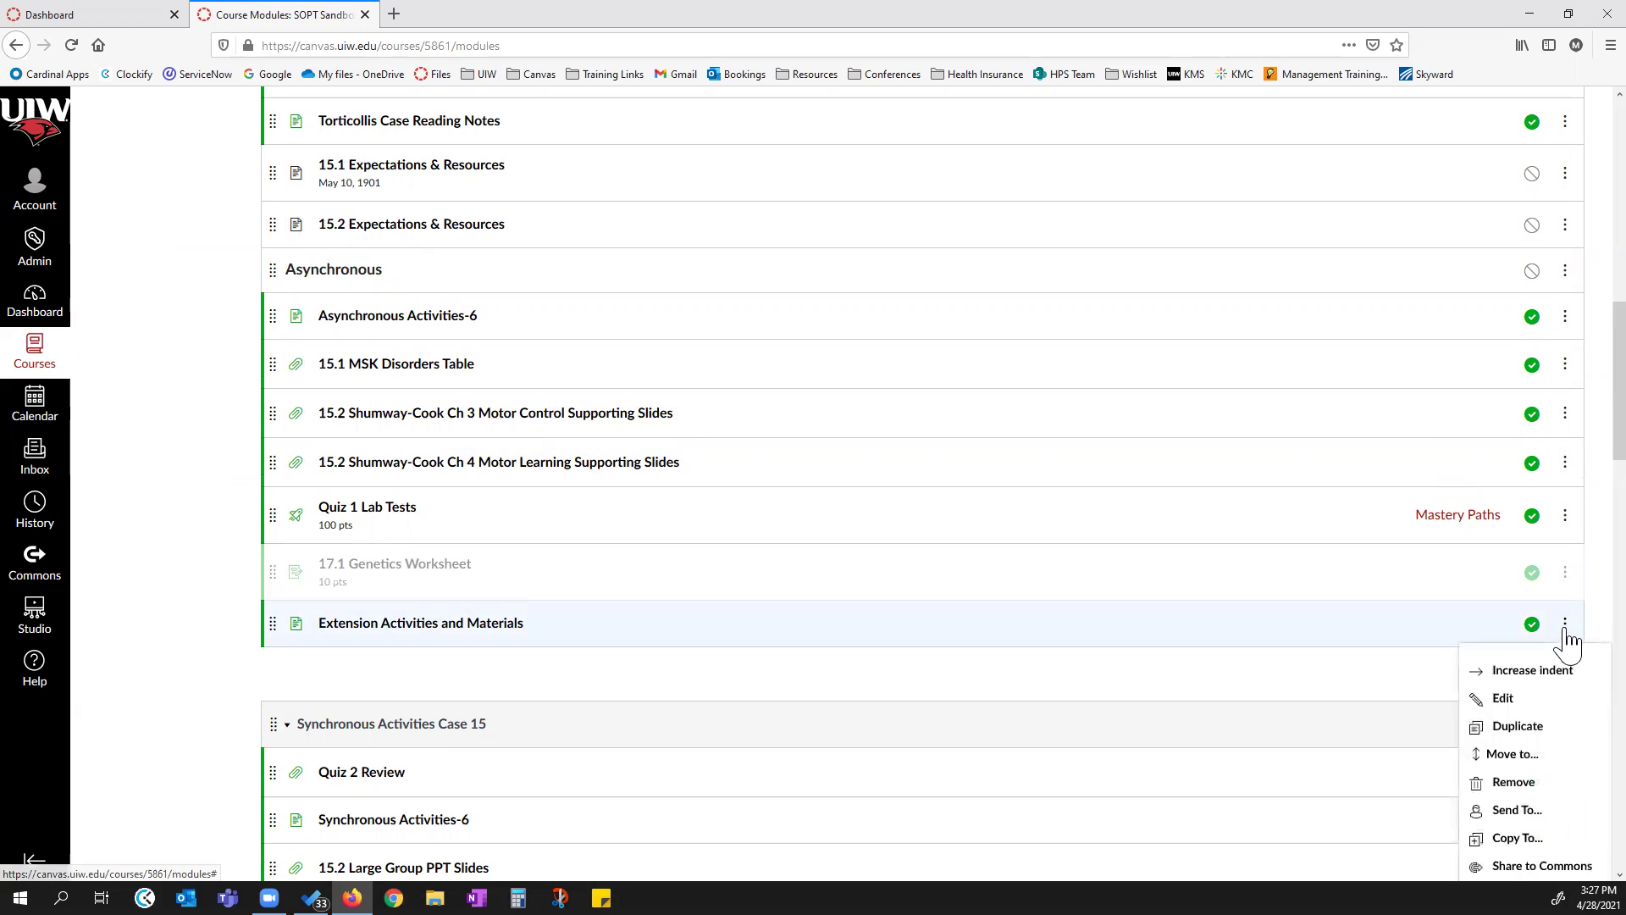
{"action": "left_click", "coordinate": [1516, 780]}
{"action": "left_click", "coordinate": [842, 408]}
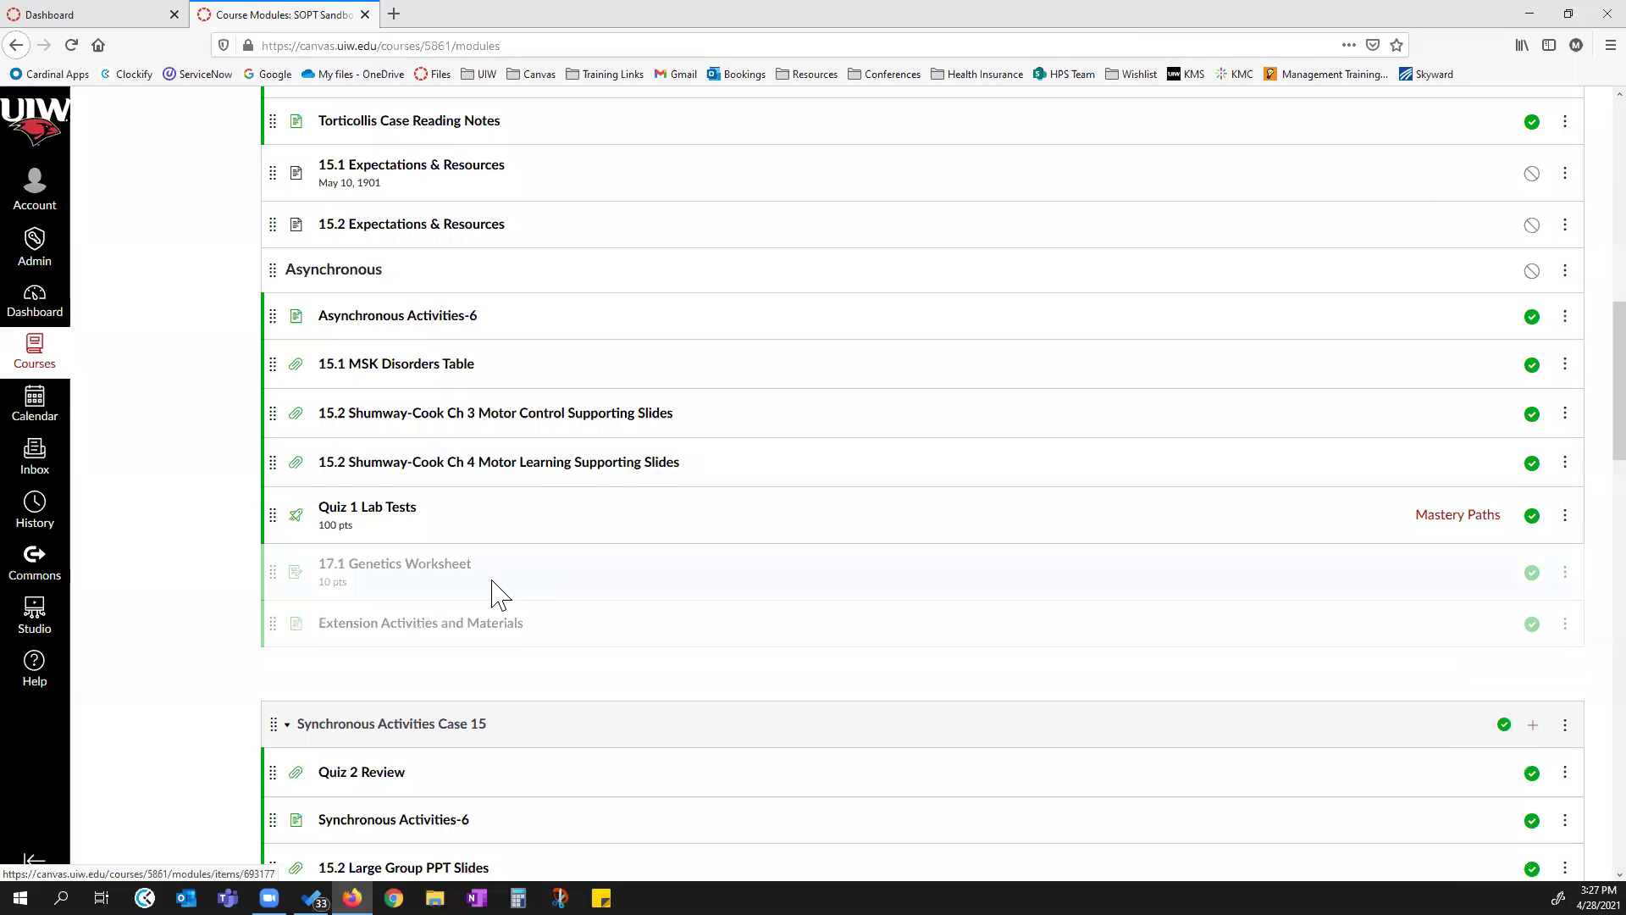
Add the existing quiz 2020 Pharm Quiz to the Case 15: Toricollis module without indentation.
{"action": "scroll", "coordinate": [1524, 246], "scroll_direction": "up", "scroll_amount": 5}
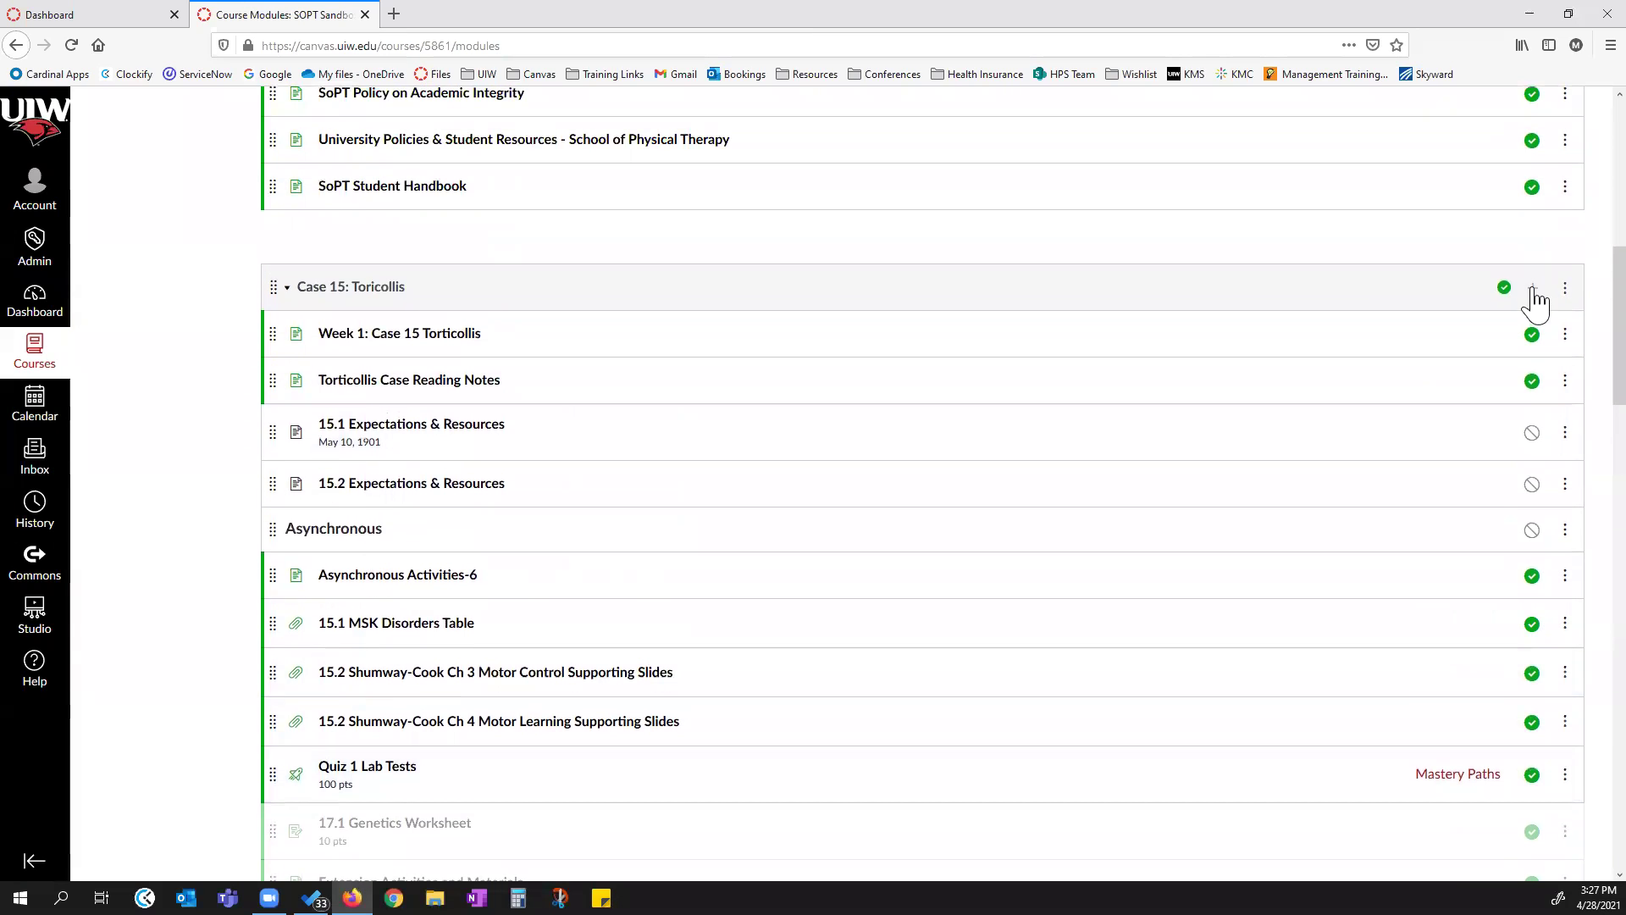
{"action": "left_click", "coordinate": [1533, 288]}
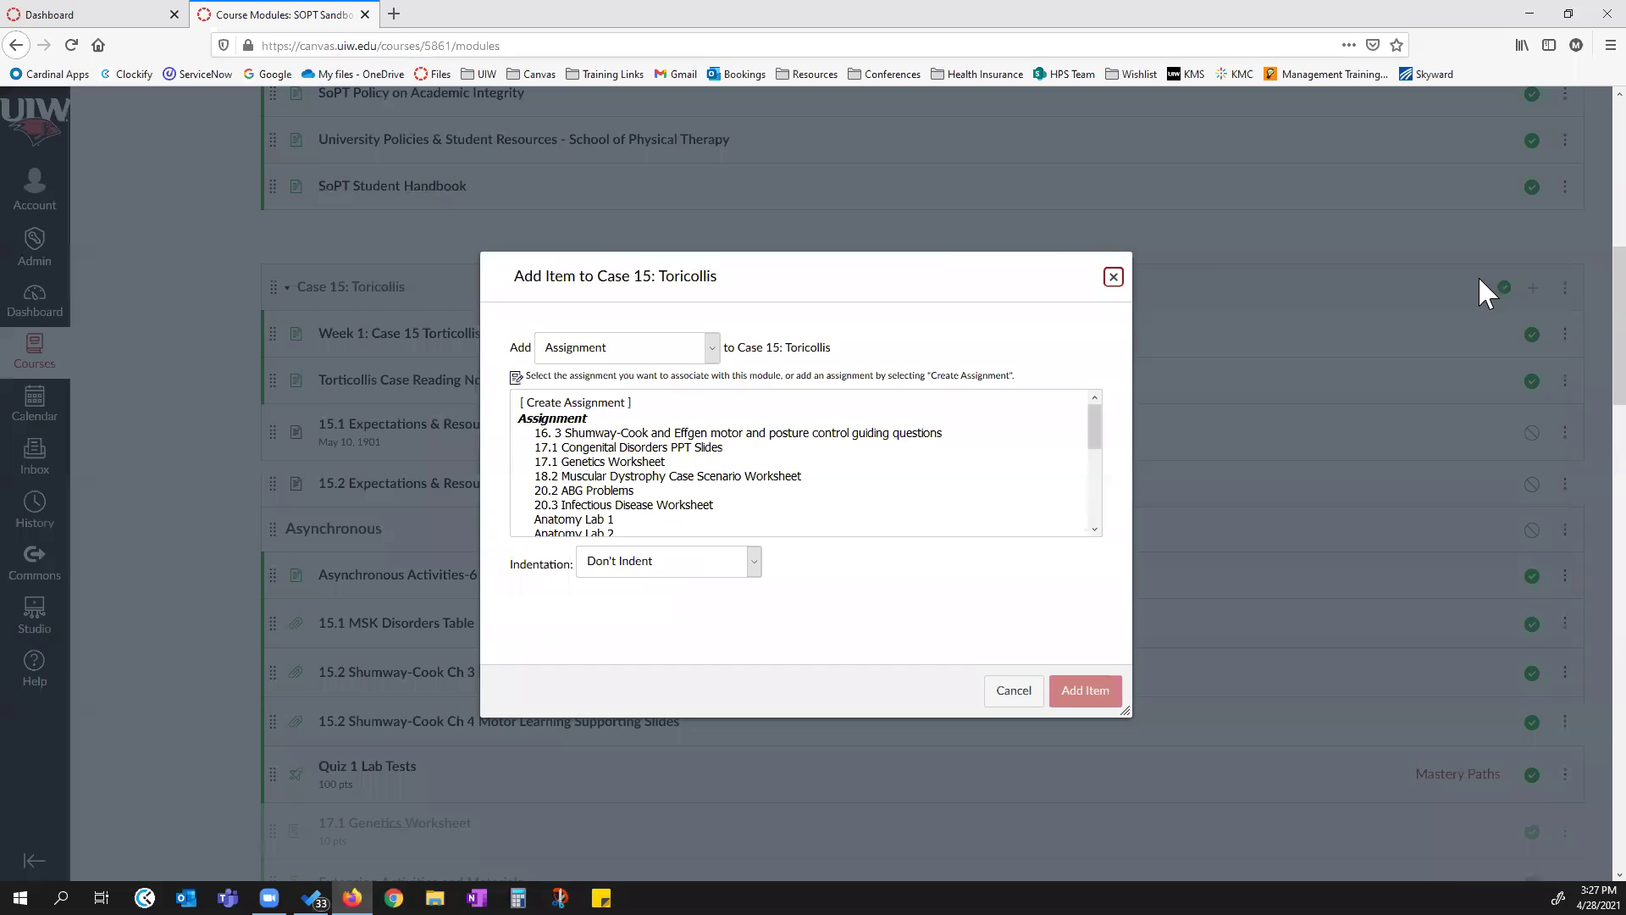
{"action": "left_click", "coordinate": [608, 356]}
{"action": "left_click", "coordinate": [593, 398]}
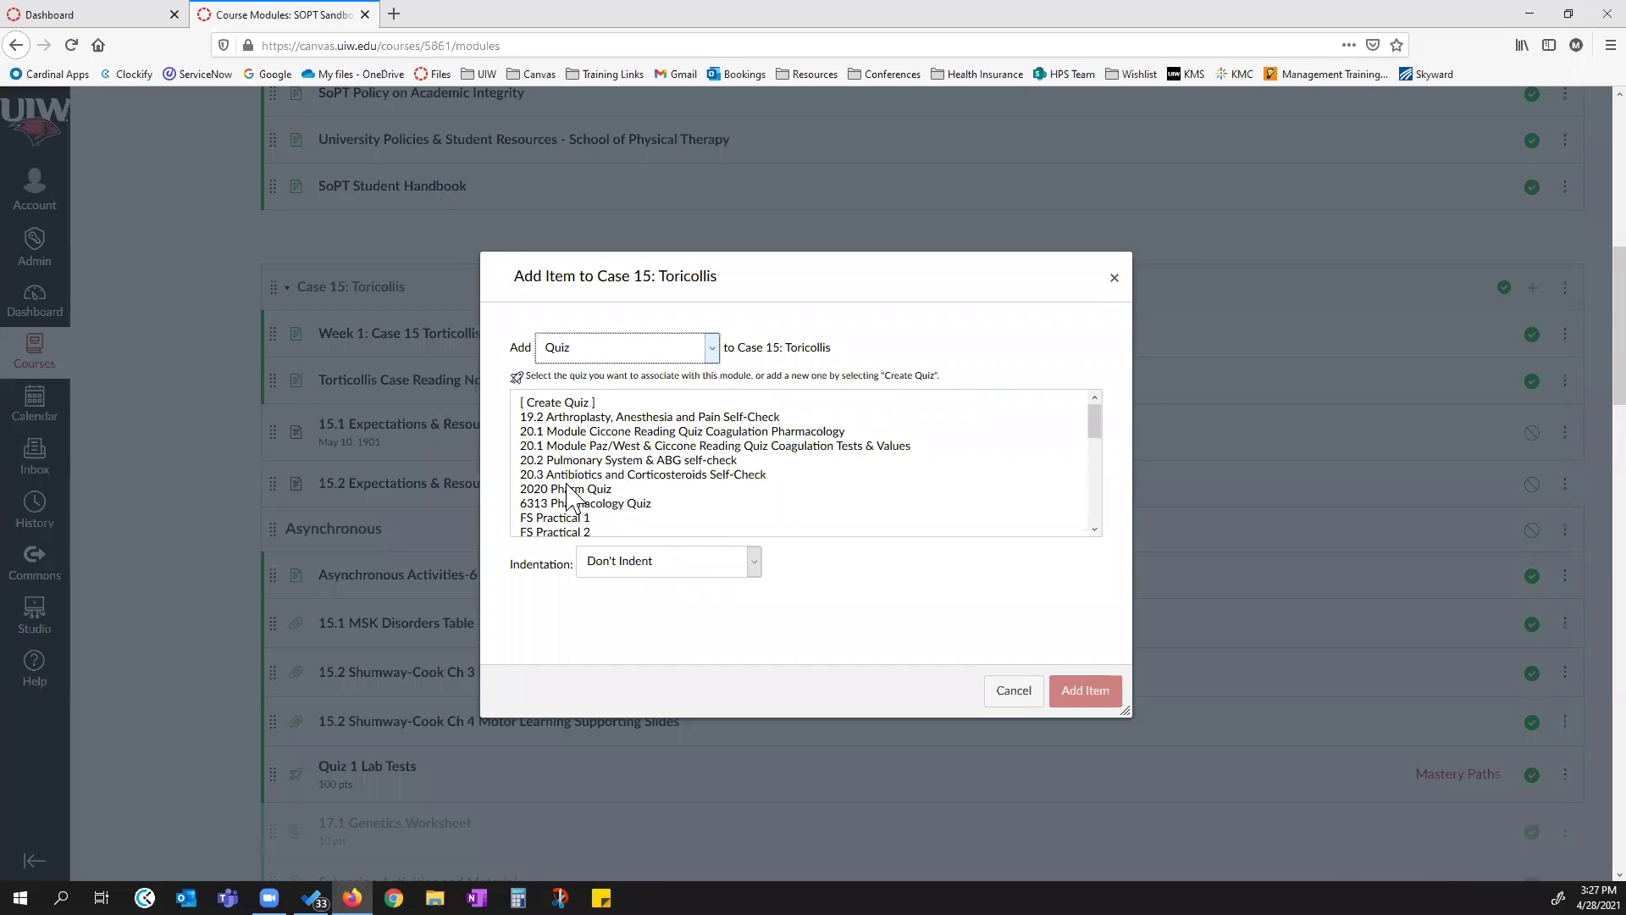
{"action": "scroll", "coordinate": [569, 495], "scroll_direction": "down", "scroll_amount": 2}
{"action": "left_click", "coordinate": [573, 419]}
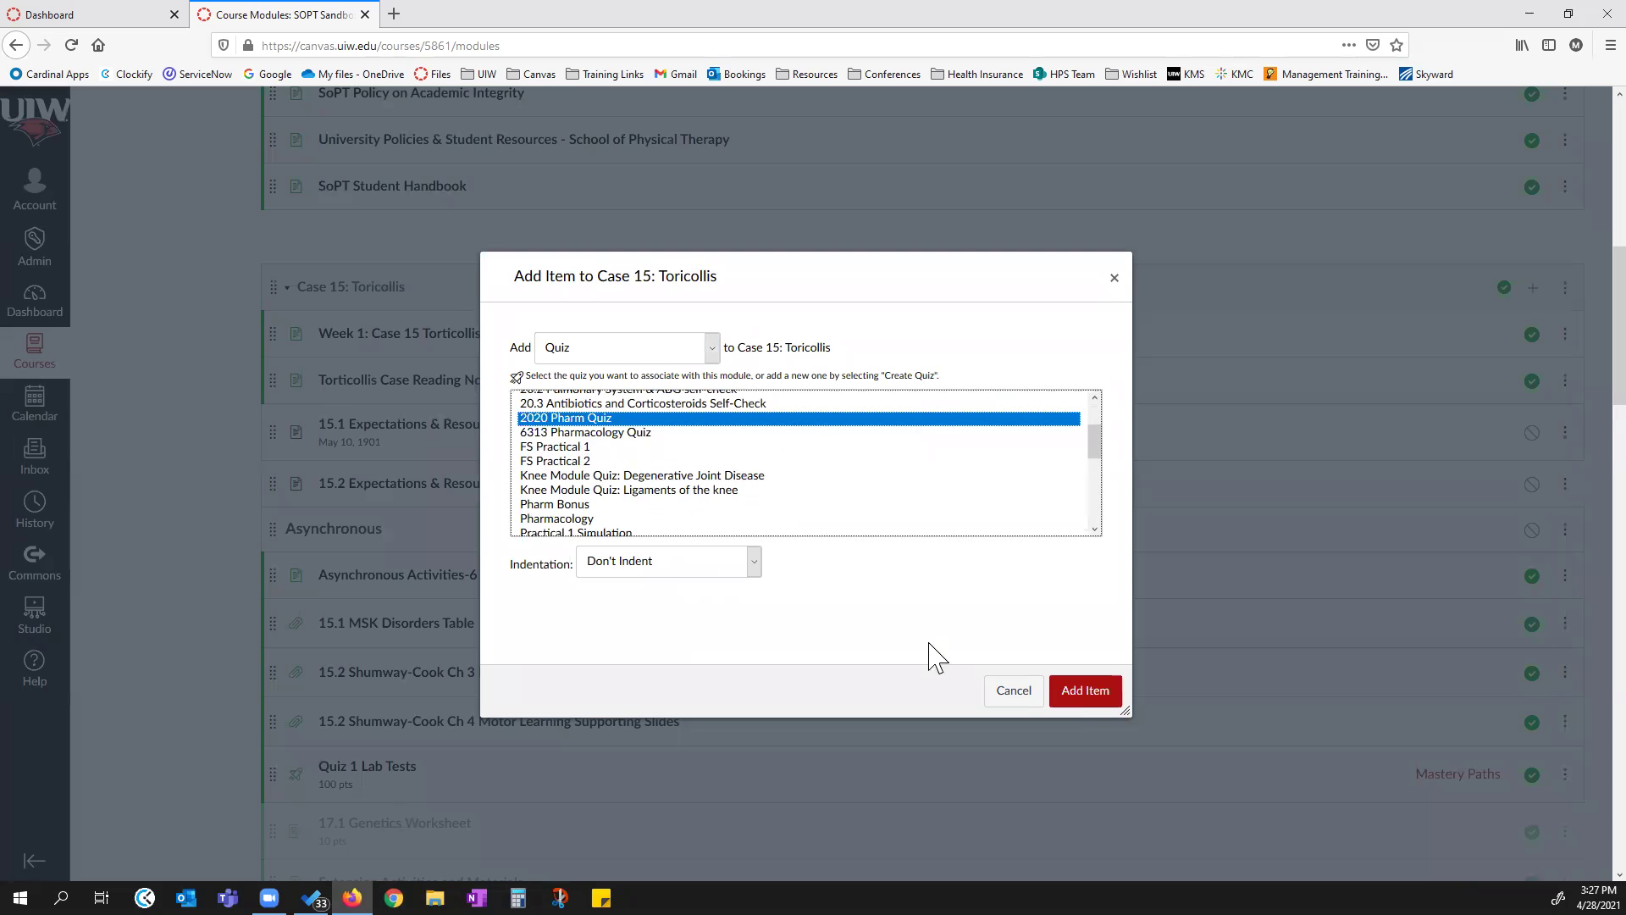
{"action": "left_click", "coordinate": [1085, 690]}
{"action": "scroll", "coordinate": [680, 593], "scroll_direction": "down", "scroll_amount": 1}
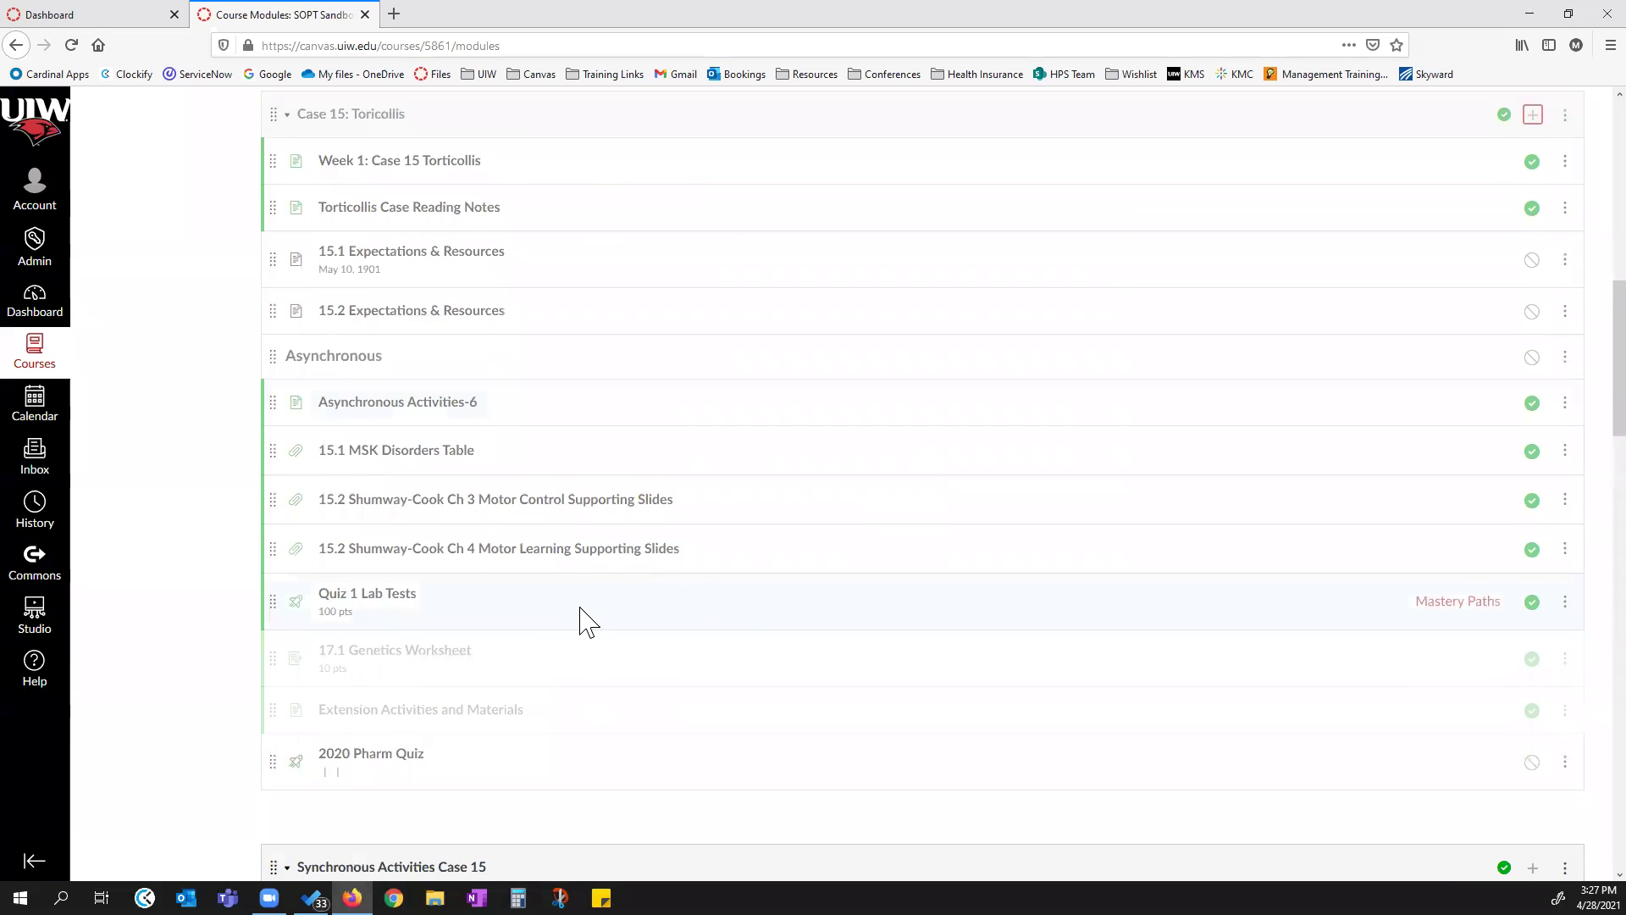
Reload the modules page, dismiss the error notices and publish 2020 Pharm Quiz in the Case 15: Toricollis module.
{"action": "left_click", "coordinate": [74, 47]}
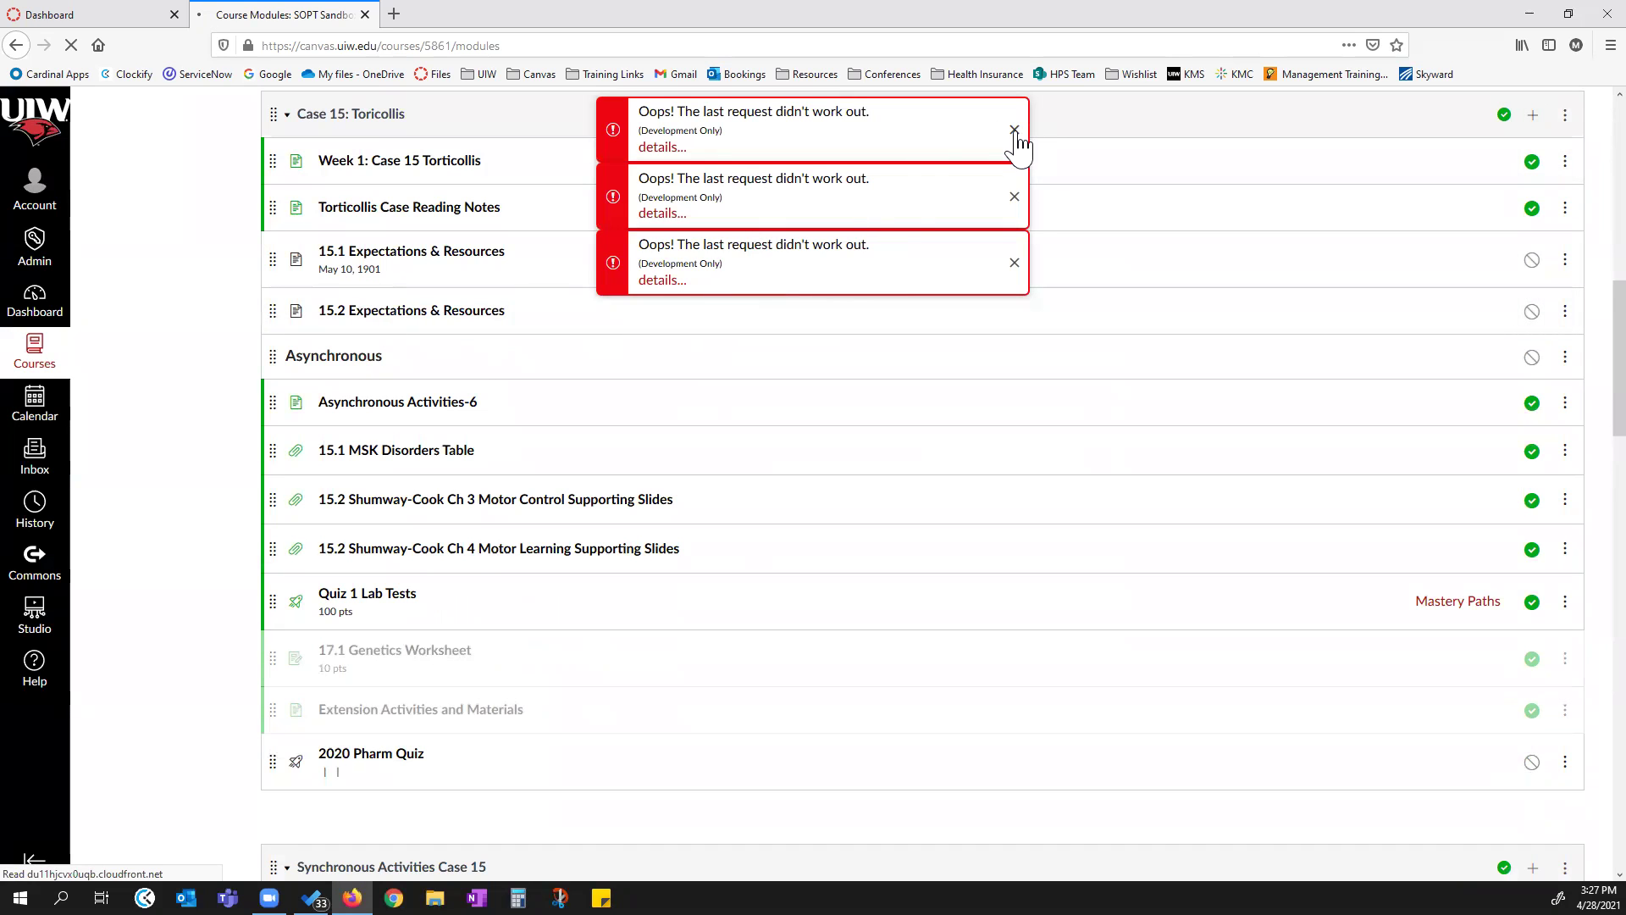
{"action": "left_click", "coordinate": [1014, 131]}
{"action": "left_click", "coordinate": [1015, 131]}
{"action": "left_click", "coordinate": [1015, 131]}
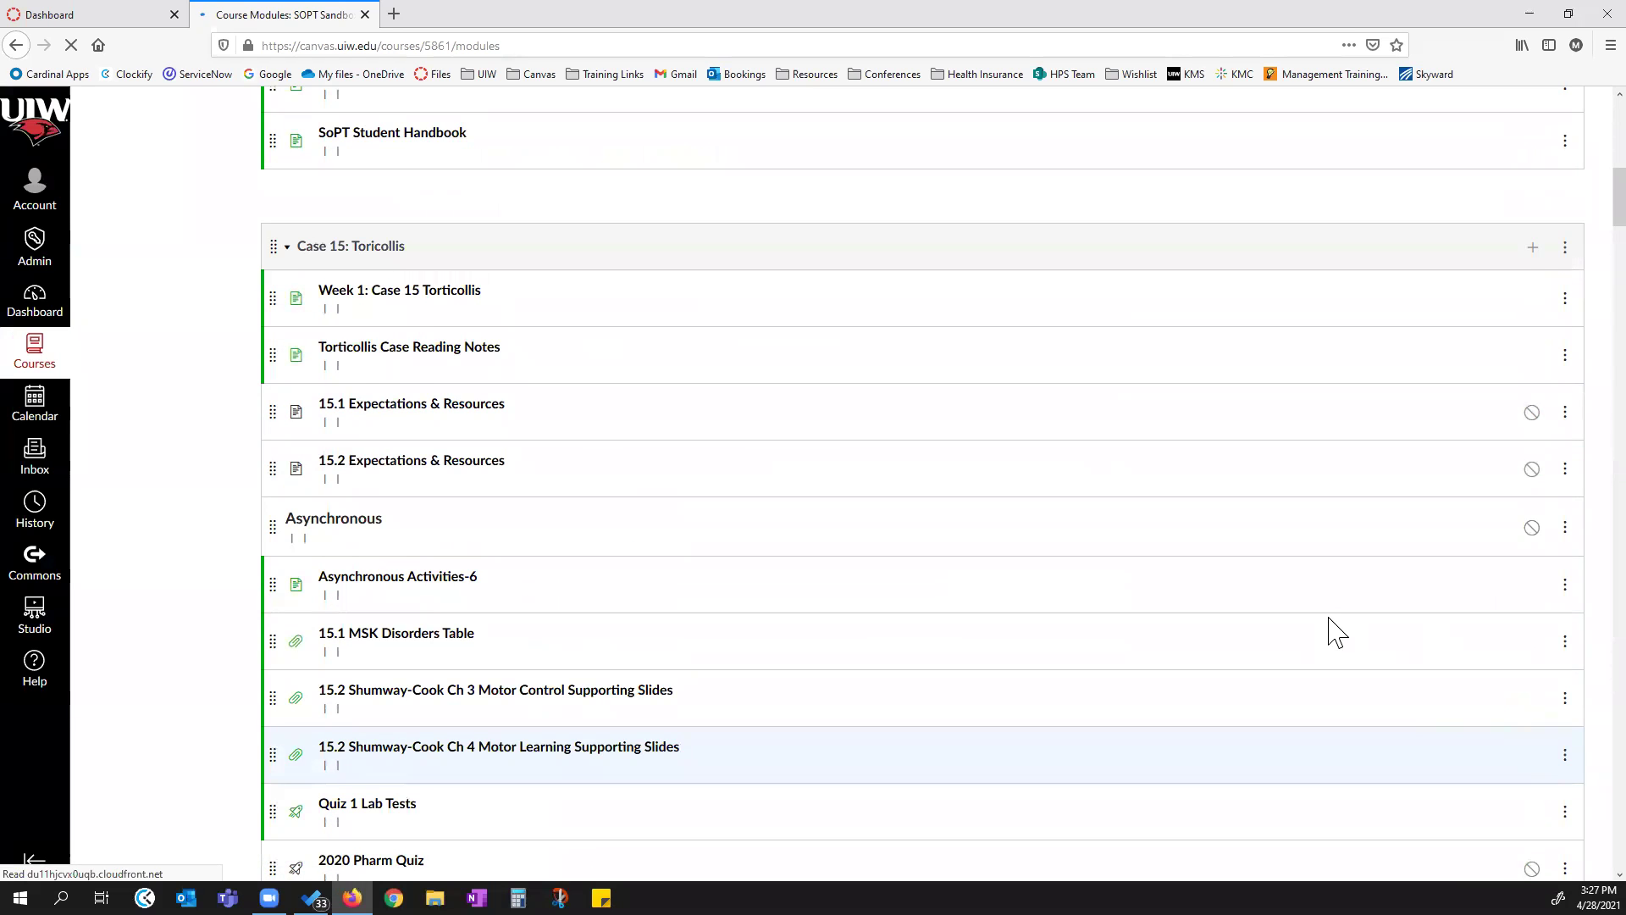
{"action": "scroll", "coordinate": [1354, 641], "scroll_direction": "down", "scroll_amount": 3}
{"action": "scroll", "coordinate": [1354, 656], "scroll_direction": "down", "scroll_amount": 2}
{"action": "left_click", "coordinate": [1532, 436]}
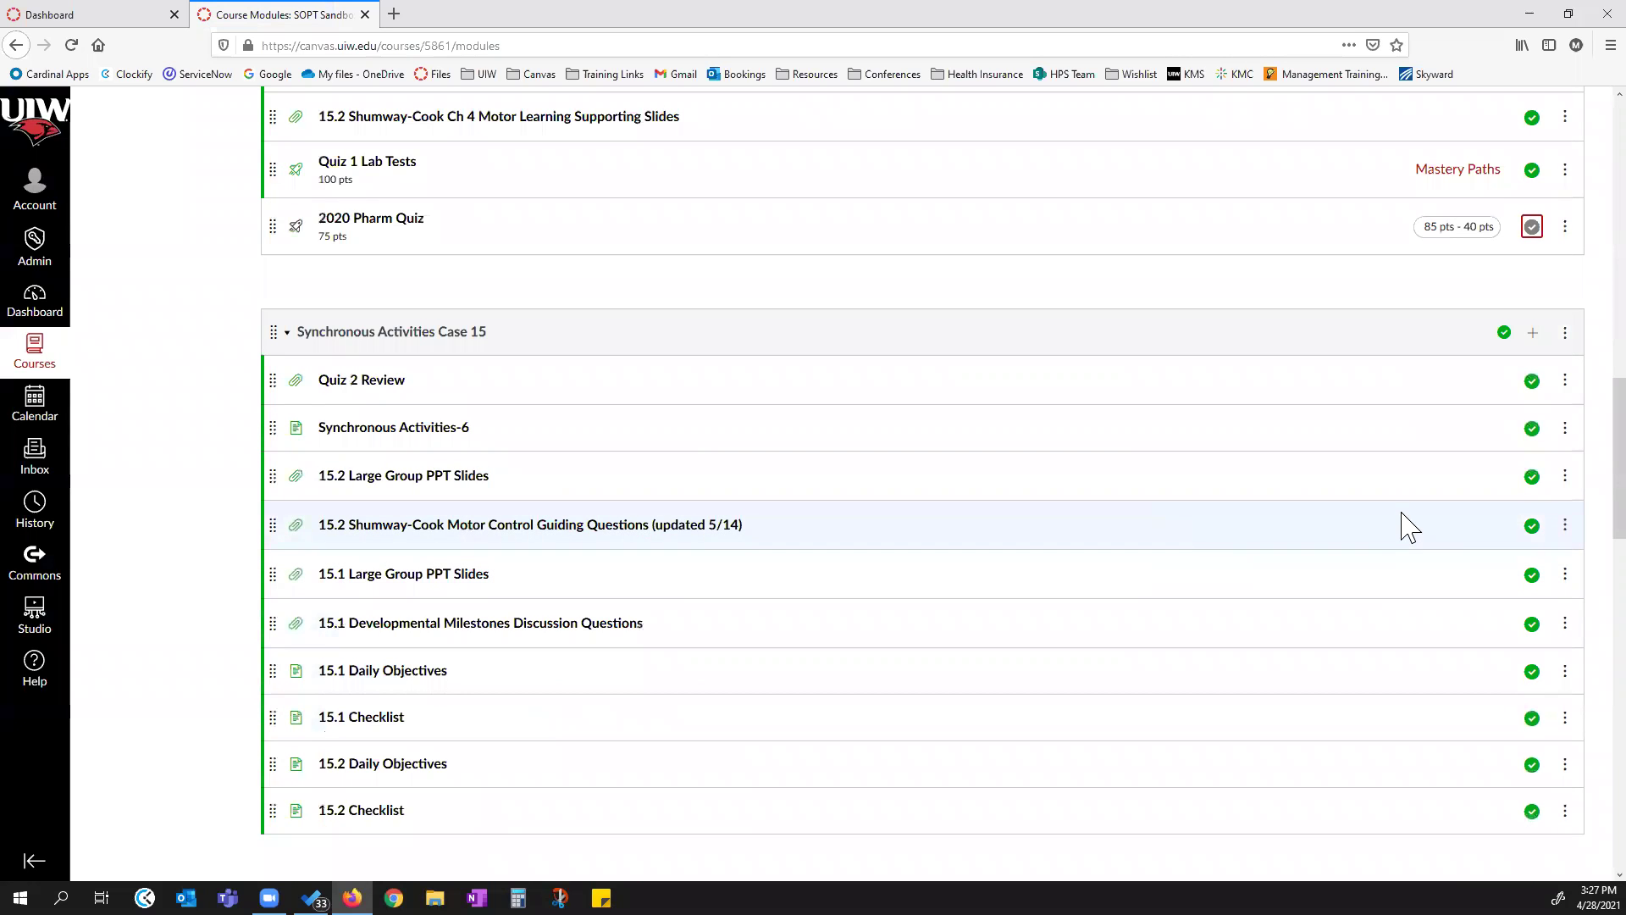
Collapse all course modules and expand only Case 15: Toricollis.
{"action": "scroll", "coordinate": [500, 319], "scroll_direction": "up", "scroll_amount": 9}
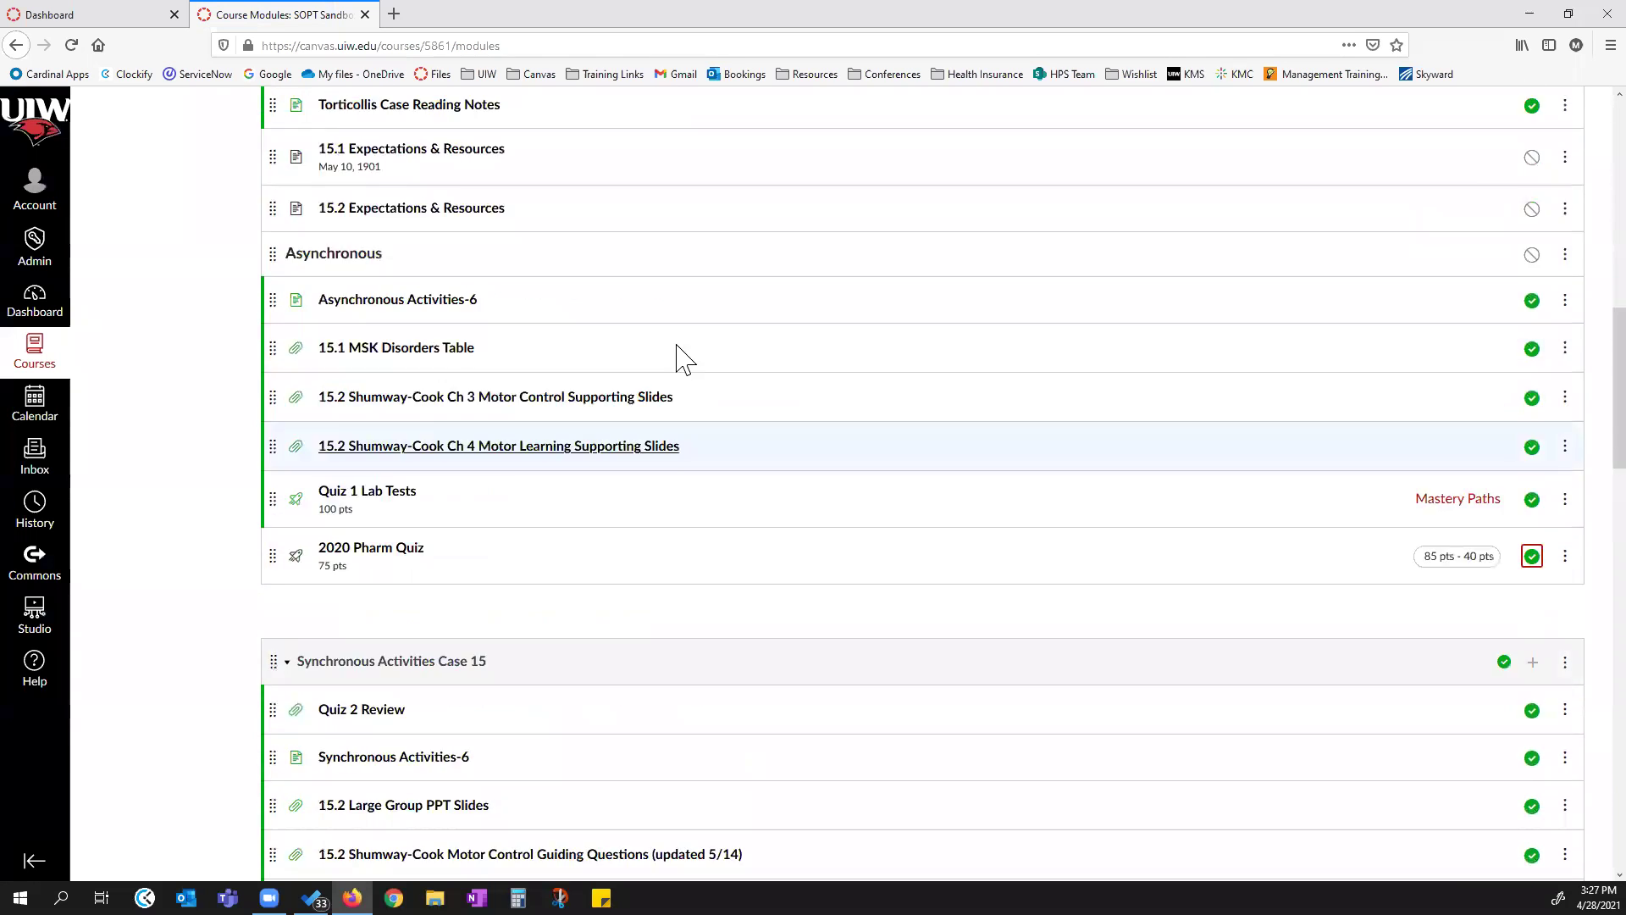
{"action": "scroll", "coordinate": [982, 280], "scroll_direction": "up", "scroll_amount": 6}
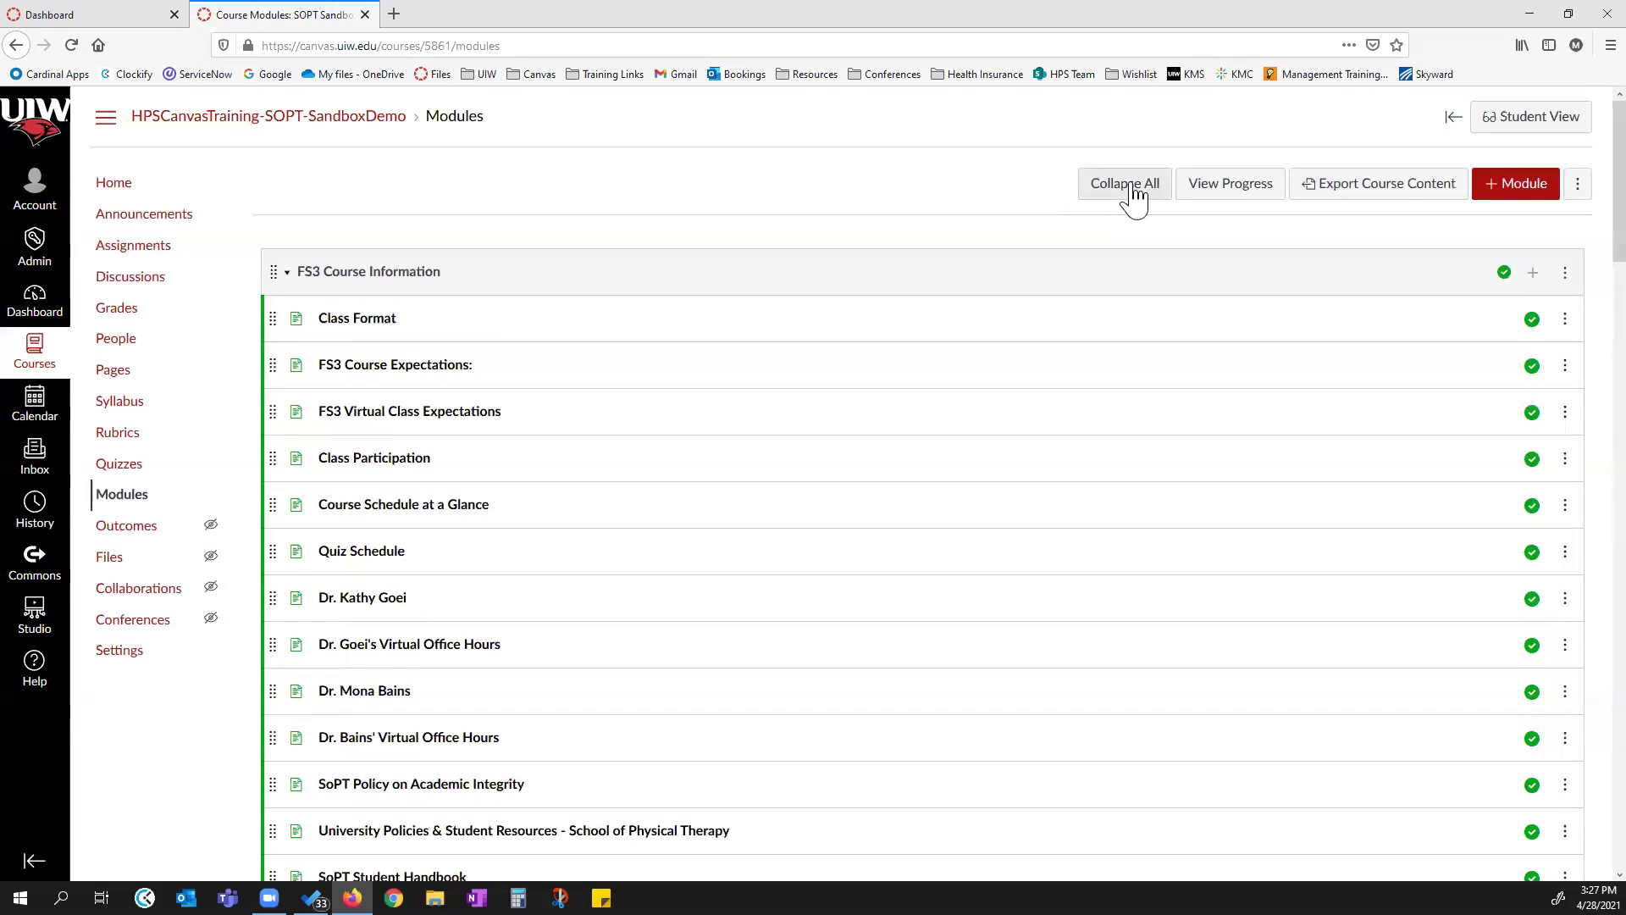
{"action": "left_click", "coordinate": [1127, 185]}
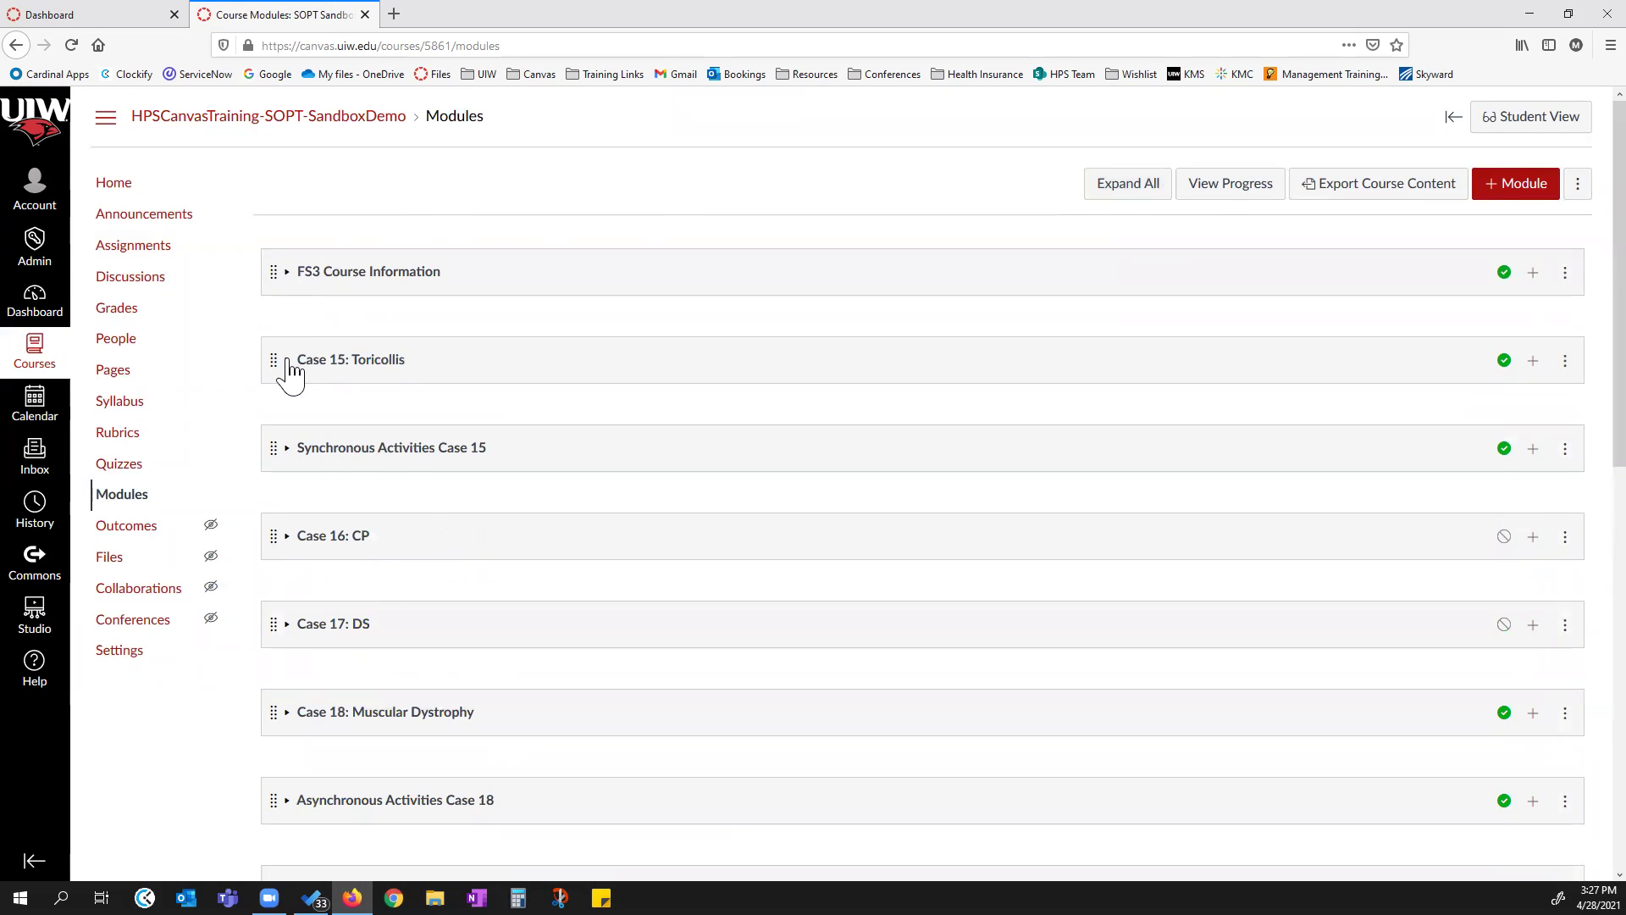
{"action": "left_click", "coordinate": [287, 360]}
{"action": "scroll", "coordinate": [350, 611], "scroll_direction": "down", "scroll_amount": 3}
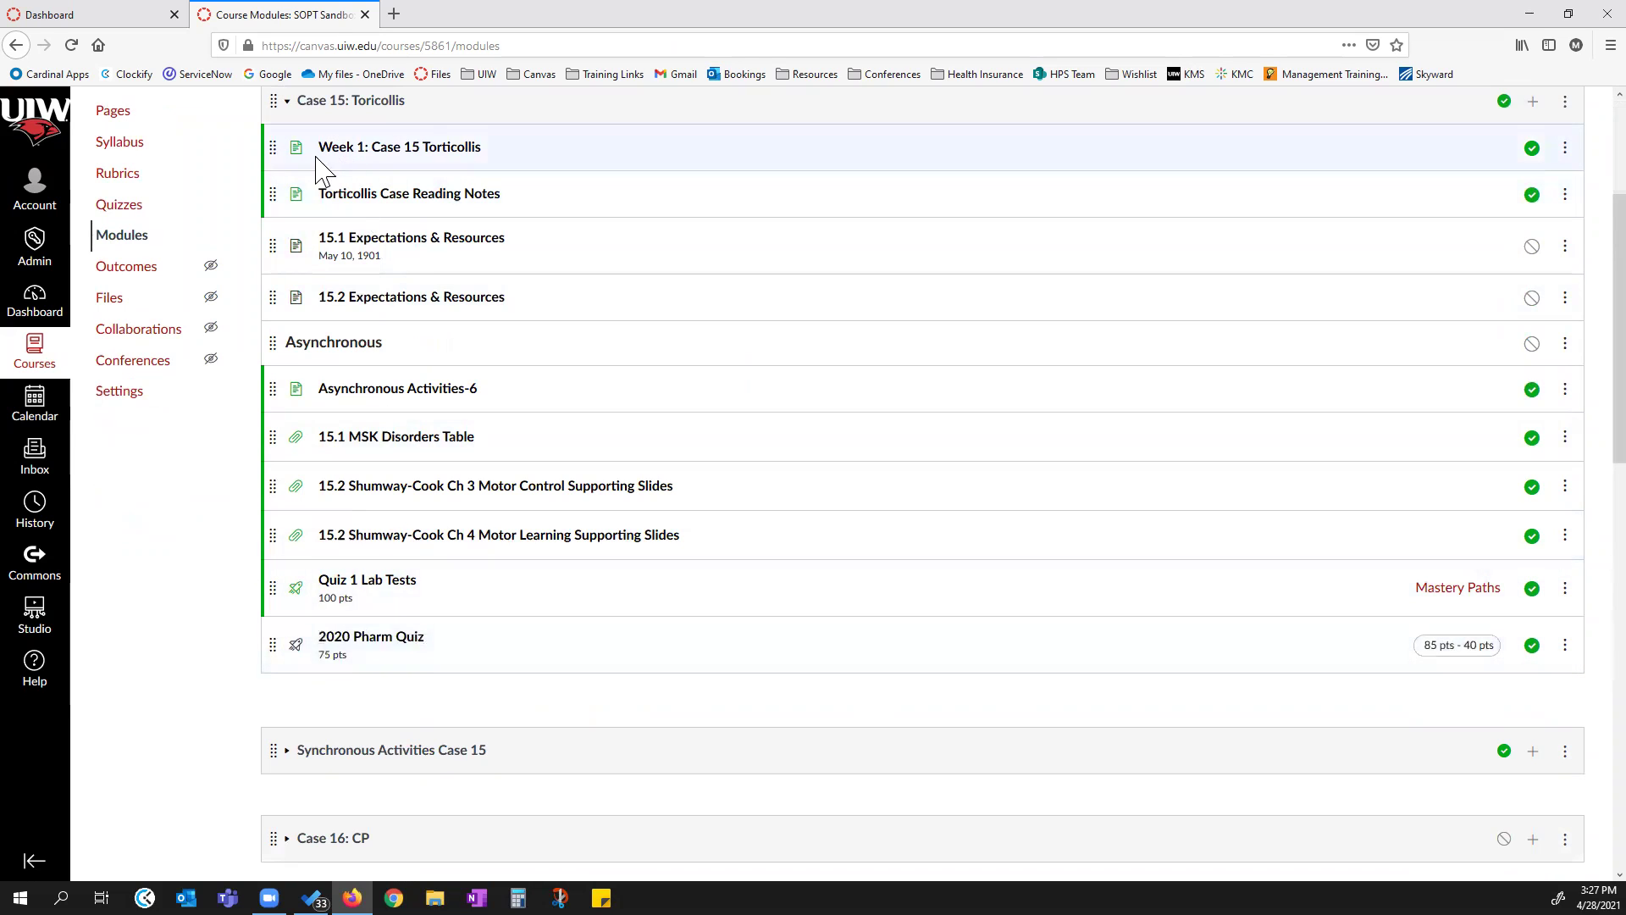
Enter Student View and start taking Quiz 1 Lab Tests from the Case 15: Toricollis module.
{"action": "scroll", "coordinate": [1440, 254], "scroll_direction": "up", "scroll_amount": 3}
{"action": "left_click", "coordinate": [1524, 123]}
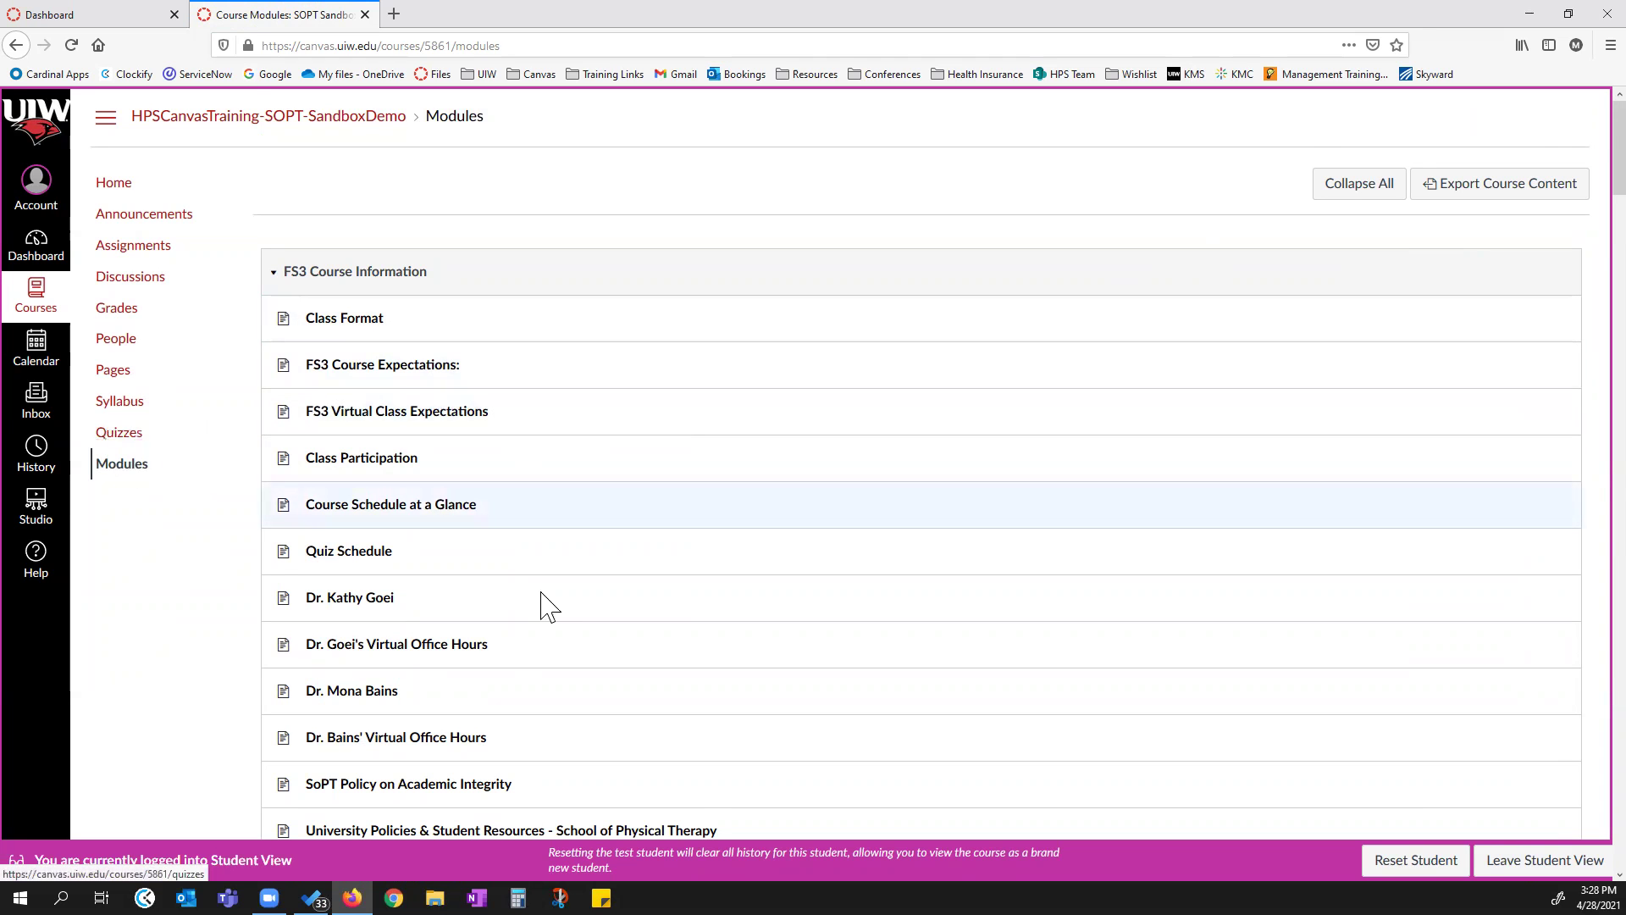
{"action": "scroll", "coordinate": [534, 581], "scroll_direction": "down", "scroll_amount": 10}
{"action": "scroll", "coordinate": [536, 577], "scroll_direction": "down", "scroll_amount": 2}
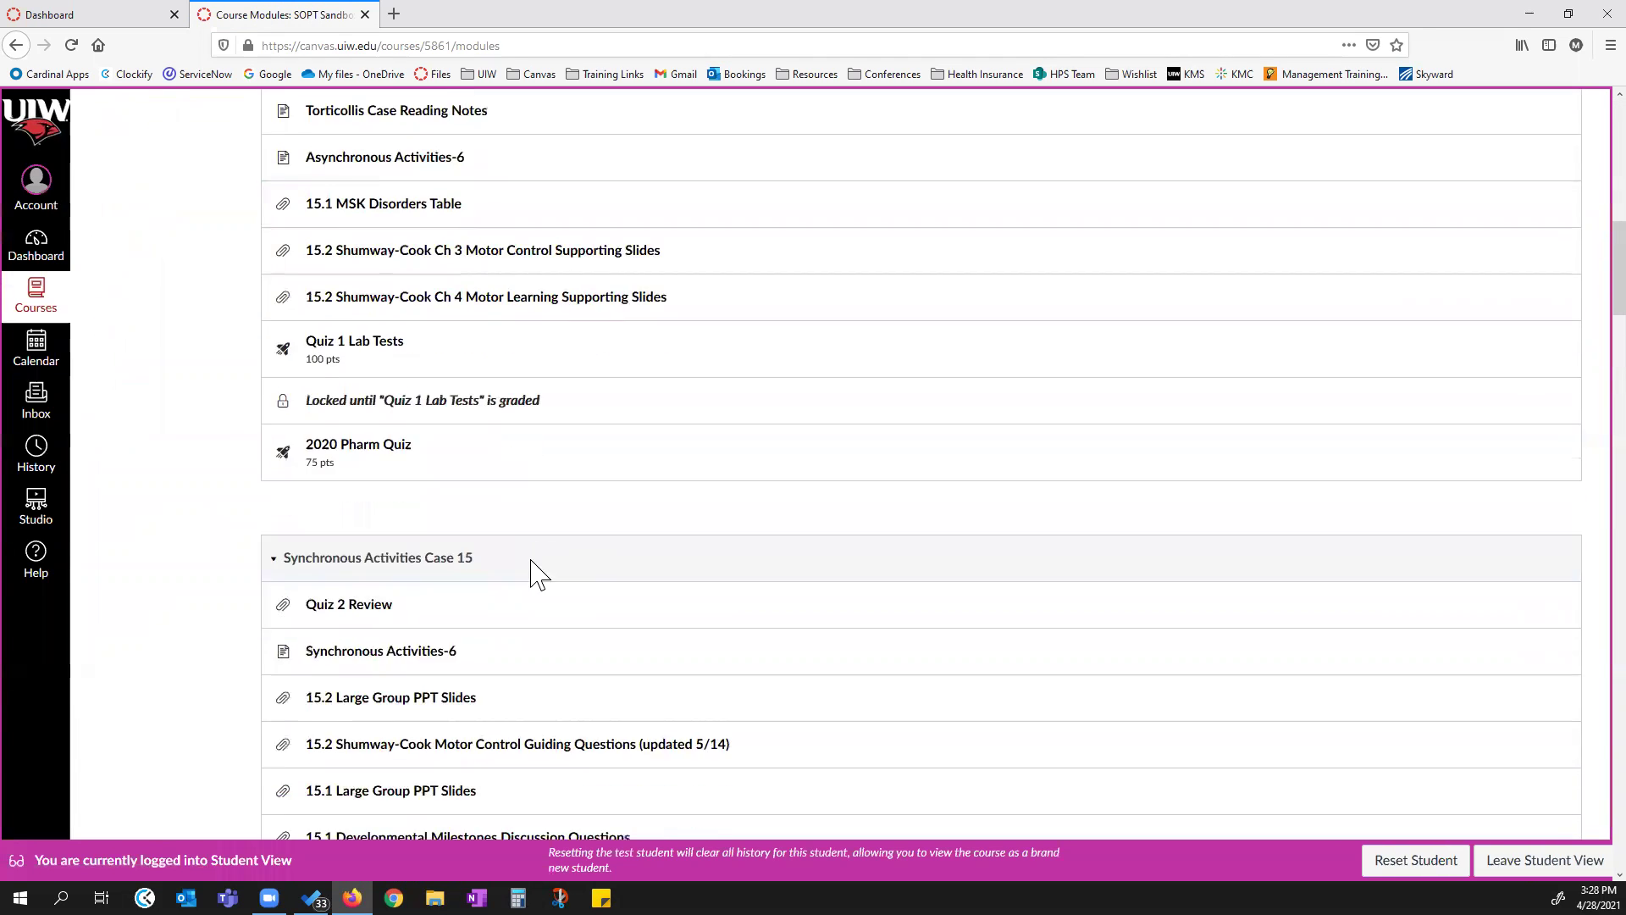
{"action": "left_click", "coordinate": [376, 271]}
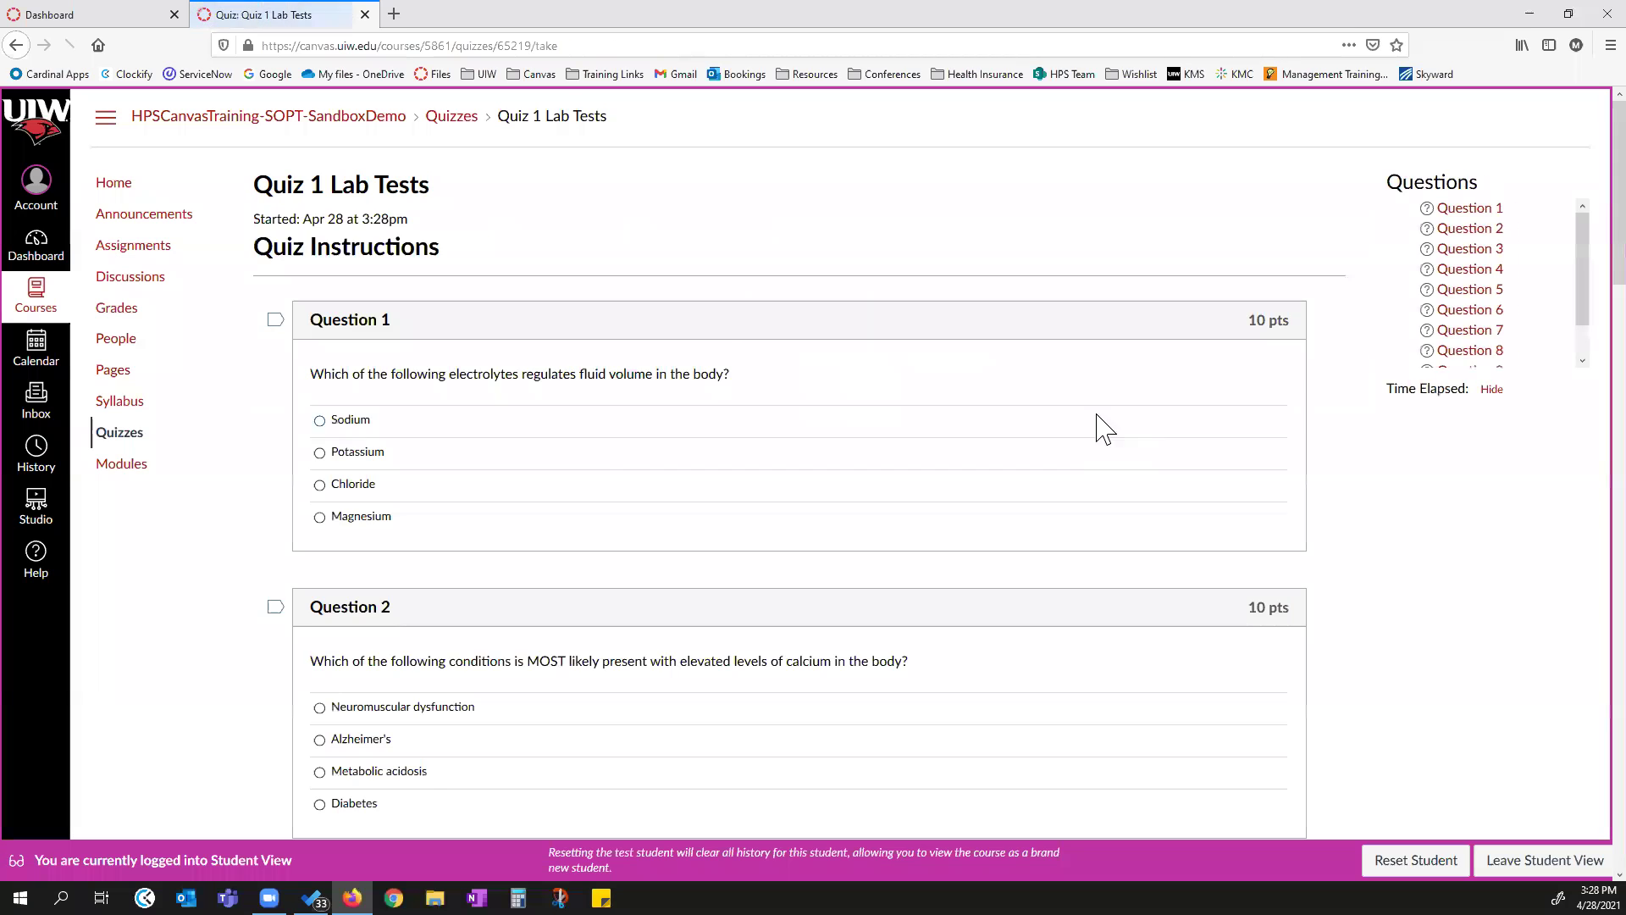
Answer Sodium for question 1, Metabolic acidosis for question 2 and True for question 4.
{"action": "scroll", "coordinate": [617, 410], "scroll_direction": "down", "scroll_amount": 1}
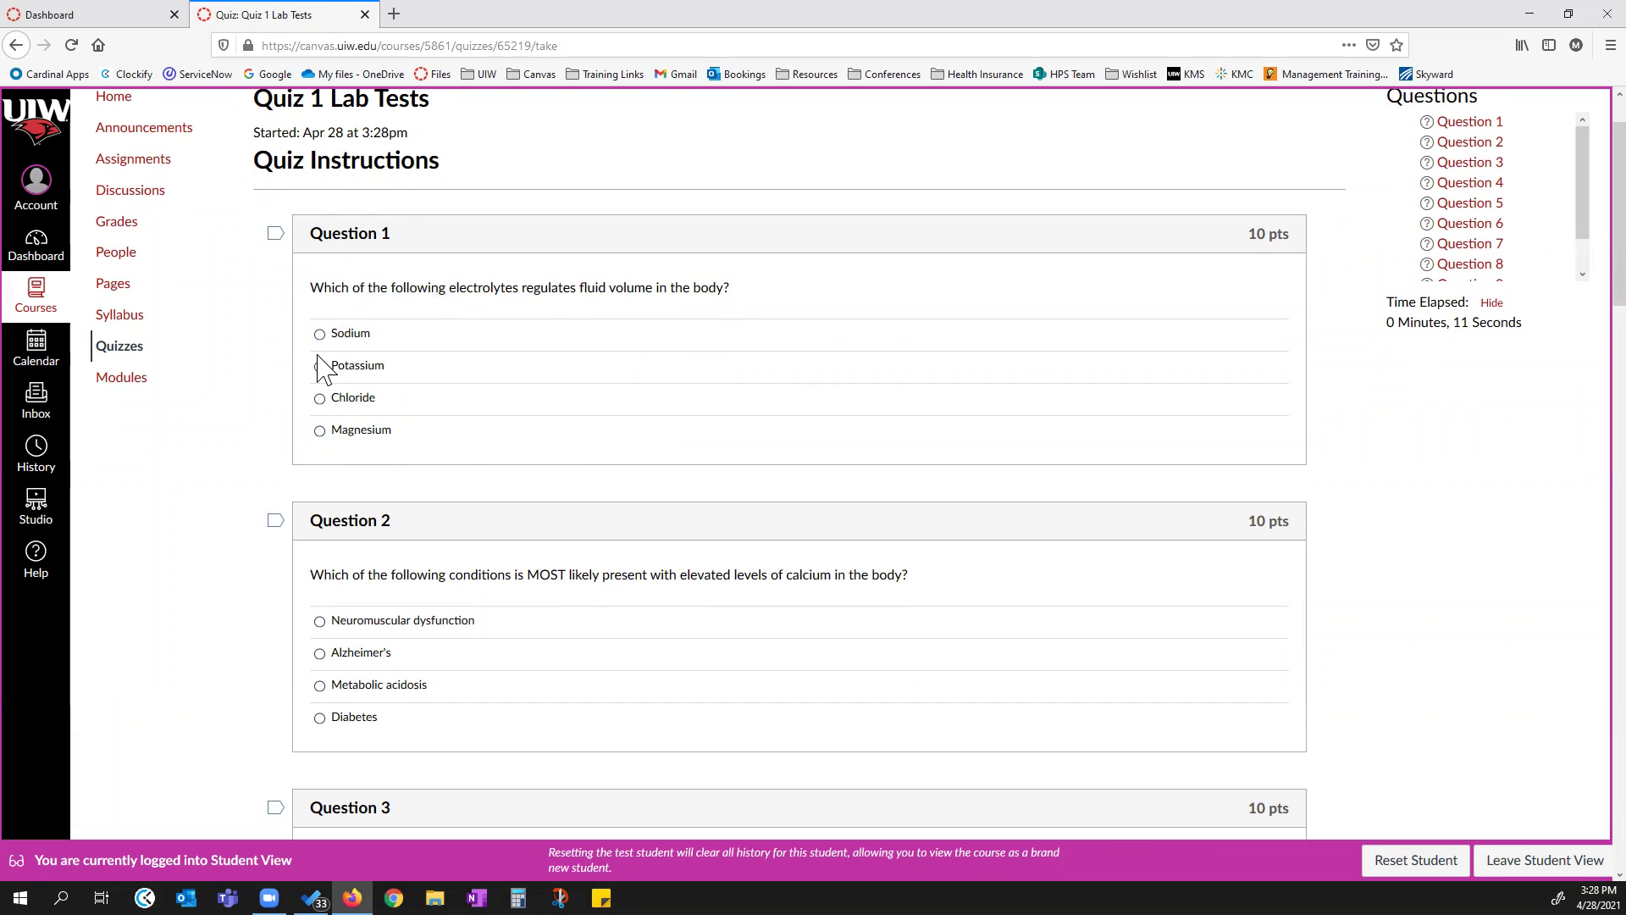
{"action": "scroll", "coordinate": [617, 367], "scroll_direction": "down", "scroll_amount": 1}
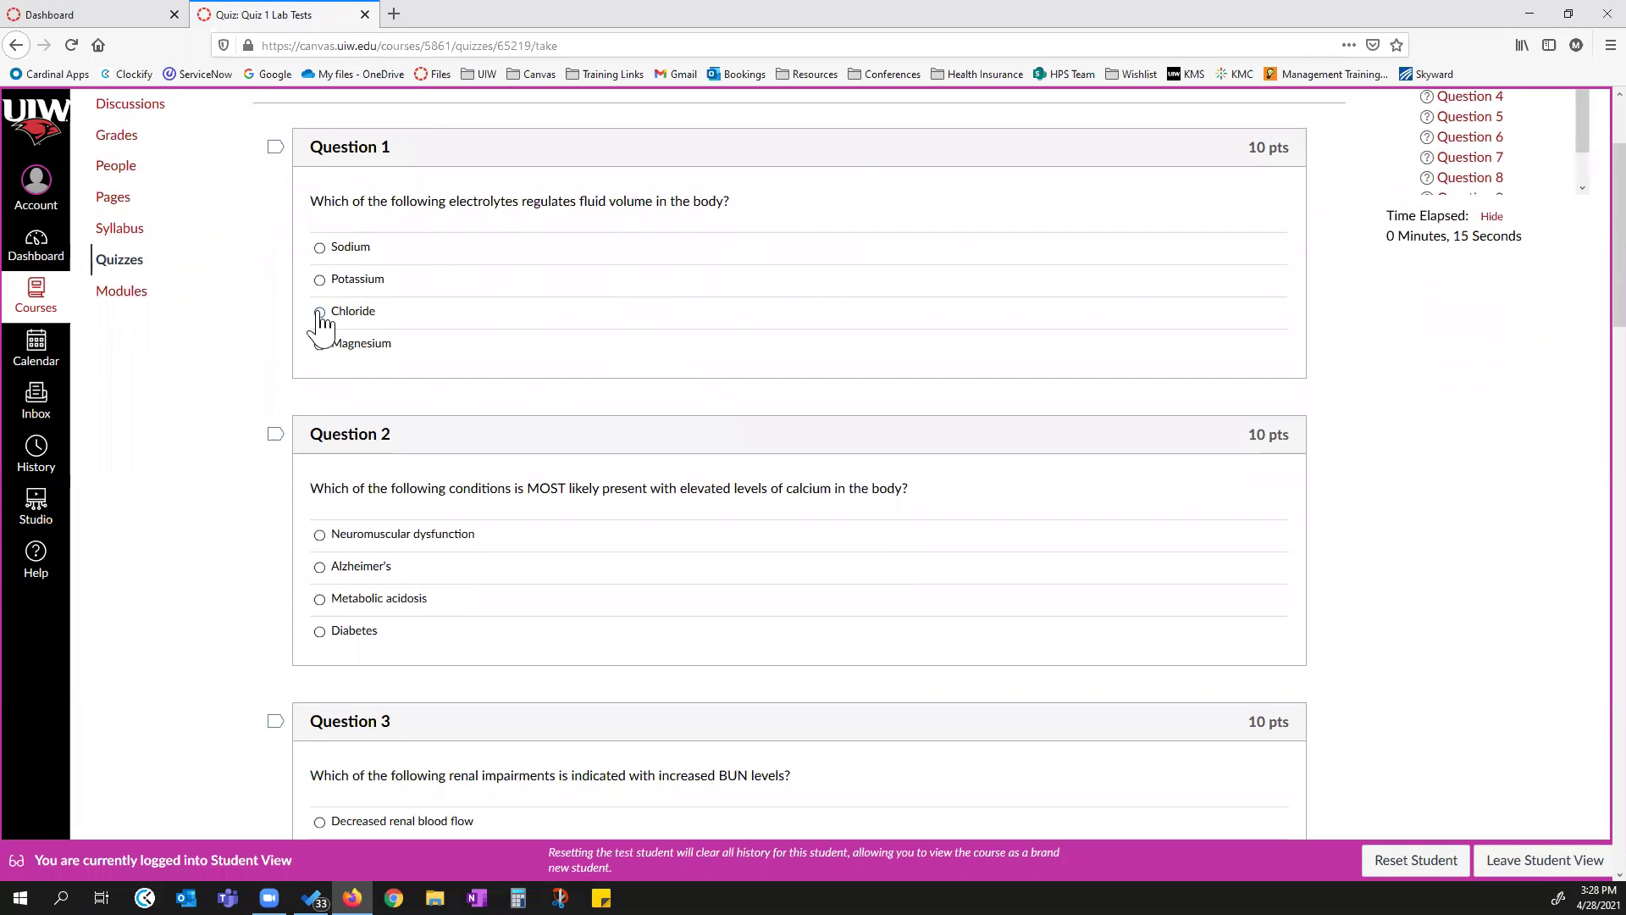
{"action": "left_click", "coordinate": [320, 248]}
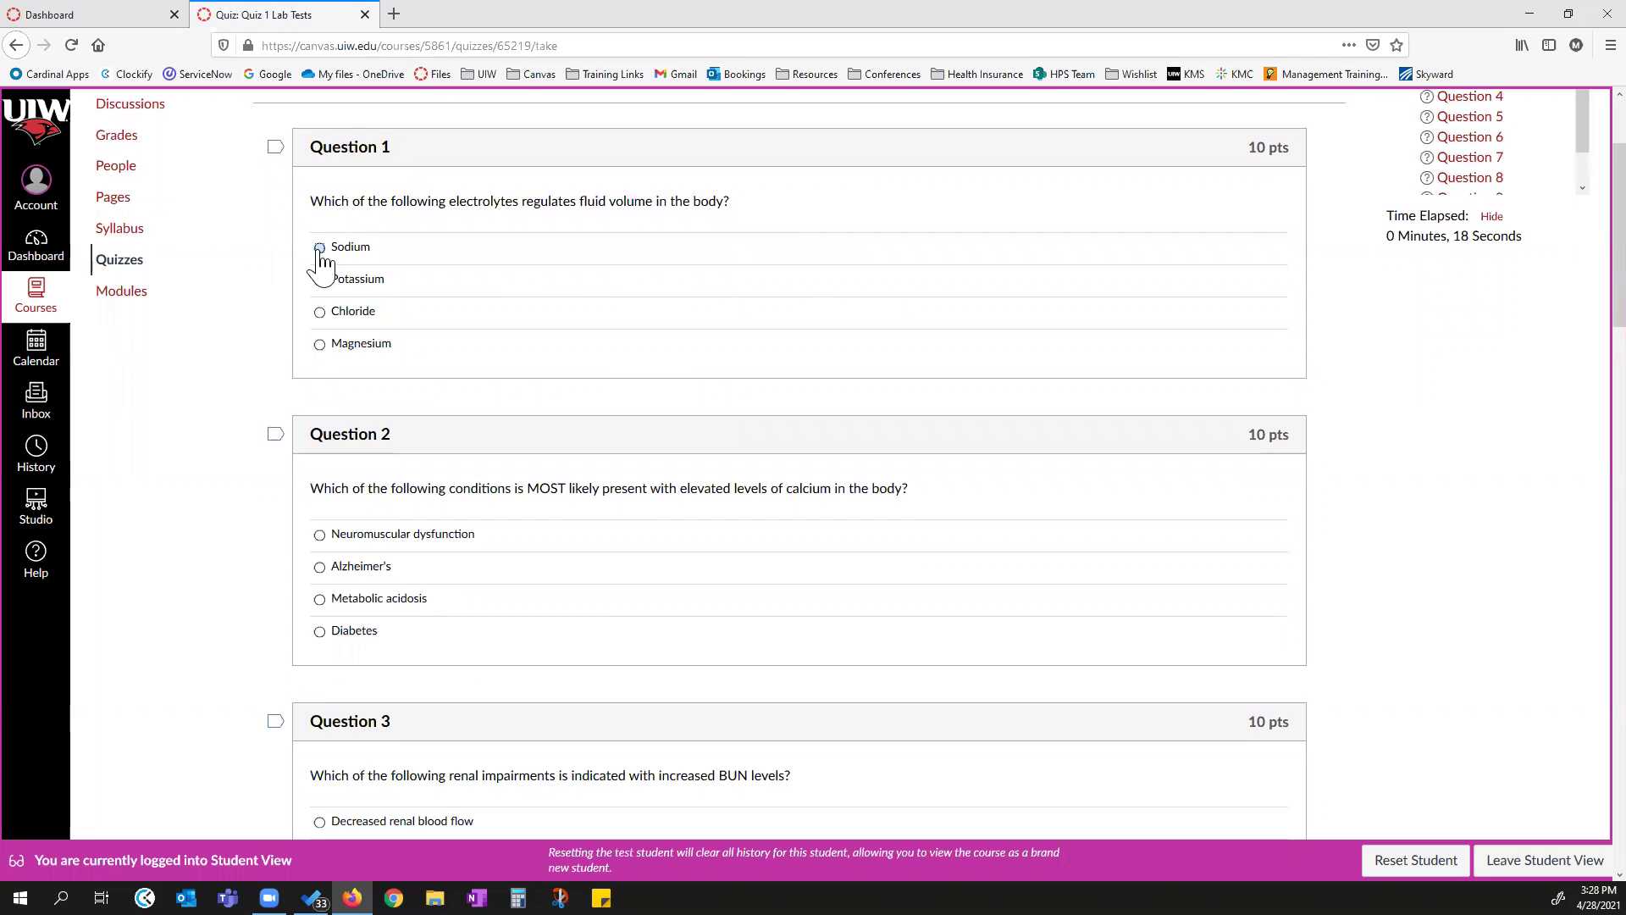
{"action": "left_click", "coordinate": [320, 599]}
{"action": "scroll", "coordinate": [320, 603], "scroll_direction": "down", "scroll_amount": 3}
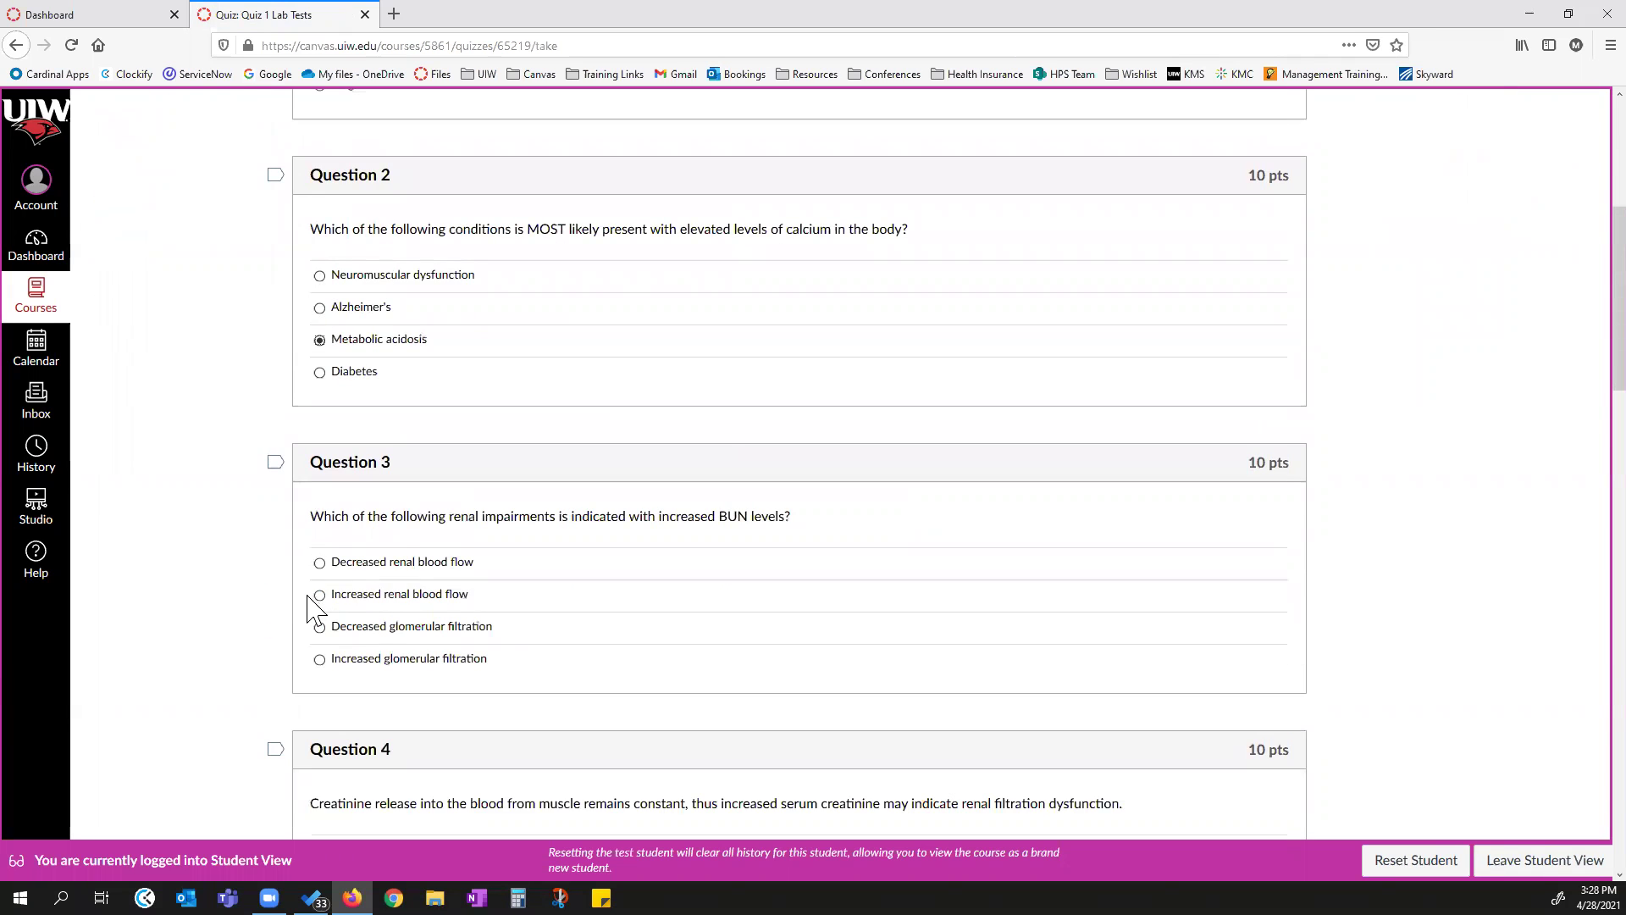
{"action": "scroll", "coordinate": [322, 597], "scroll_direction": "down", "scroll_amount": 2}
{"action": "left_click", "coordinate": [321, 677]}
Answer Reticulocyte count for question 5, Eosinophils for question 6 and Inflammation for question 7.
{"action": "scroll", "coordinate": [320, 644], "scroll_direction": "down", "scroll_amount": 4}
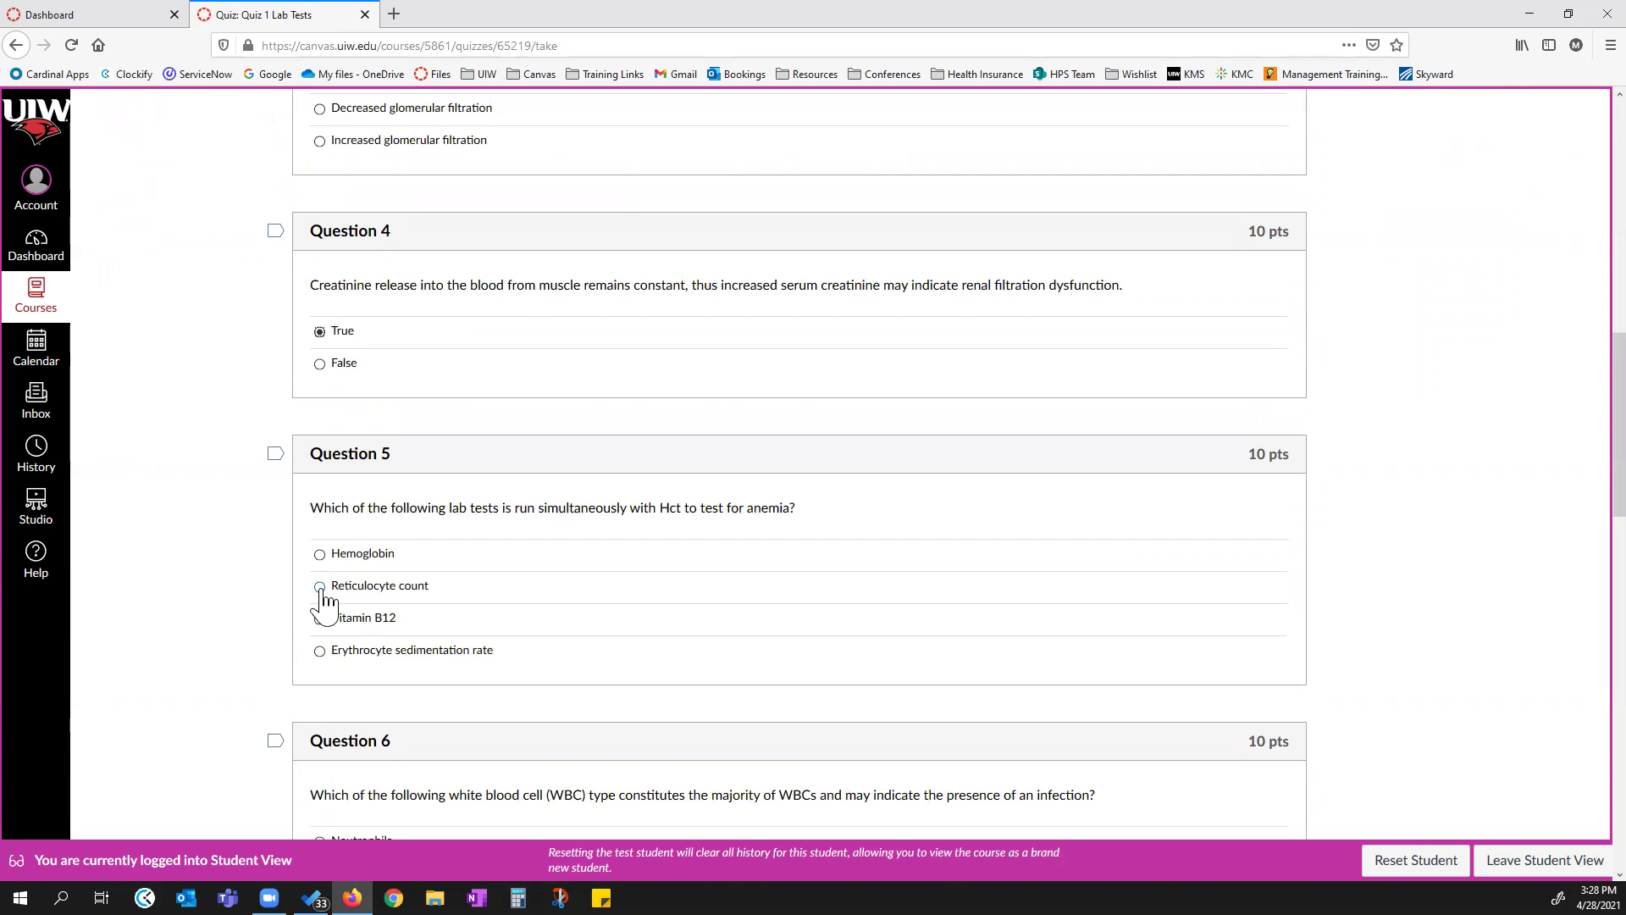
{"action": "left_click", "coordinate": [321, 589]}
{"action": "scroll", "coordinate": [322, 597], "scroll_direction": "down", "scroll_amount": 4}
{"action": "left_click", "coordinate": [320, 593]}
{"action": "scroll", "coordinate": [321, 597], "scroll_direction": "down", "scroll_amount": 4}
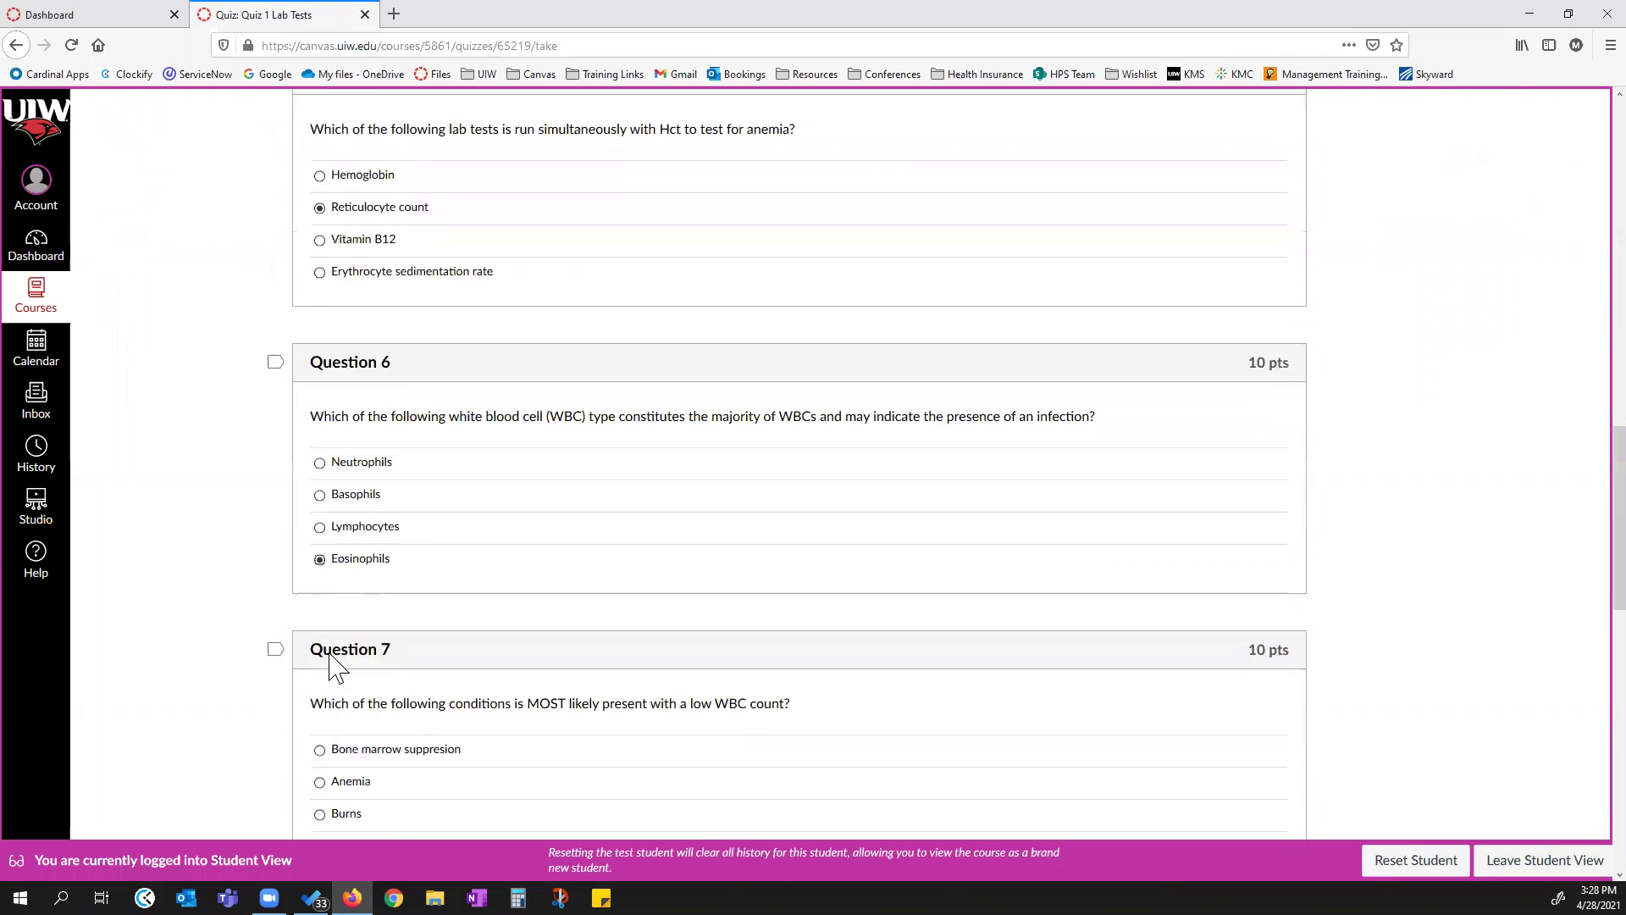
{"action": "left_click", "coordinate": [319, 534]}
Answer Creatinine for question 9 and Exercise contraindicated for question 10, and submit the quiz.
{"action": "scroll", "coordinate": [320, 533], "scroll_direction": "down", "scroll_amount": 4}
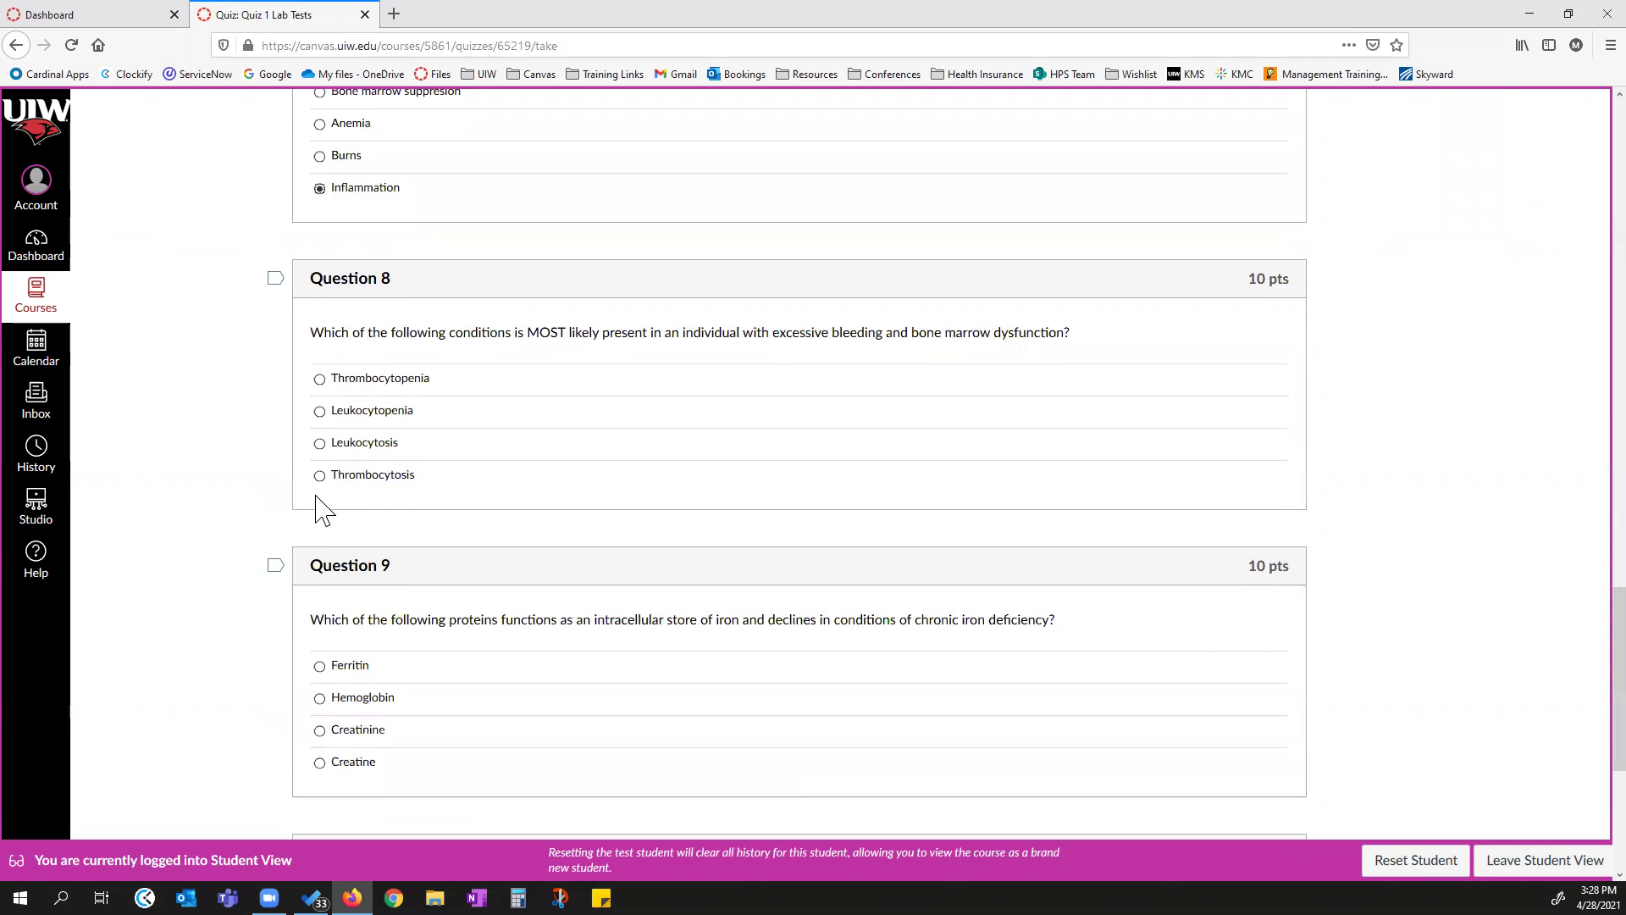
{"action": "left_click", "coordinate": [320, 731]}
{"action": "scroll", "coordinate": [304, 653], "scroll_direction": "down", "scroll_amount": 5}
{"action": "left_click", "coordinate": [321, 591]}
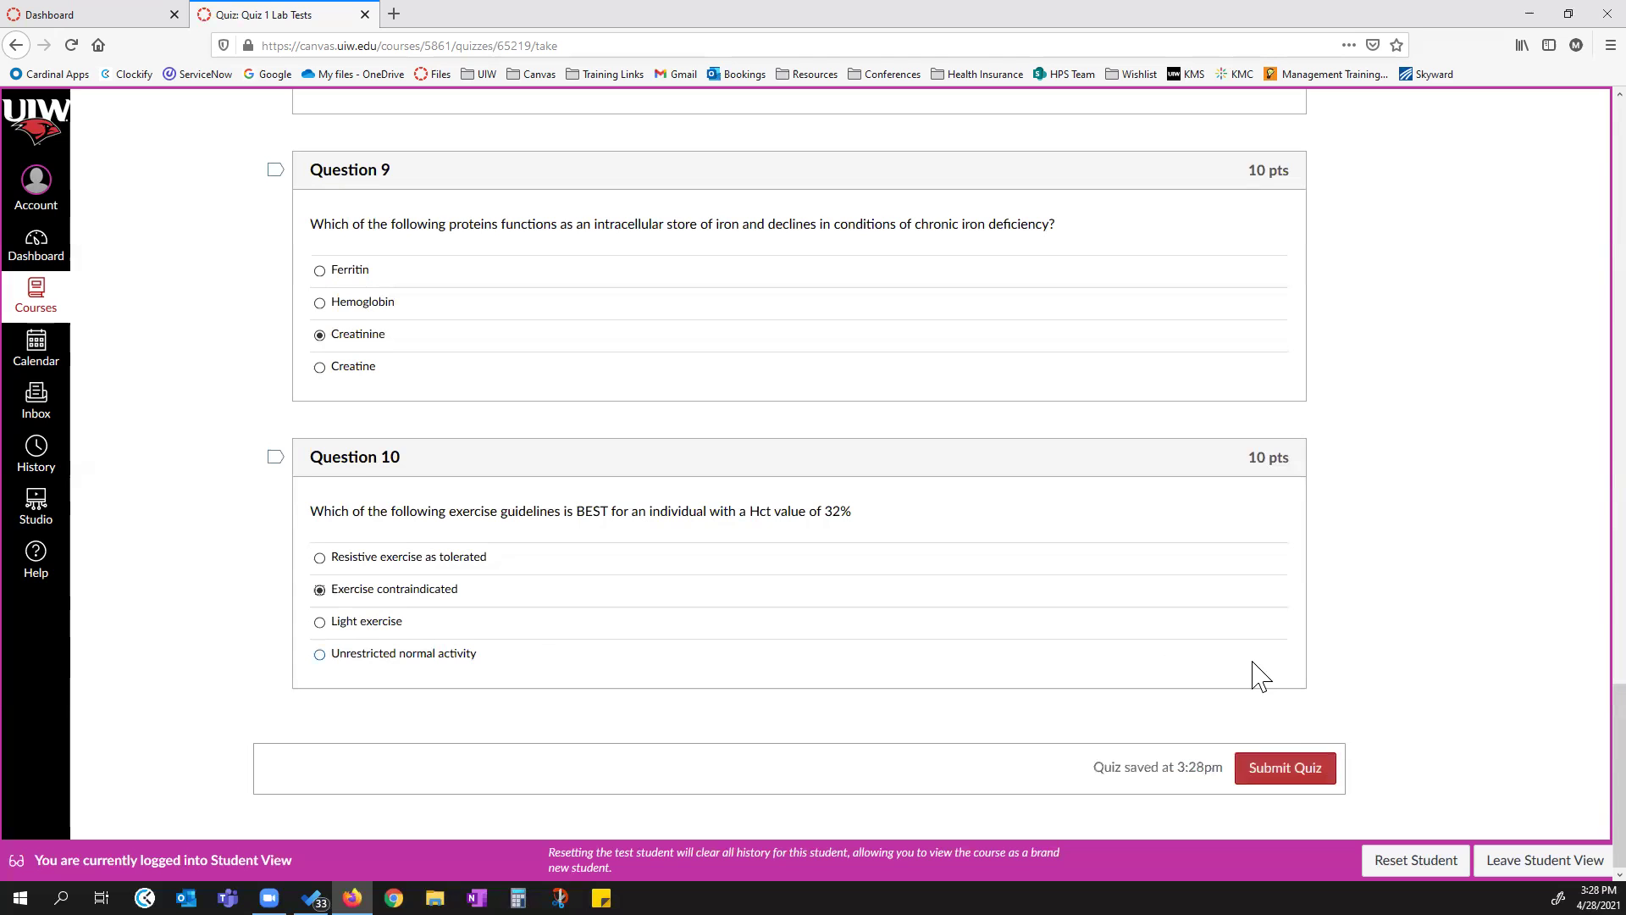
{"action": "left_click", "coordinate": [1296, 770]}
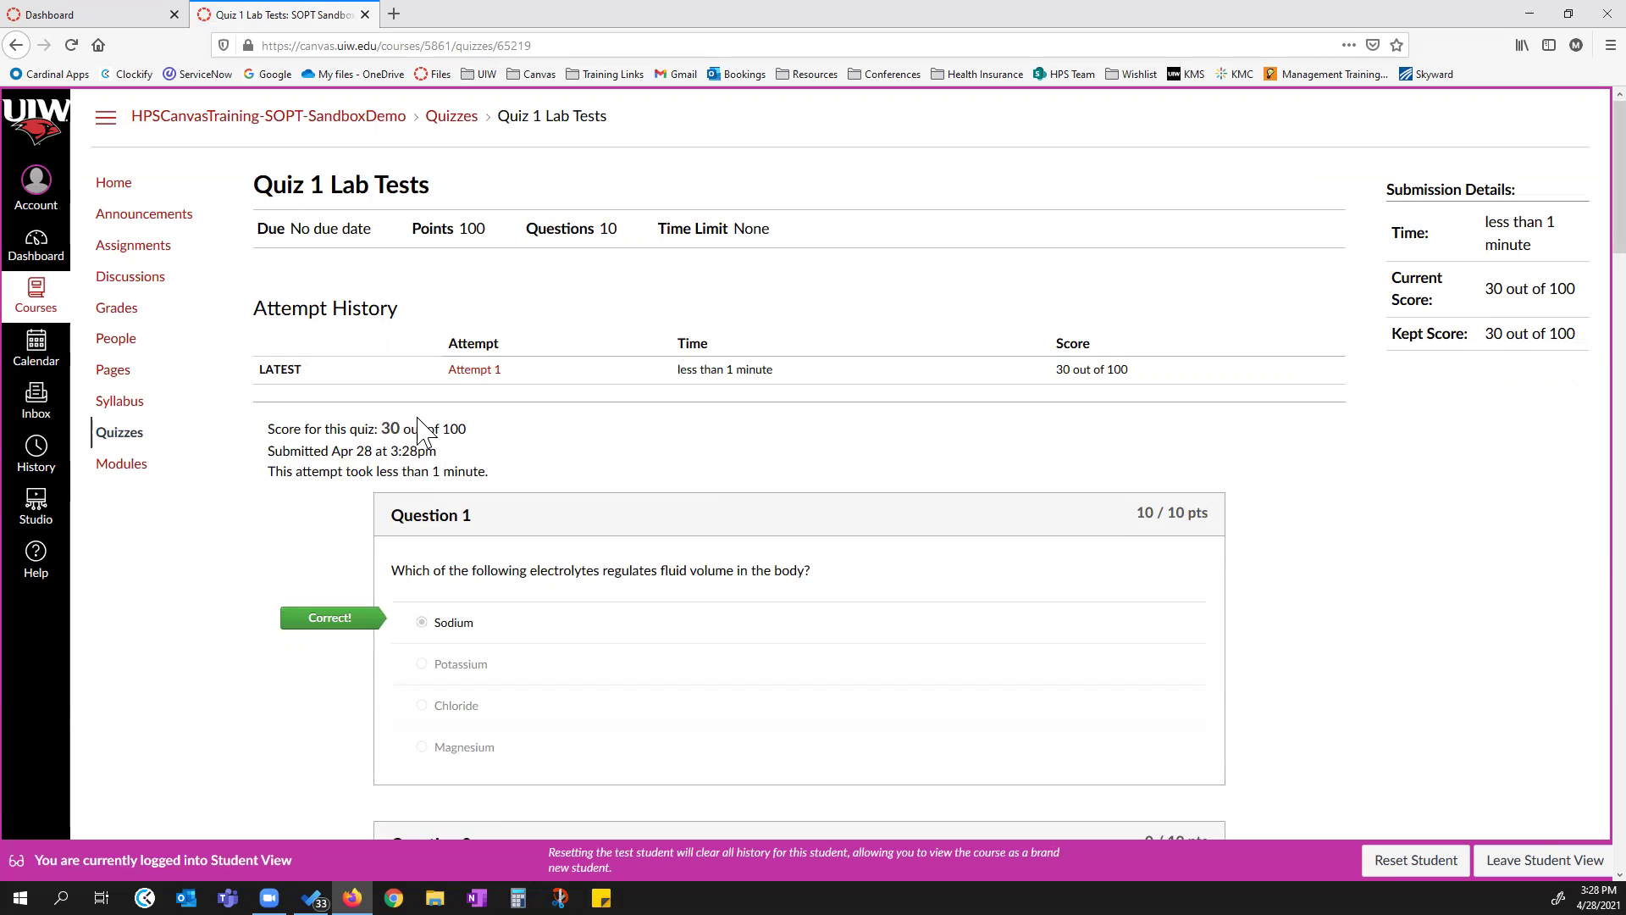
Leave Student View and open the Mastery Paths of Quiz 1 Lab Tests from the course modules.
{"action": "left_click", "coordinate": [1545, 859]}
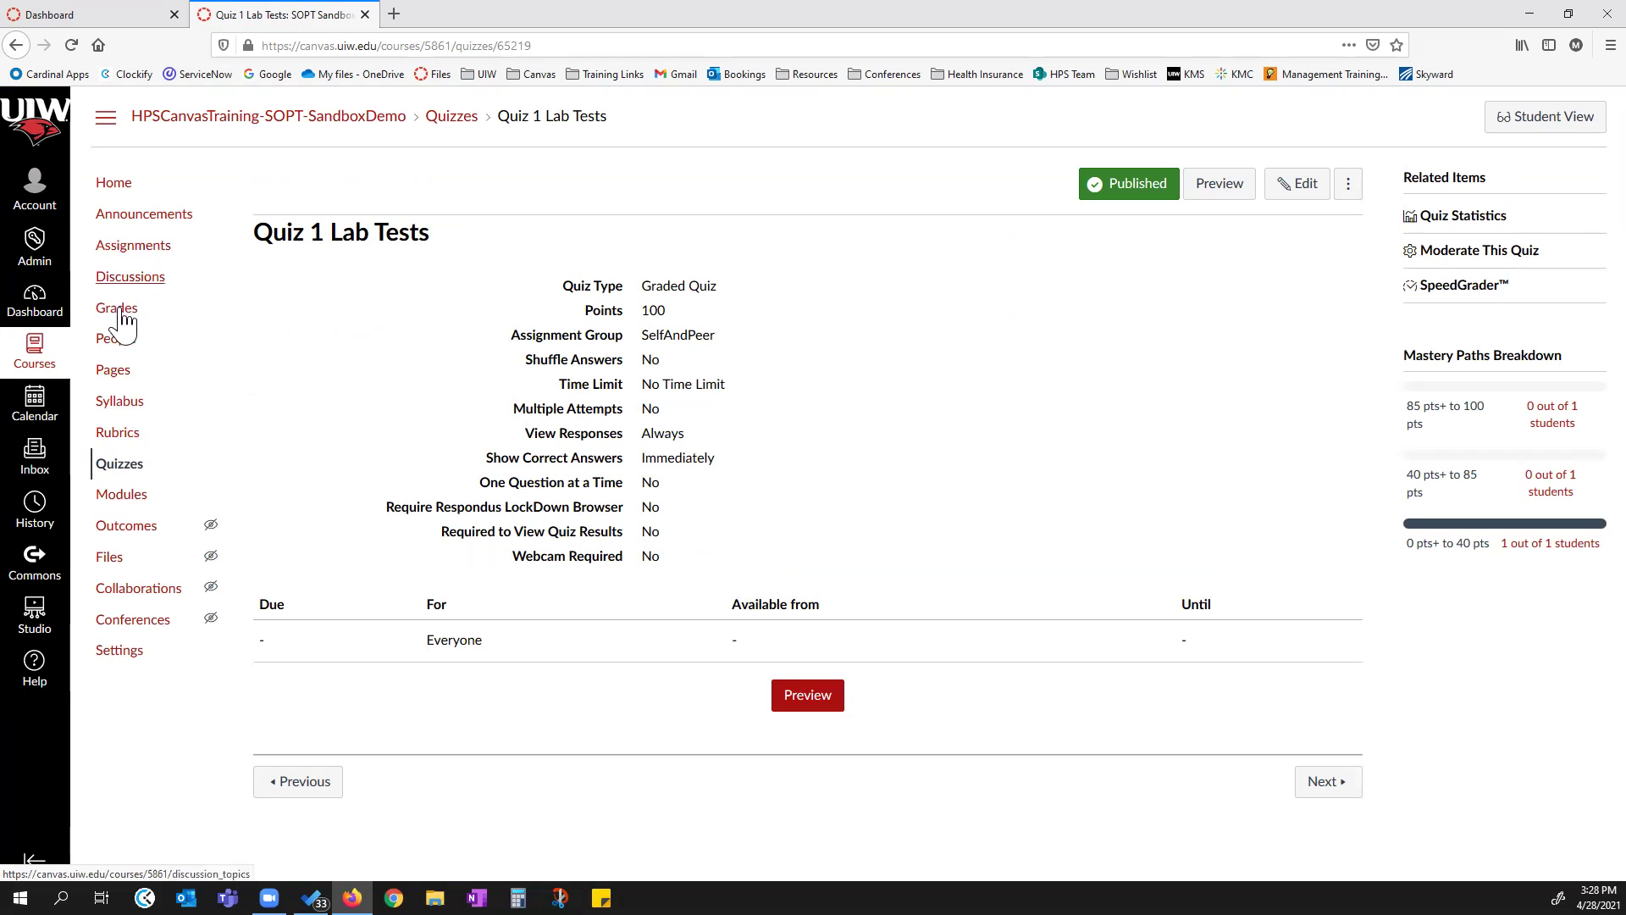
{"action": "left_click", "coordinate": [119, 498]}
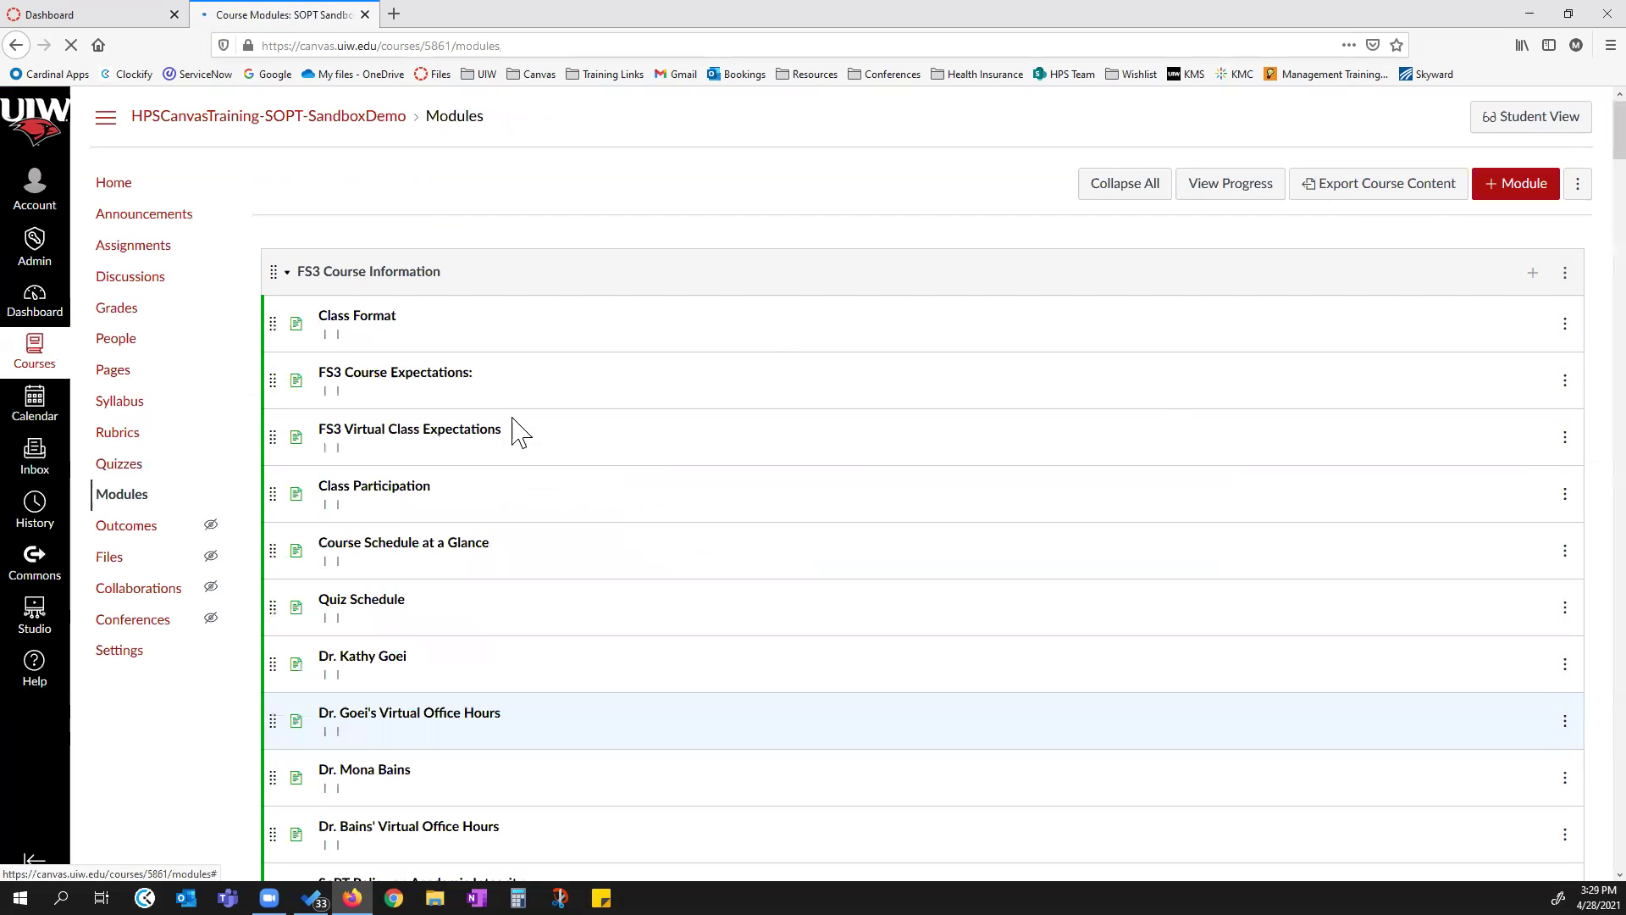
{"action": "scroll", "coordinate": [1324, 552], "scroll_direction": "down", "scroll_amount": 2}
{"action": "scroll", "coordinate": [1323, 552], "scroll_direction": "down", "scroll_amount": 1}
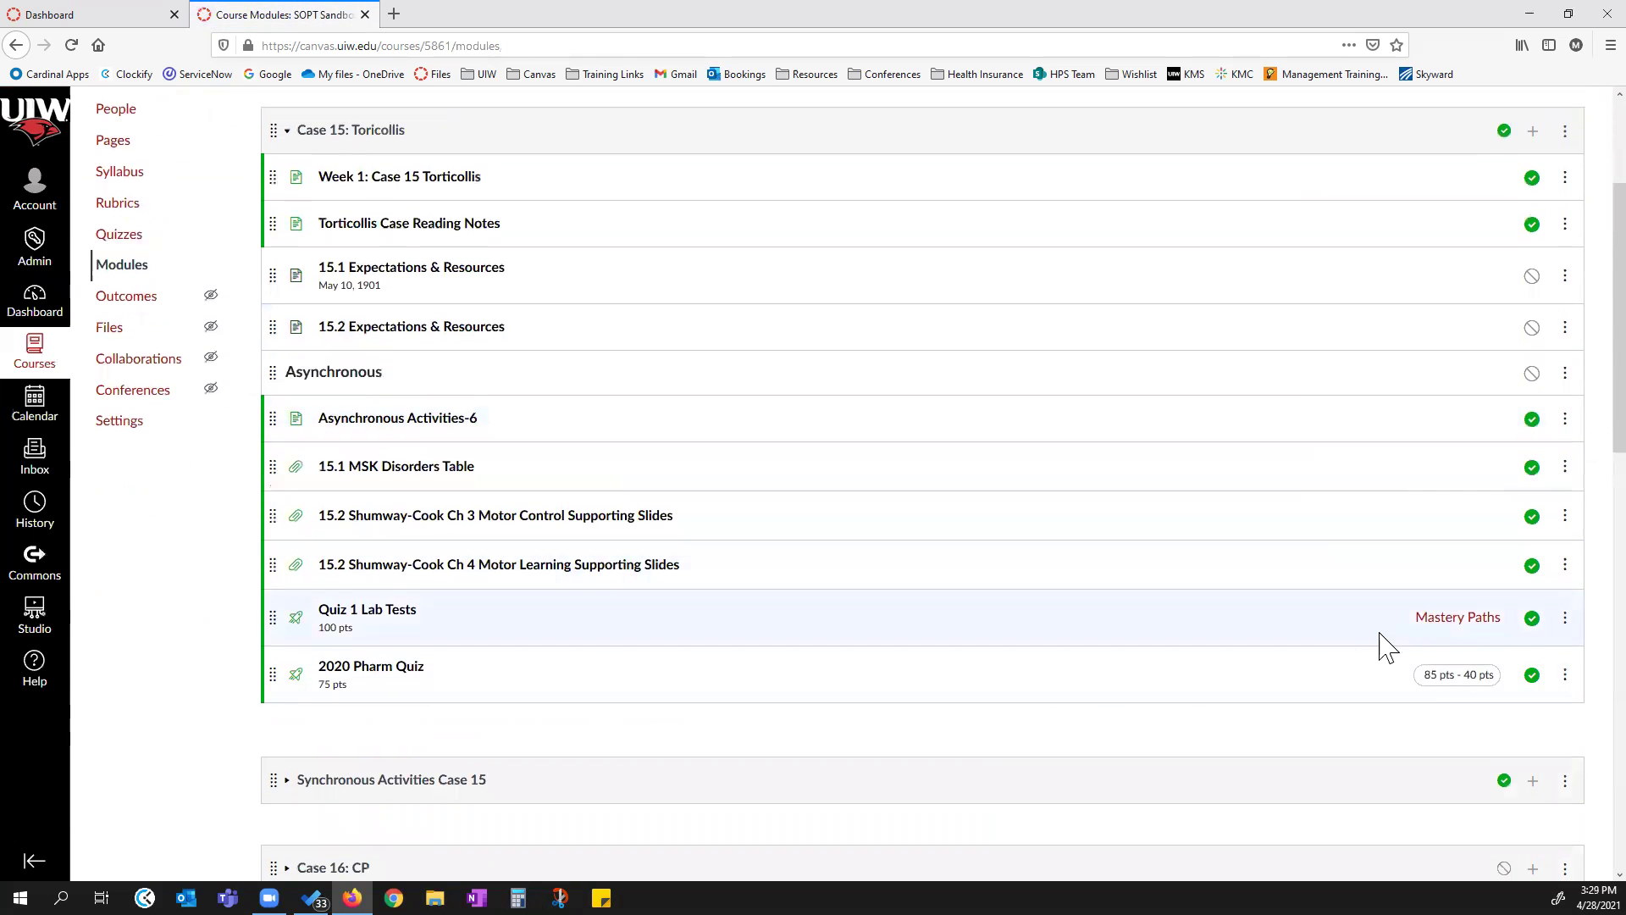
{"action": "left_click", "coordinate": [1460, 619]}
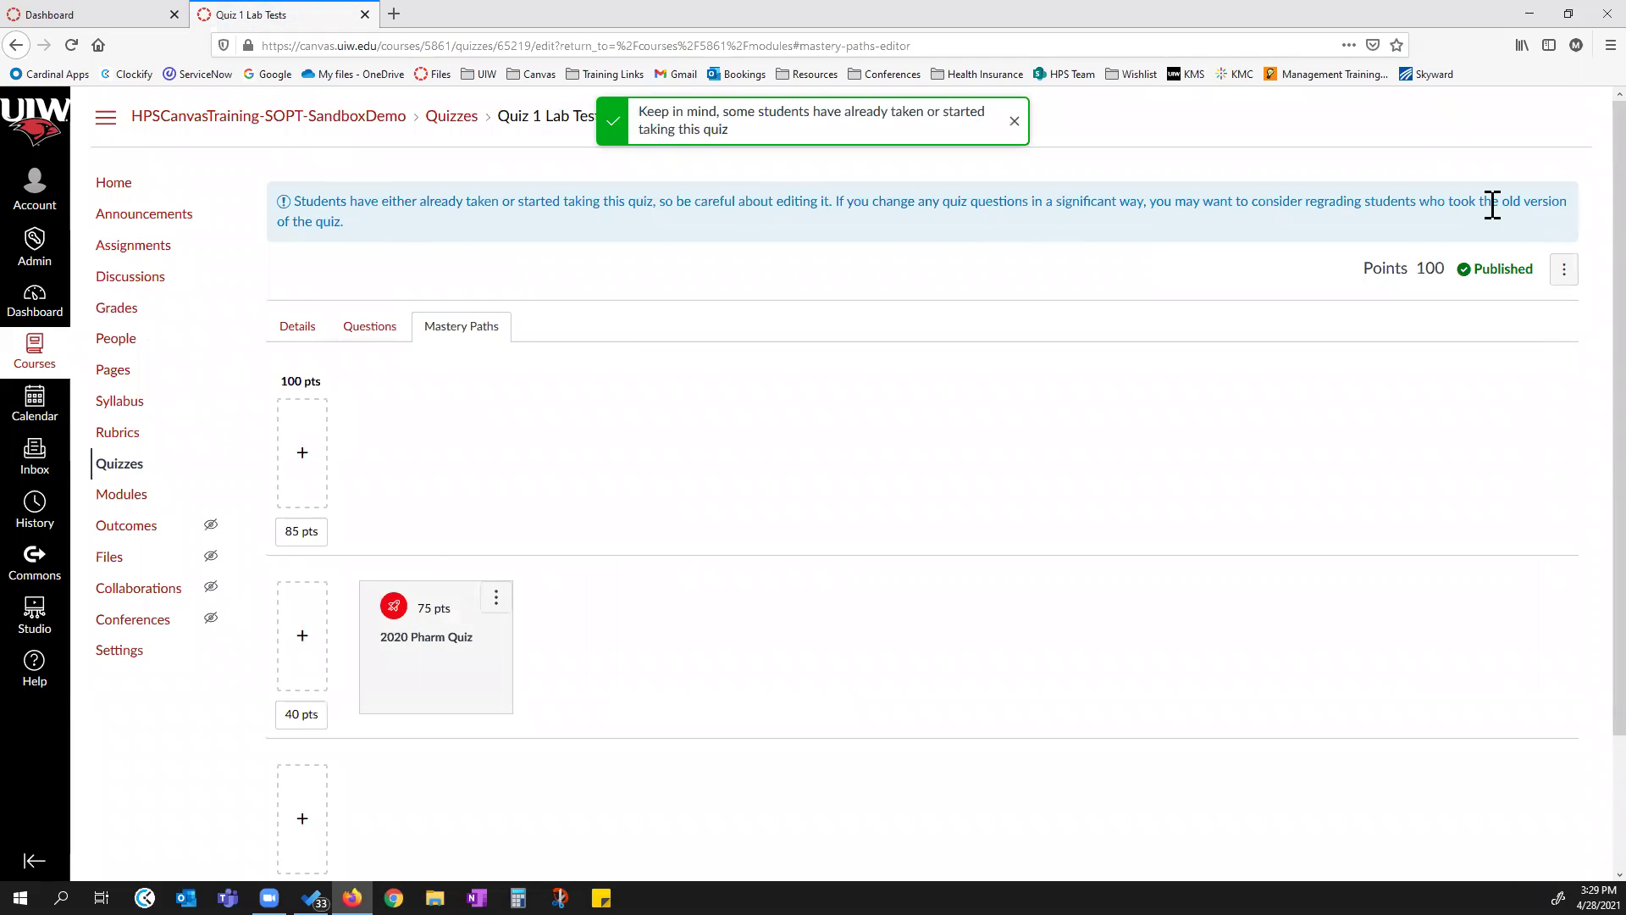
{"action": "scroll", "coordinate": [292, 728], "scroll_direction": "down", "scroll_amount": 3}
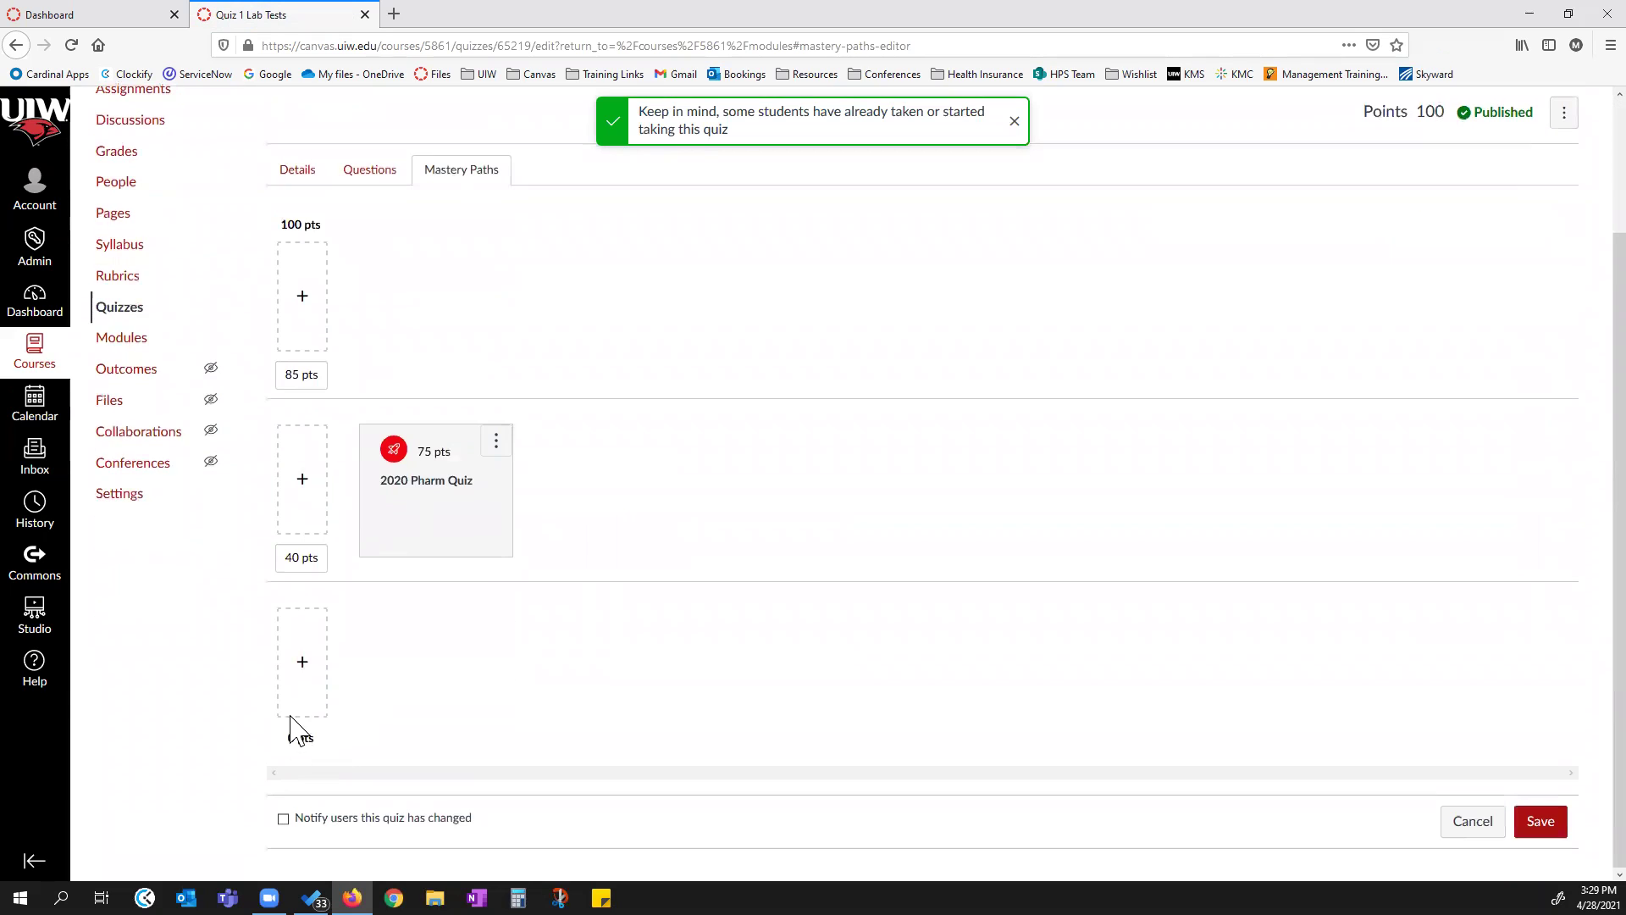
Add 2020 Pharm Quiz to the 40 to 0 pts range of the Mastery Paths and save the quiz.
{"action": "left_click", "coordinate": [302, 675]}
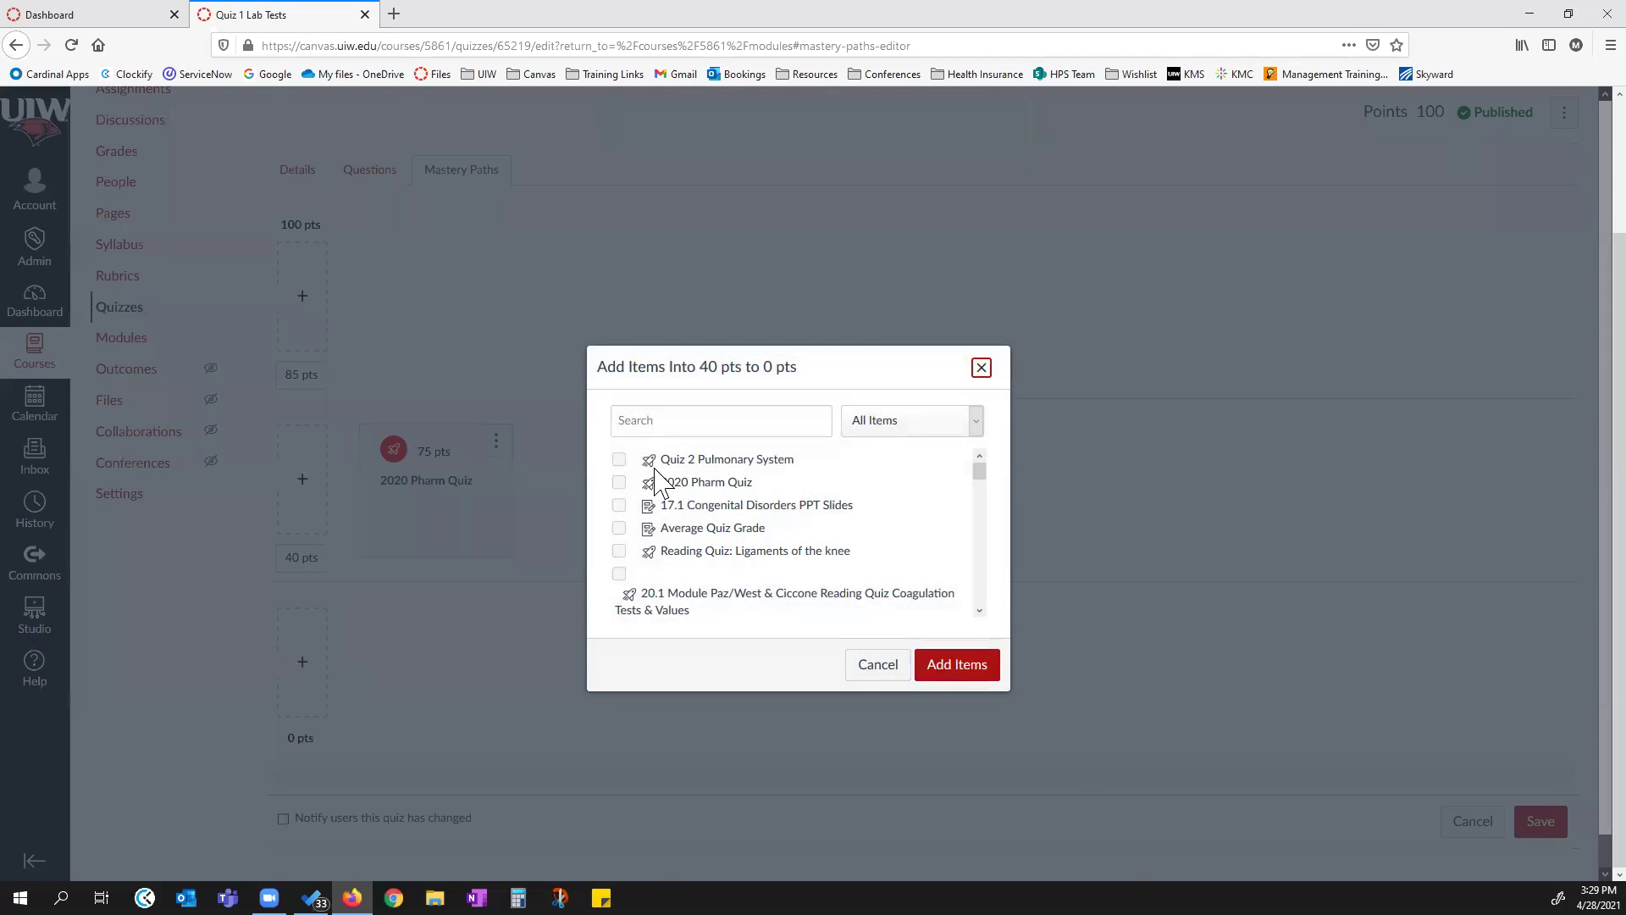
{"action": "left_click", "coordinate": [941, 671]}
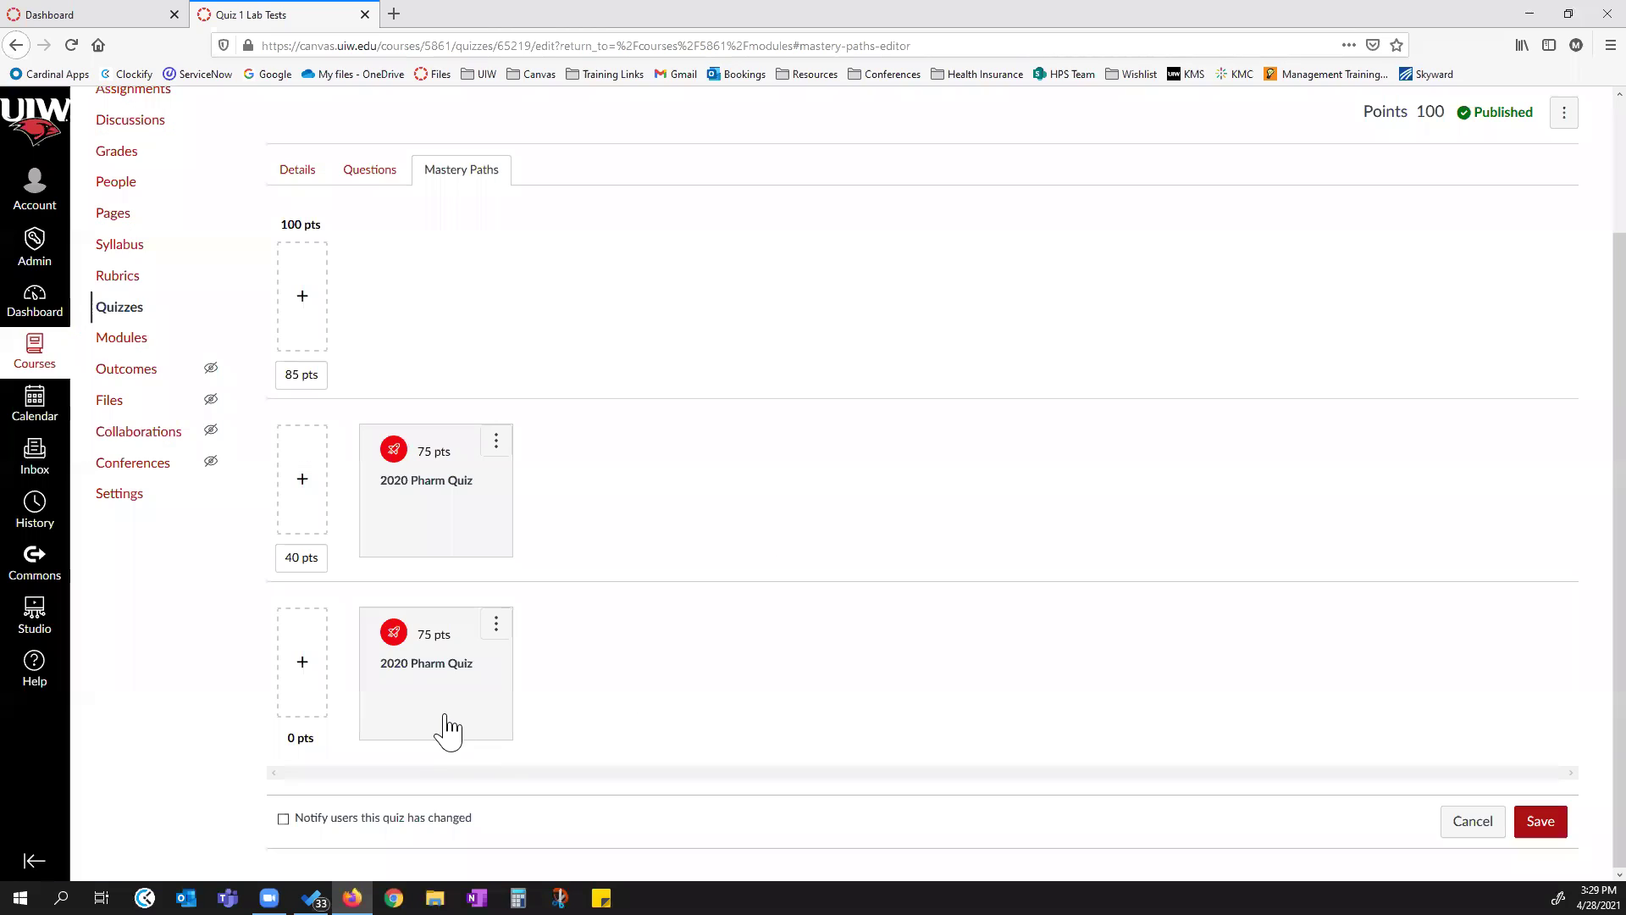
{"action": "left_click", "coordinate": [1550, 826]}
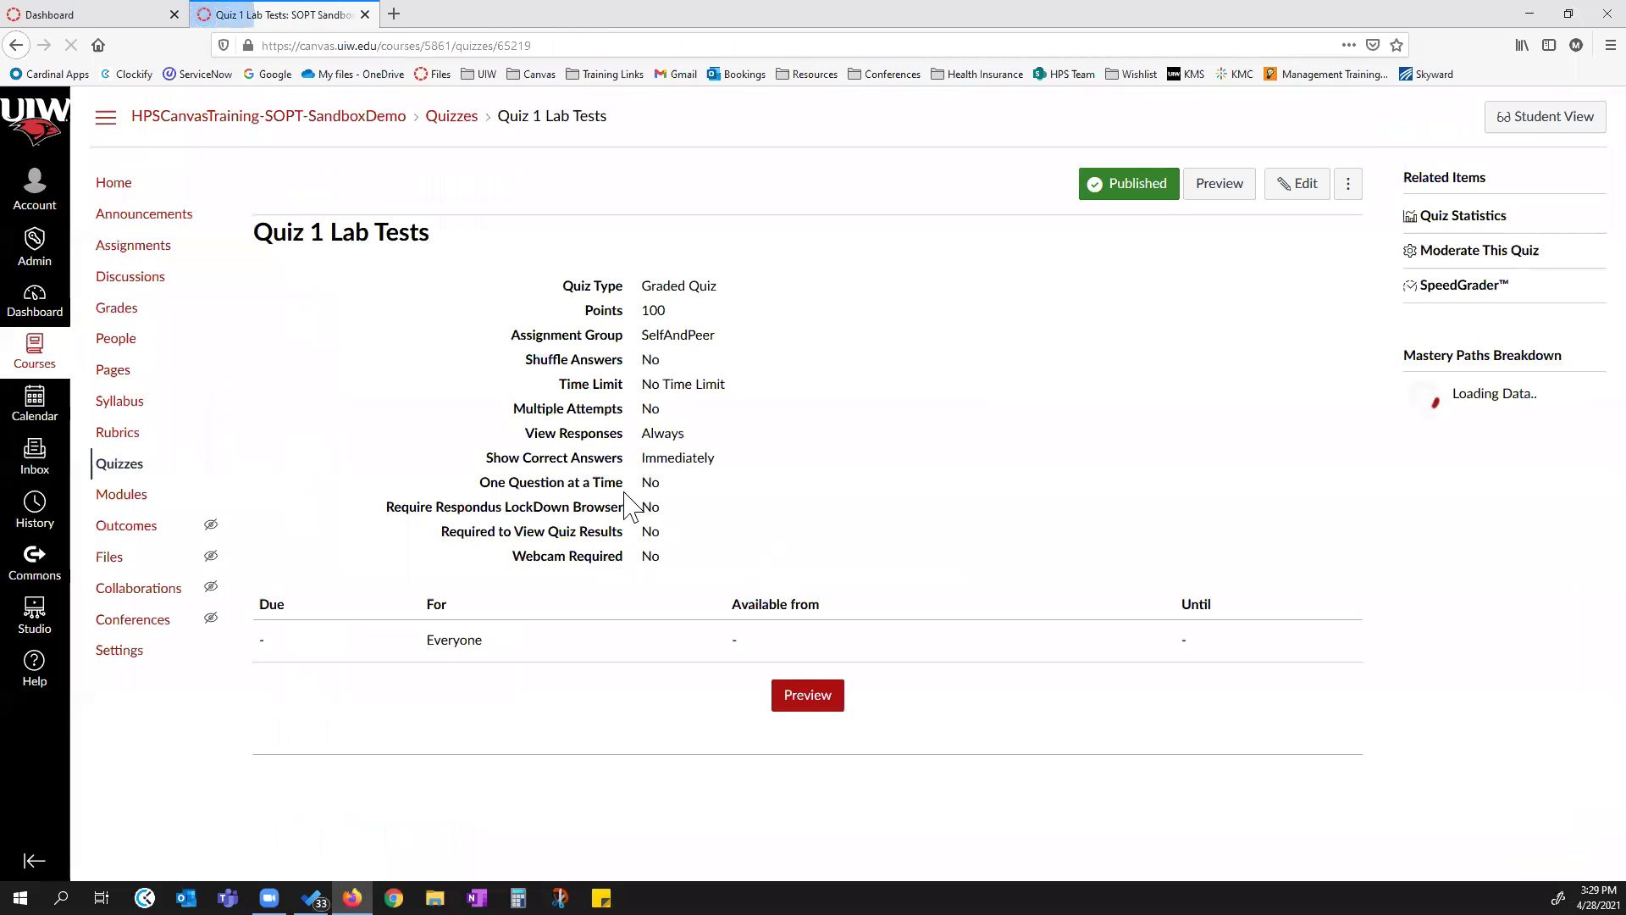
Check the Case 15: Toricollis module items following Quiz 1 Lab Tests in Student View, and leave Student View.
{"action": "left_click", "coordinate": [1524, 118]}
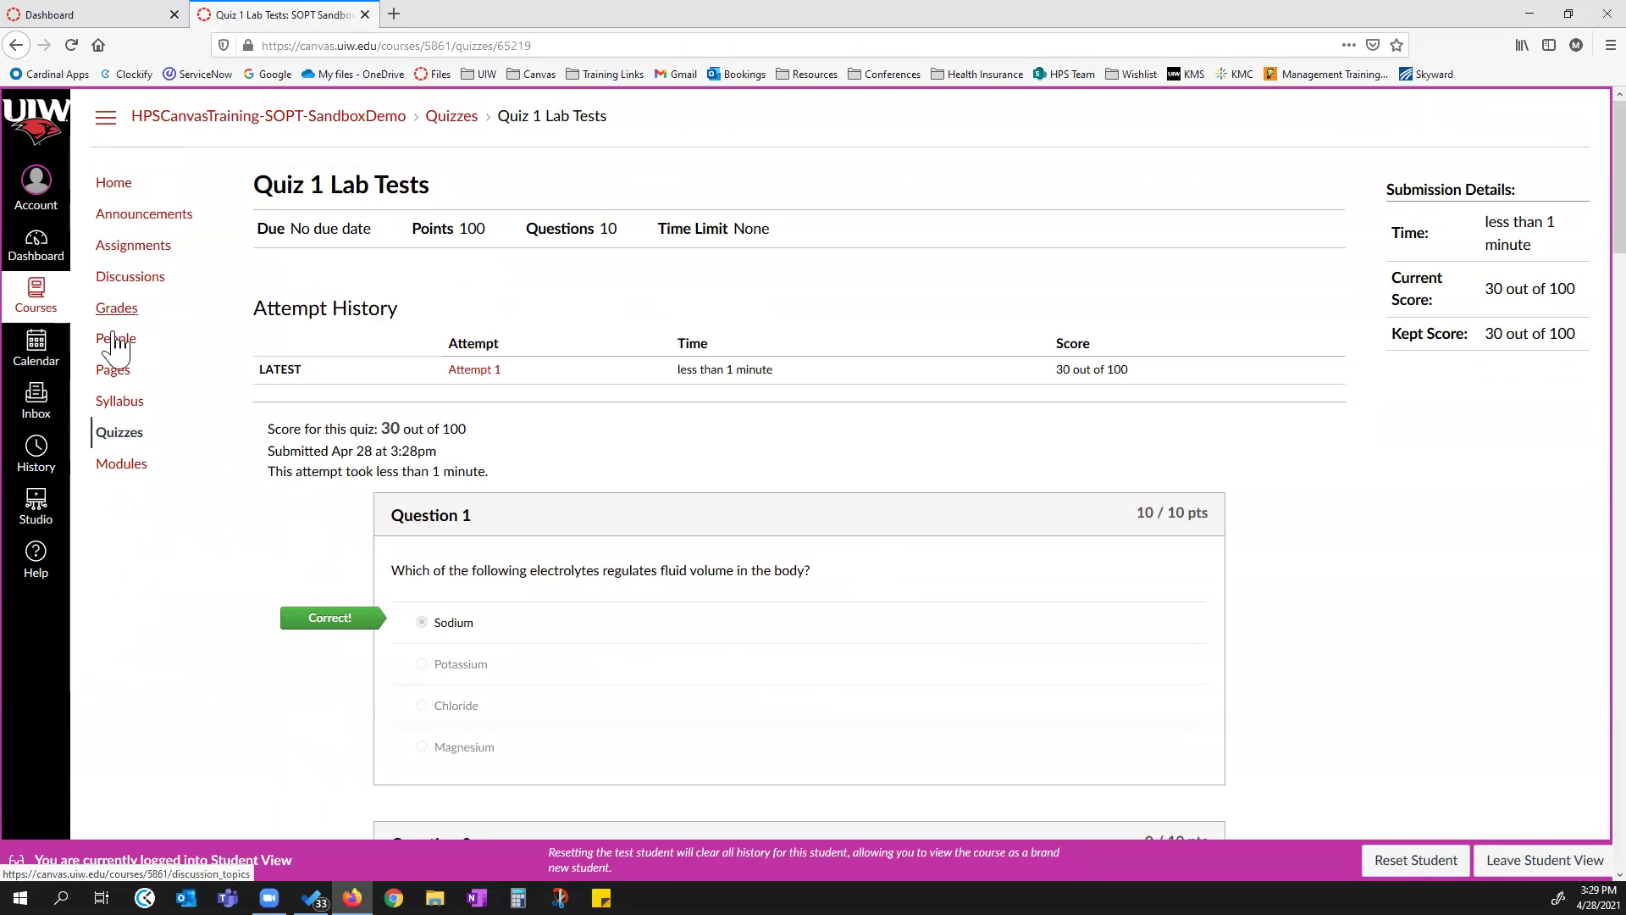
{"action": "left_click", "coordinate": [121, 475]}
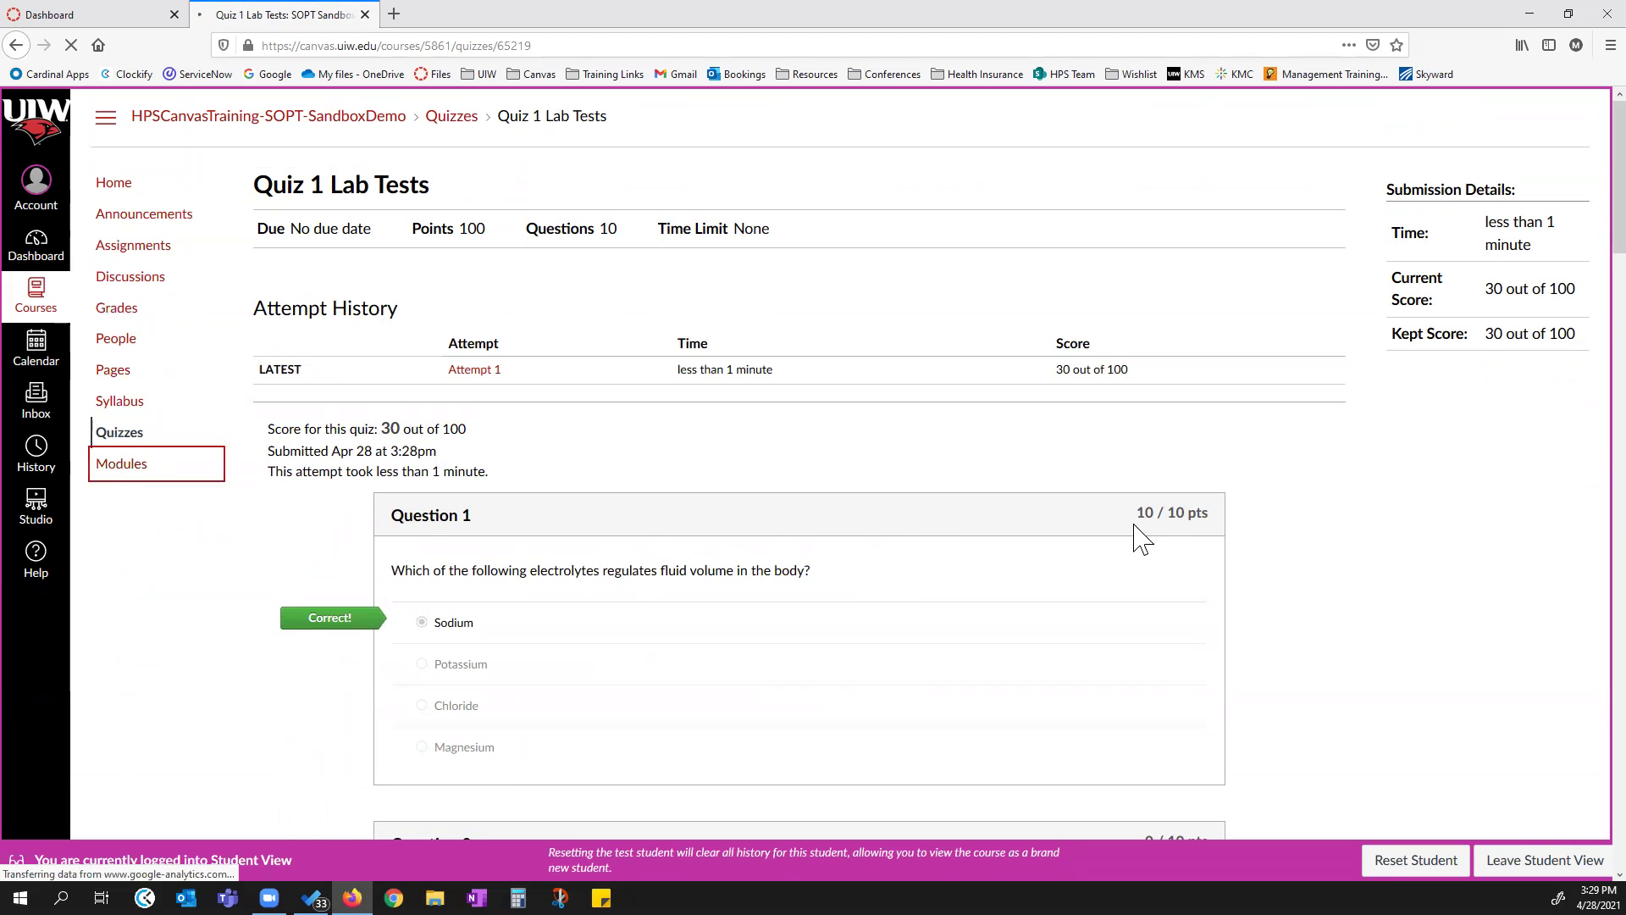
{"action": "scroll", "coordinate": [682, 490], "scroll_direction": "down", "scroll_amount": 10}
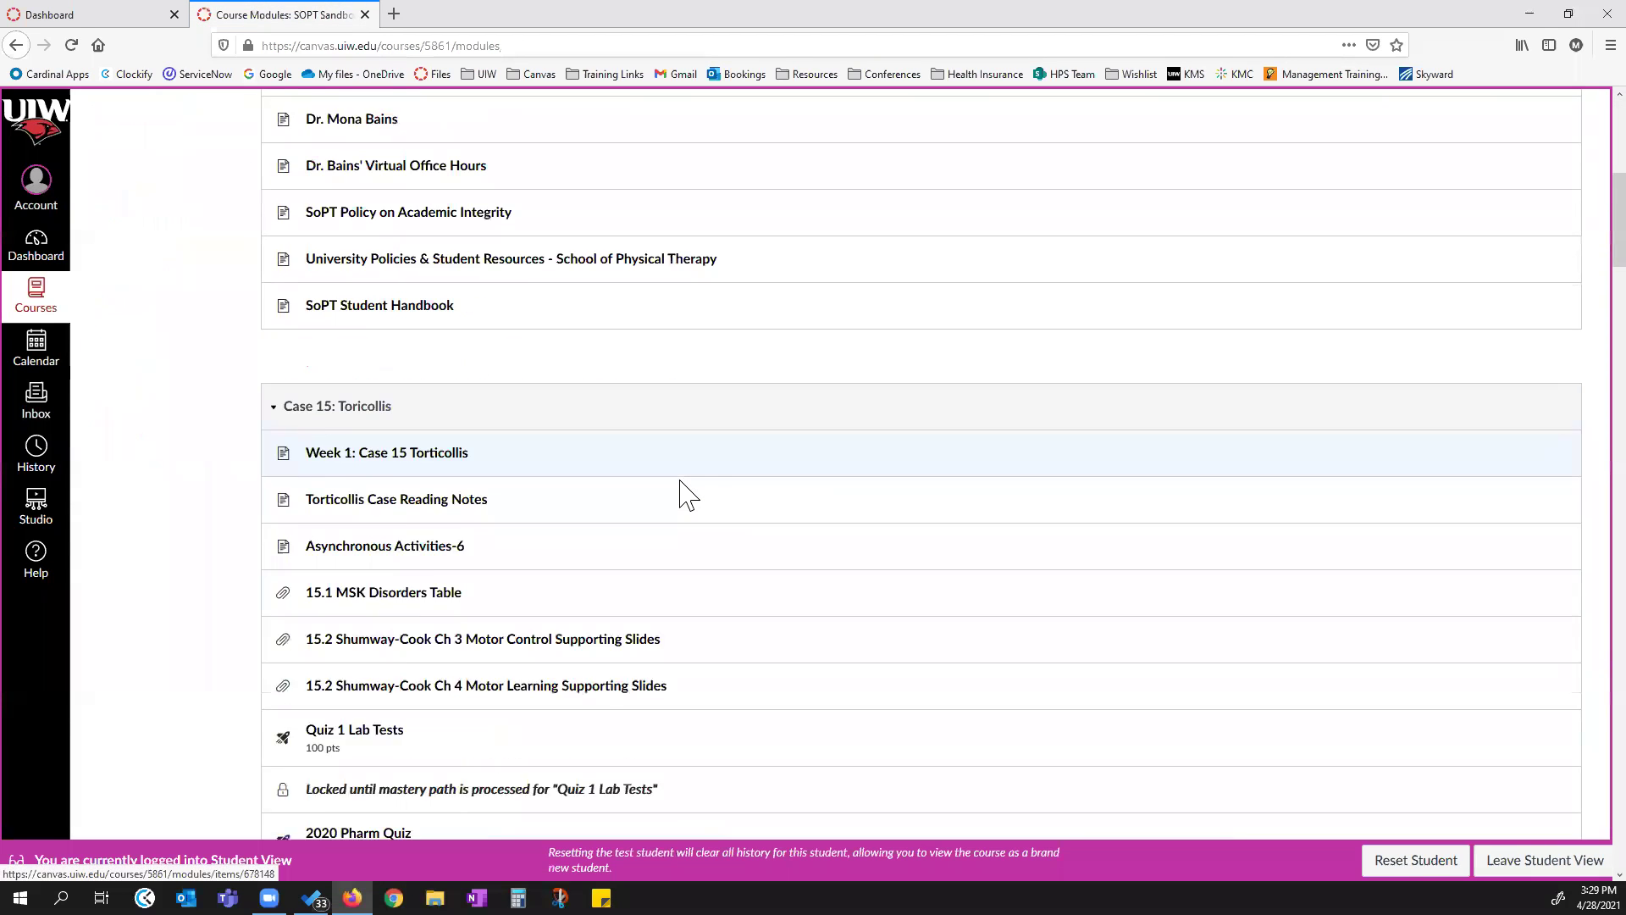
{"action": "scroll", "coordinate": [682, 490], "scroll_direction": "down", "scroll_amount": 2}
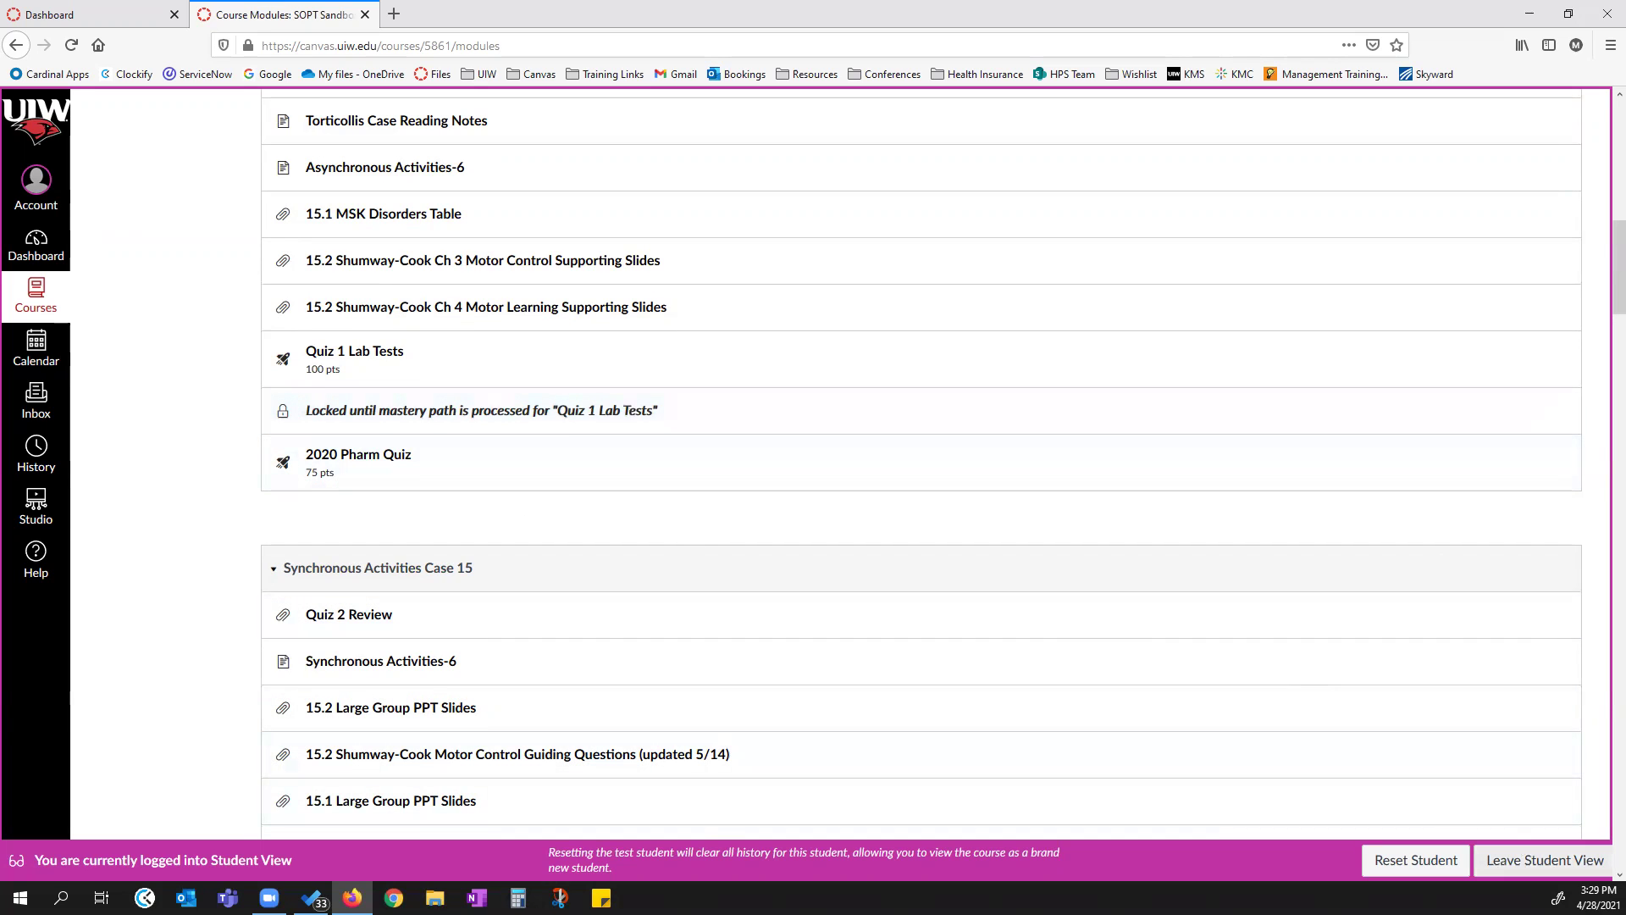
{"action": "left_click", "coordinate": [1528, 859]}
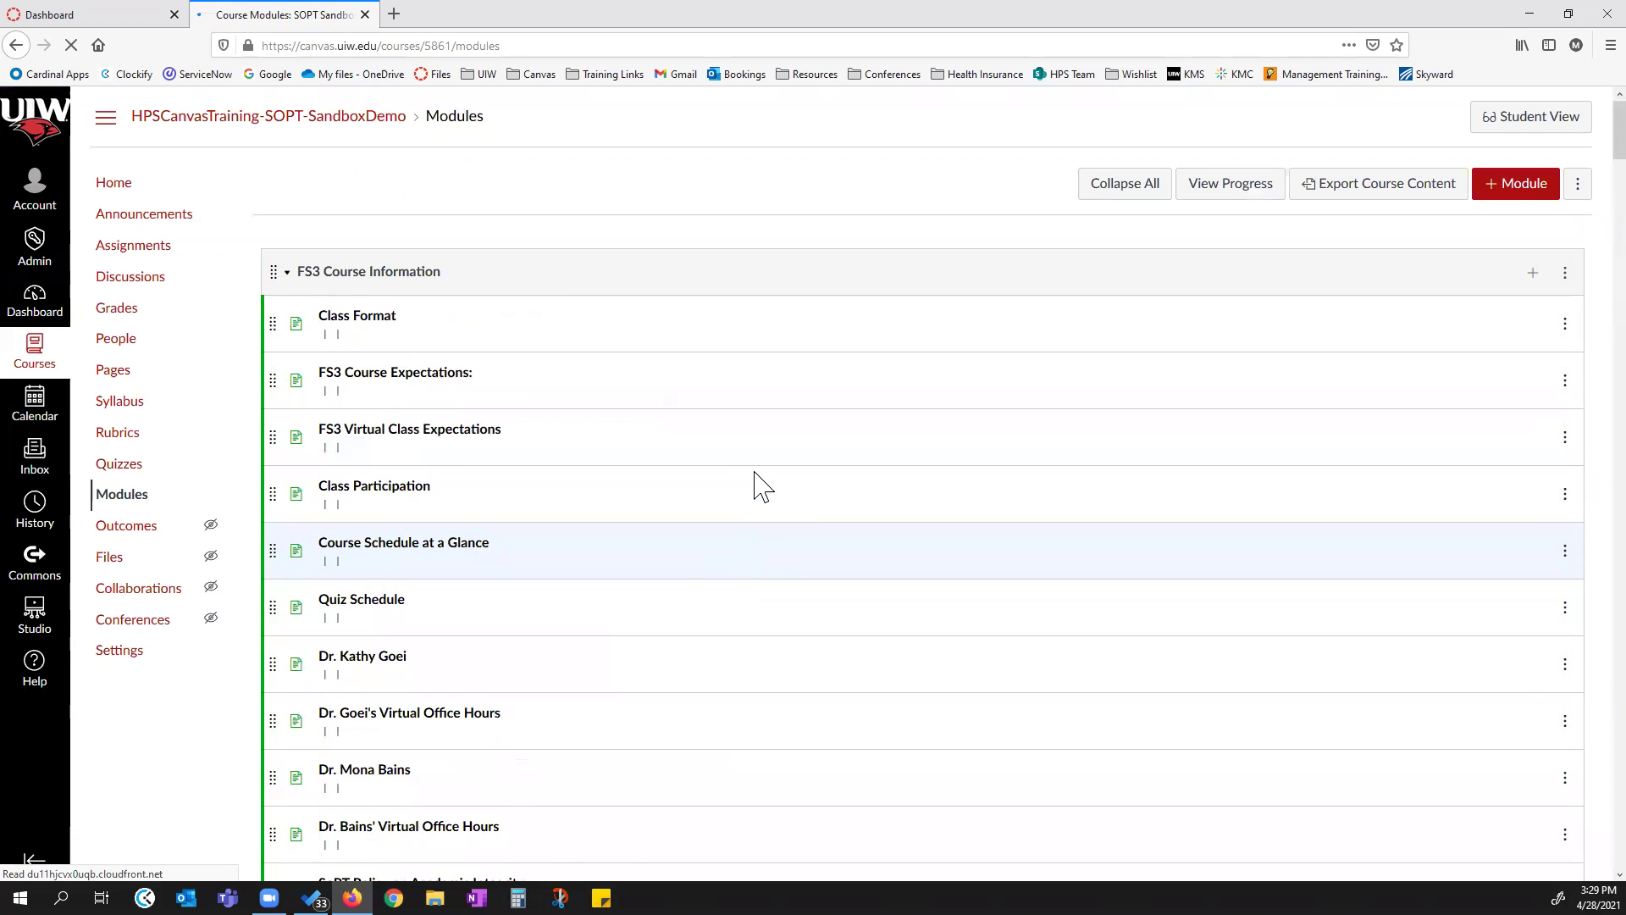
Open the course gradebook and hide the unpublished assignments columns.
{"action": "scroll", "coordinate": [482, 297], "scroll_direction": "down", "scroll_amount": 3}
{"action": "scroll", "coordinate": [156, 243], "scroll_direction": "up", "scroll_amount": 3}
{"action": "left_click", "coordinate": [117, 250]}
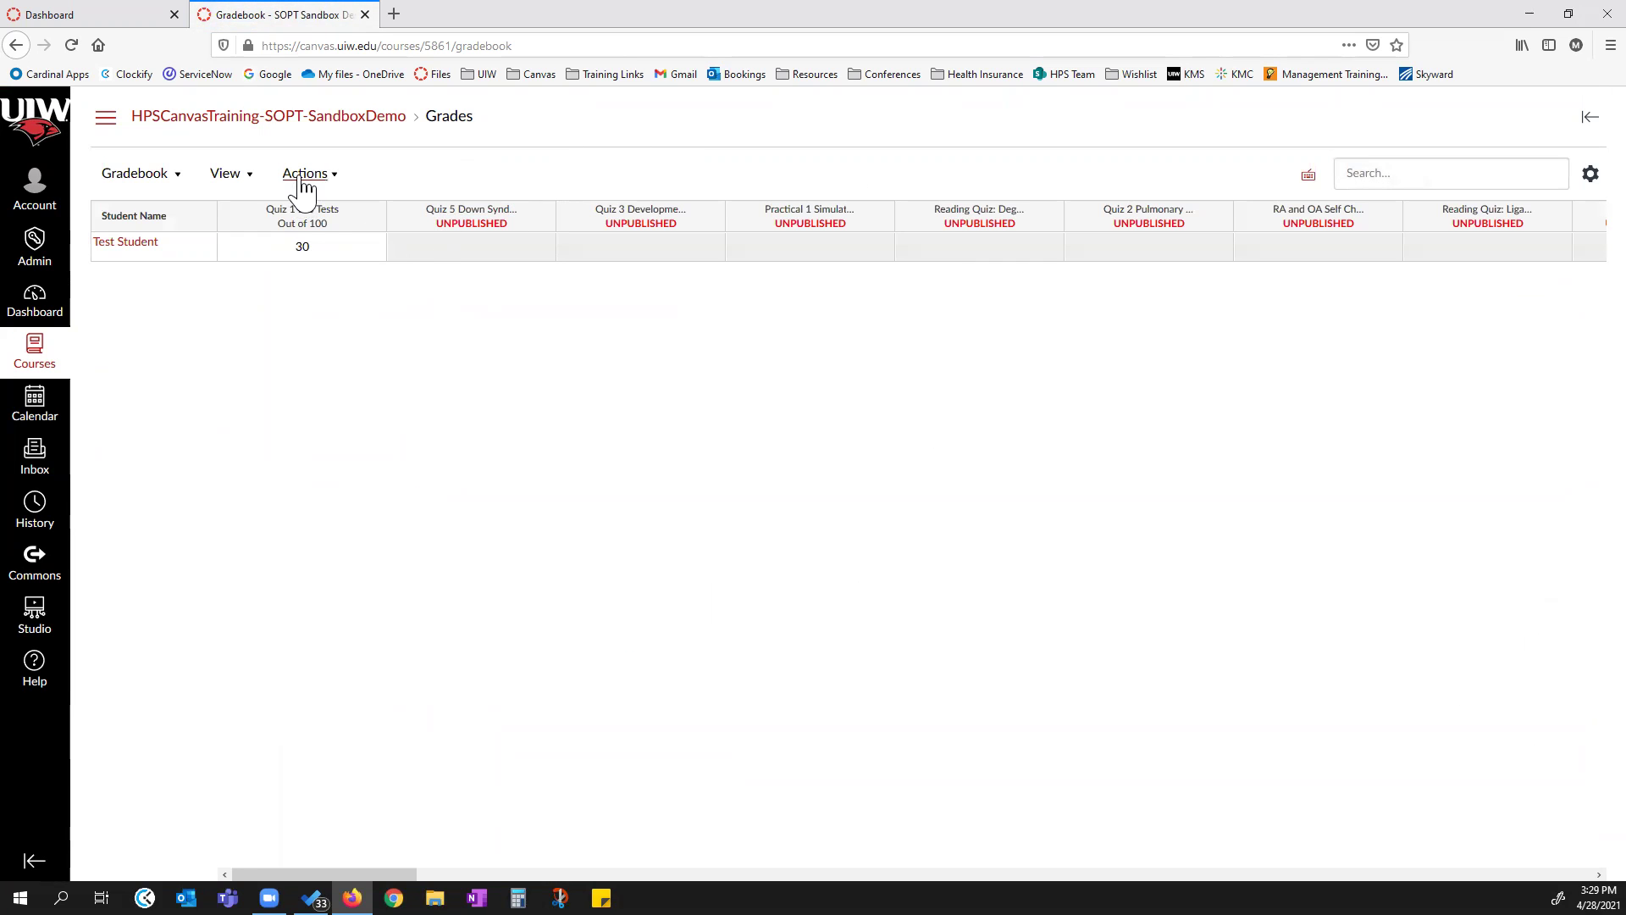
{"action": "left_click", "coordinate": [226, 173]}
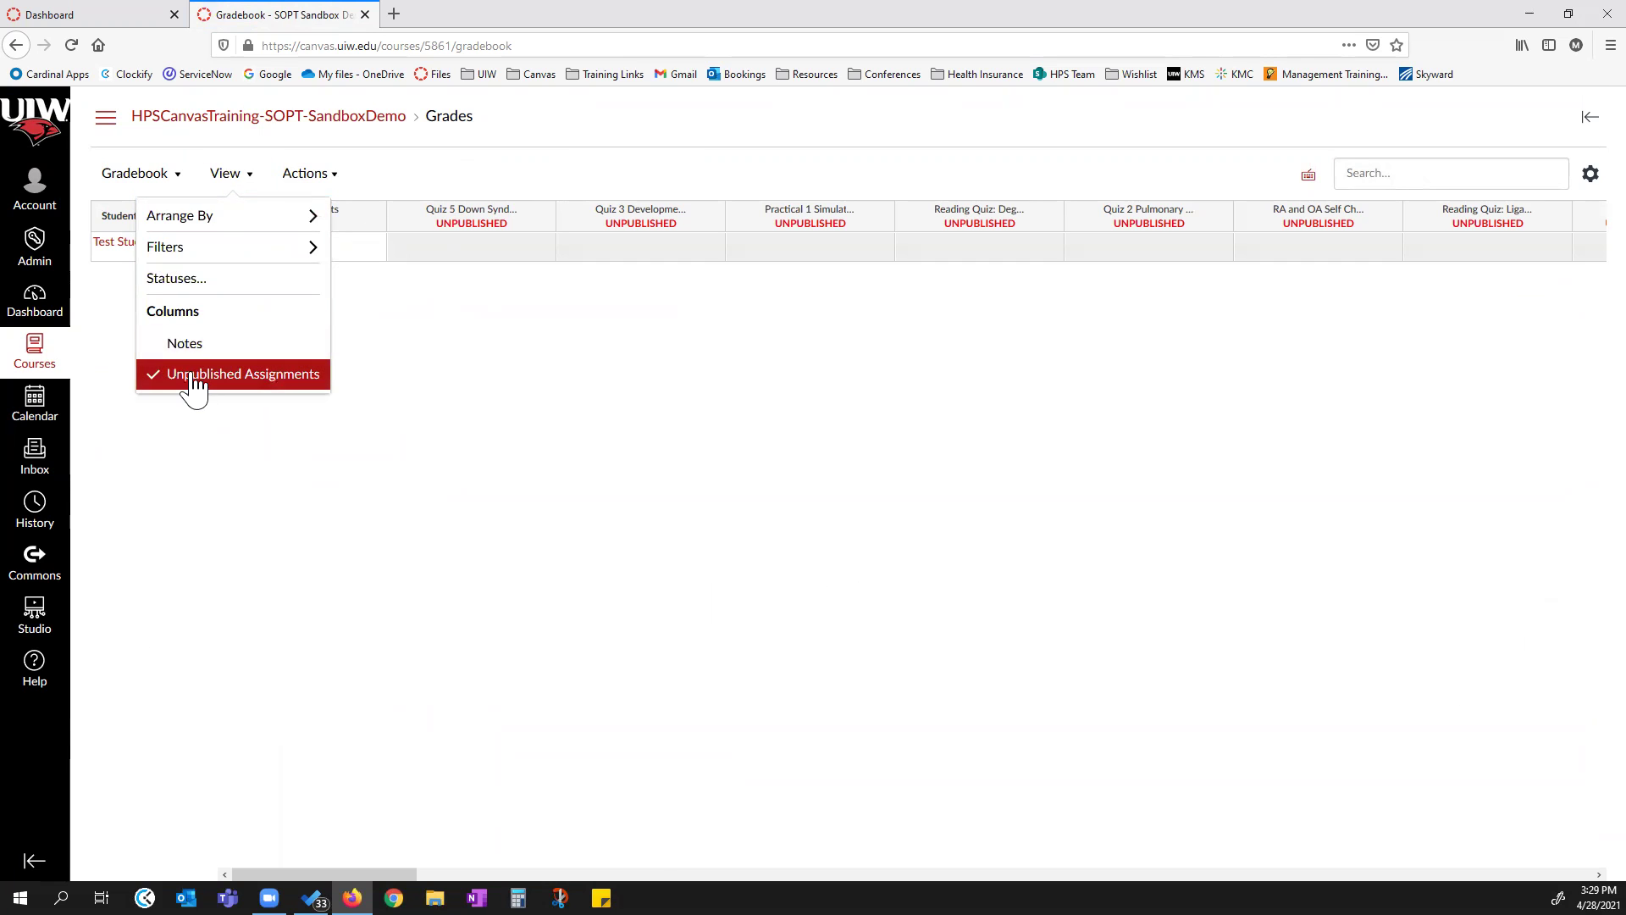
{"action": "left_click", "coordinate": [194, 378]}
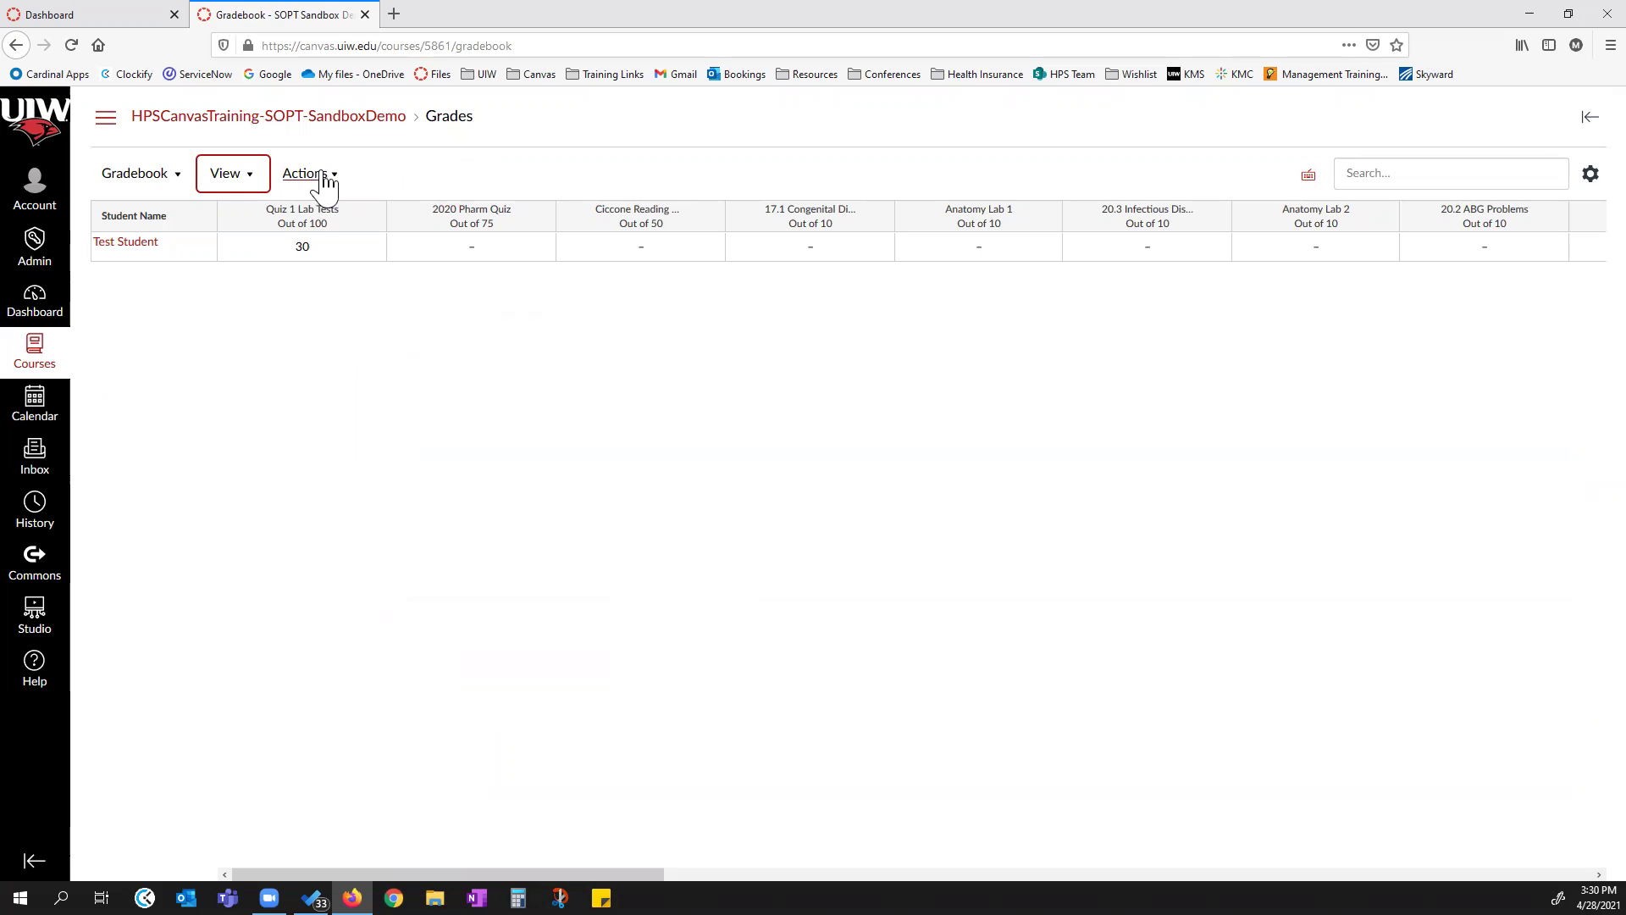
Inspect the test student's Quiz 1 Lab Tests grade and the column's grading and posting options.
{"action": "left_click", "coordinate": [304, 248]}
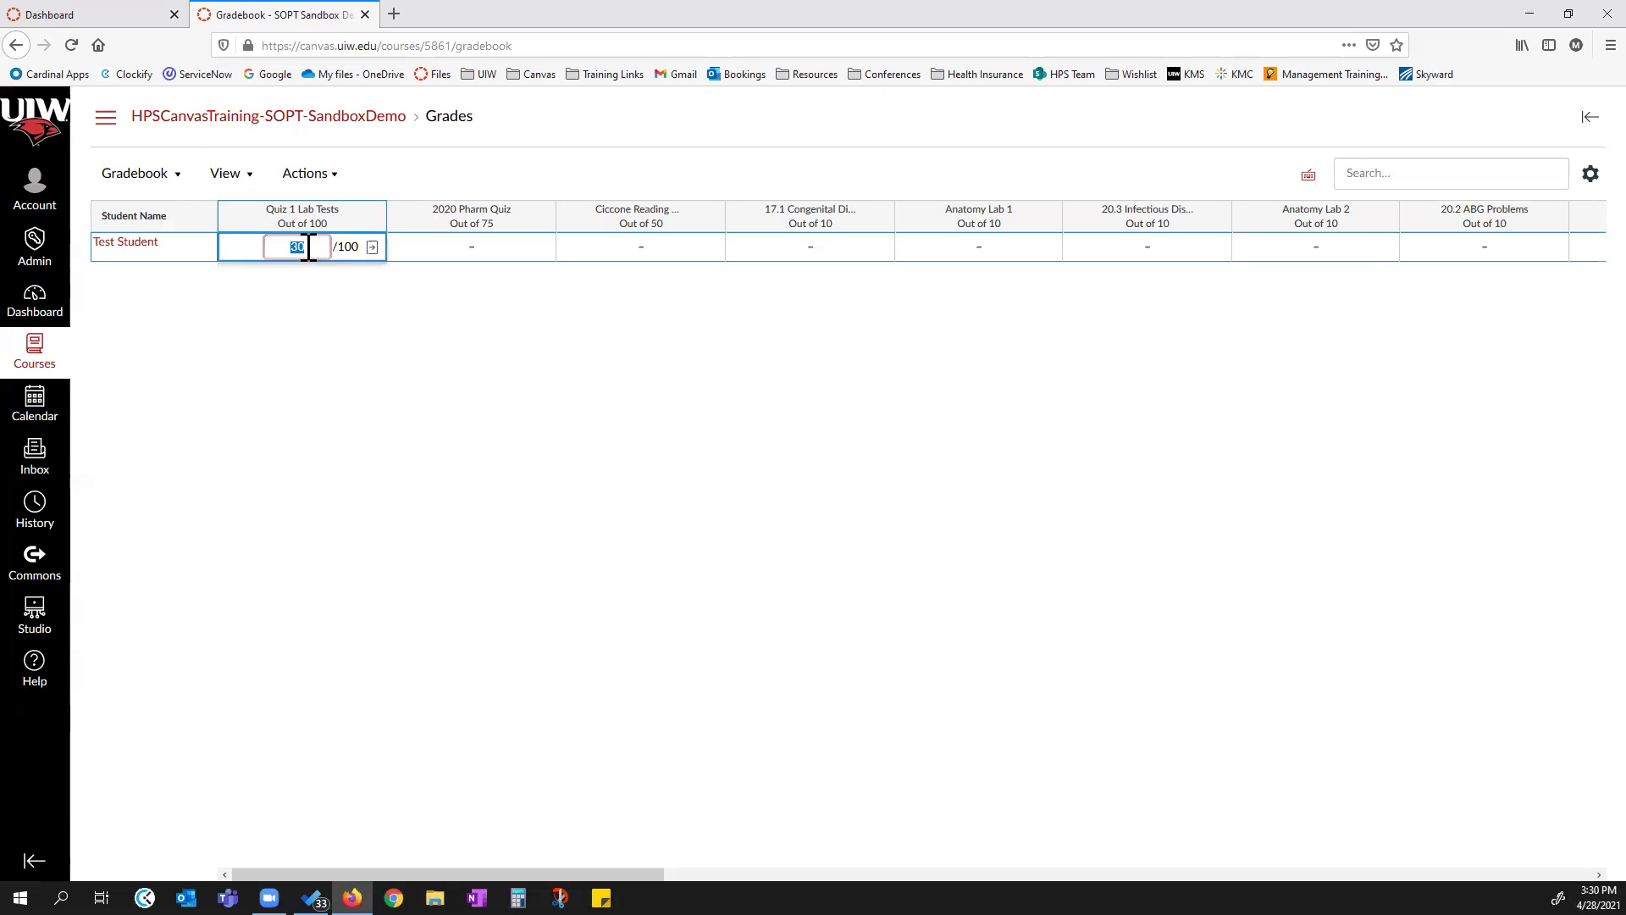
{"action": "left_click", "coordinate": [369, 217]}
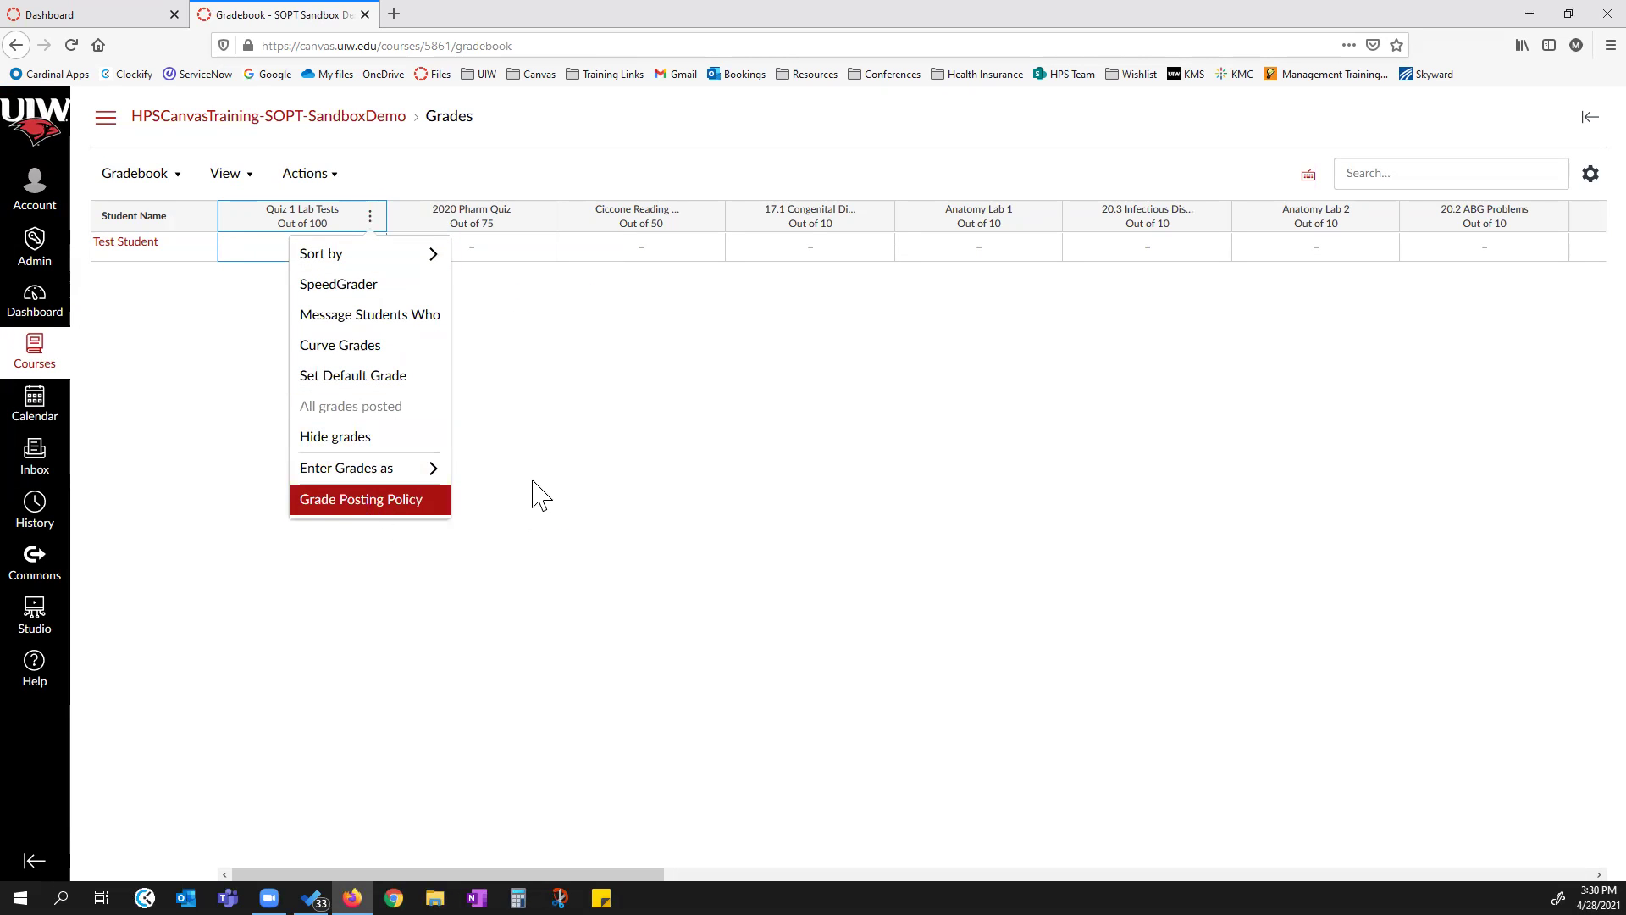
{"action": "left_click", "coordinate": [512, 405]}
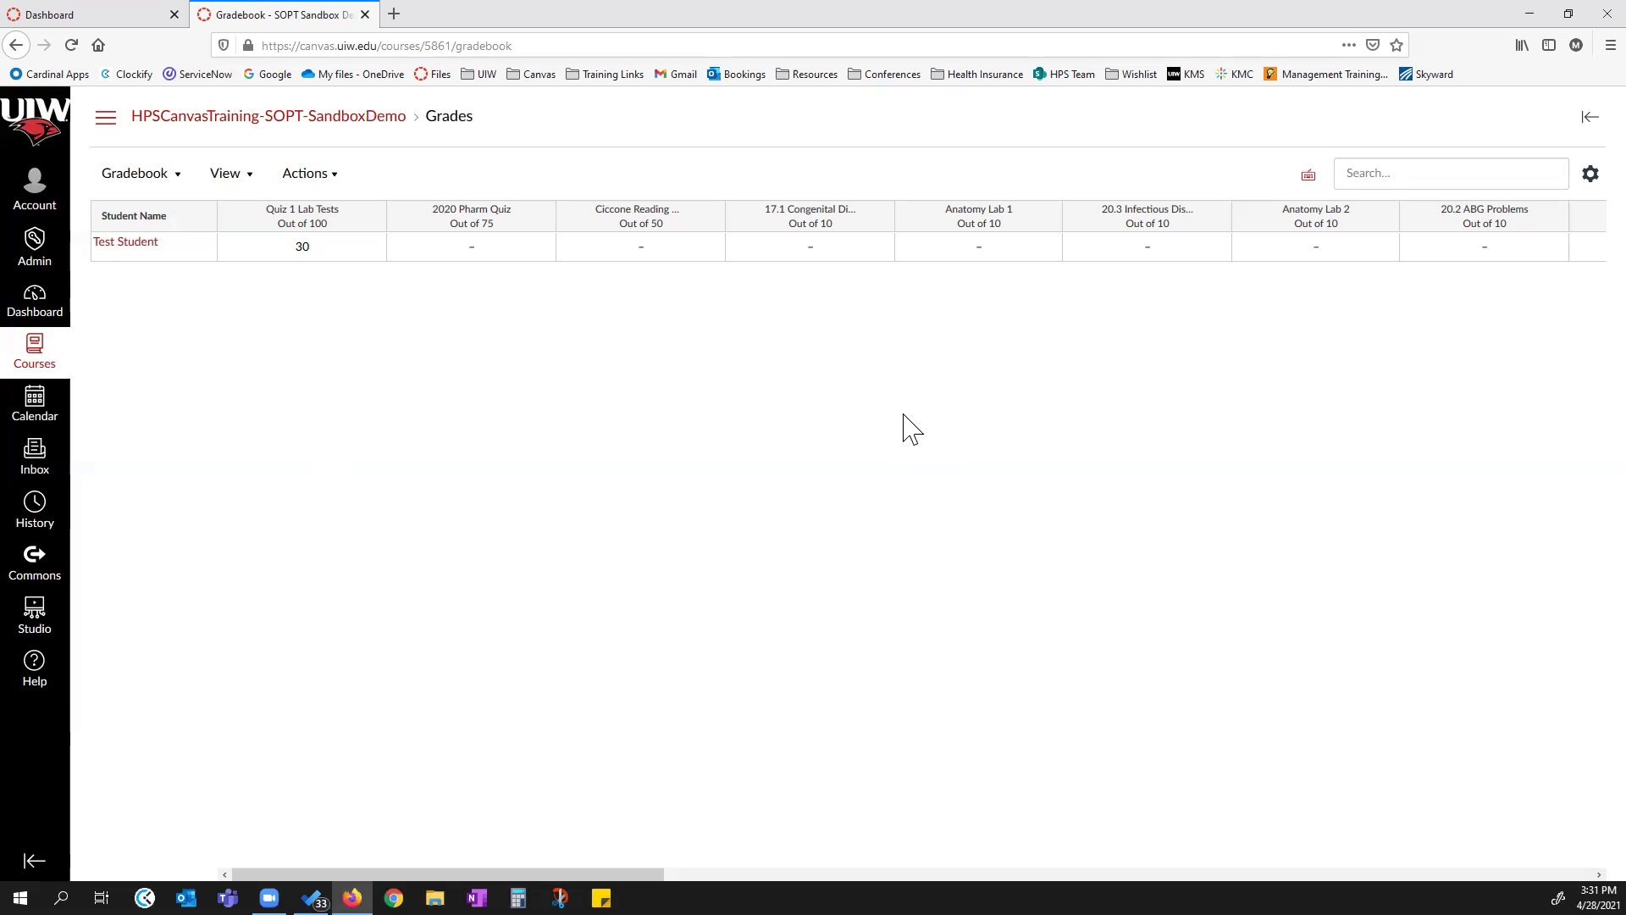
Return to the course home page and view the Case 15: Toricollis module's quizzes in Student View.
{"action": "left_click", "coordinate": [107, 119]}
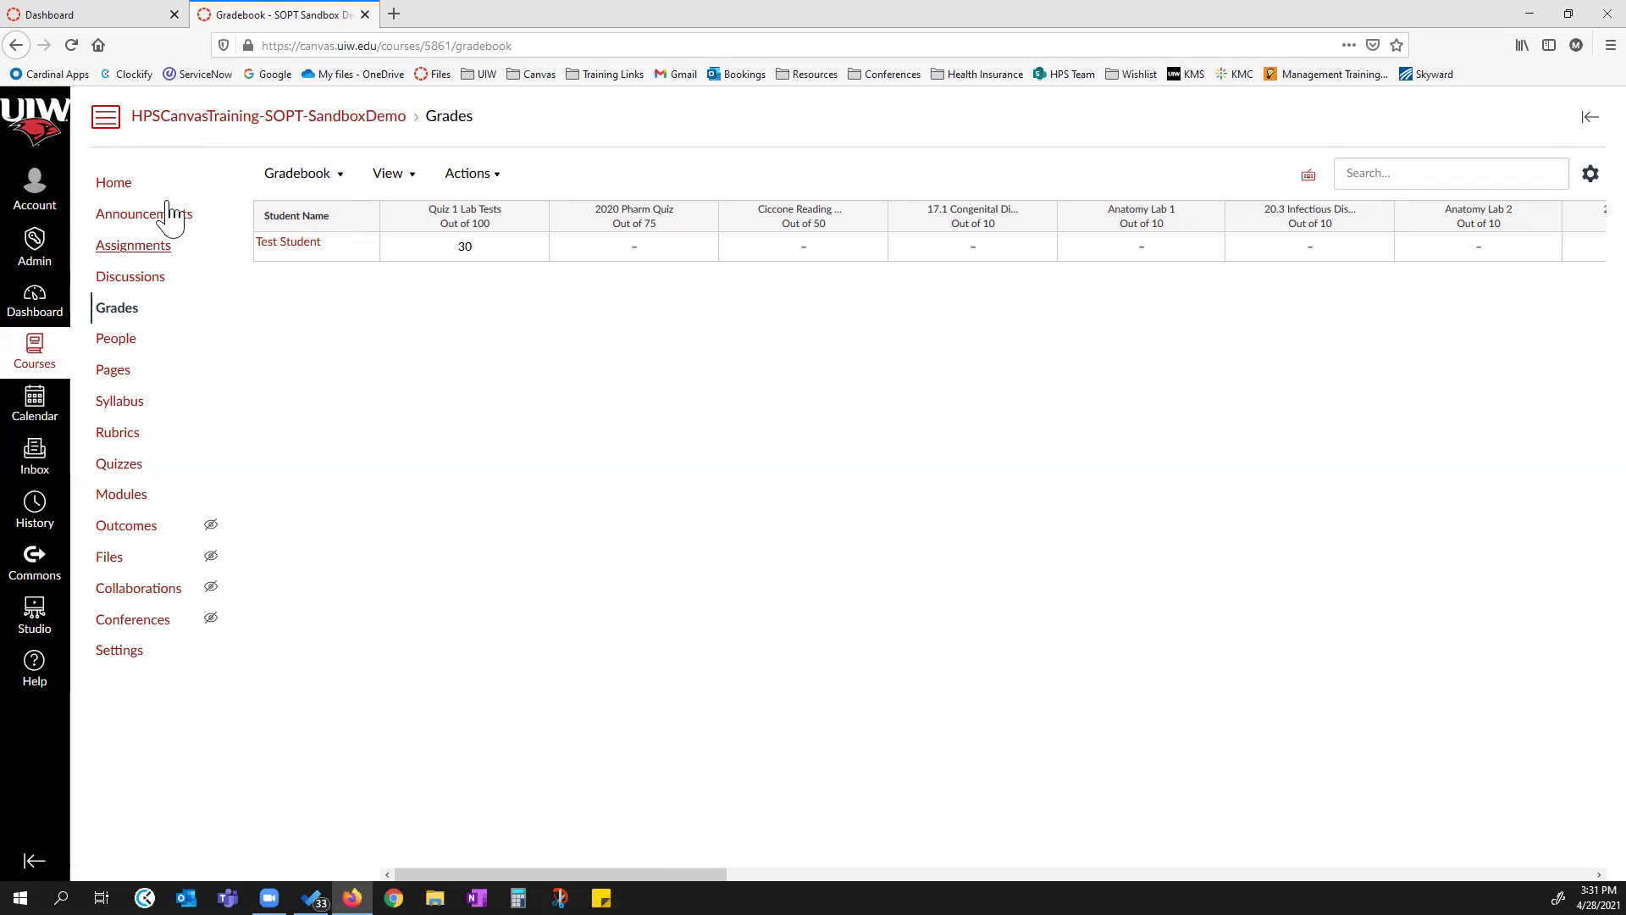
{"action": "left_click", "coordinate": [113, 187]}
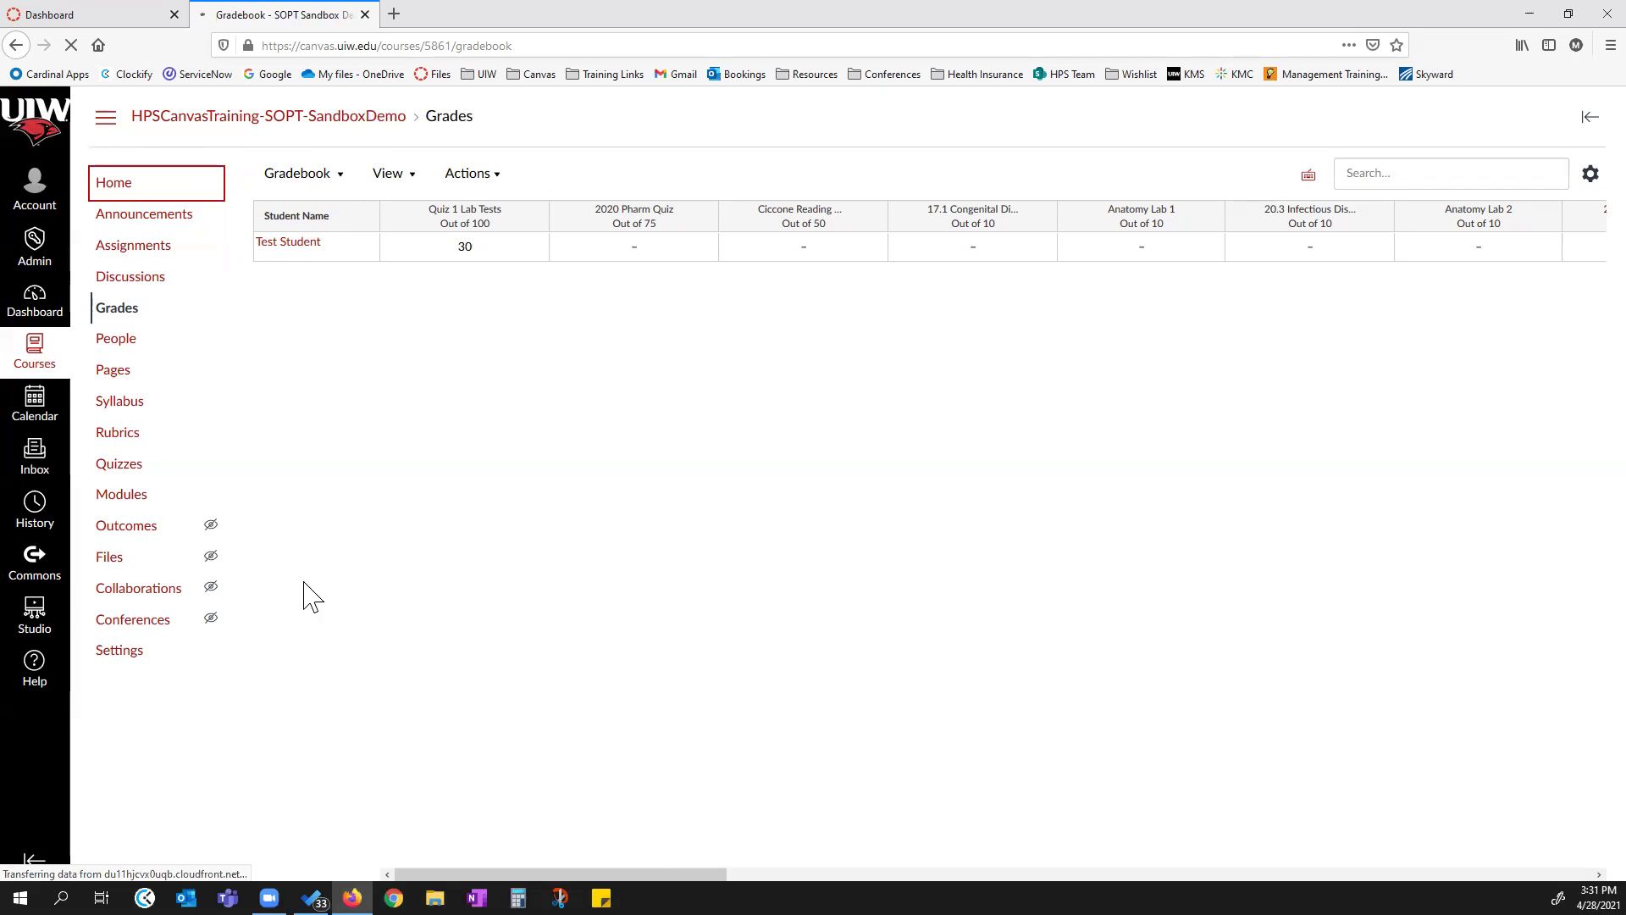
{"action": "scroll", "coordinate": [1537, 136], "scroll_direction": "down", "scroll_amount": 2}
{"action": "scroll", "coordinate": [1537, 135], "scroll_direction": "up", "scroll_amount": 3}
{"action": "left_click", "coordinate": [1516, 117]}
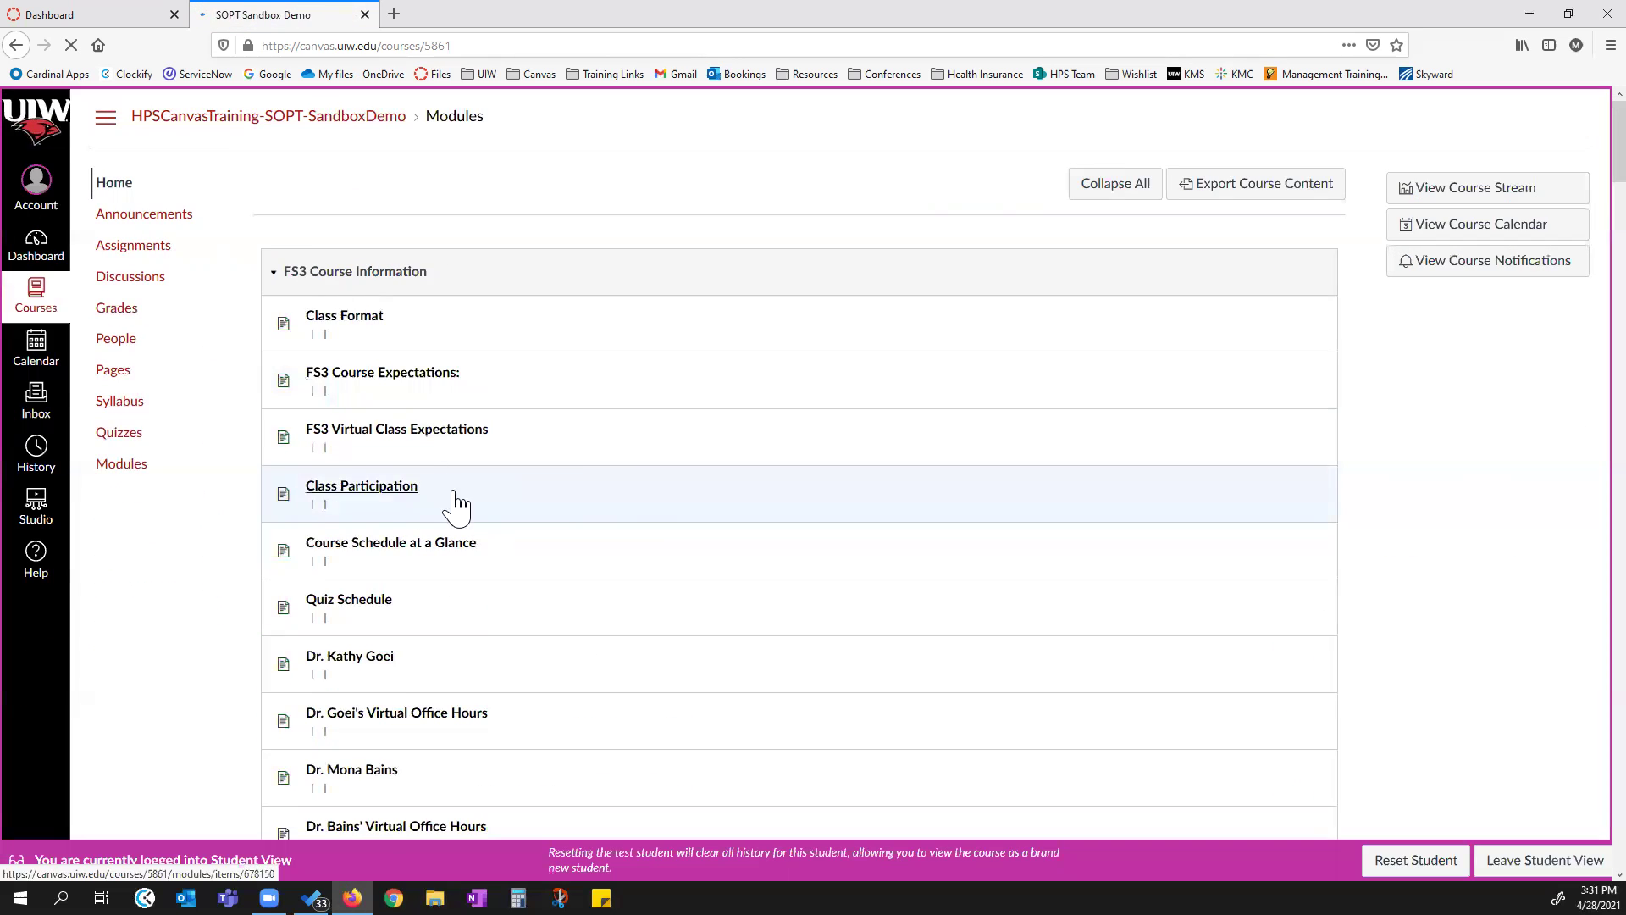
{"action": "scroll", "coordinate": [458, 508], "scroll_direction": "down", "scroll_amount": 5}
{"action": "scroll", "coordinate": [487, 549], "scroll_direction": "down", "scroll_amount": 6}
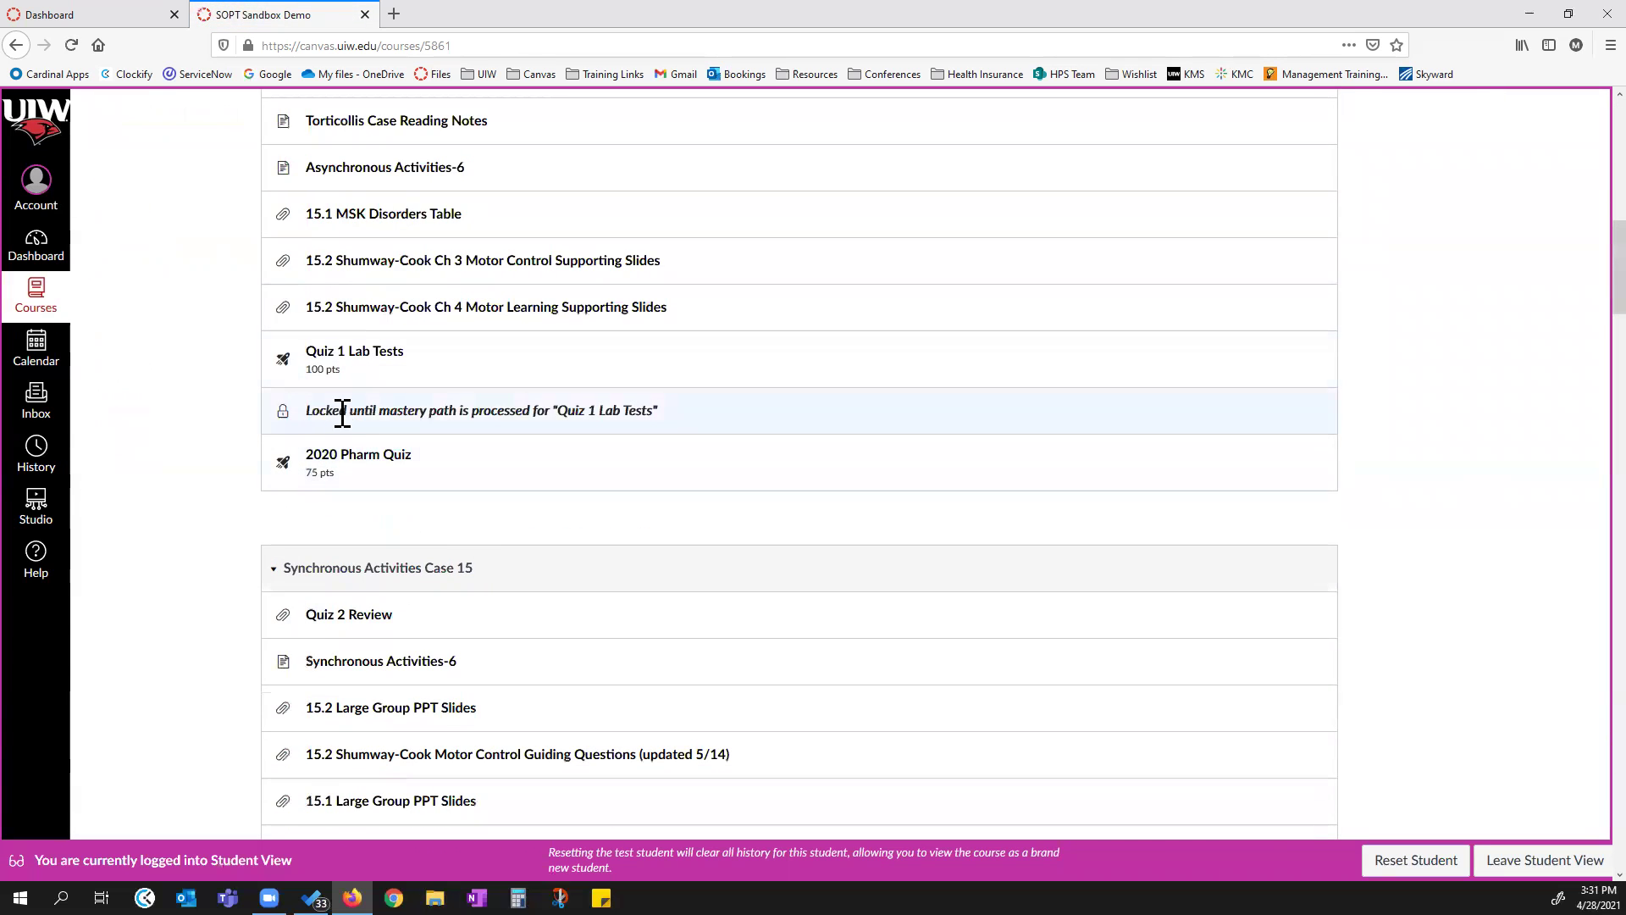
Start the 2020 Pharm Quiz as the test student, exit without answering, and leave Student View for the course home page.
{"action": "left_click", "coordinate": [354, 466]}
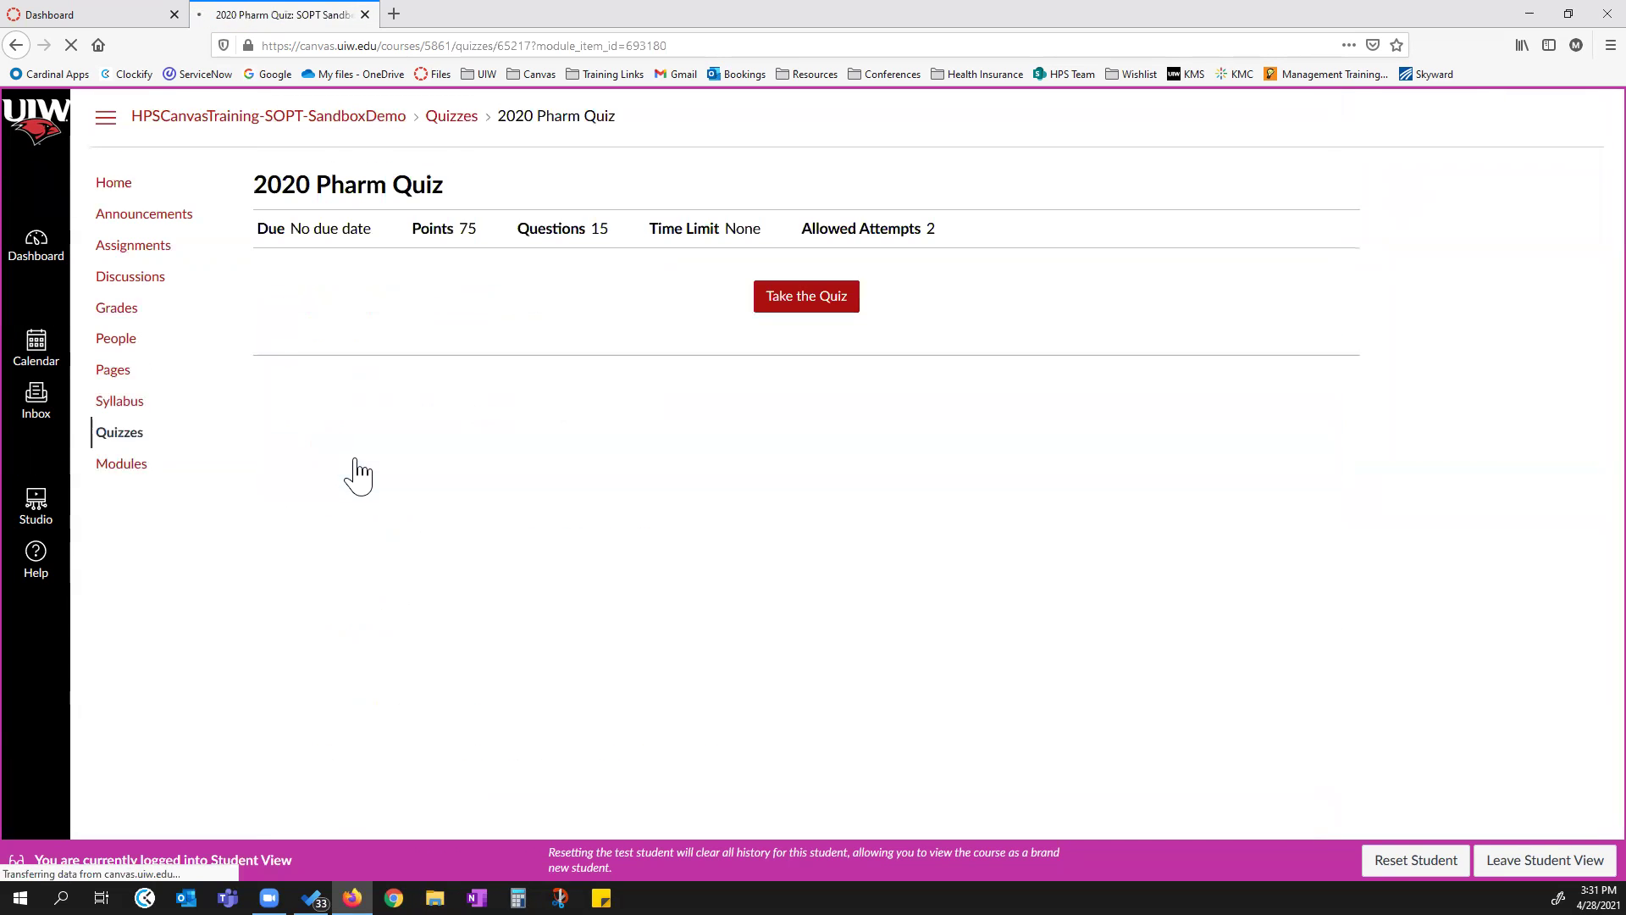
{"action": "left_click", "coordinate": [816, 303]}
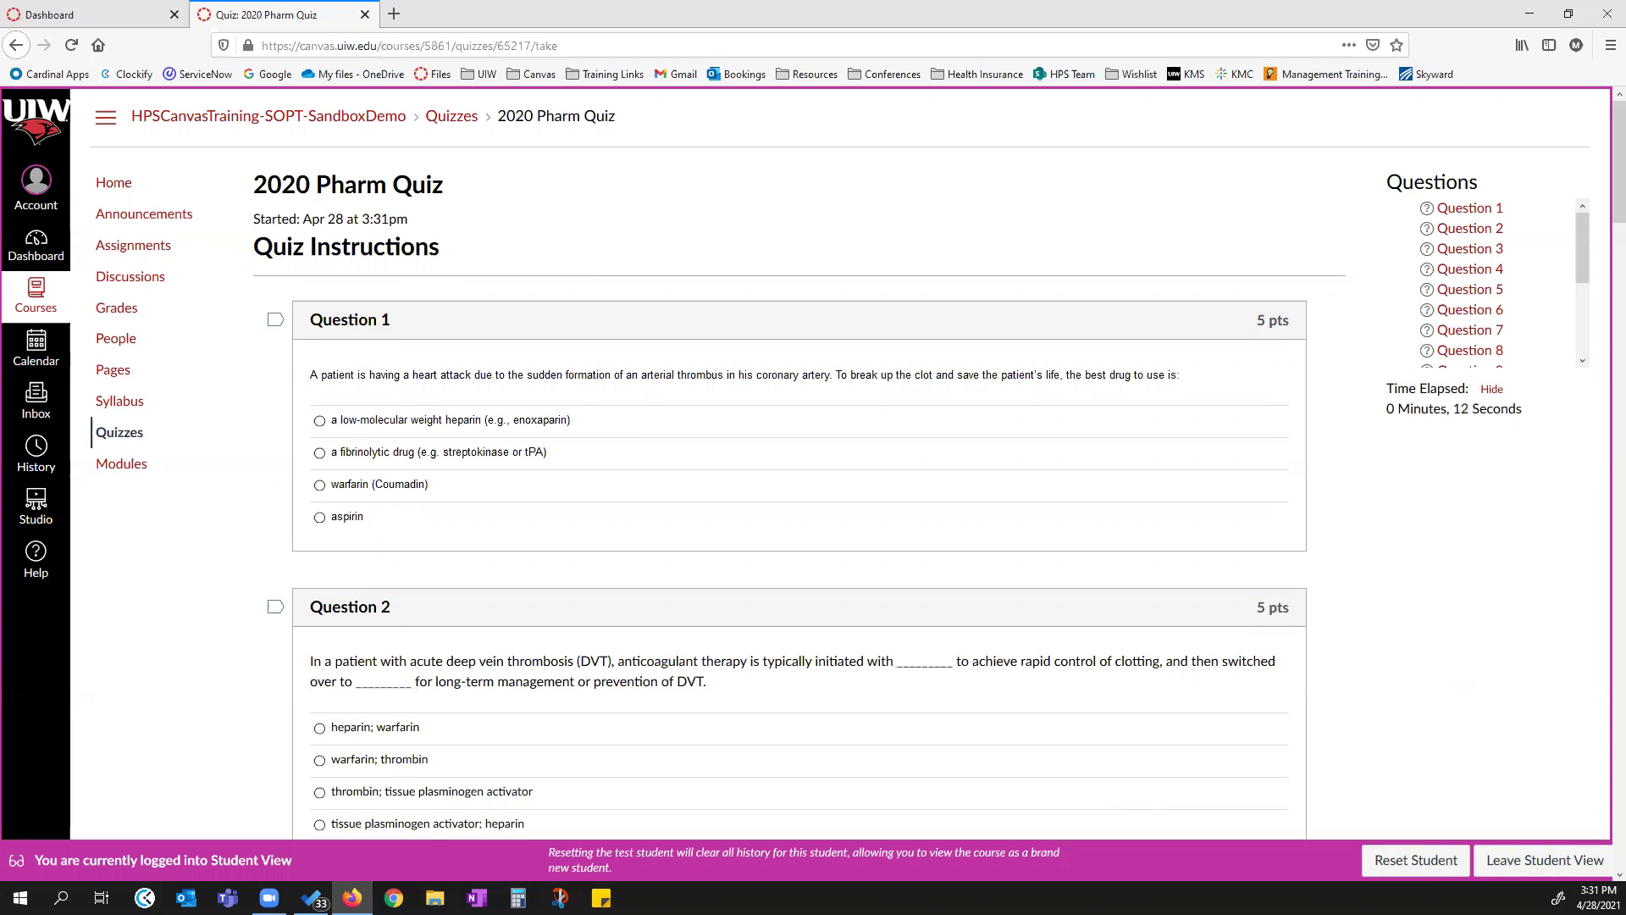
{"action": "left_click", "coordinate": [1566, 860]}
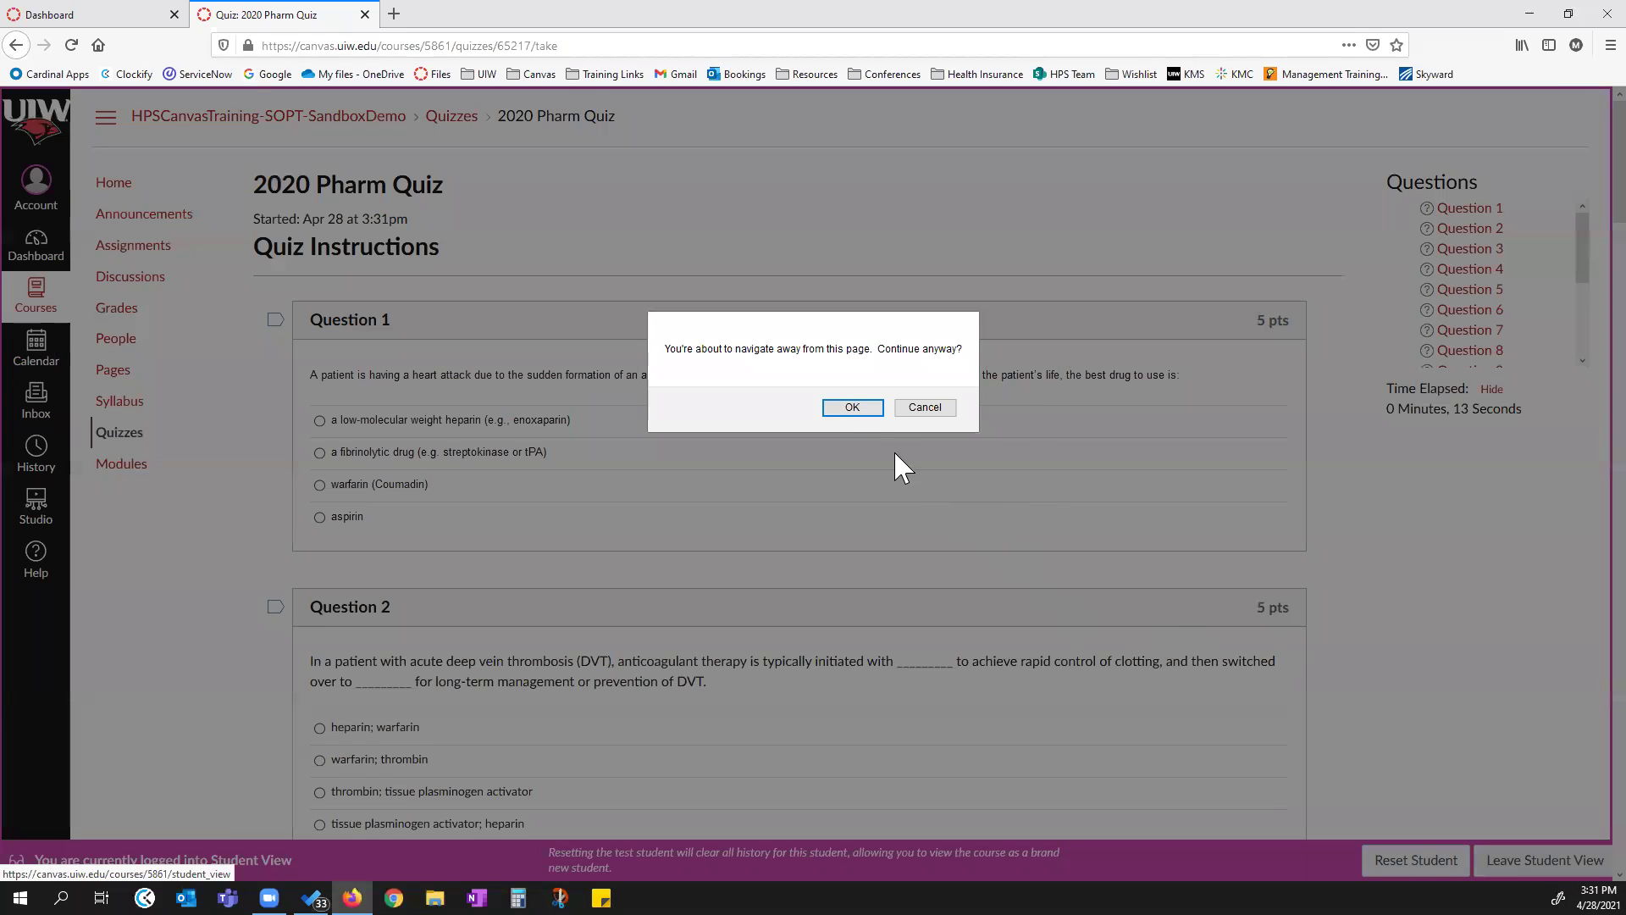
{"action": "left_click", "coordinate": [853, 408]}
{"action": "left_click", "coordinate": [122, 188]}
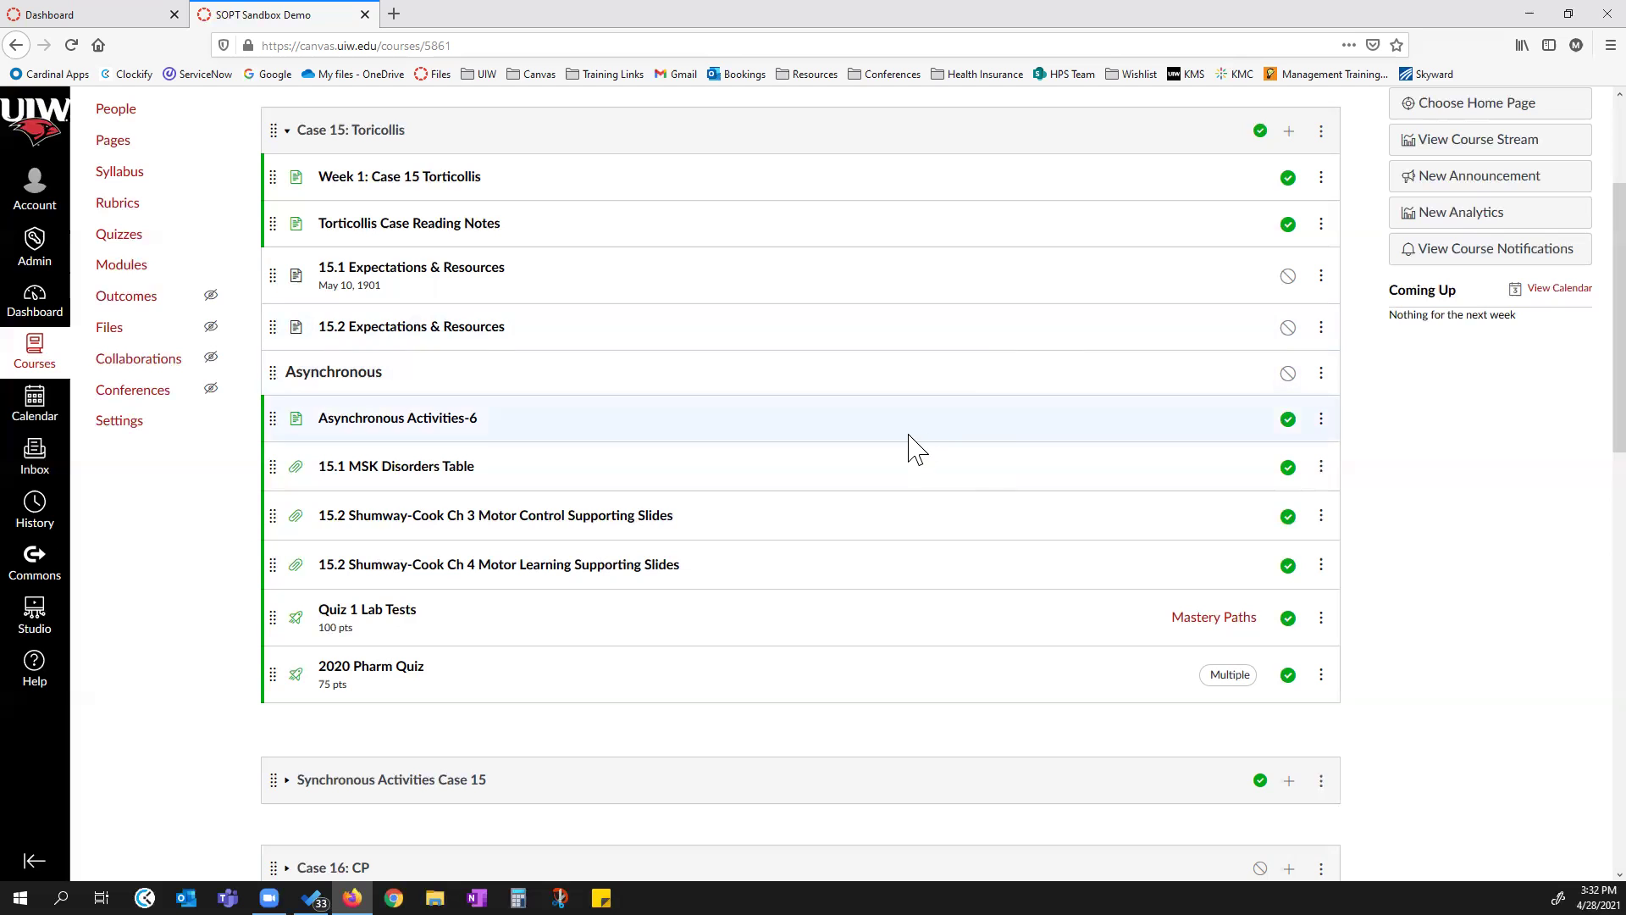
View the prerequisite and requirement settings of the Case 15: Toricollis module and close them without changes.
{"action": "scroll", "coordinate": [908, 449], "scroll_direction": "up", "scroll_amount": 3}
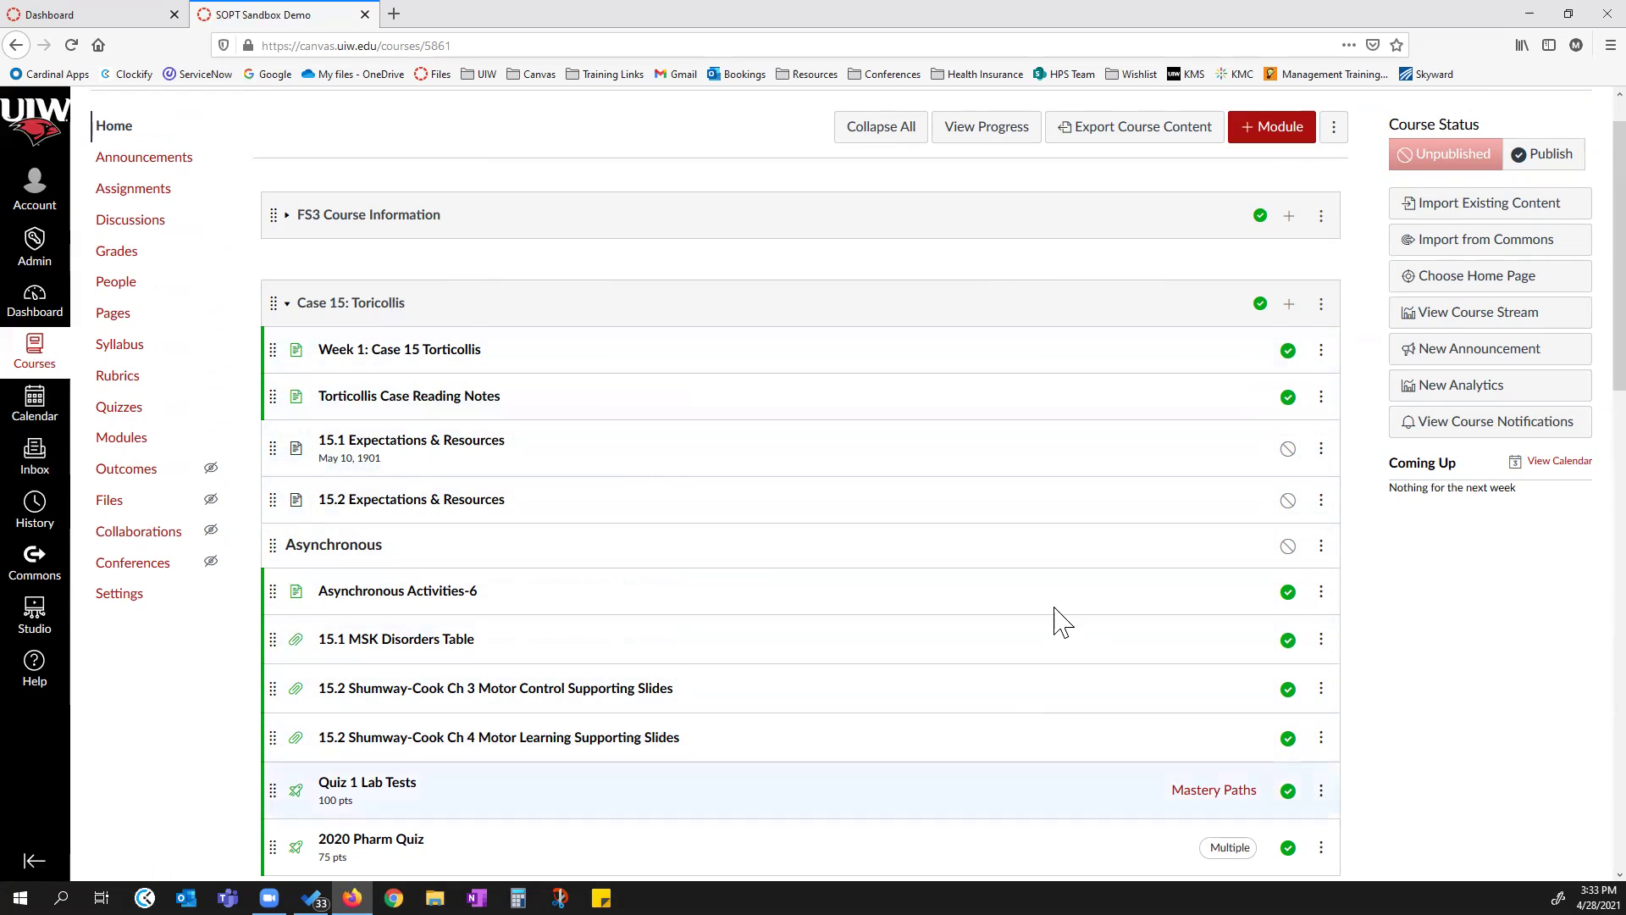
{"action": "left_click", "coordinate": [1321, 305]}
{"action": "left_click", "coordinate": [1284, 351]}
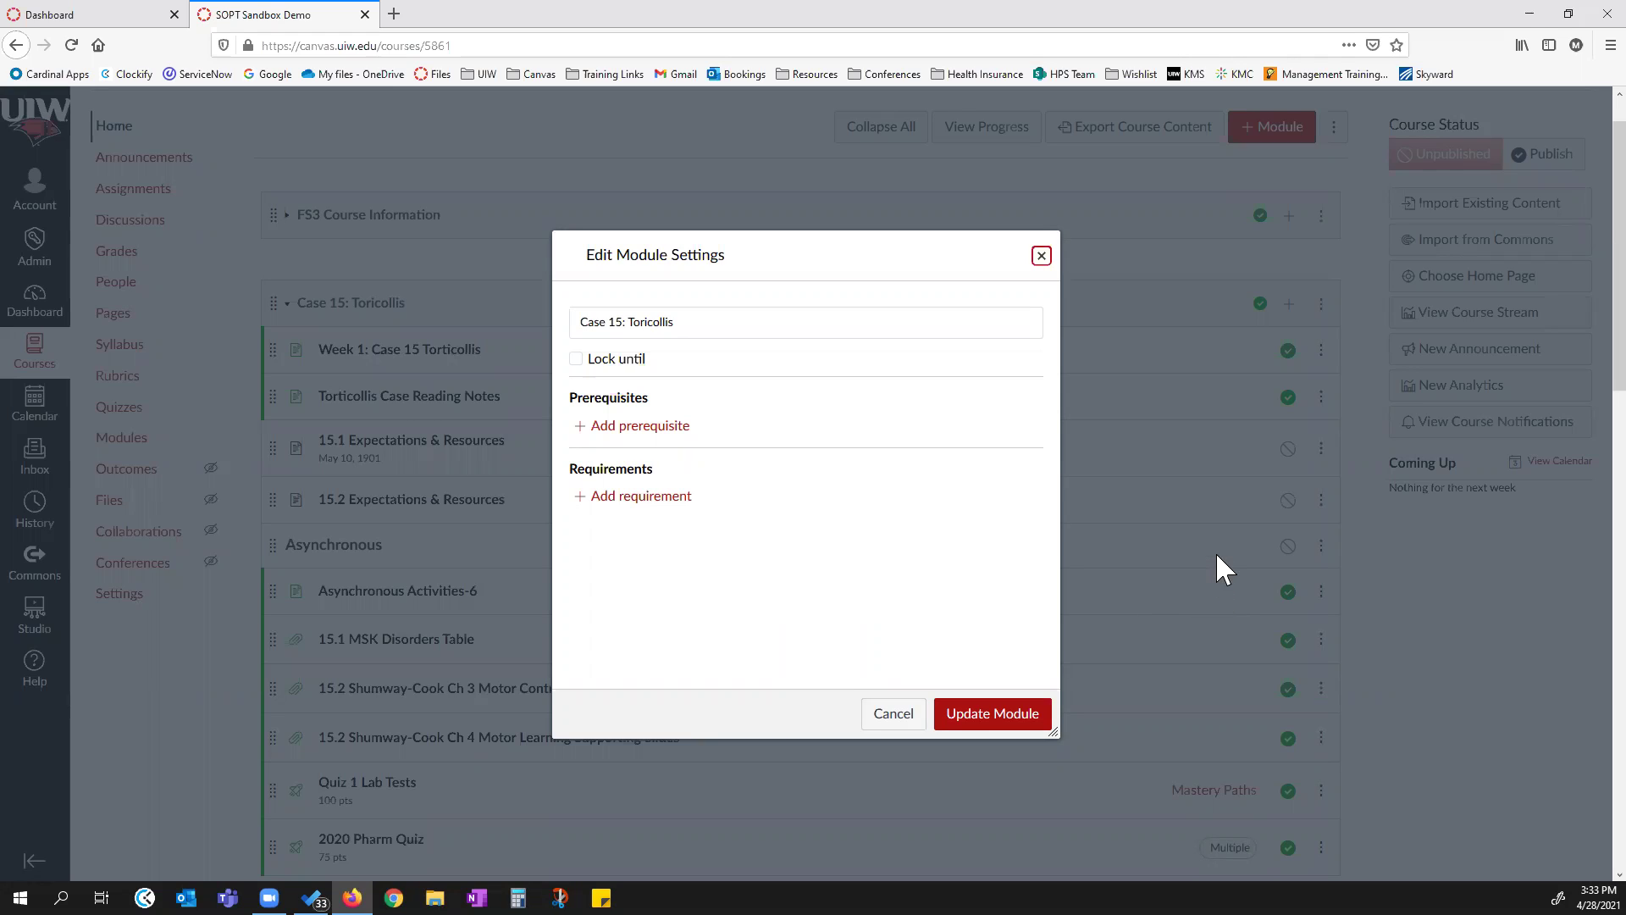
{"action": "left_click", "coordinate": [893, 714]}
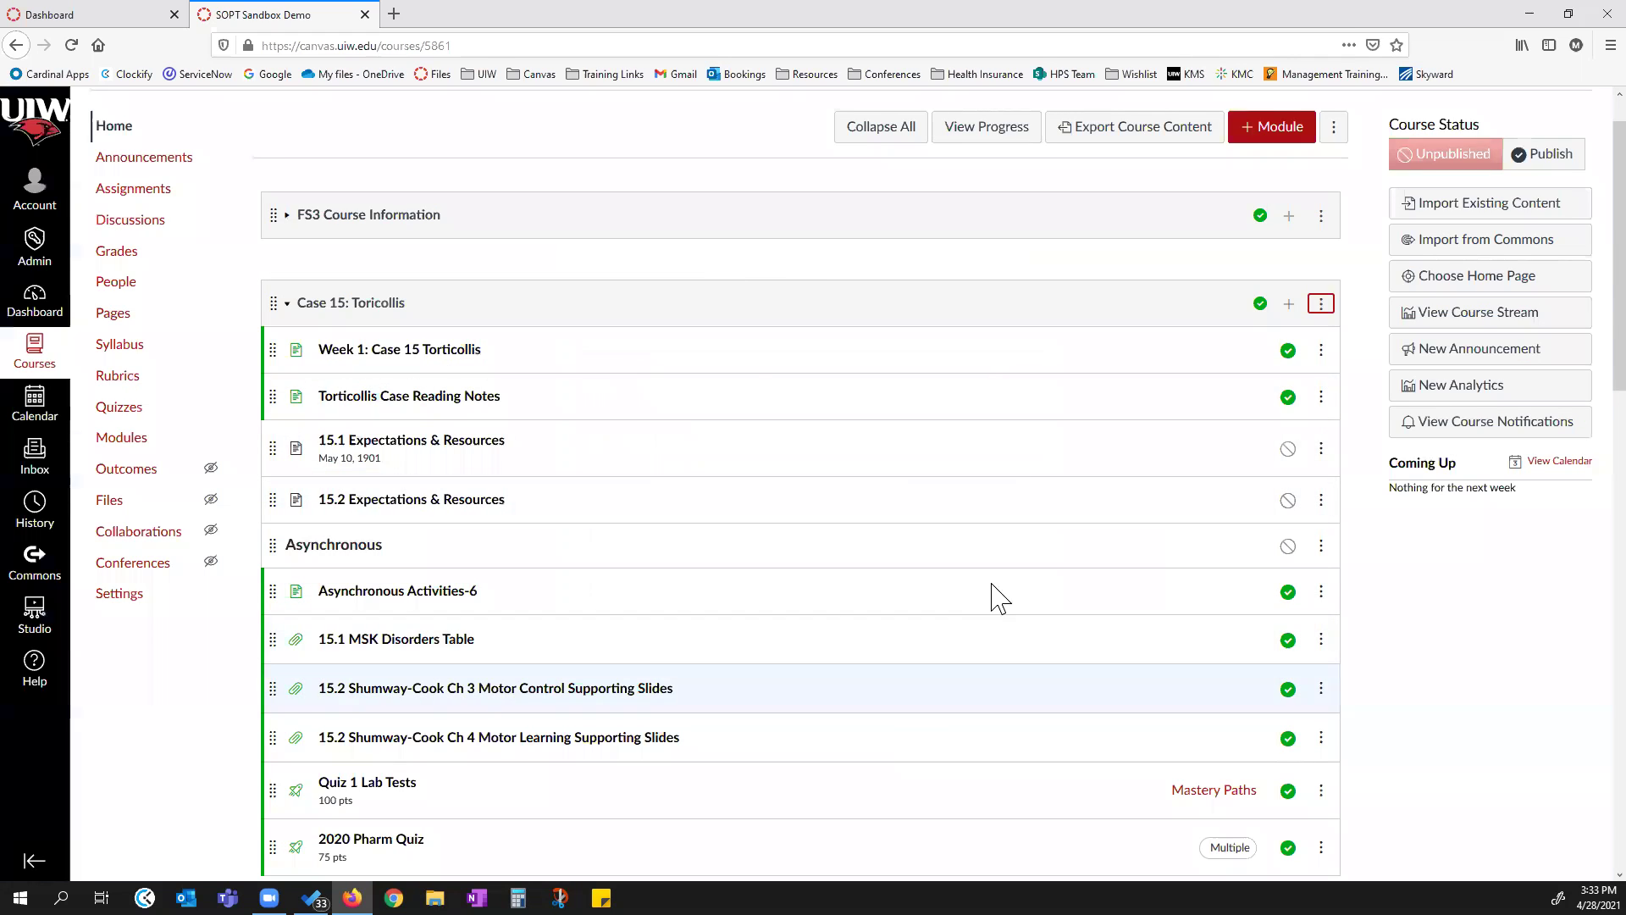